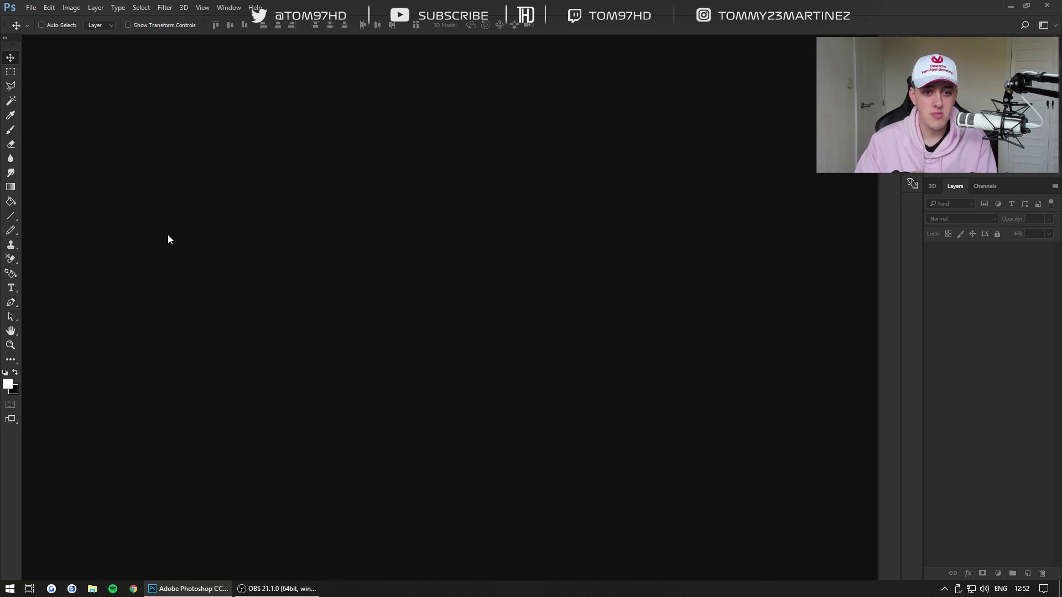
left_click(10, 75)
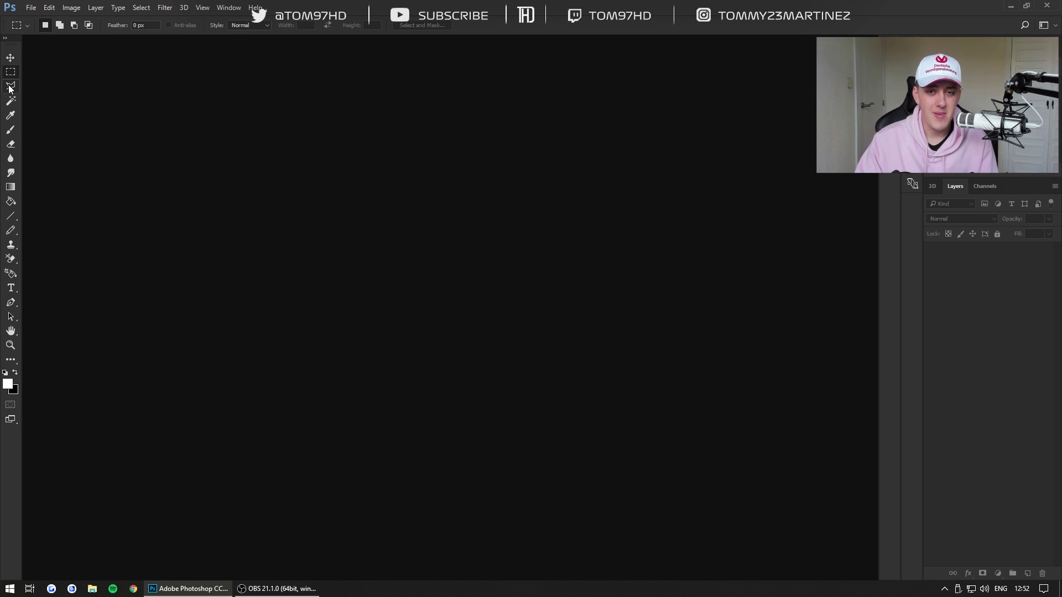
left_click(10, 87)
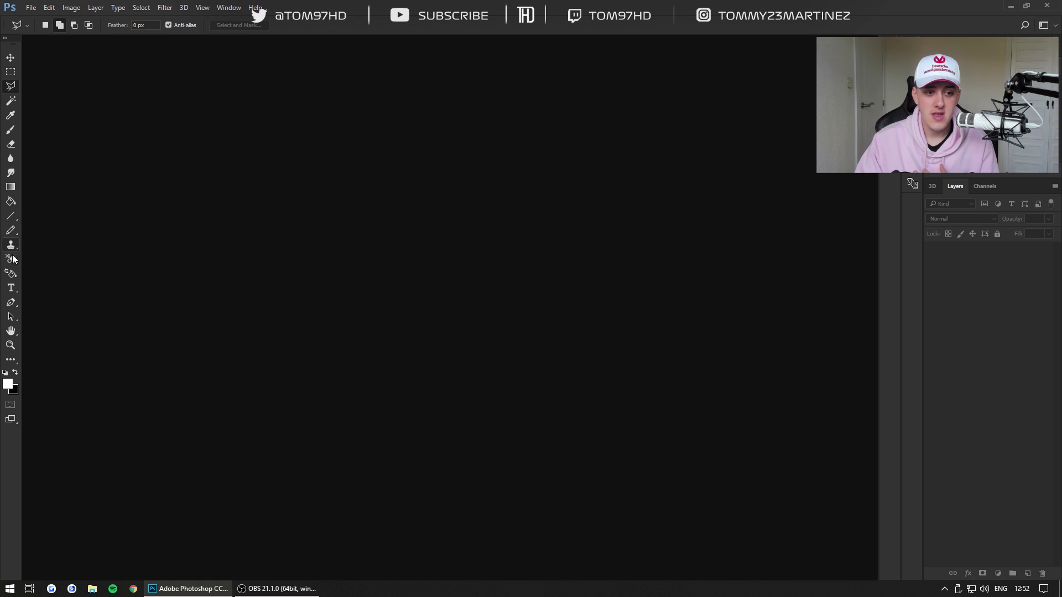
left_click(10, 275)
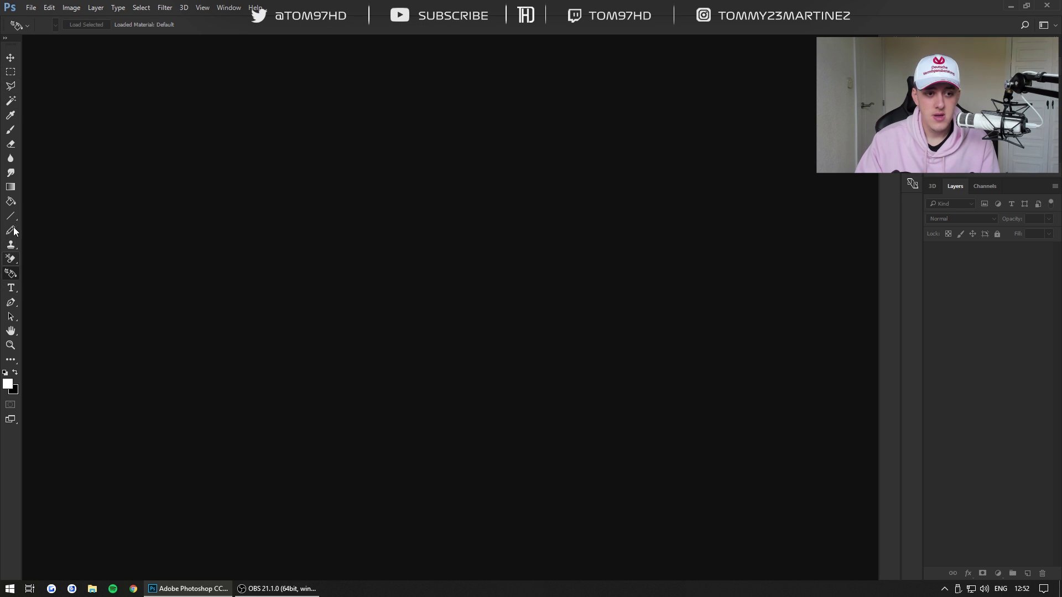
left_click(10, 202)
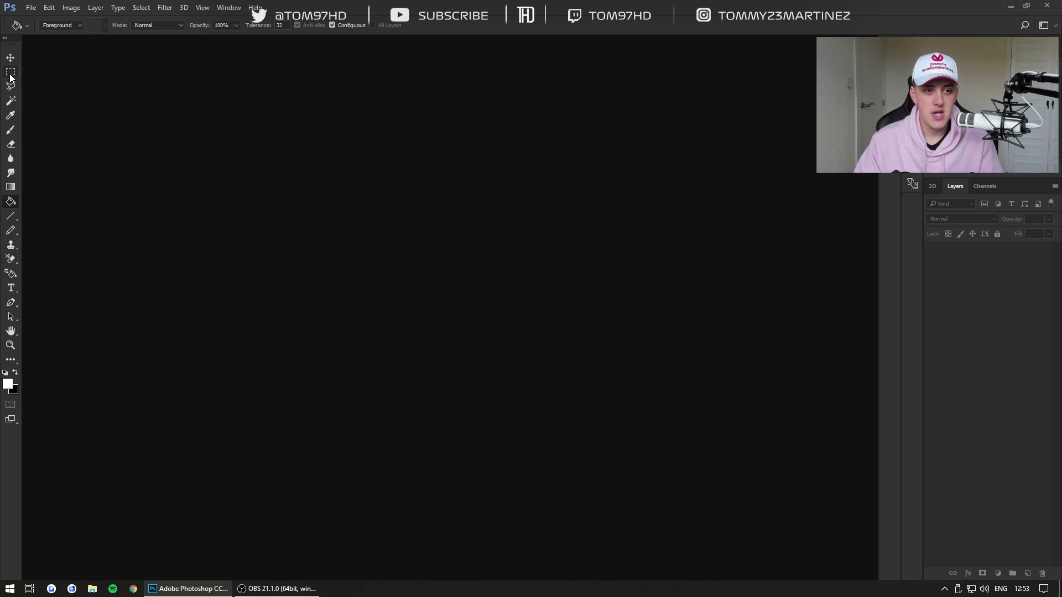
left_click(11, 58)
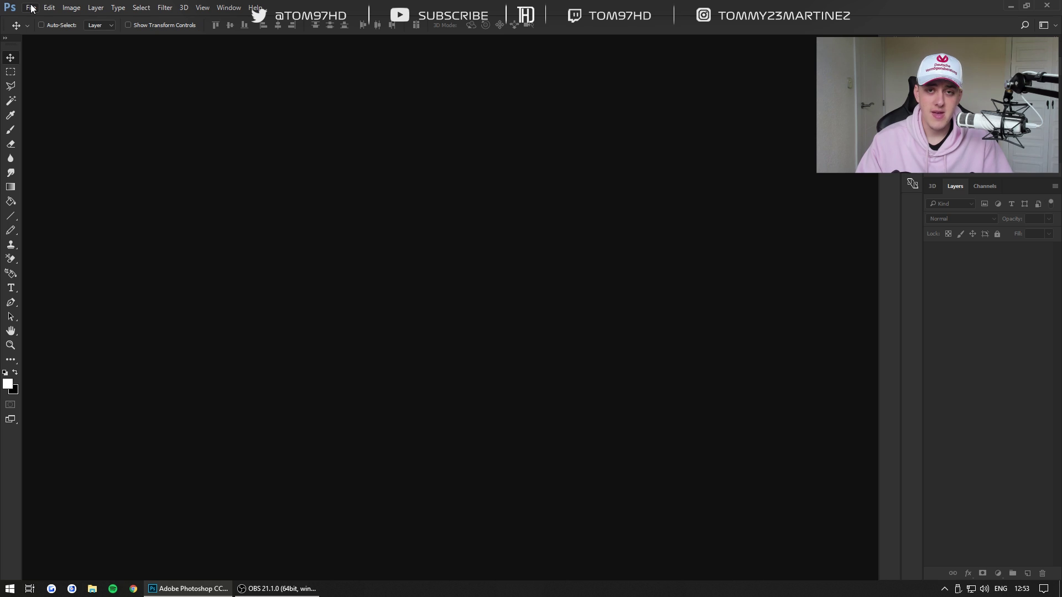
Create a new 1920 x 1080 pixel RGB document at 72 pixels/inch with a white background.
left_click(32, 8)
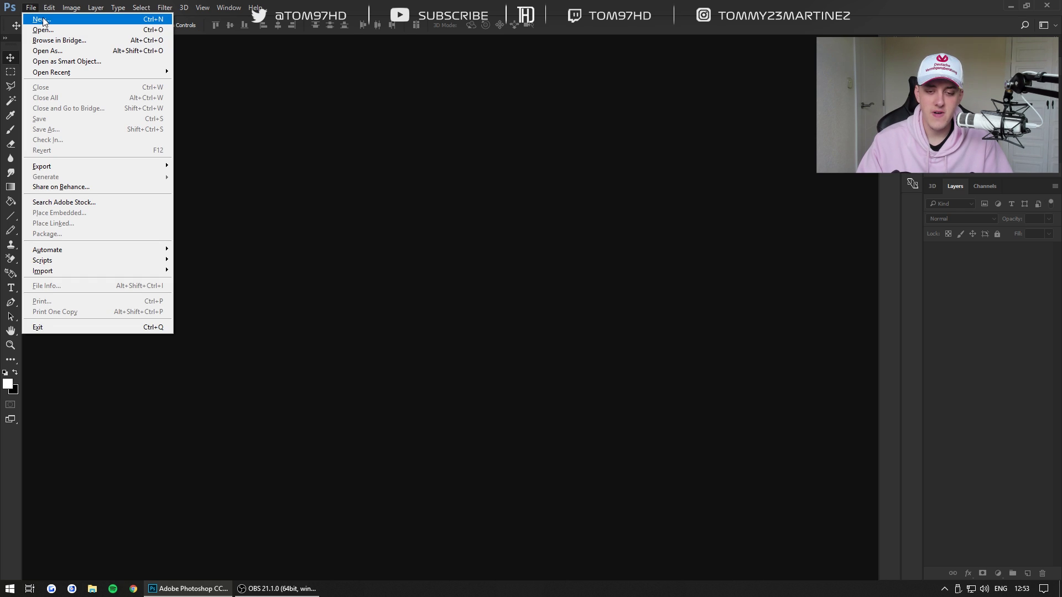
left_click(42, 20)
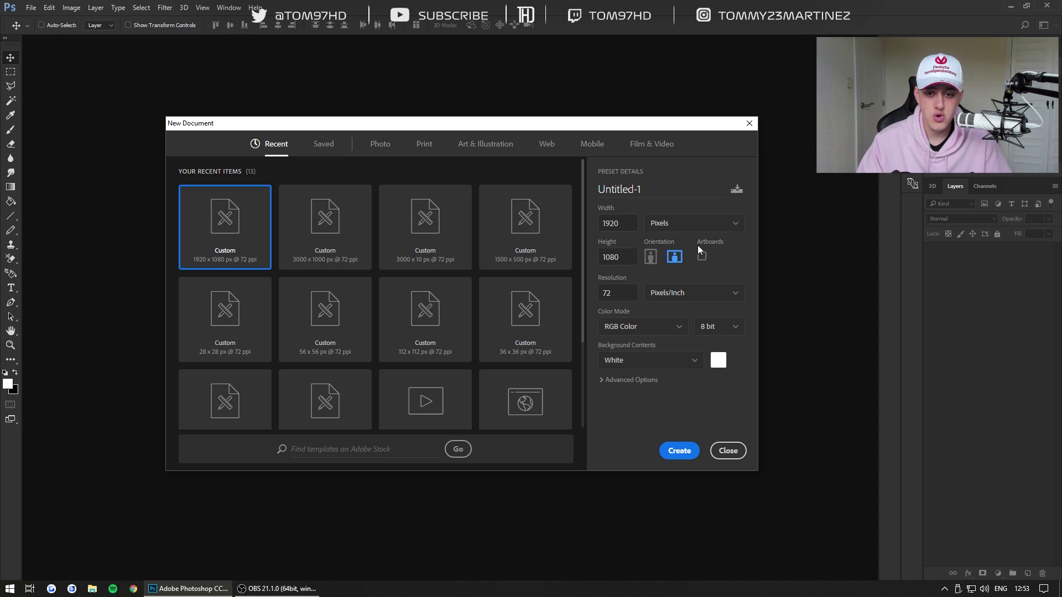
left_click(676, 452)
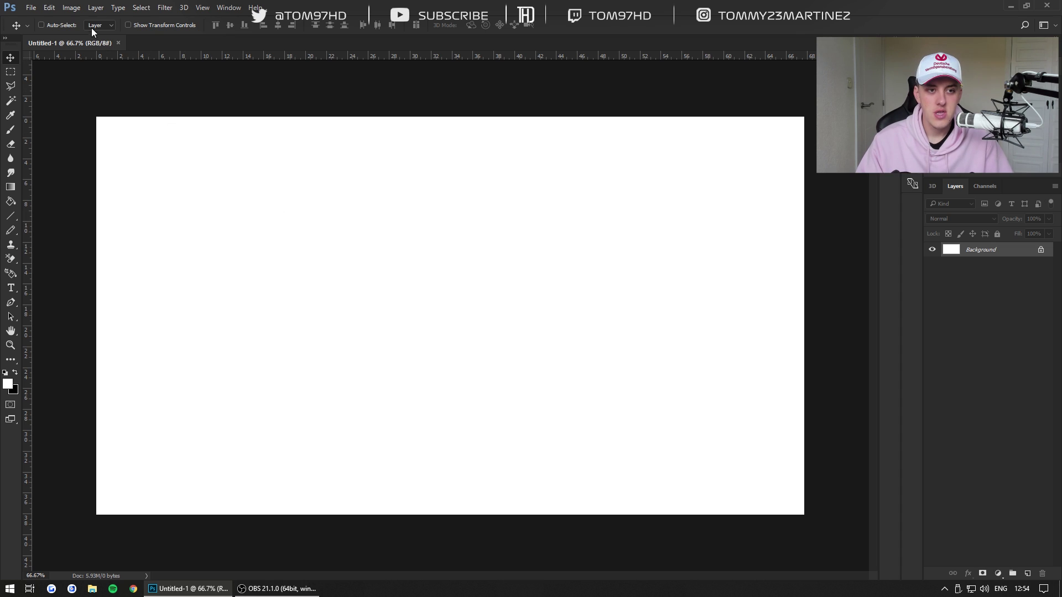
Invert the white background to black and add a new empty layer above it.
left_click(71, 9)
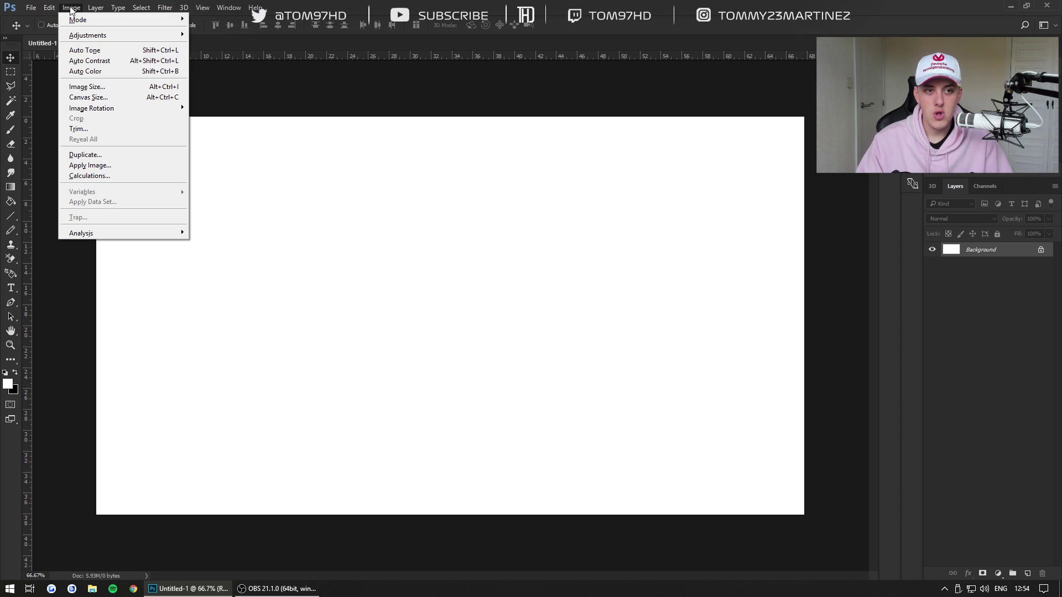
mouse_move(117, 38)
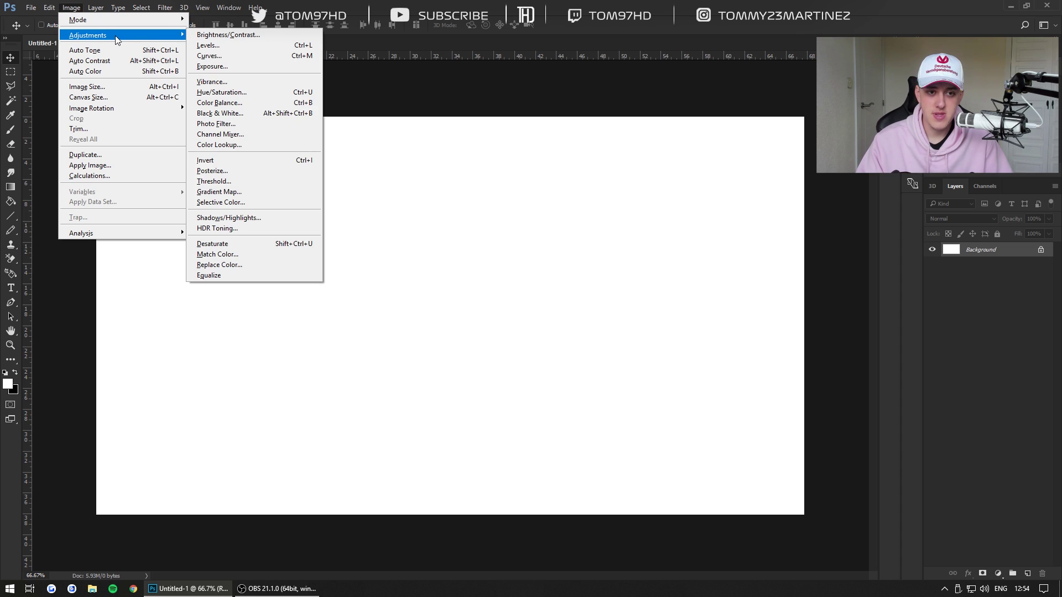
left_click(229, 165)
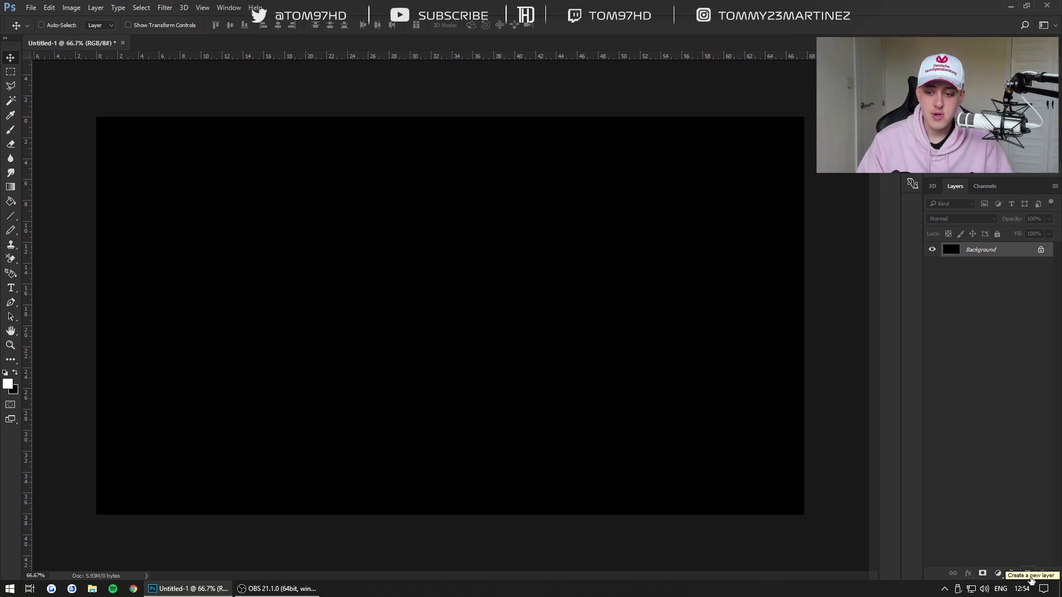
left_click(1029, 577)
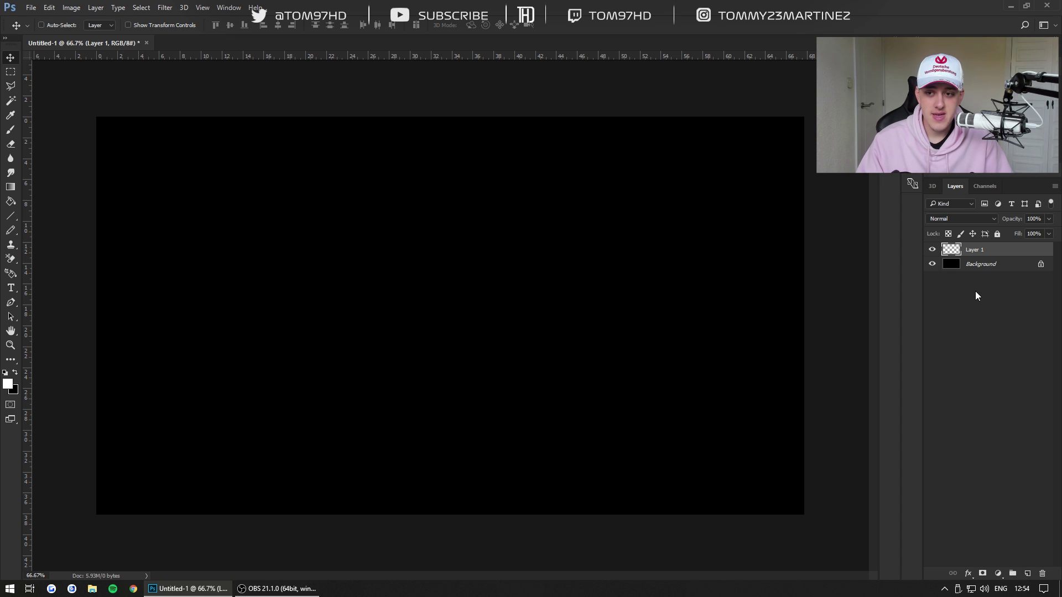
Toggle the new layer's visibility off and on repeatedly, leaving it visible.
left_click(933, 250)
left_click(932, 251)
left_click(932, 251)
left_click(933, 251)
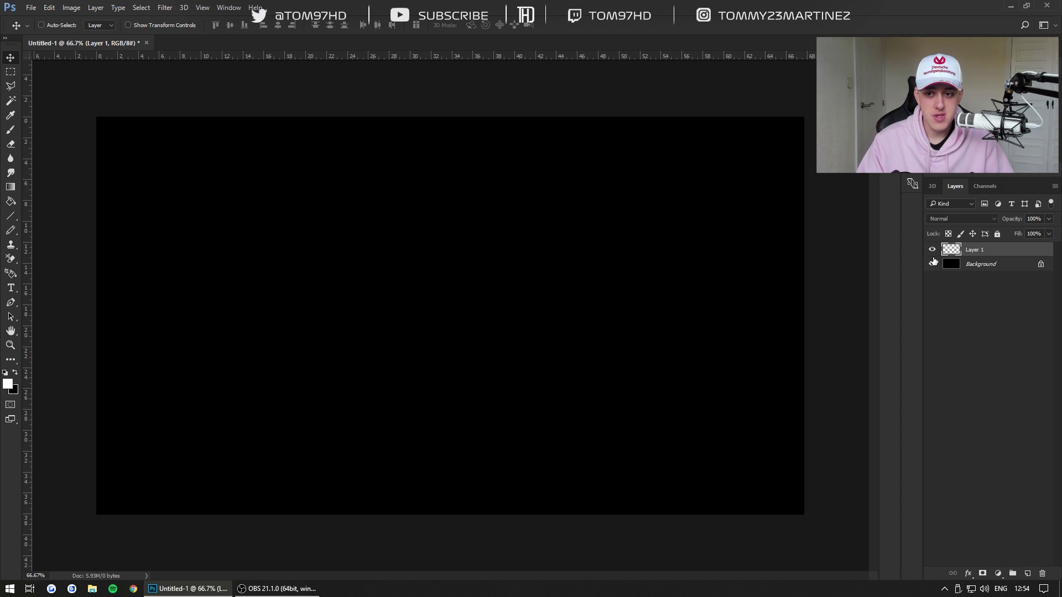
left_click(932, 251)
left_click(933, 250)
left_click(933, 251)
left_click(932, 251)
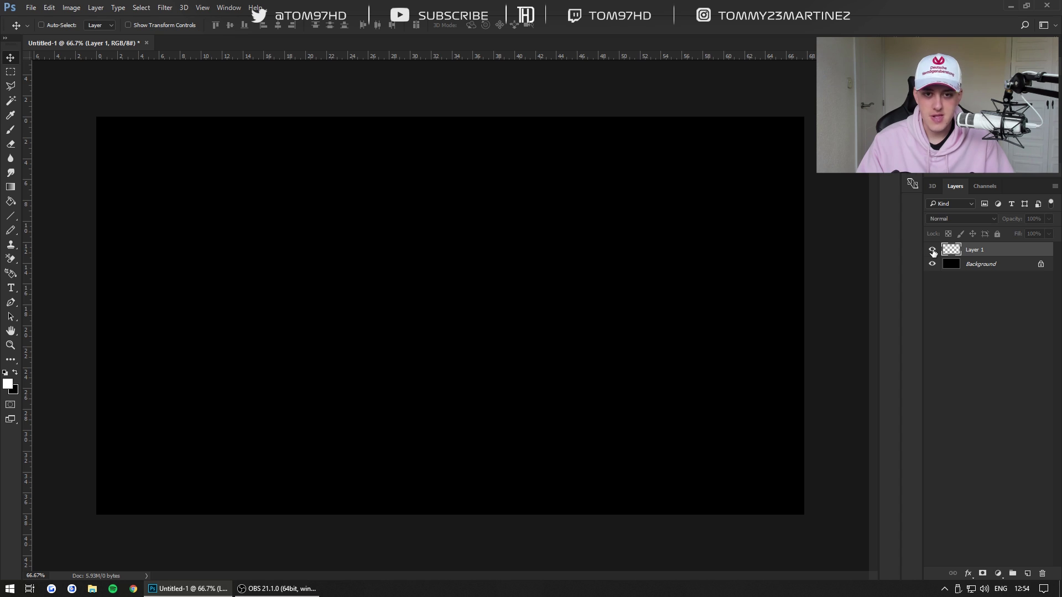
left_click(933, 251)
left_click(932, 251)
left_click(933, 250)
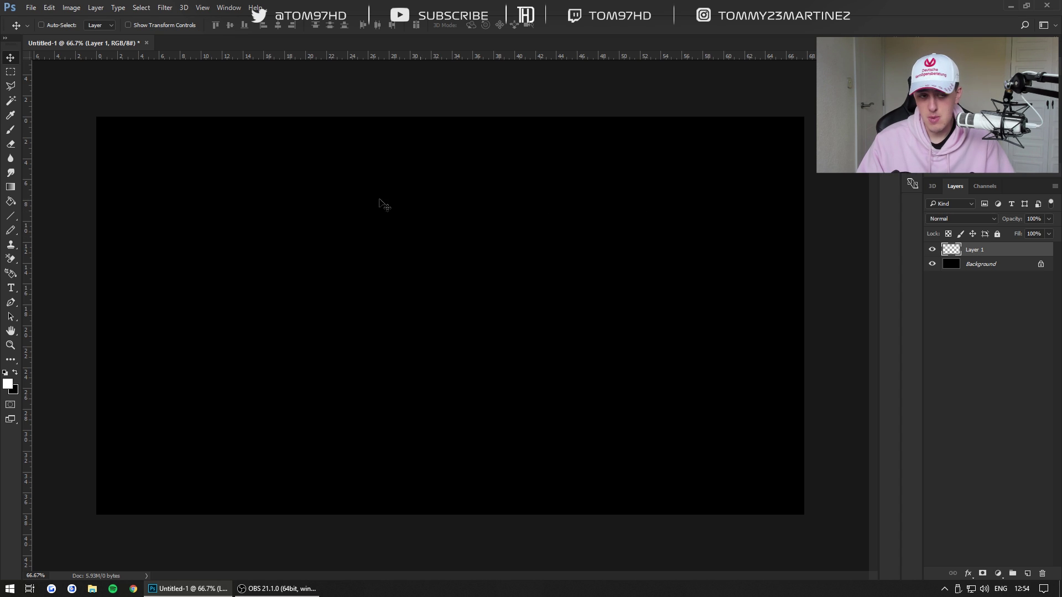
Select a thin horizontal strip near the canvas's upper edge, fill it with white on Layer 1, and deselect it.
left_click(10, 75)
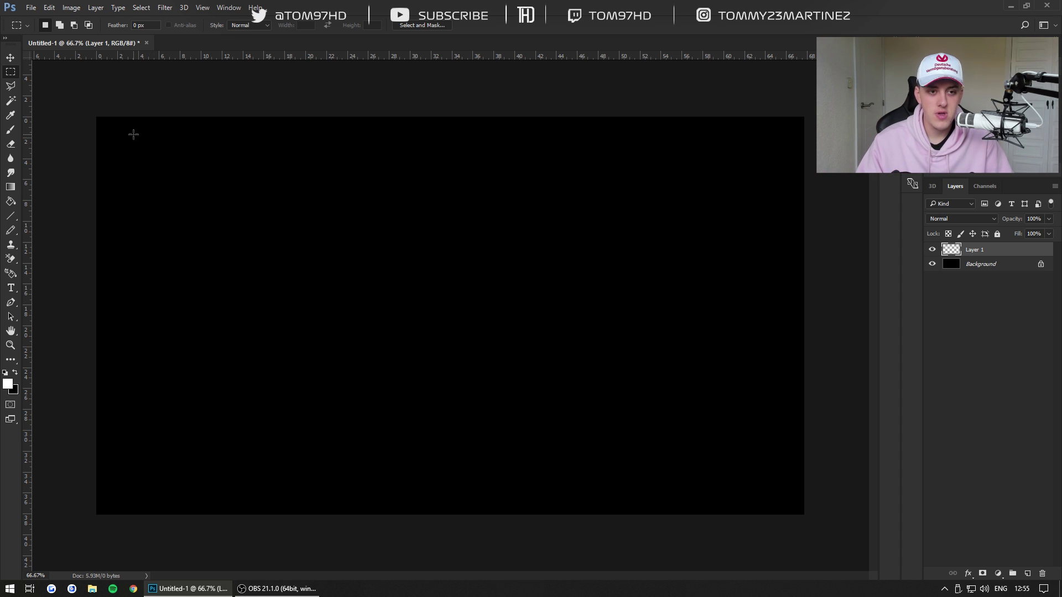
left_click_drag(122, 136, 749, 155)
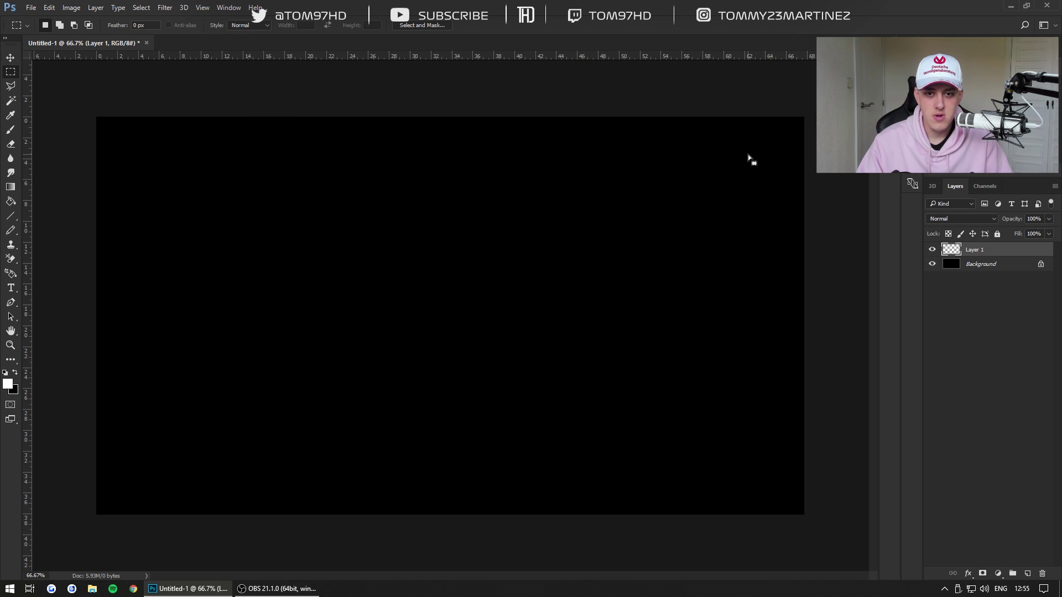
left_click(10, 201)
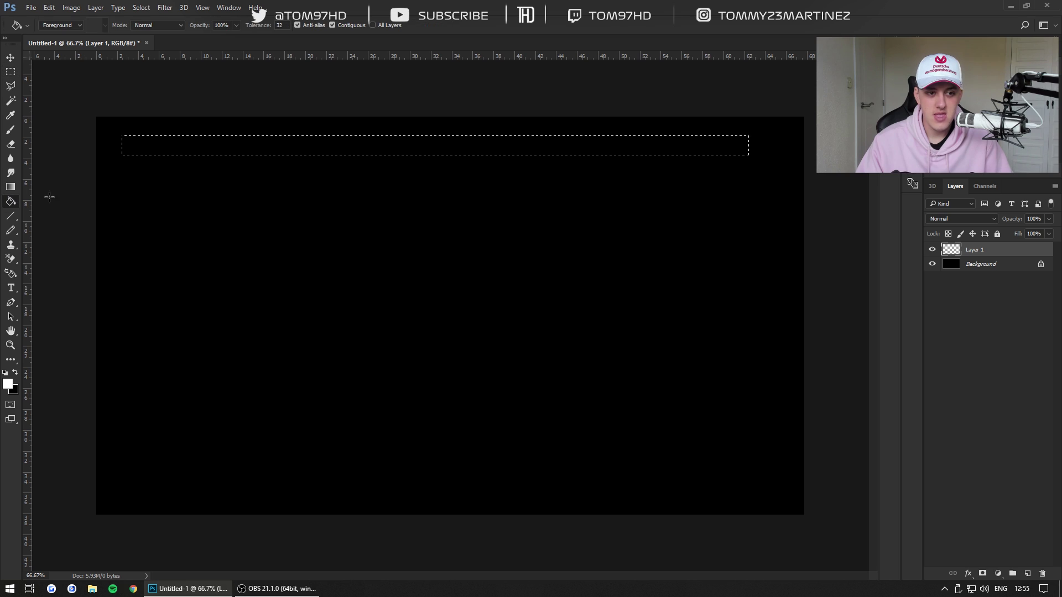
left_click(360, 147)
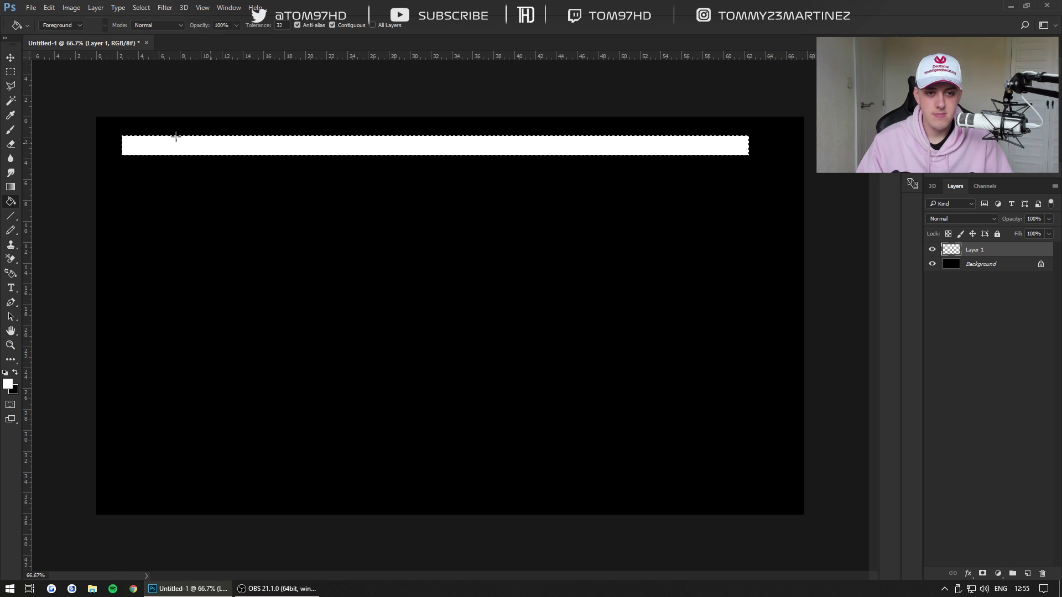
left_click(12, 73)
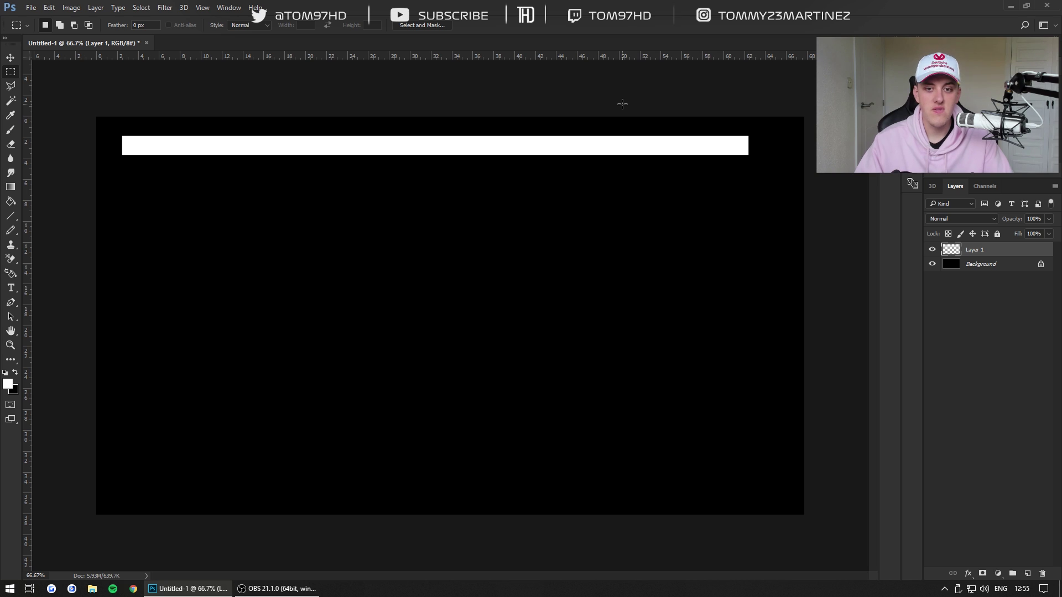
Duplicate the white bar's layer, move the copy straight down near the canvas's lower edge, and check it by toggling its visibility.
right_click(979, 251)
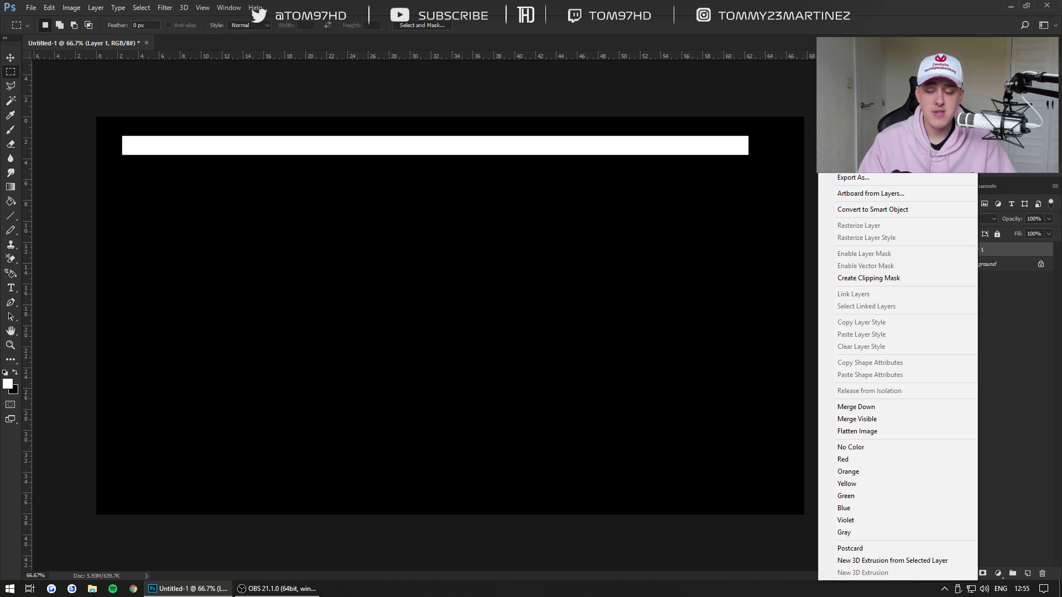
left_click(863, 125)
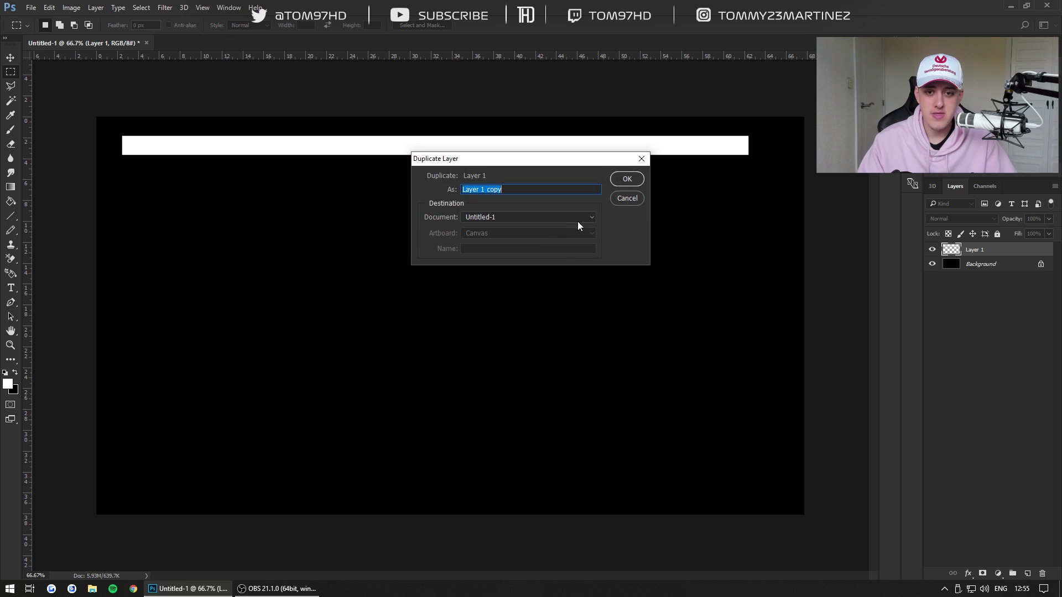
left_click(624, 178)
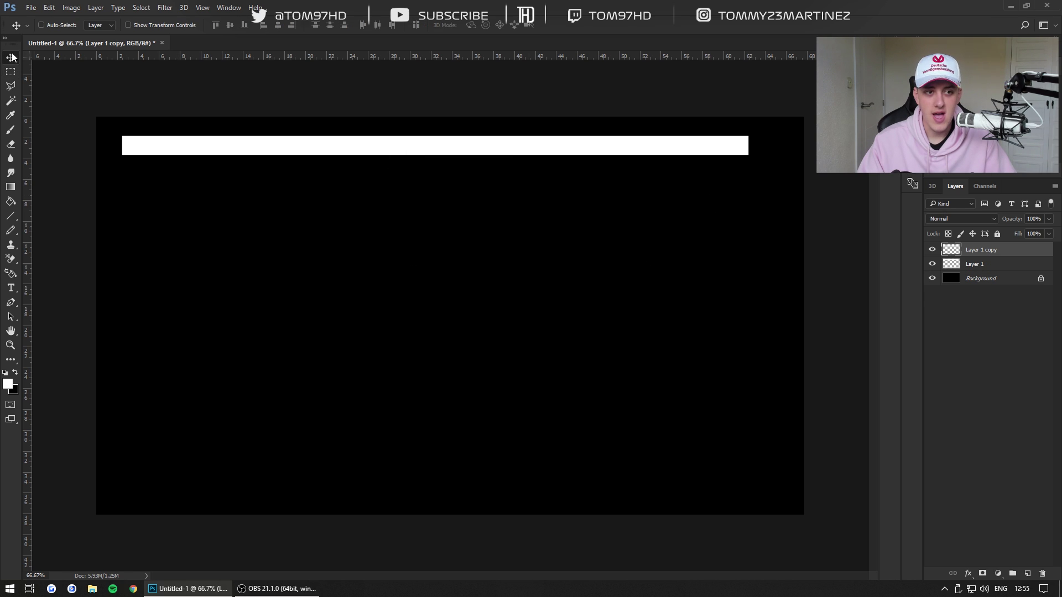
key("v")
left_click_drag(346, 158, 339, 497)
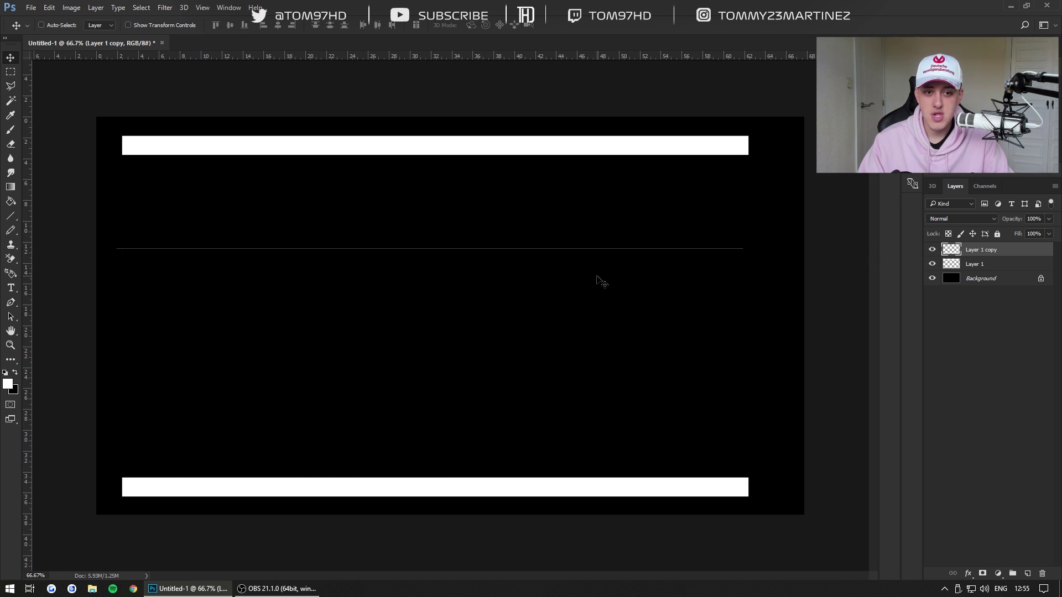
left_click(932, 250)
left_click(932, 250)
Duplicate the layer holding the lower white bar.
right_click(975, 250)
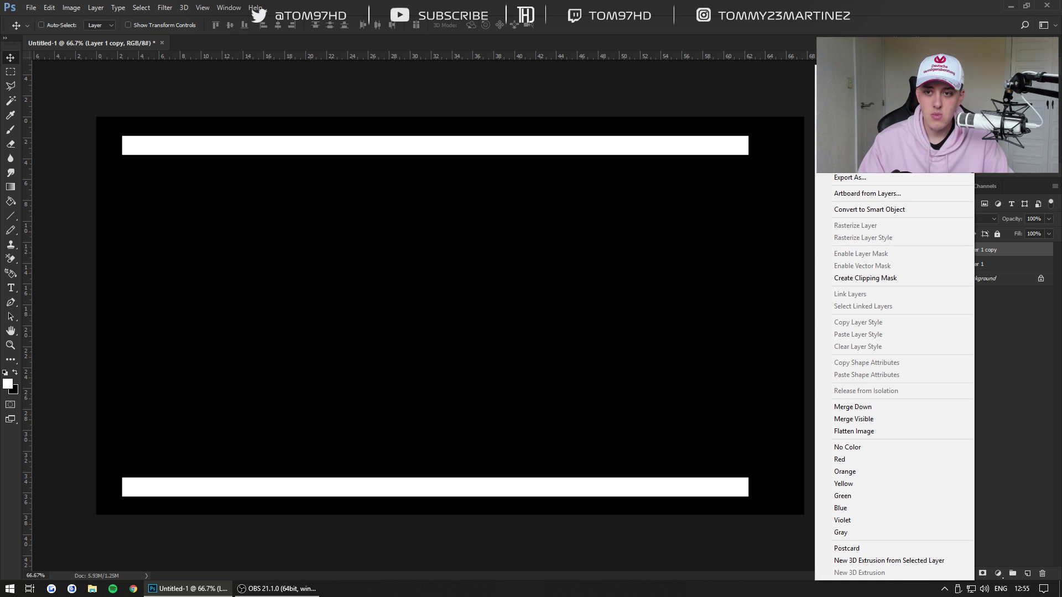
left_click(857, 137)
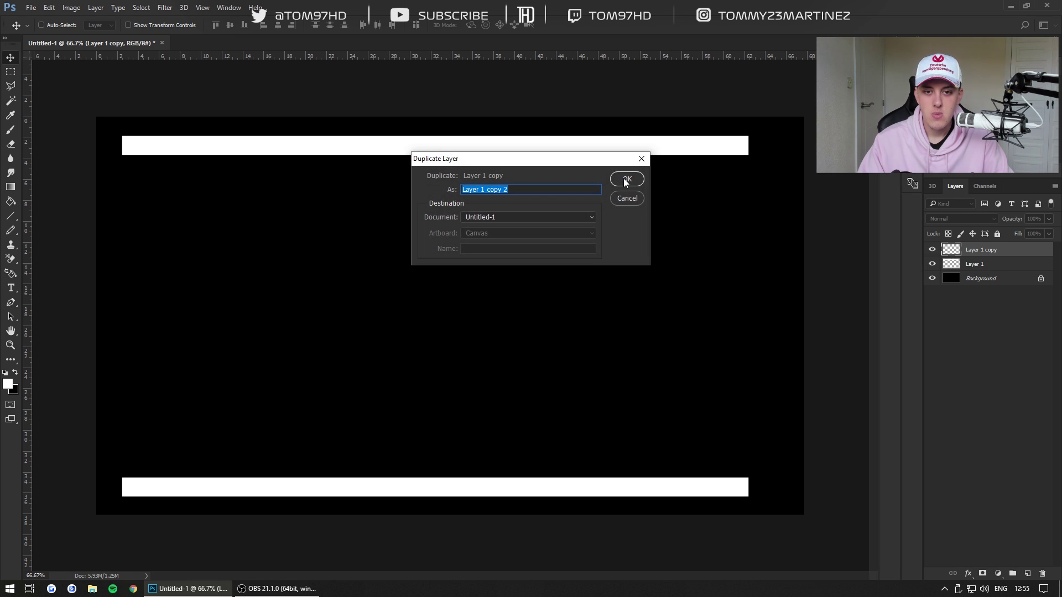
left_click(625, 178)
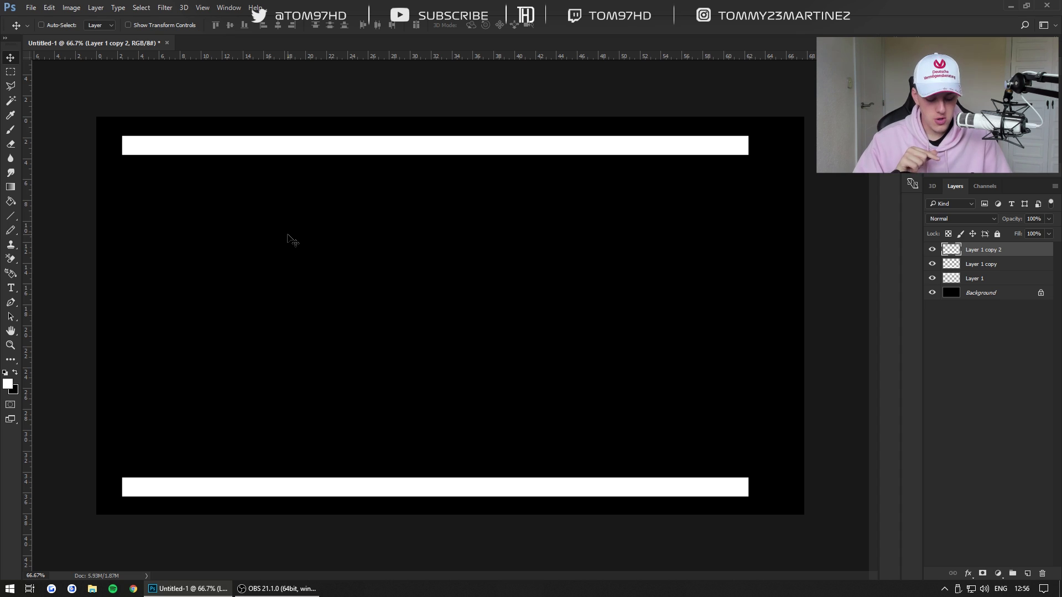
key("ctrl+t")
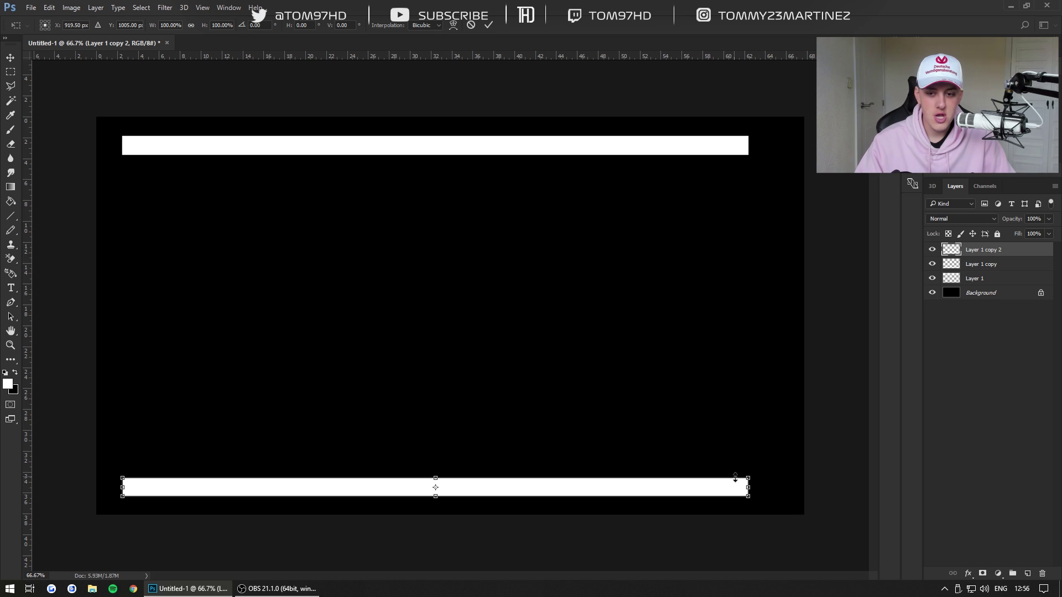
left_click_drag(735, 477, 589, 213)
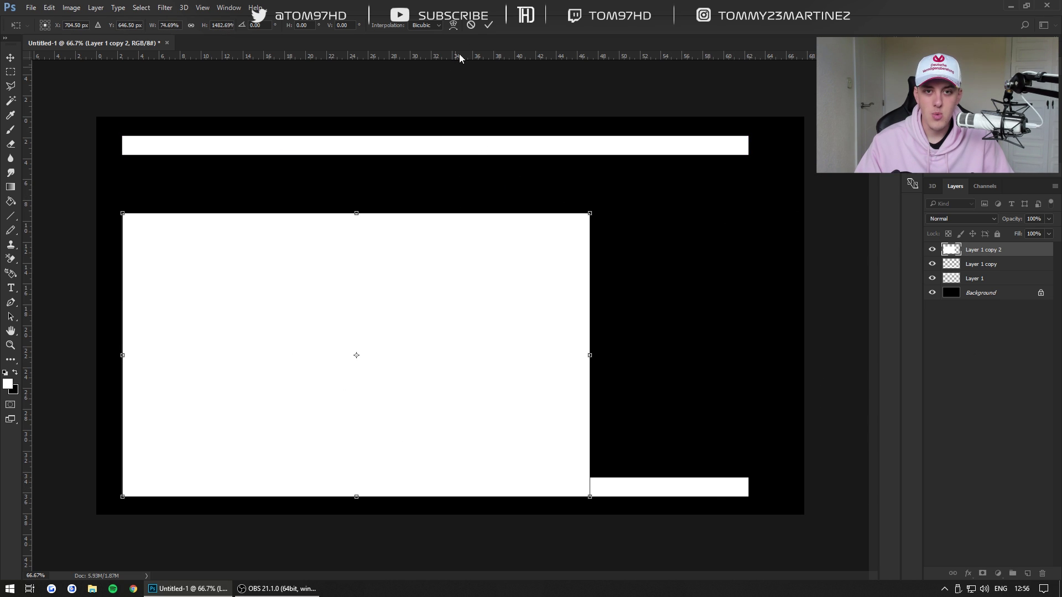
left_click(471, 25)
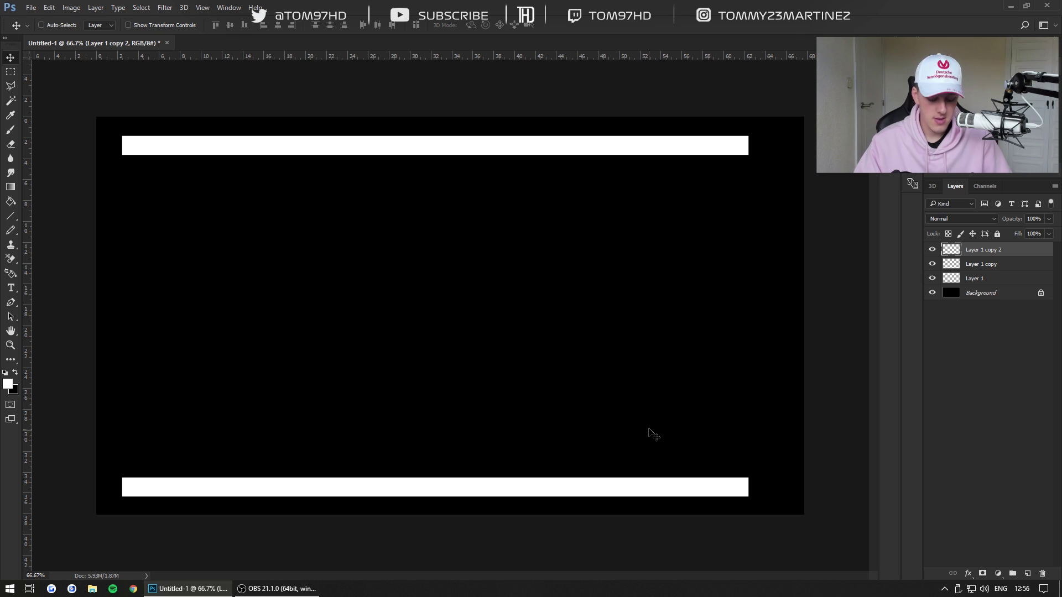
left_click(649, 432)
key("ctrl+t")
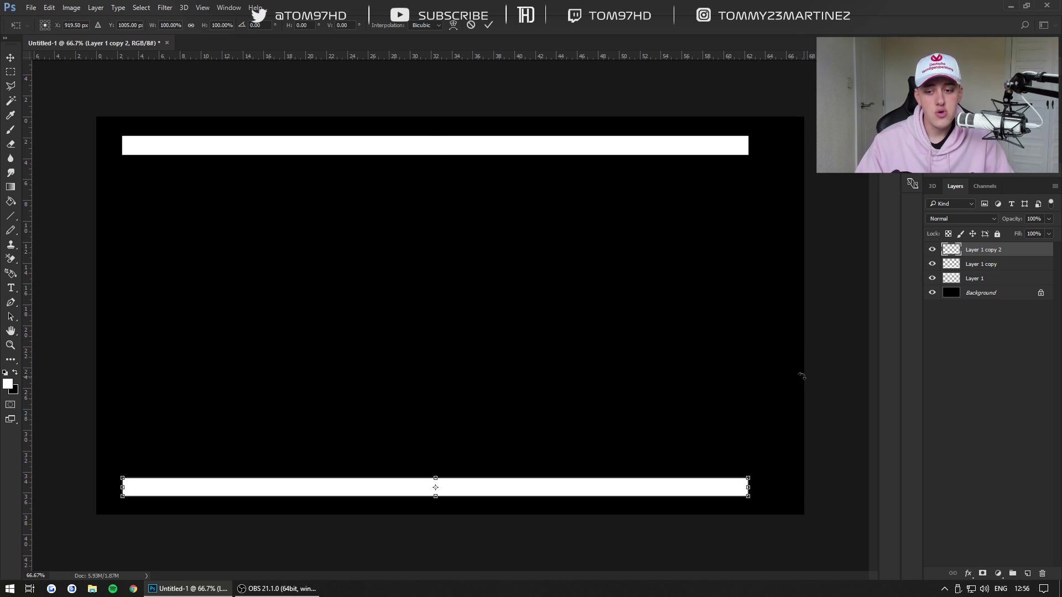
left_click_drag(794, 372, 372, 547)
left_click(471, 25)
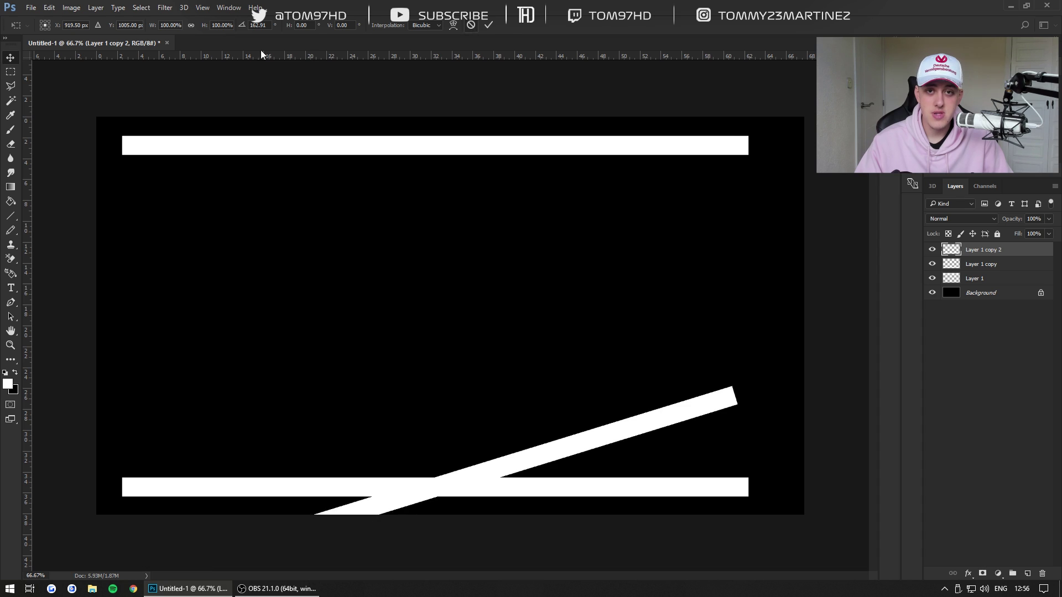
Rotate the newest copy of the lower white bar 90° clockwise so it stands vertically.
left_click(46, 8)
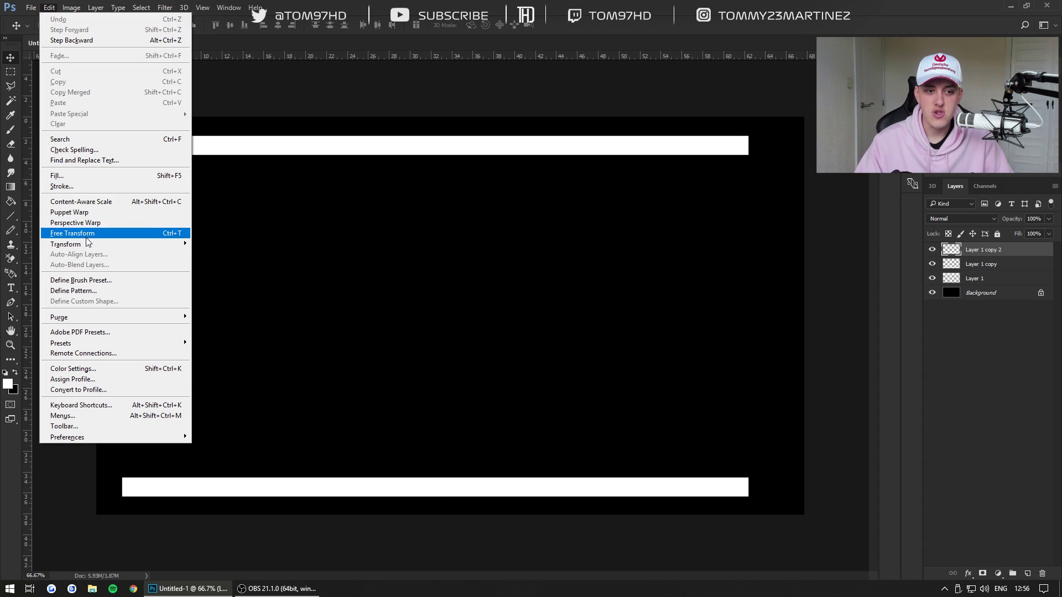
mouse_move(85, 247)
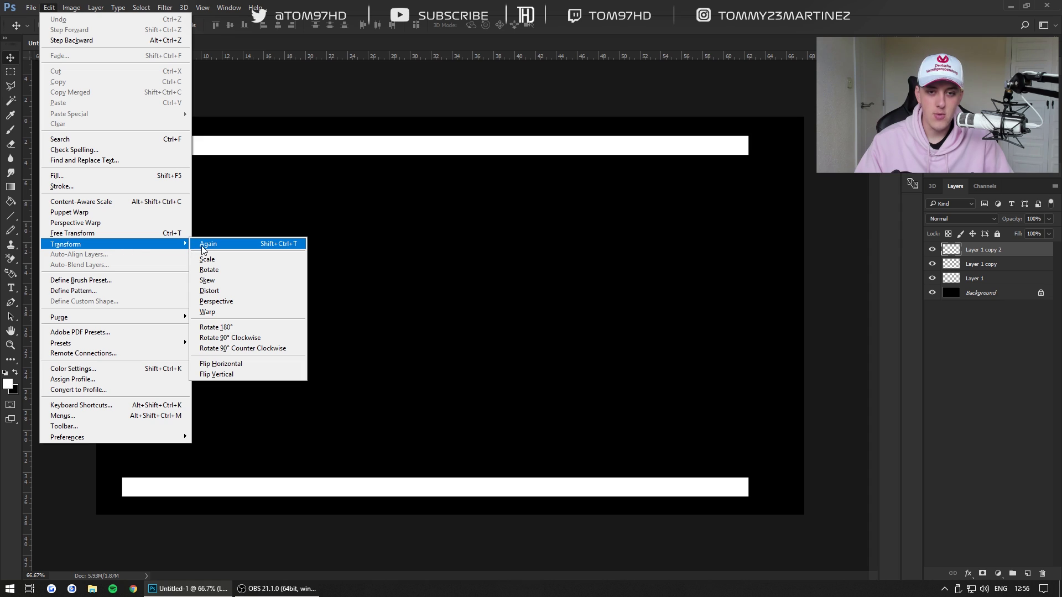
left_click(222, 338)
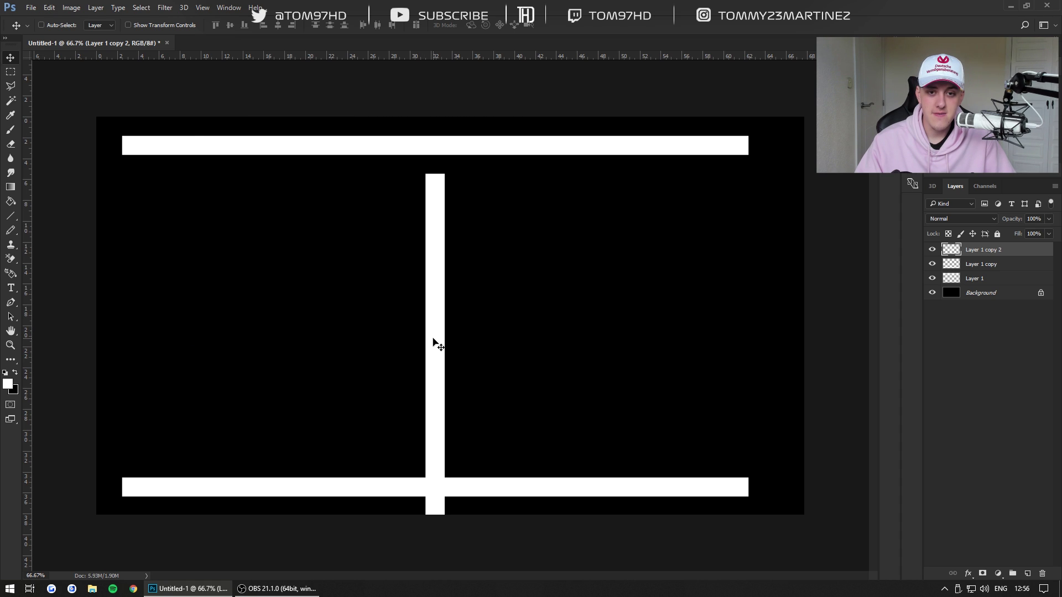
Move the vertical bar to the right ends of the horizontal bars and shorten it to span from the upper bar to the lower one.
left_click_drag(434, 341, 761, 236)
key("ctrl+t")
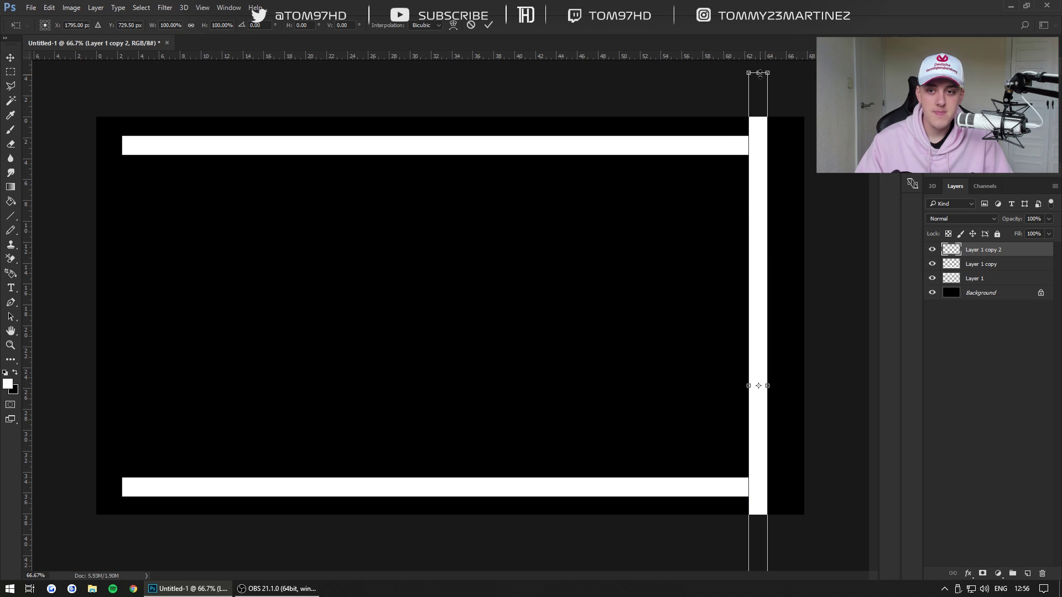
left_click_drag(760, 74, 758, 135)
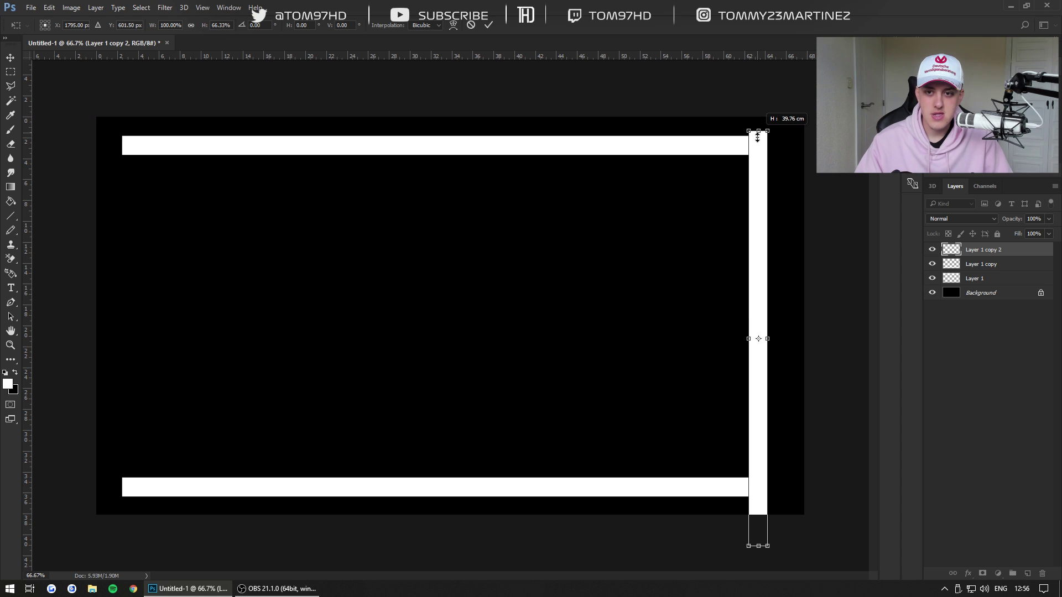
left_click_drag(756, 541, 758, 496)
left_click(489, 25)
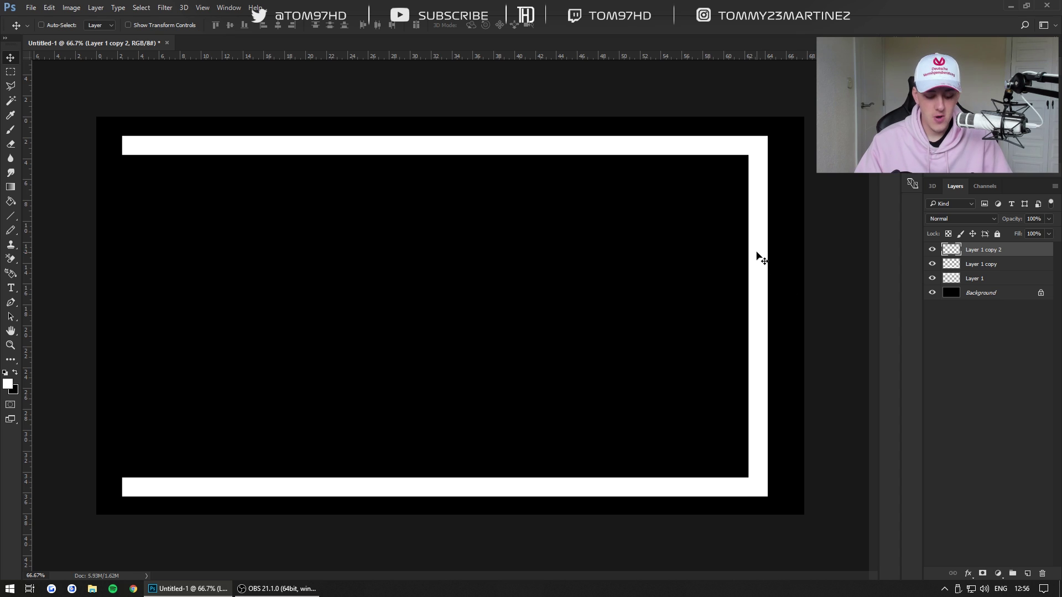
key("ctrl+t")
mouse_move(762, 132)
left_mouse_down()
mouse_move(760, 117)
mouse_move(758, 166)
mouse_move(758, 136)
left_mouse_up()
left_click(489, 24)
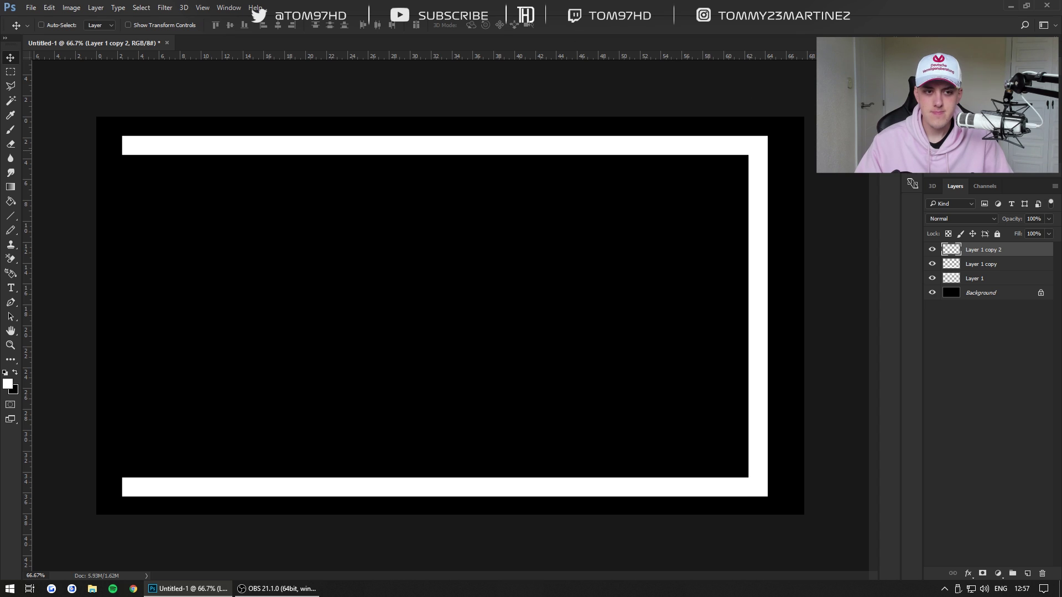
Select all three bar layers together, shift them slightly to the right on the canvas, and deselect the layers.
left_click(990, 283, "shift")
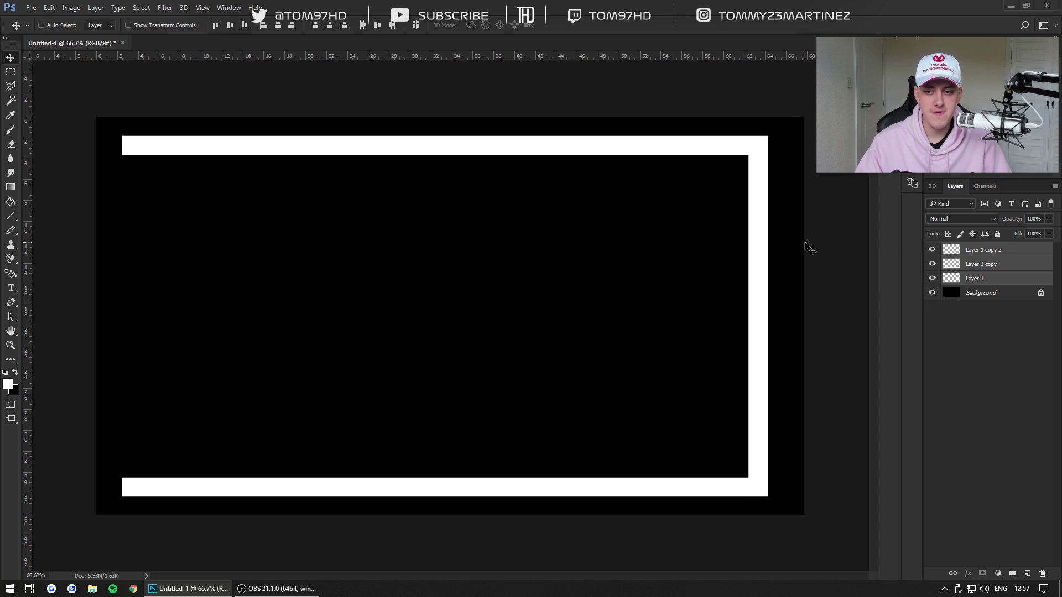
mouse_move(767, 238)
left_mouse_down()
mouse_move(788, 234)
mouse_move(774, 237)
left_mouse_up()
left_click(986, 342)
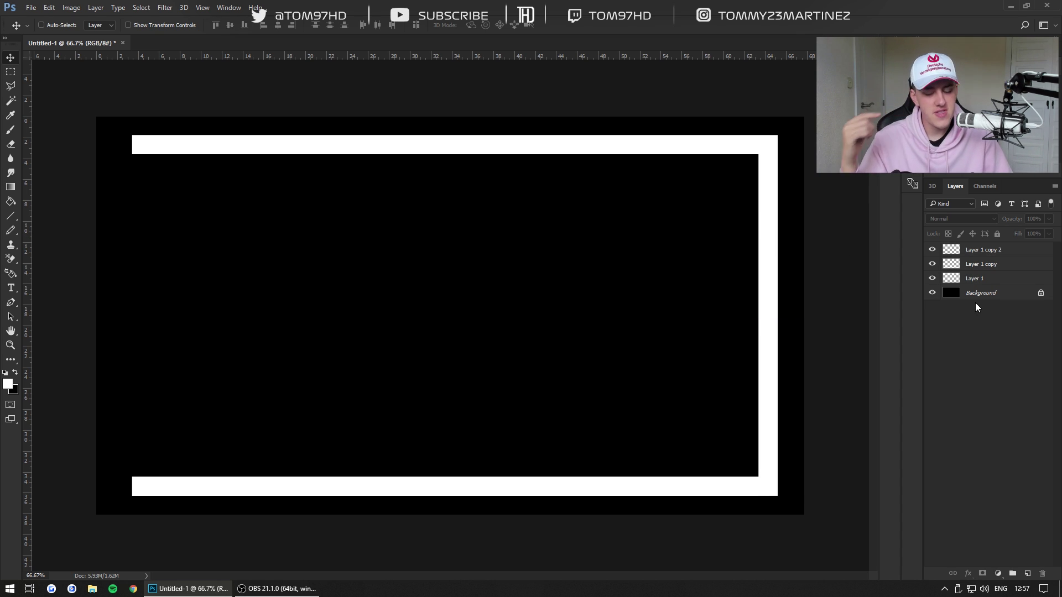
left_click(991, 255)
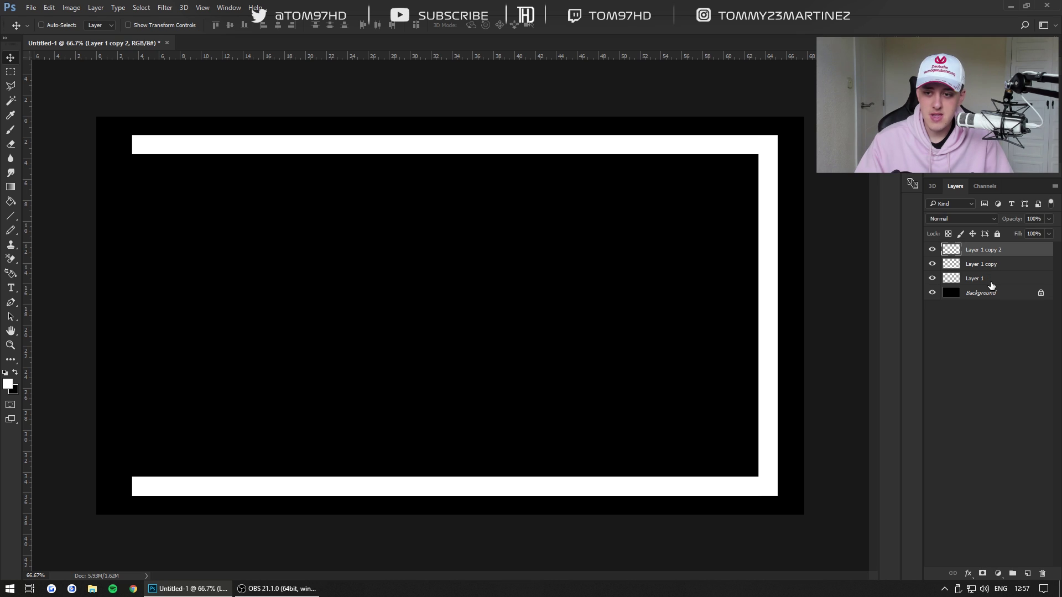
left_click(991, 284, "shift")
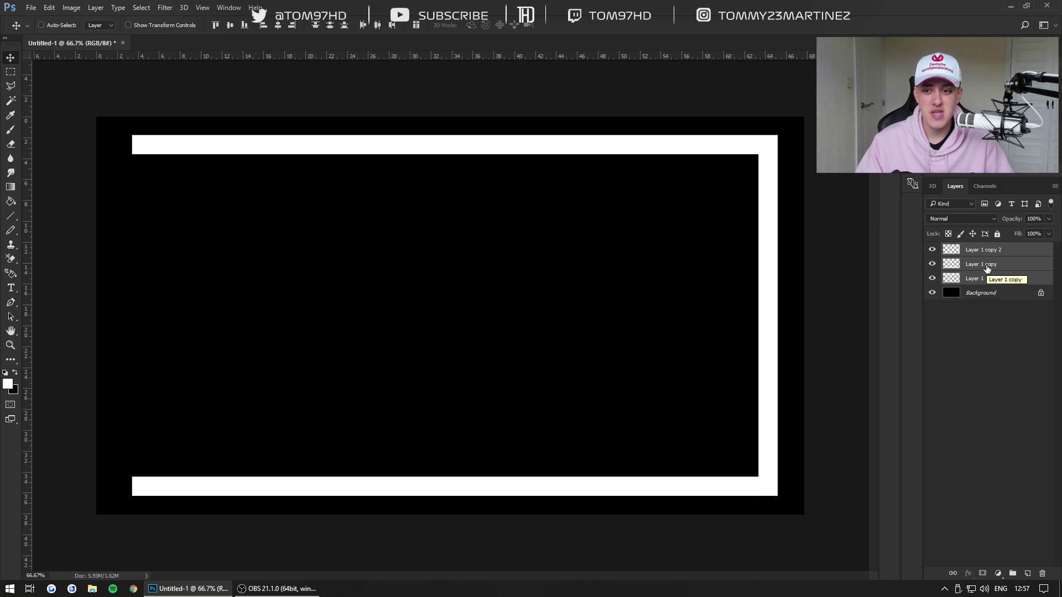
right_click(988, 269)
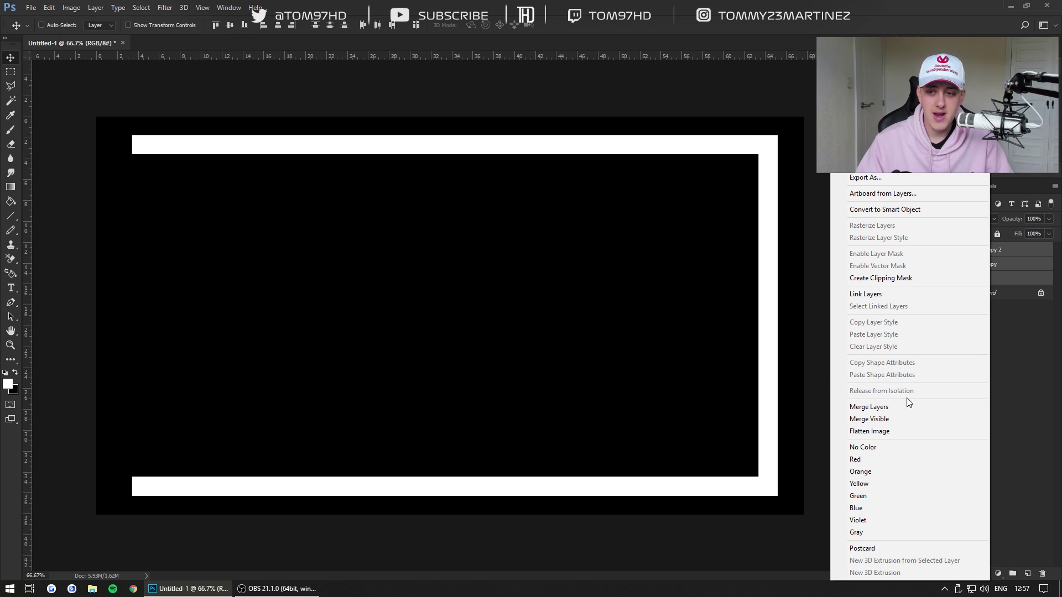
left_click(1007, 314)
left_click(1010, 282)
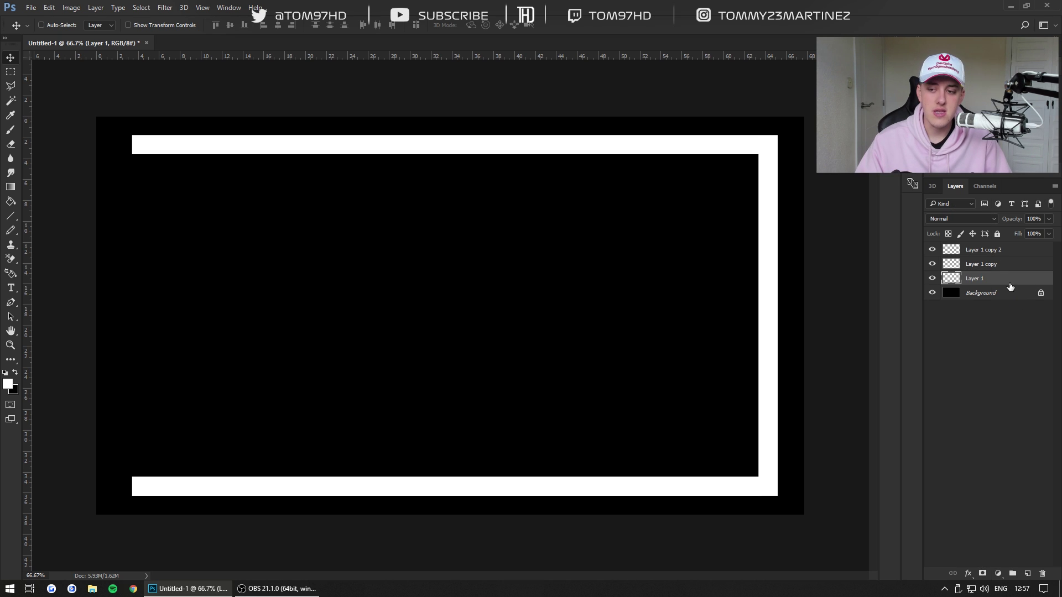
left_click(1005, 255, "shift")
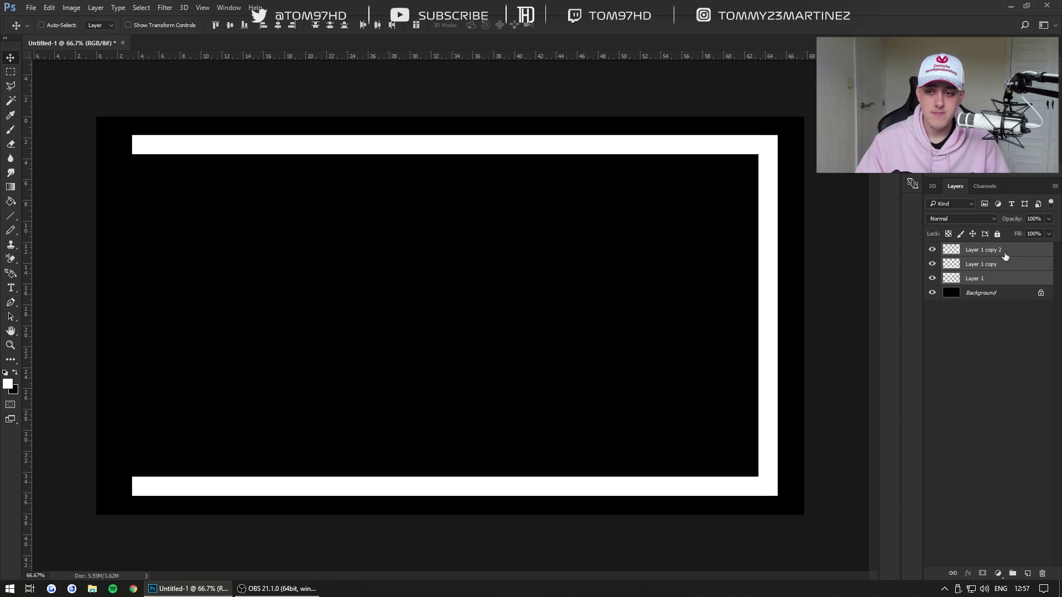
Merge Layer 1, Layer 1 copy and Layer 1 copy 2 into one layer and check it by toggling its visibility.
left_click(1001, 275)
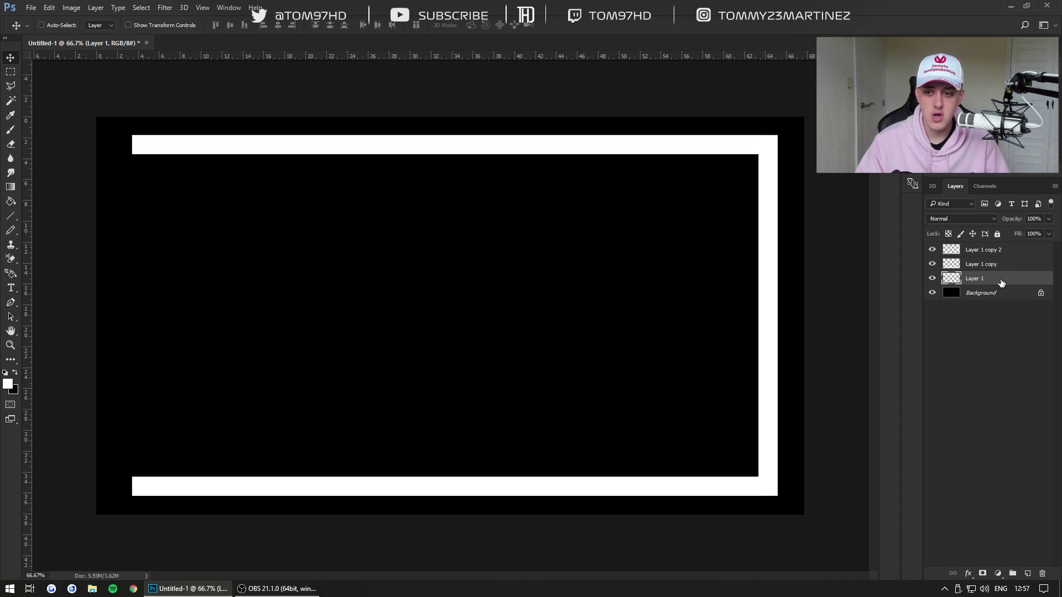
left_click(1010, 254, "shift")
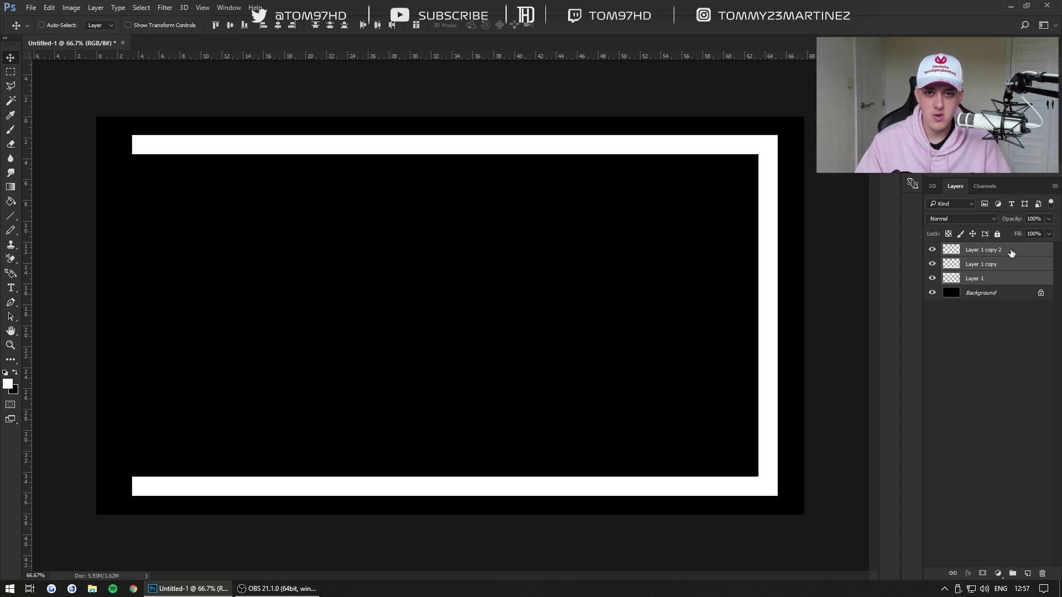
right_click(987, 267)
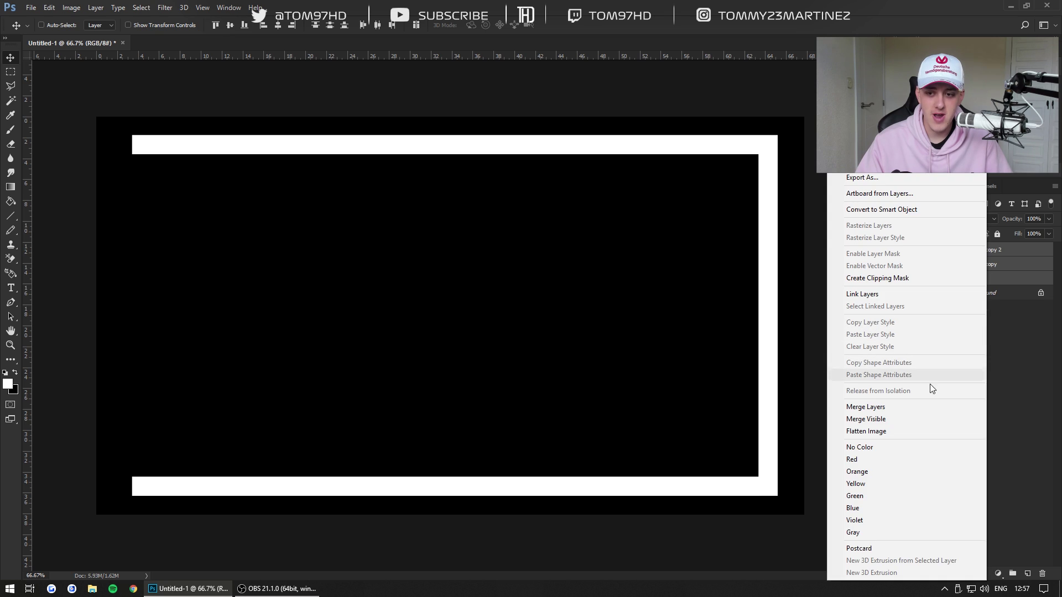
left_click(908, 407)
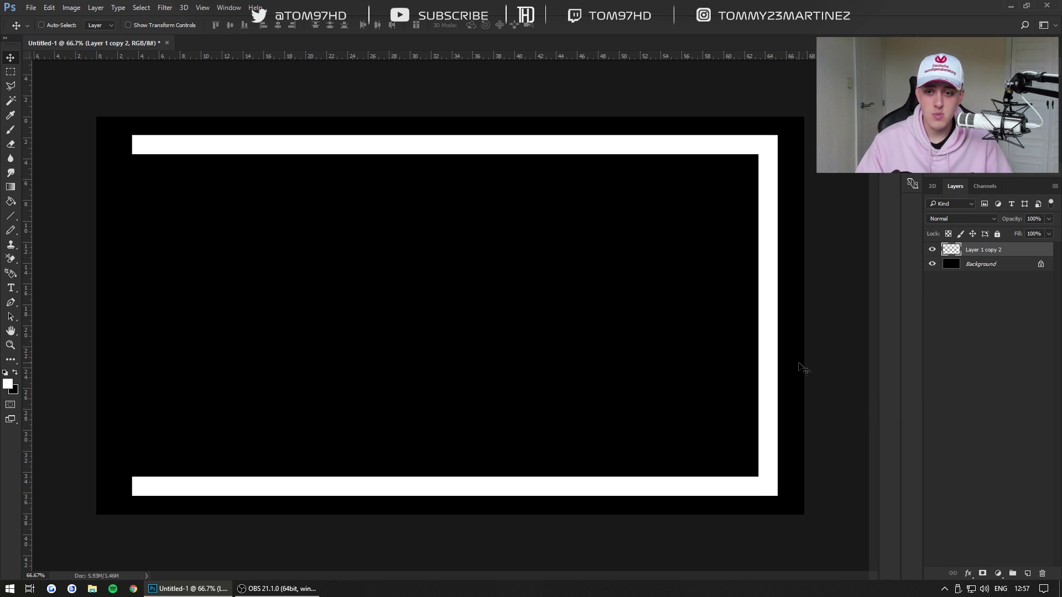
left_click(932, 251)
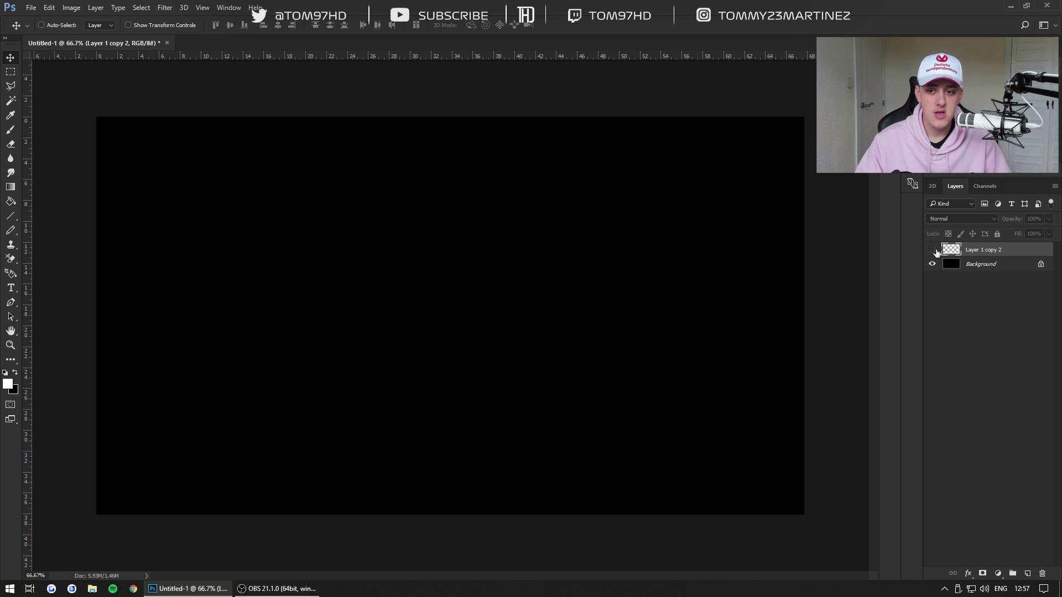
left_click(932, 251)
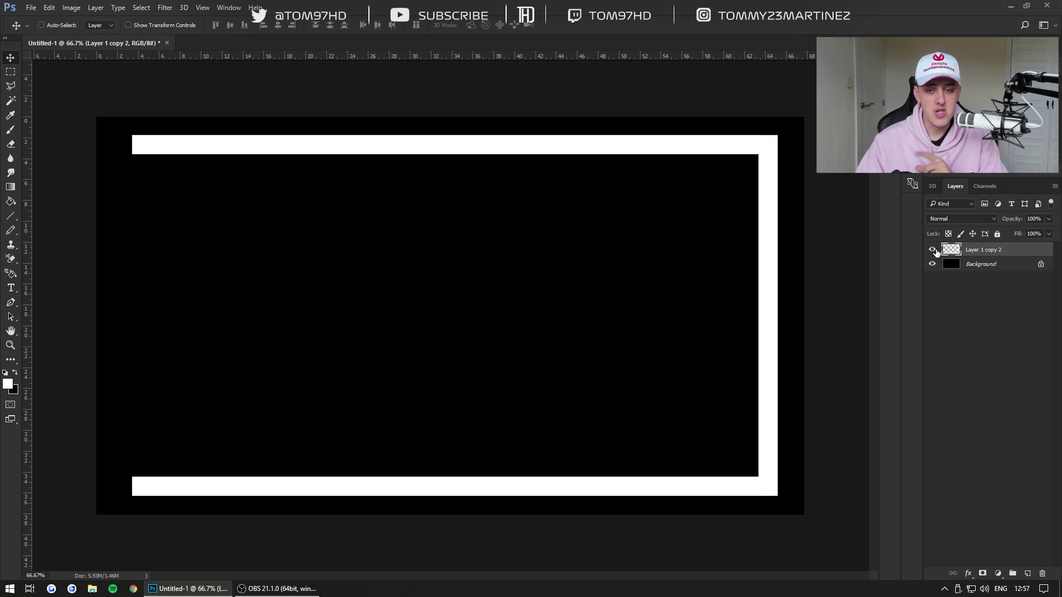
Select a rectangular area around the frame's upper-right corner with the Rectangular Marquee and delete it from the merged layer.
left_click(12, 73)
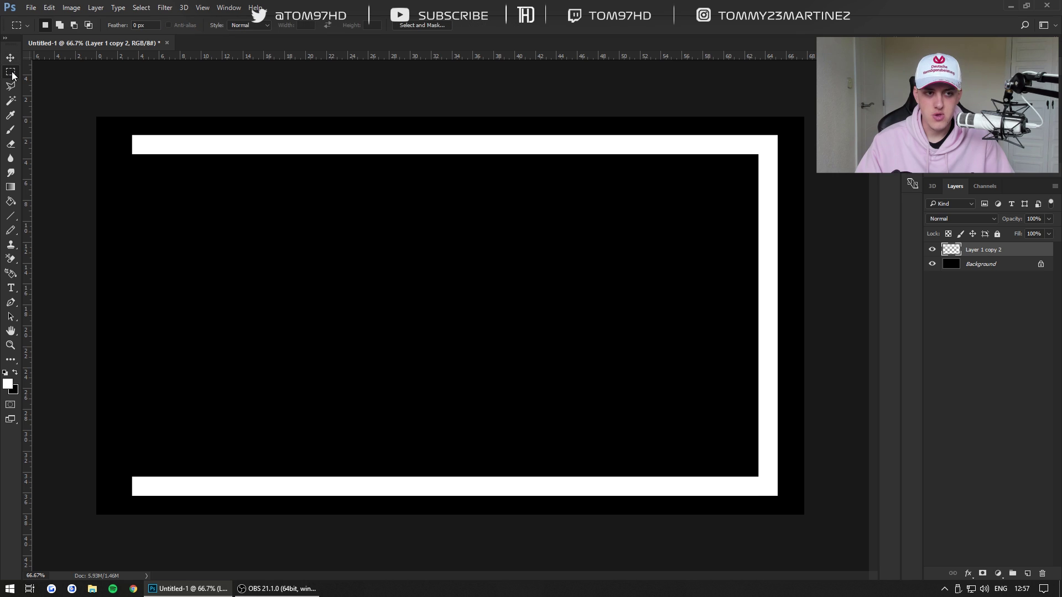
left_click_drag(712, 117, 805, 202)
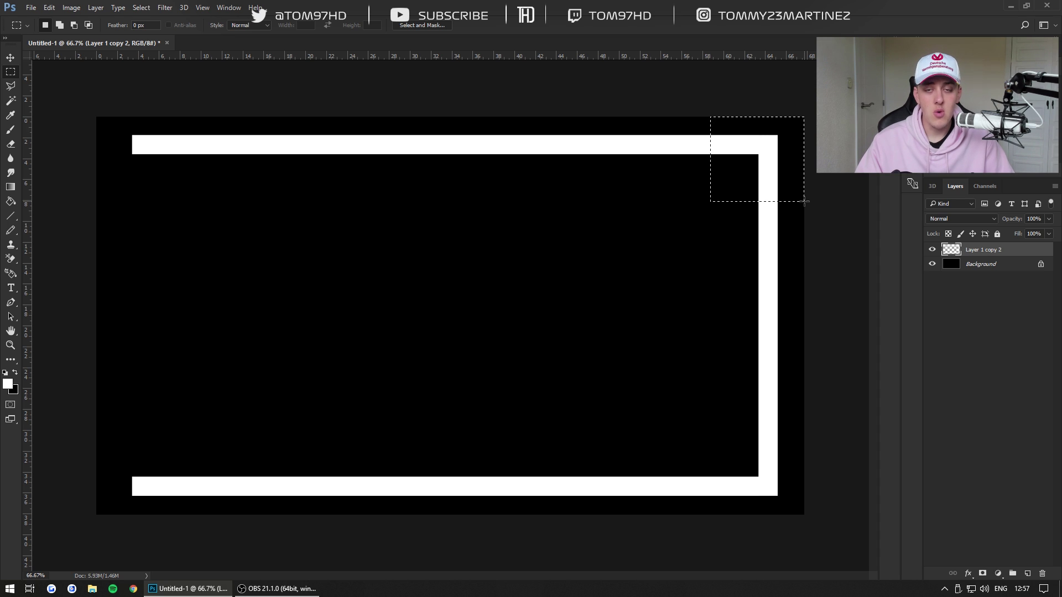
right_click(806, 202)
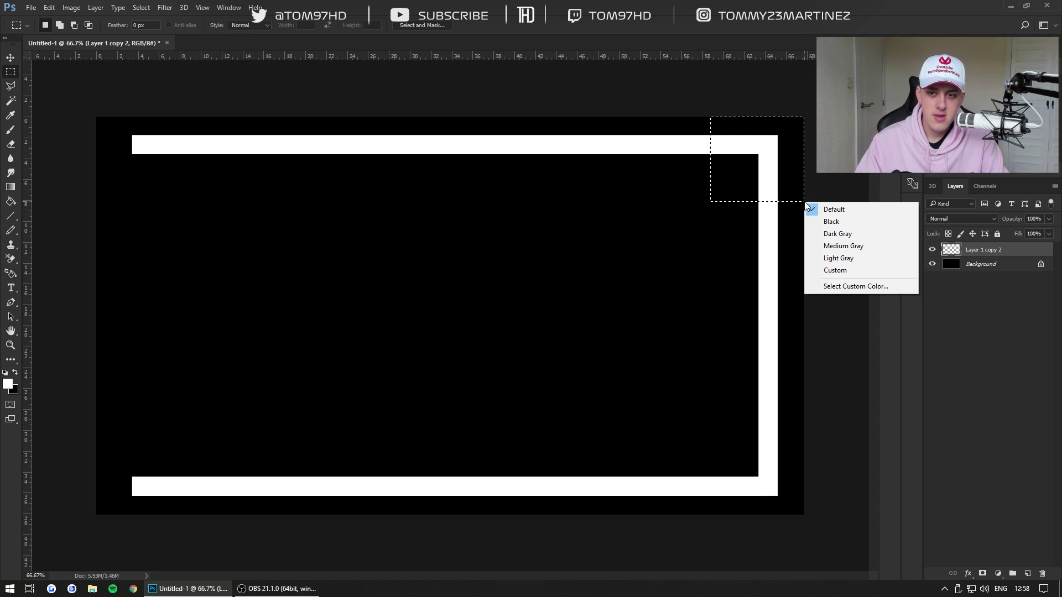
left_click(803, 183)
key("Delete")
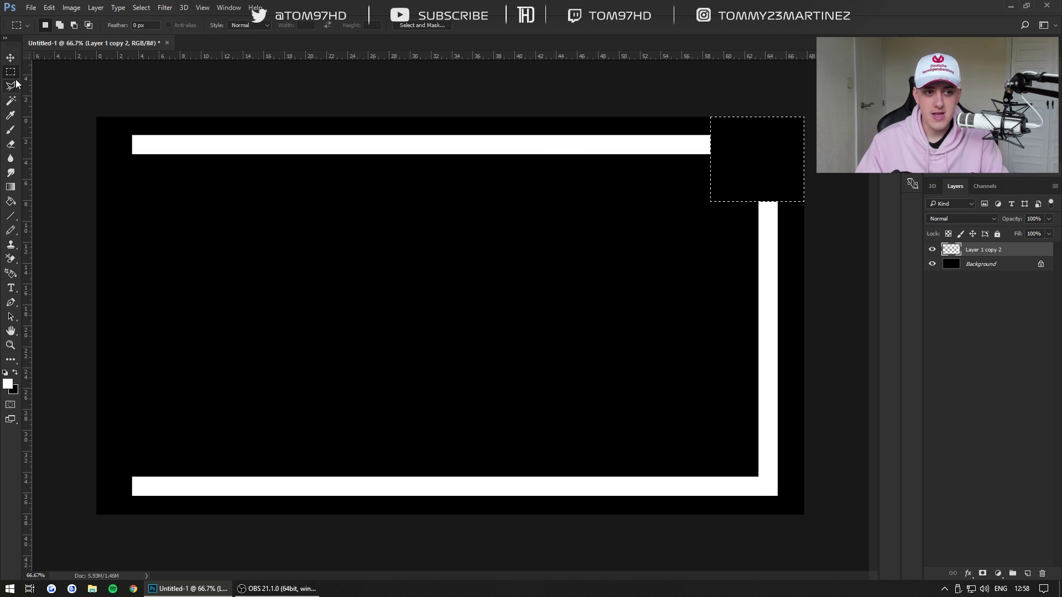
Trace the outer edge of a rounded corner with the Polygonal Lasso, from the upper bar's cut end to the vertical bar's cut end.
scroll(825, 201, "up", 5)
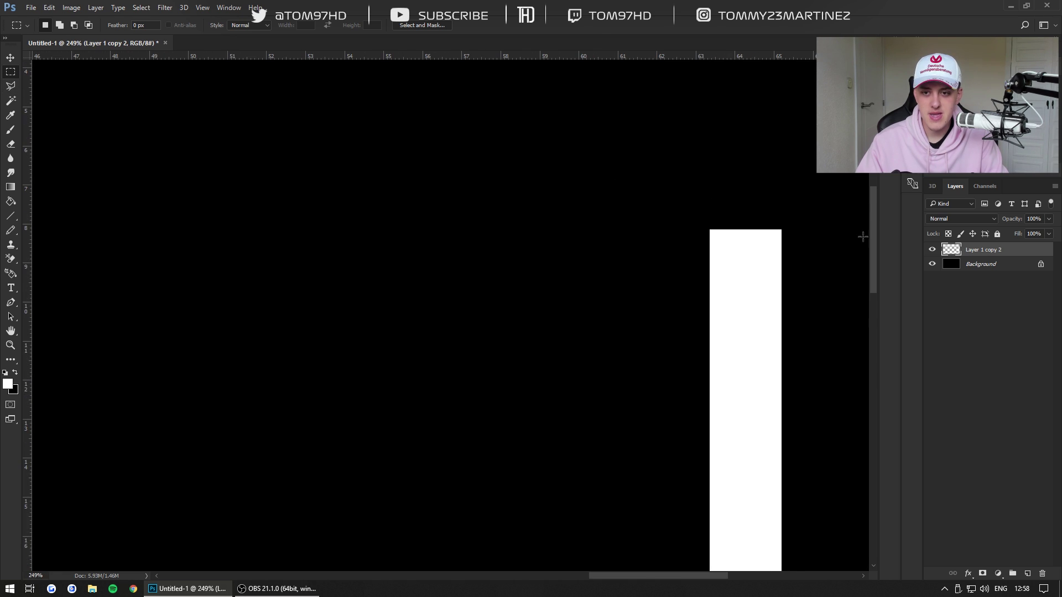
left_click_drag(874, 244, 879, 210)
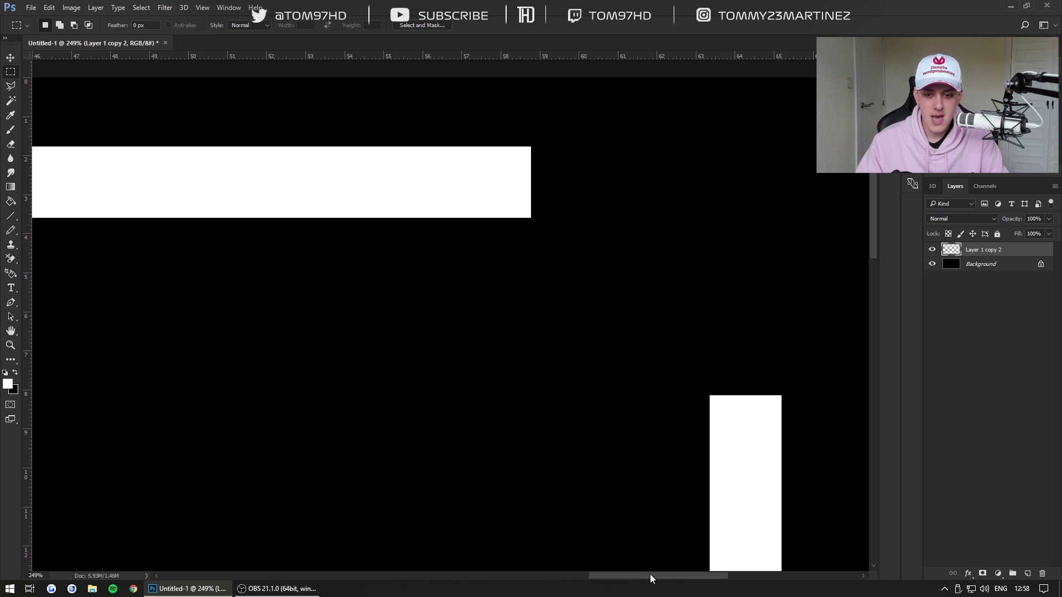
left_click_drag(649, 574, 684, 563)
scroll(712, 320, "up", 2)
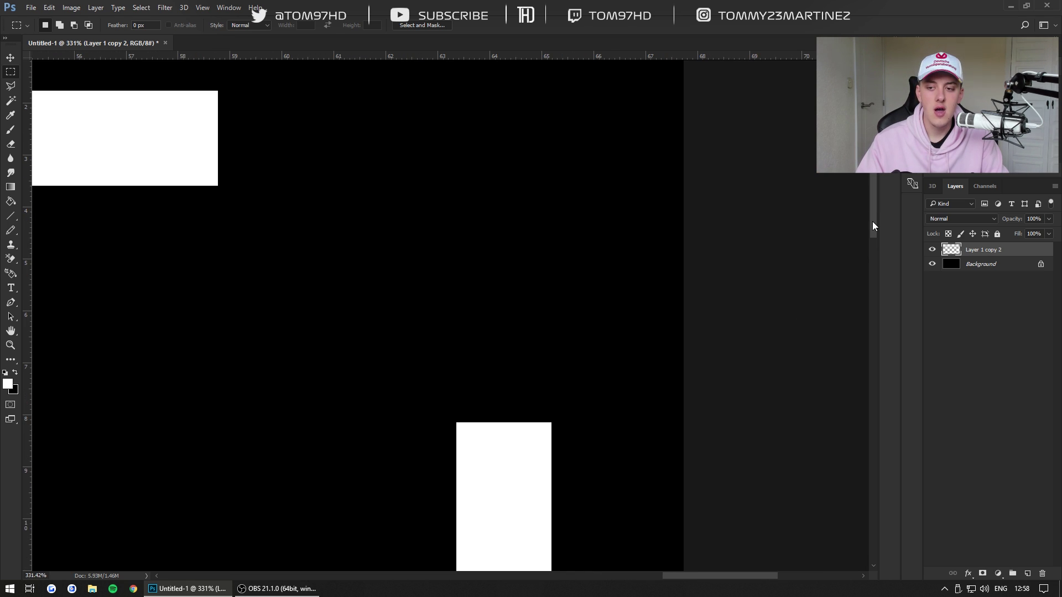
left_click_drag(874, 222, 875, 215)
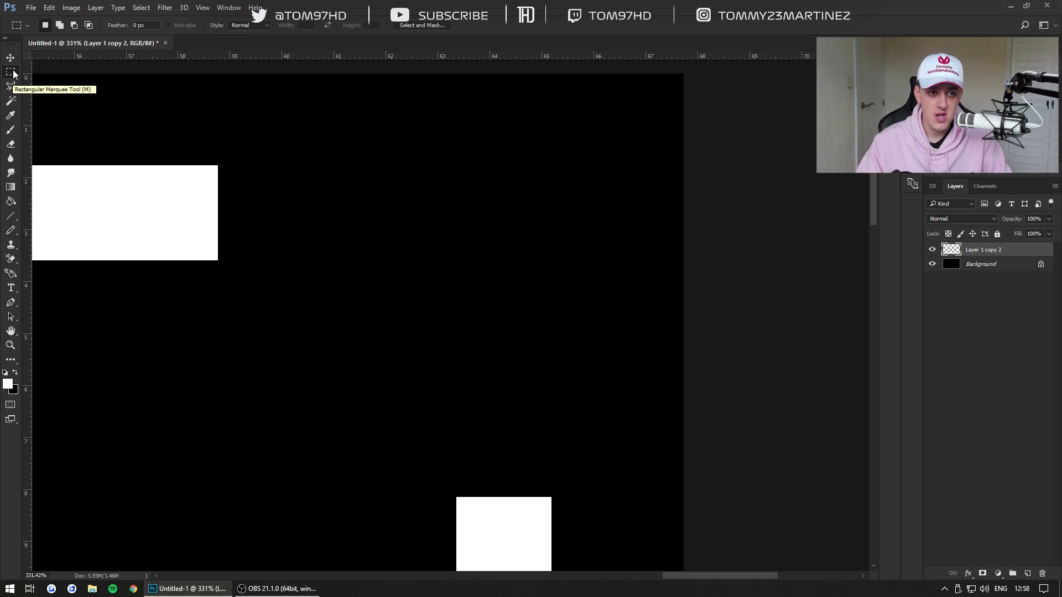
left_click(11, 88)
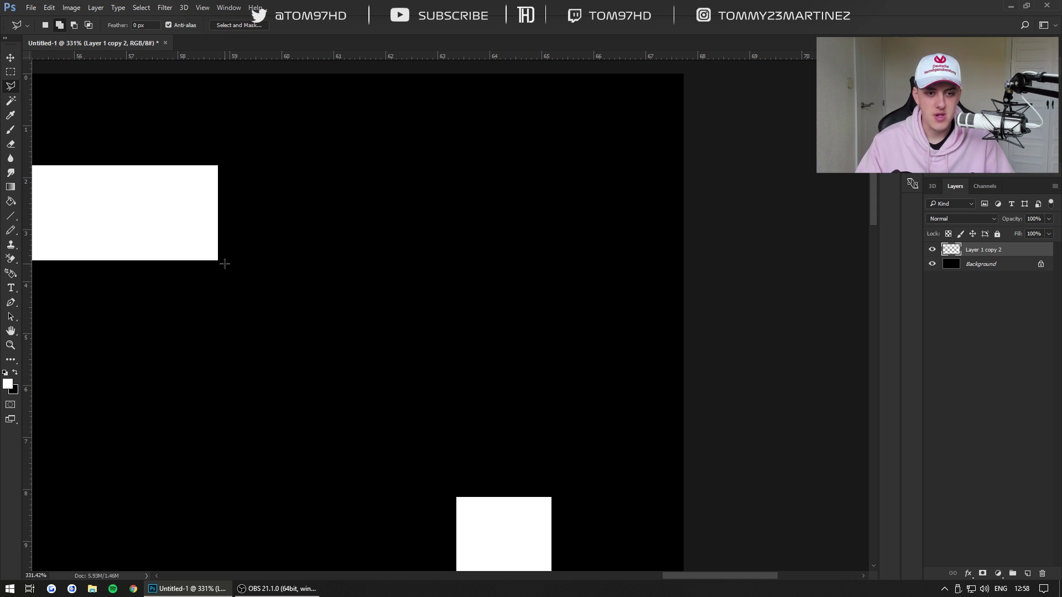
left_click(196, 166)
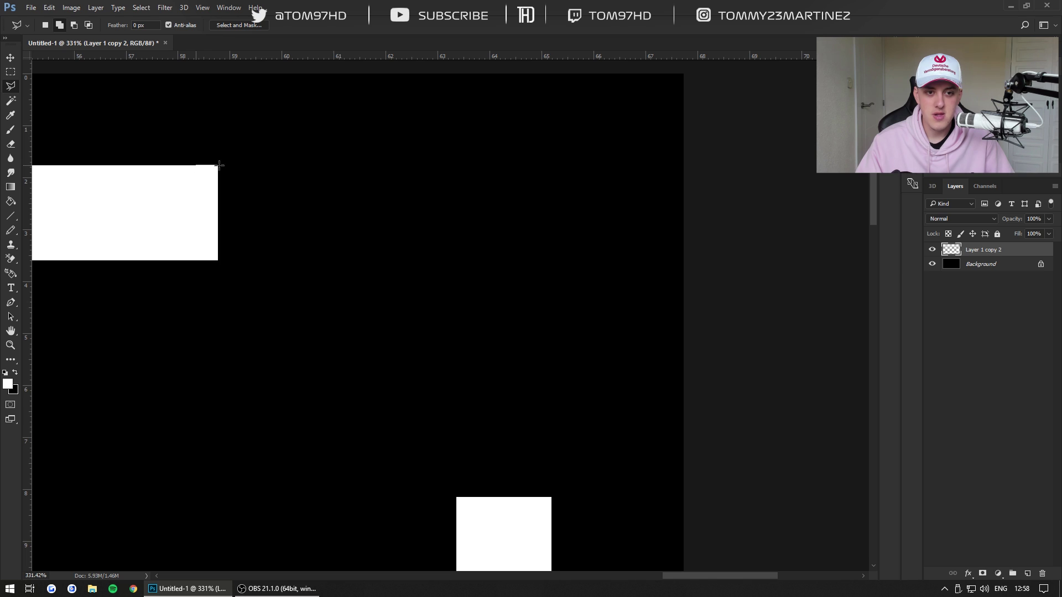
left_click_drag(262, 166, 349, 179)
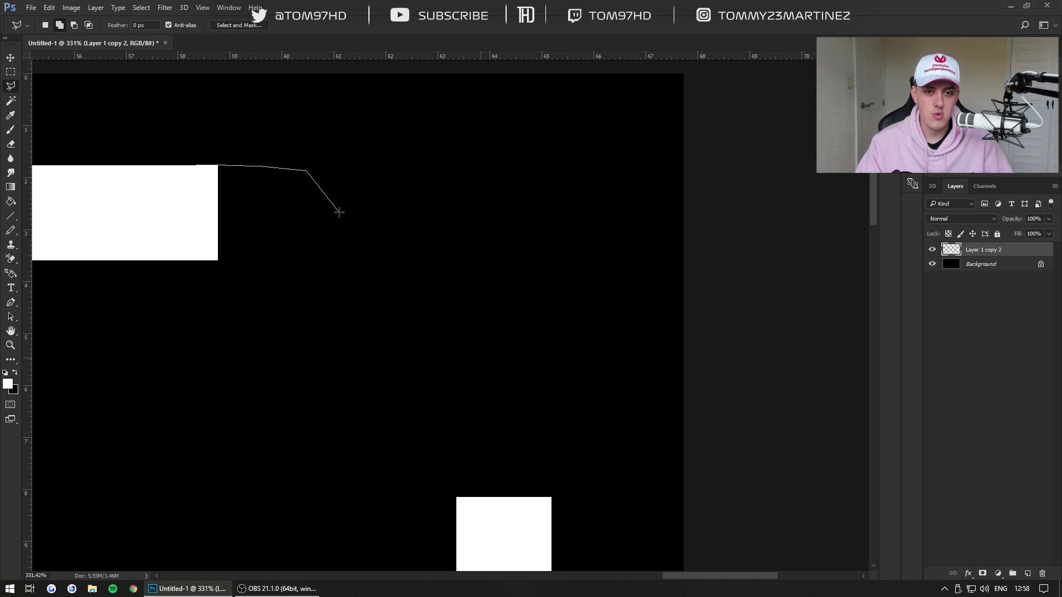
left_click(359, 177)
left_click(407, 190)
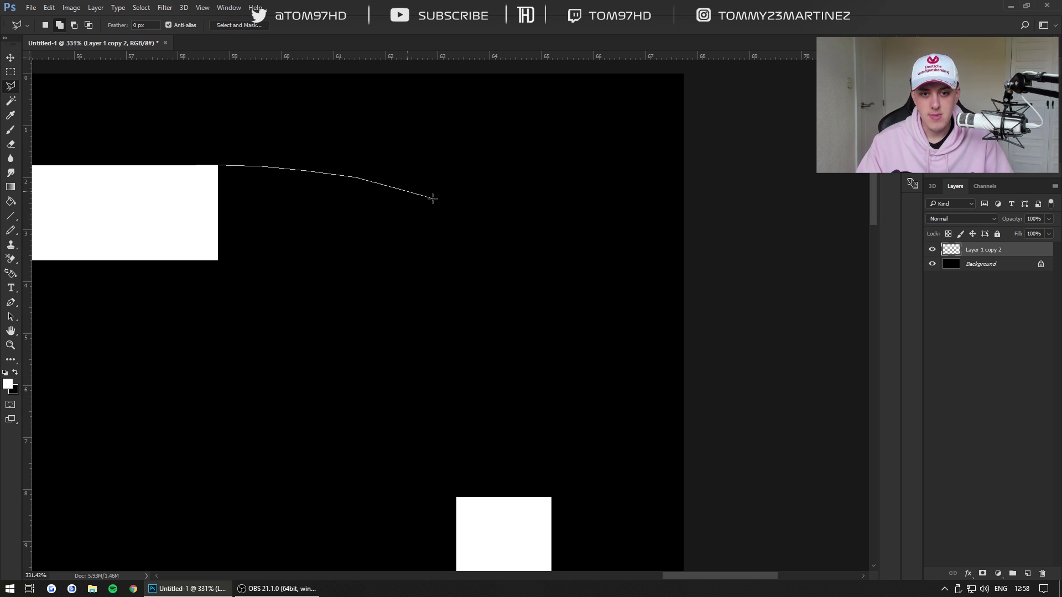
left_click(436, 203)
left_click(470, 222)
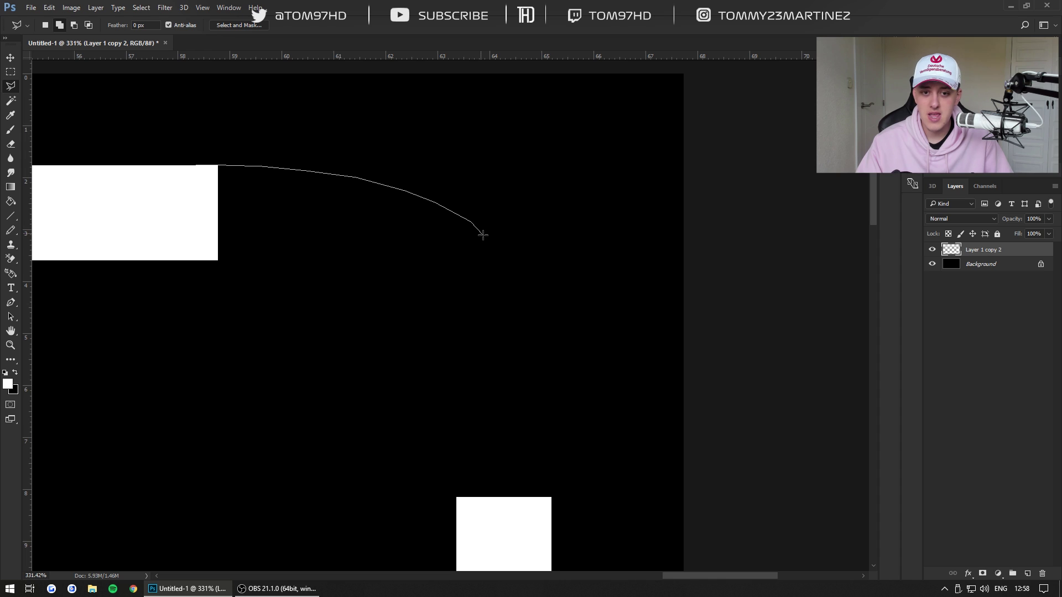
left_click(486, 235)
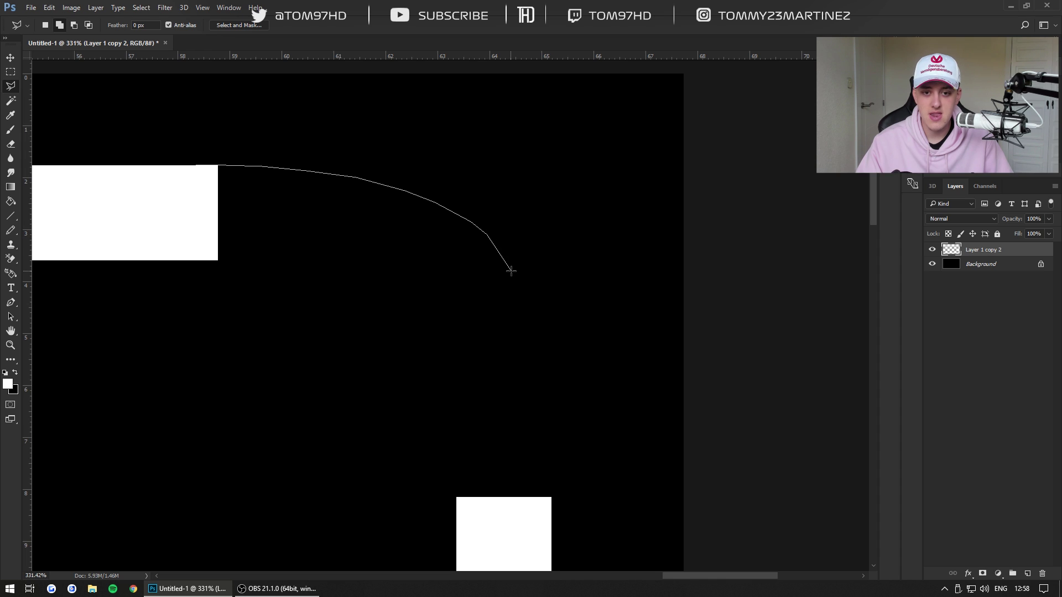
left_click(505, 255)
left_click(521, 281)
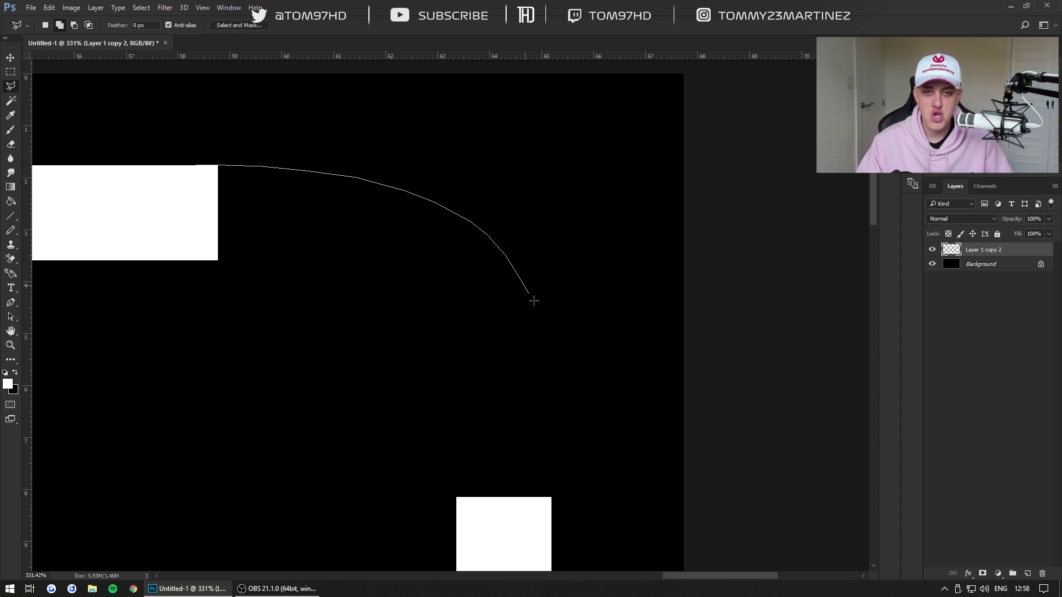
left_click(533, 315)
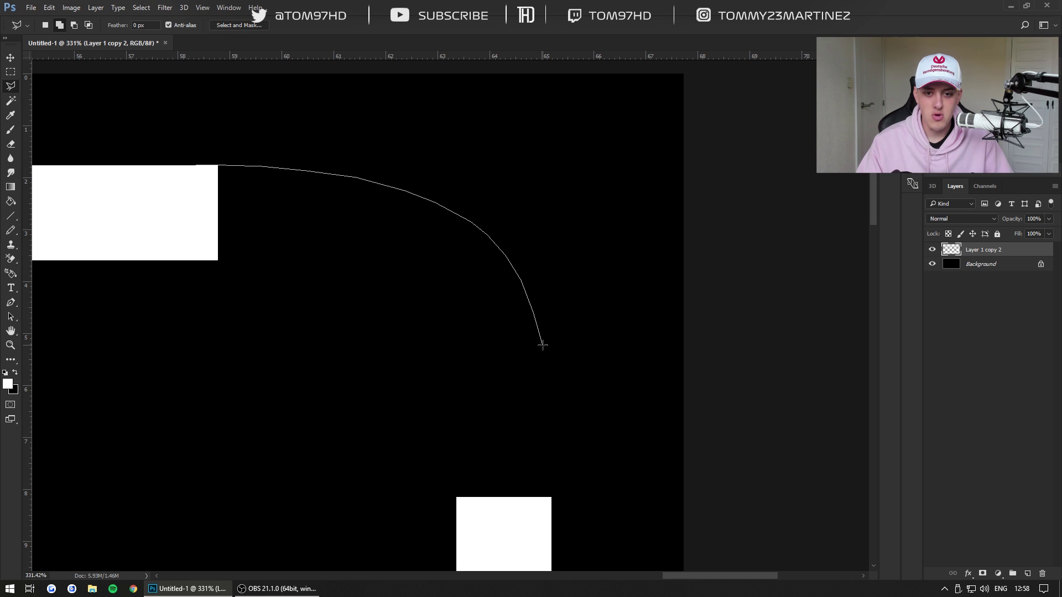
left_click(544, 390)
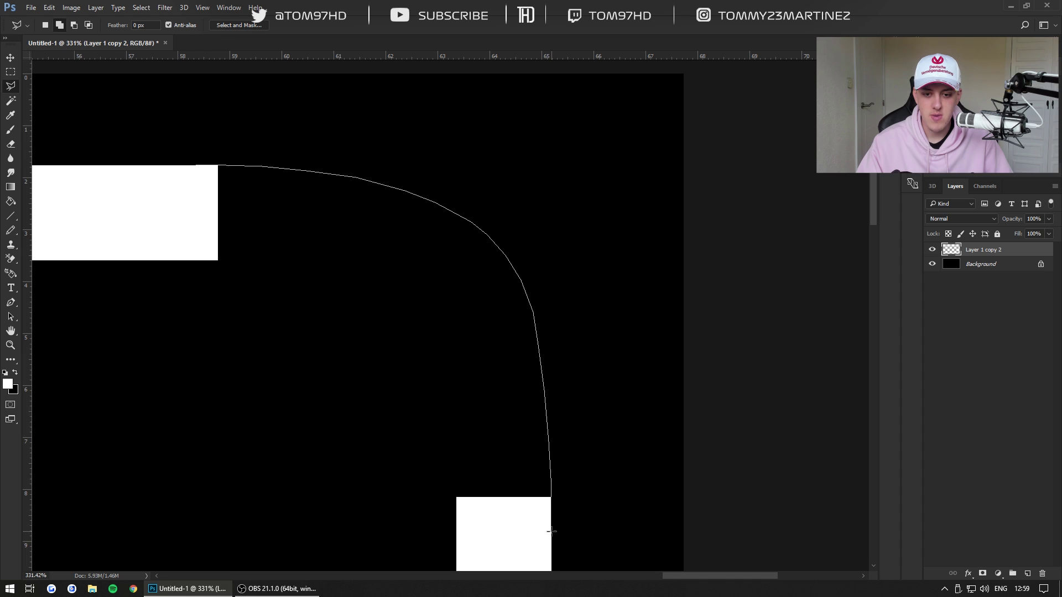
Trace the corner's inner edge back to the upper bar, overlapping both bar ends, and close the lasso selection.
left_click(456, 524)
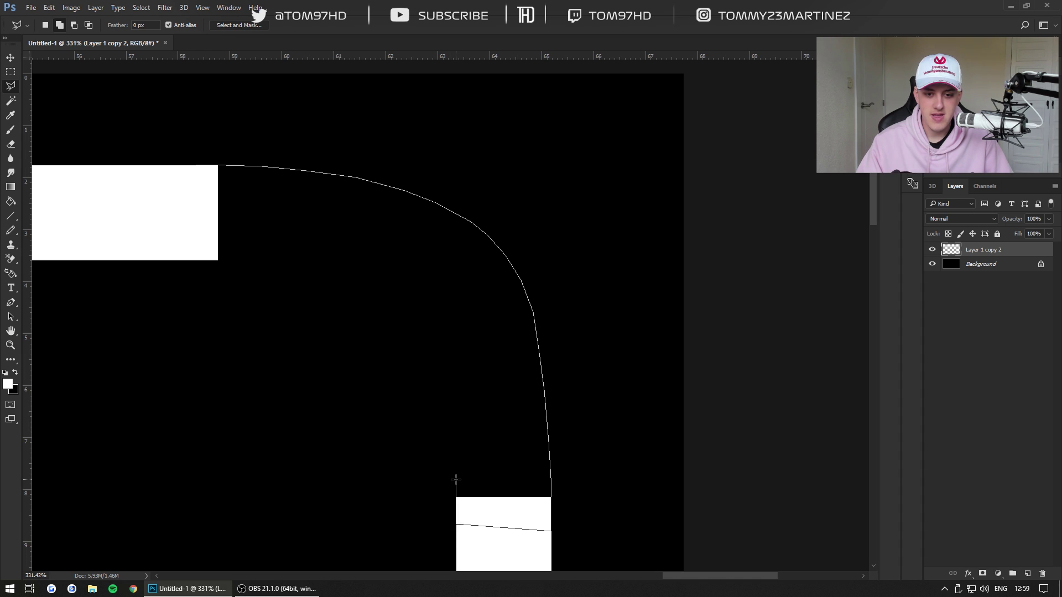
left_click(455, 479)
left_click(452, 428)
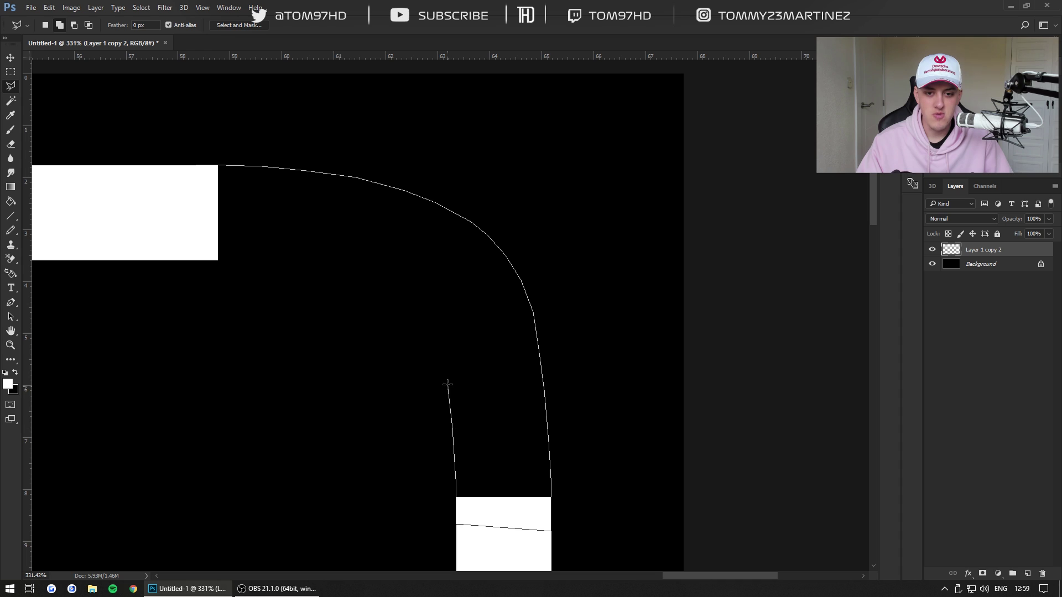
left_click(437, 348)
left_click(425, 322)
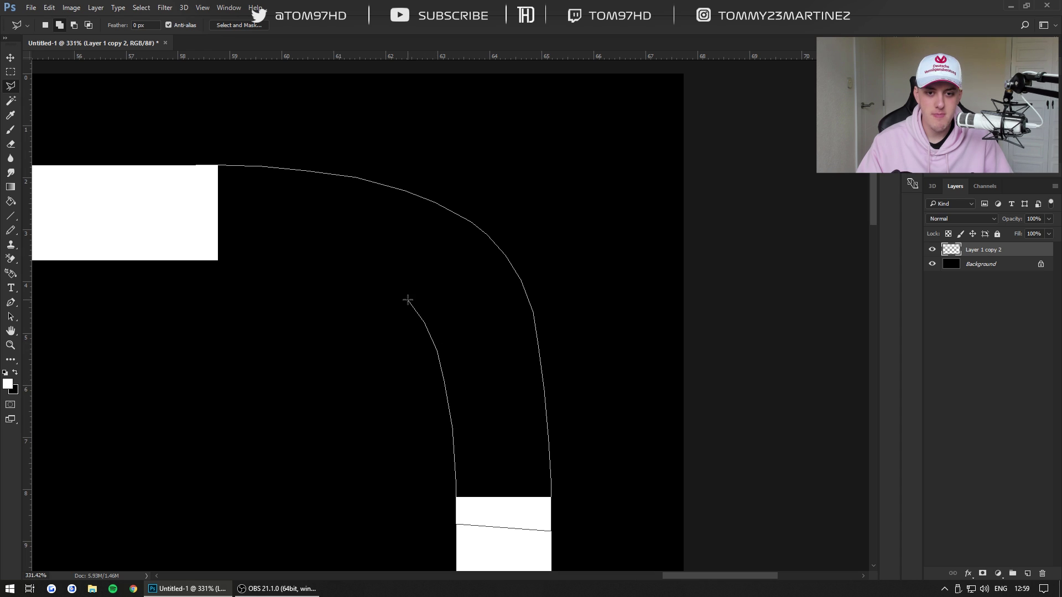
left_click(402, 298)
left_click(386, 287)
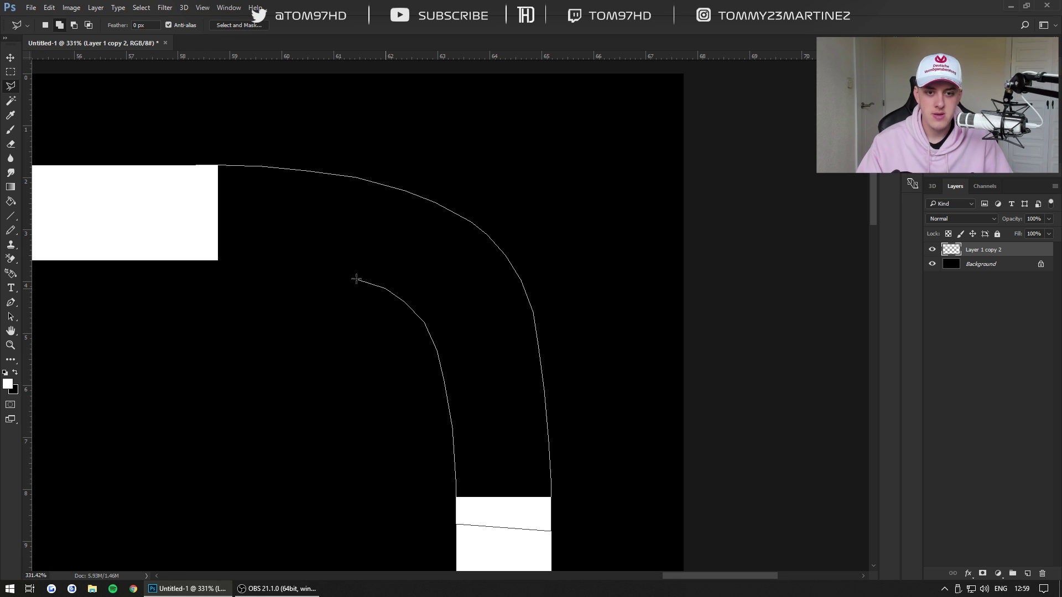
left_click(355, 277)
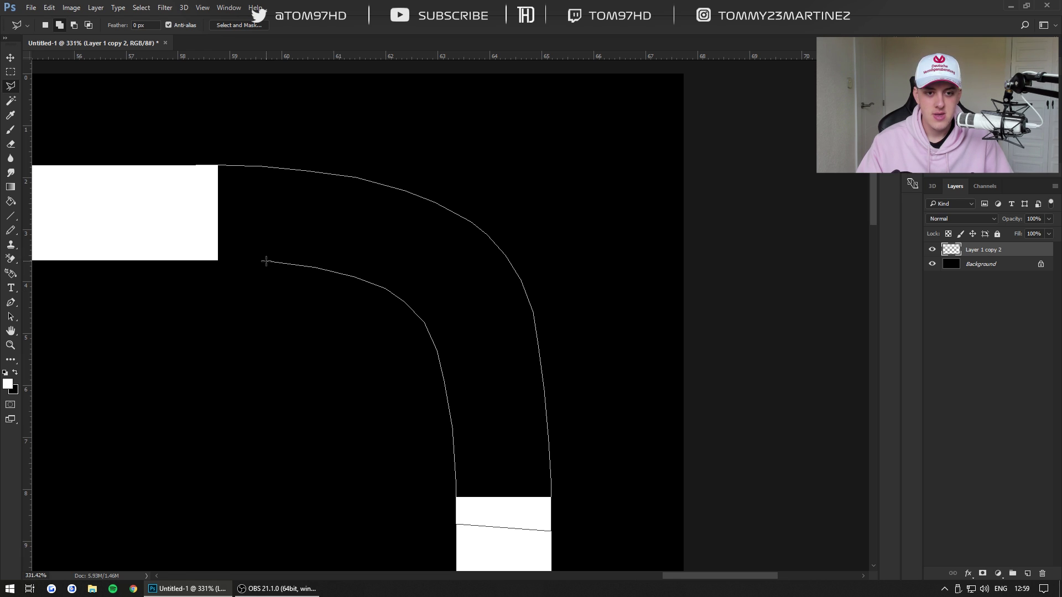
left_click(202, 259)
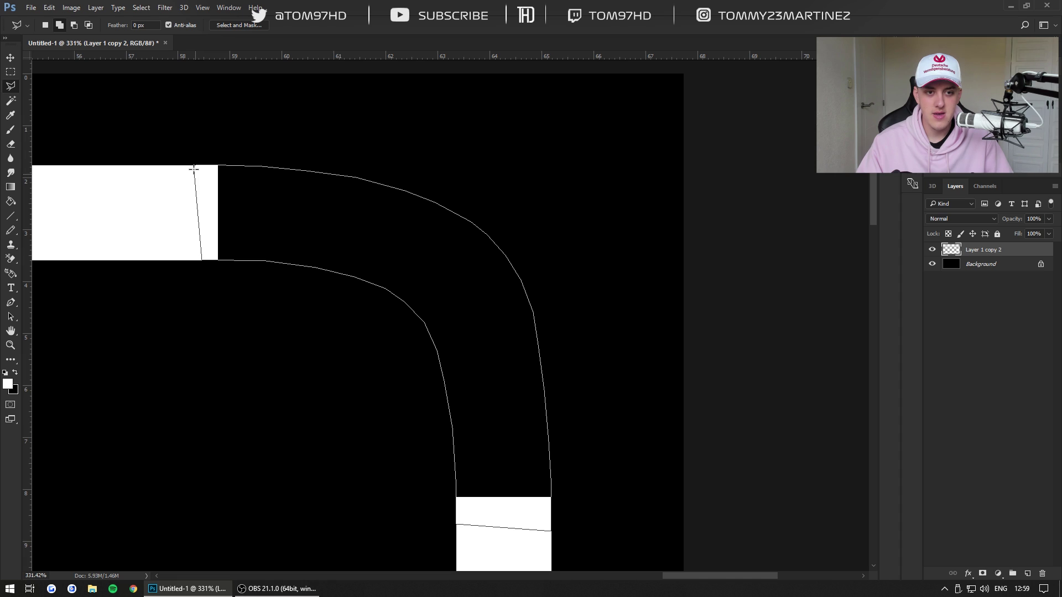
left_click(198, 167)
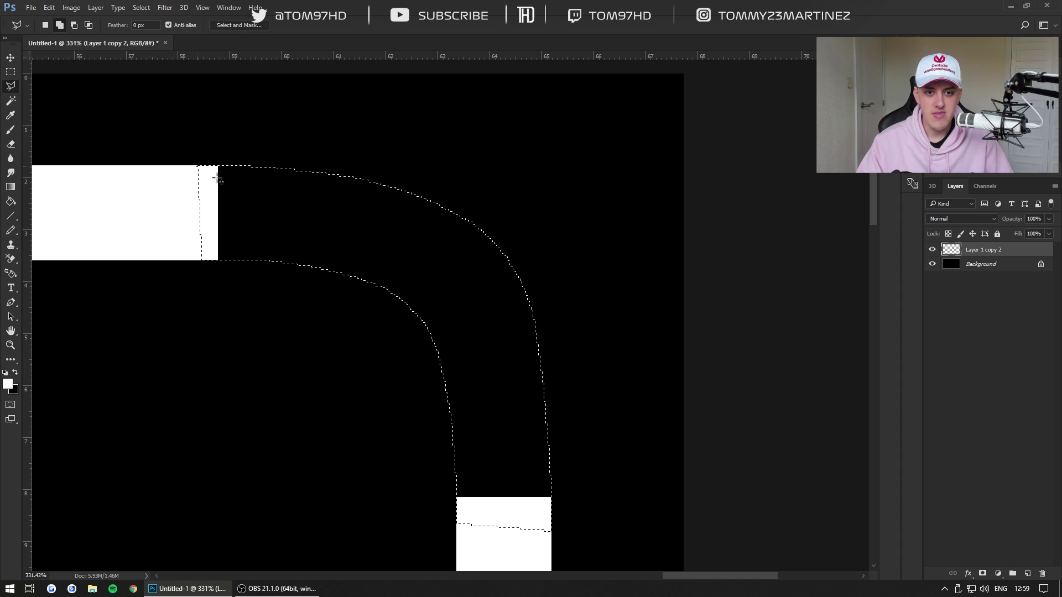
Fill the curved selection with white using the Paint Bucket and copy the filled curve to a new layer.
left_click(10, 202)
left_click(306, 220)
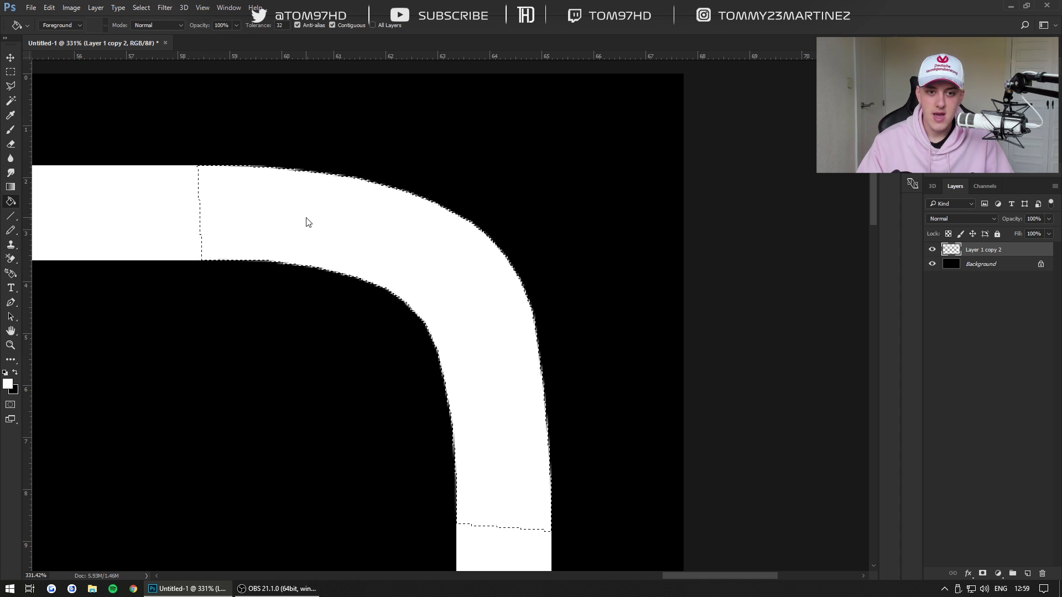
left_click(11, 71)
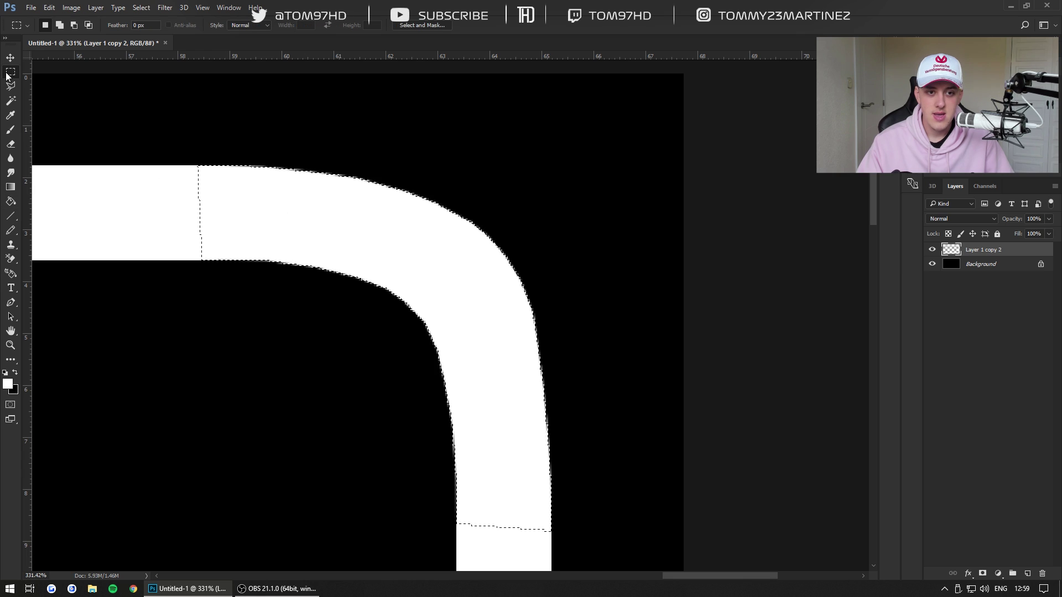
right_click(365, 240)
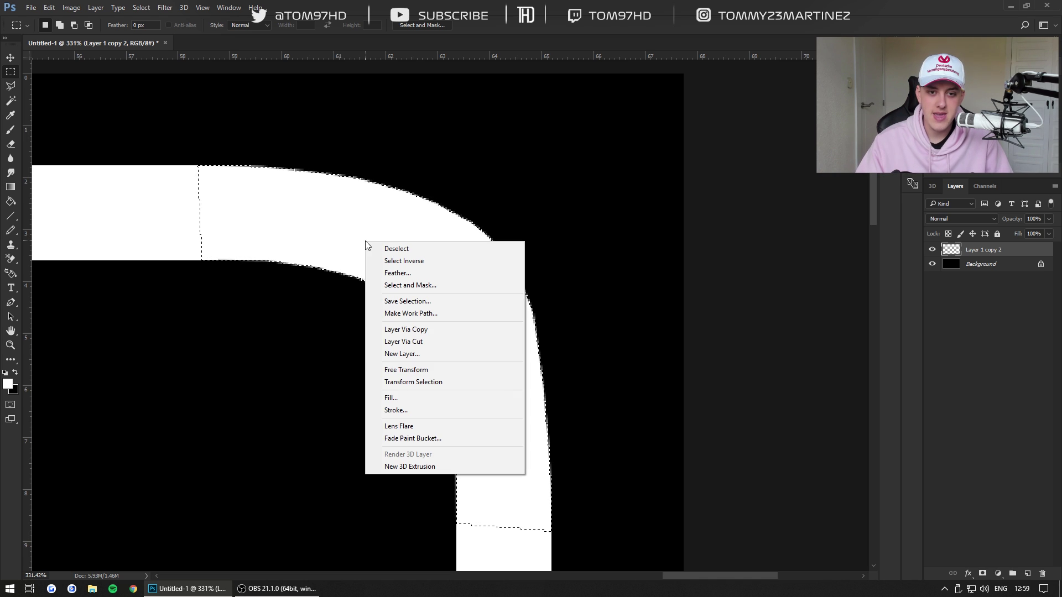
left_click(443, 331)
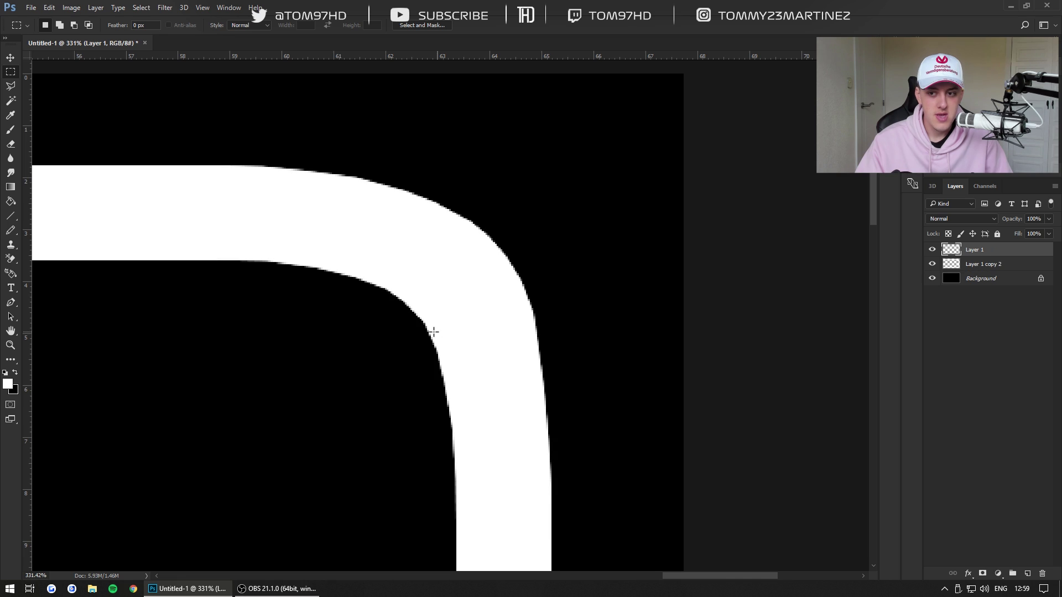
Move the copied curve down inside the frame, close to its square lower-right corner.
left_click(10, 57)
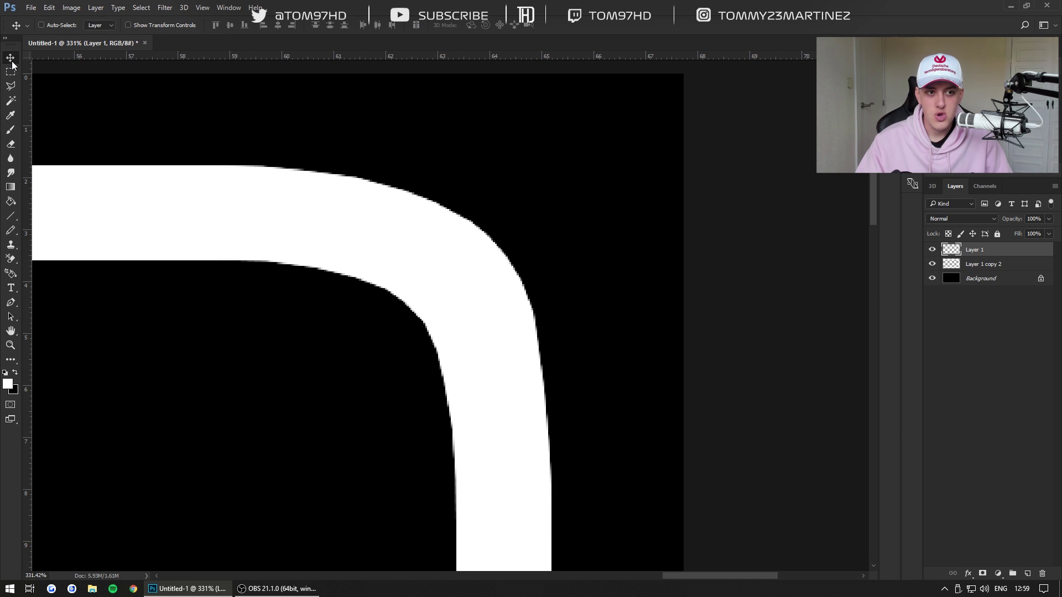
left_click_drag(468, 284, 329, 405)
scroll(379, 356, "down", 5)
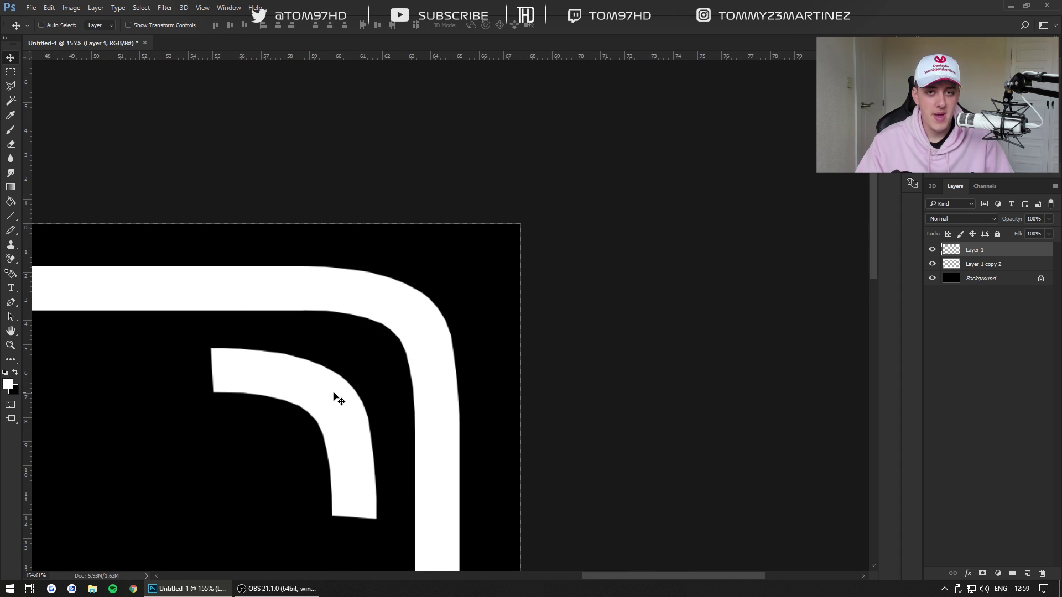
scroll(339, 403, "down", 1)
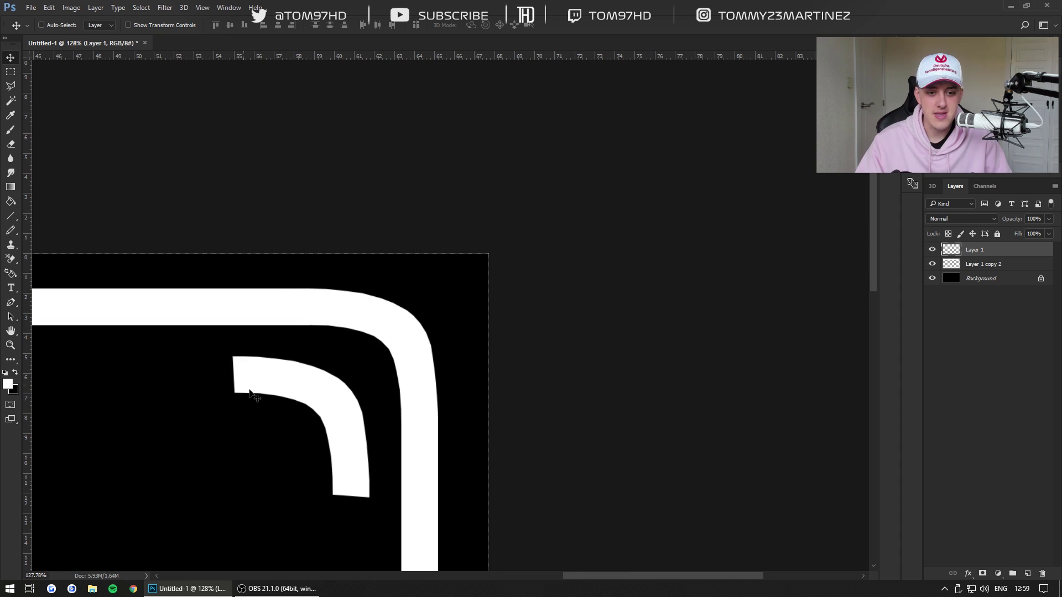
left_click_drag(871, 241, 839, 318)
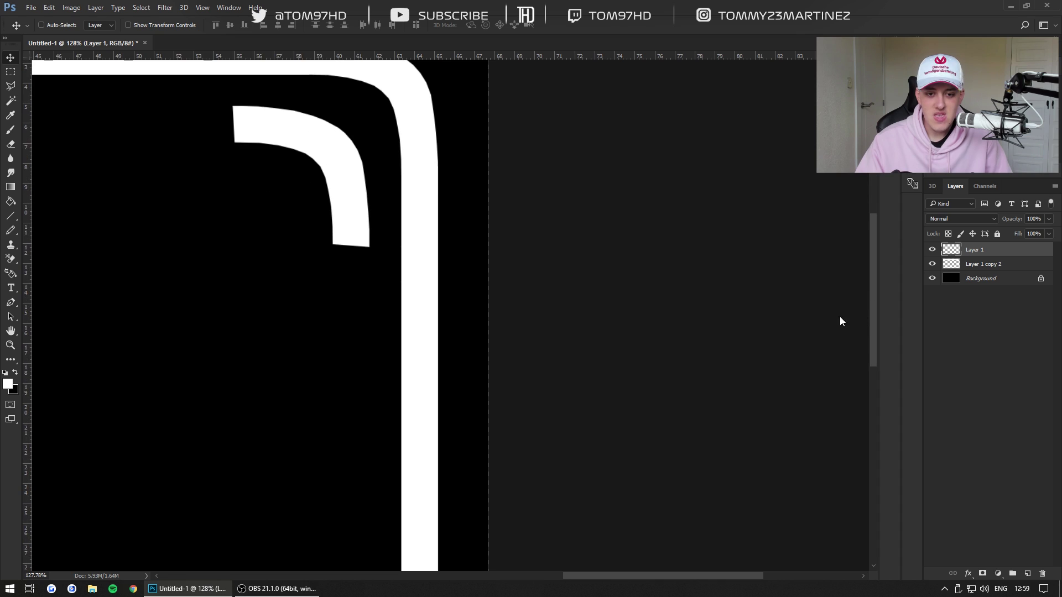
left_click_drag(360, 183, 360, 385)
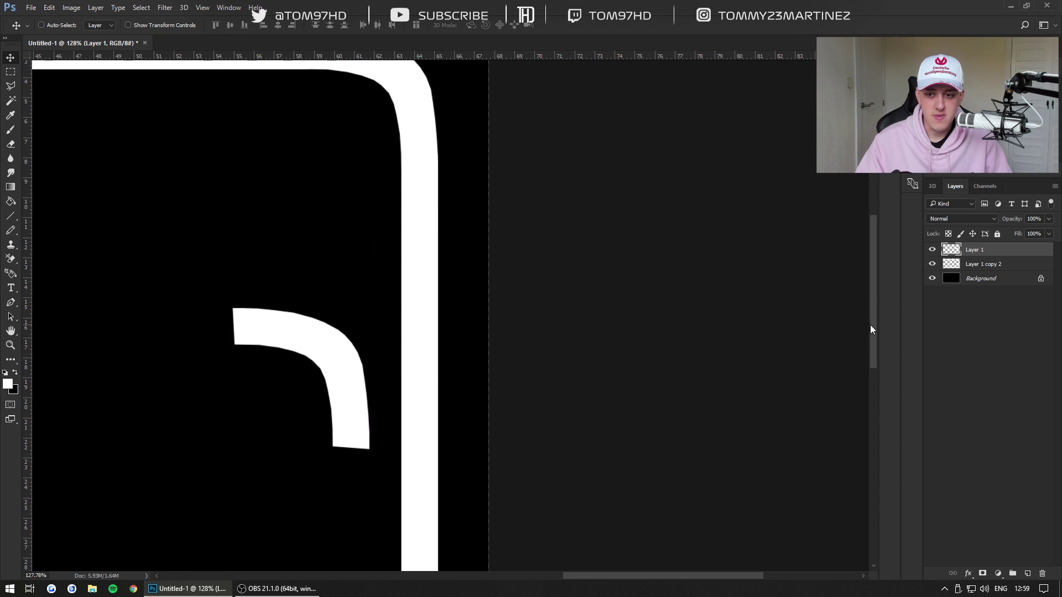
left_click_drag(870, 330, 872, 423)
left_click_drag(351, 111, 347, 356)
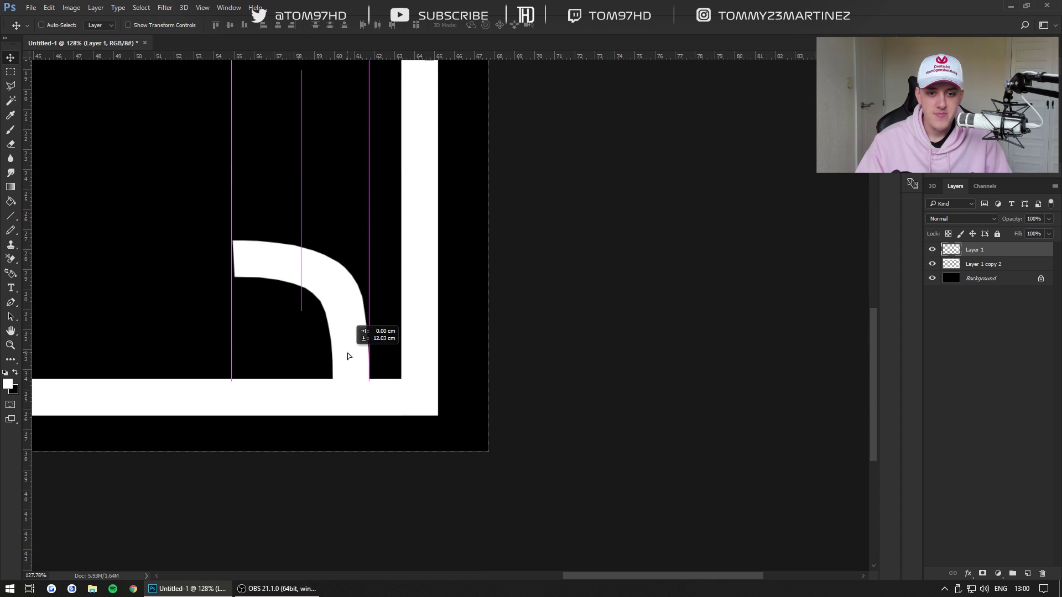
left_click_drag(351, 305, 346, 256)
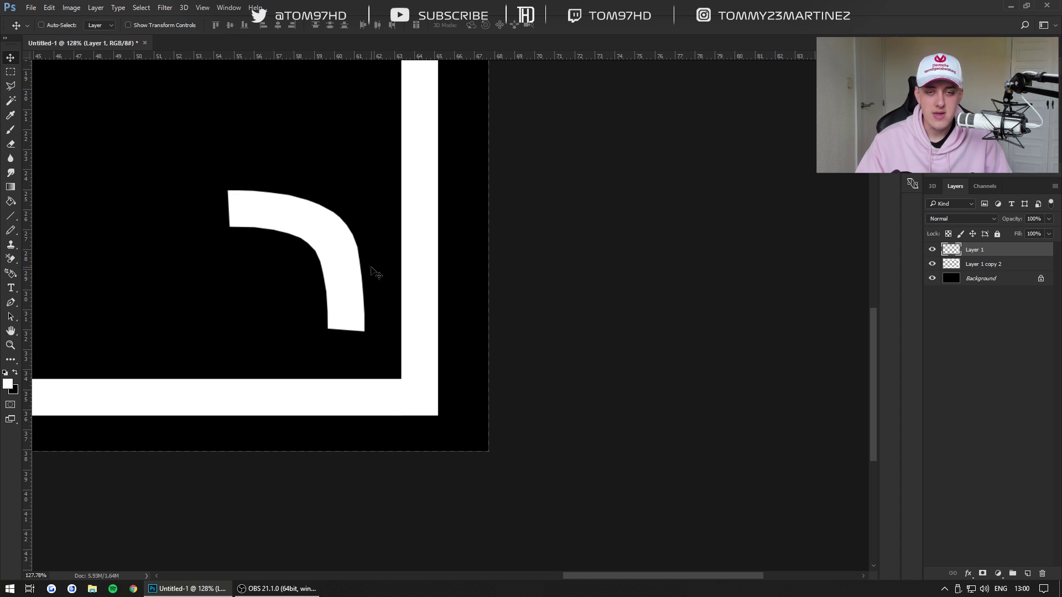
key("ctrl")
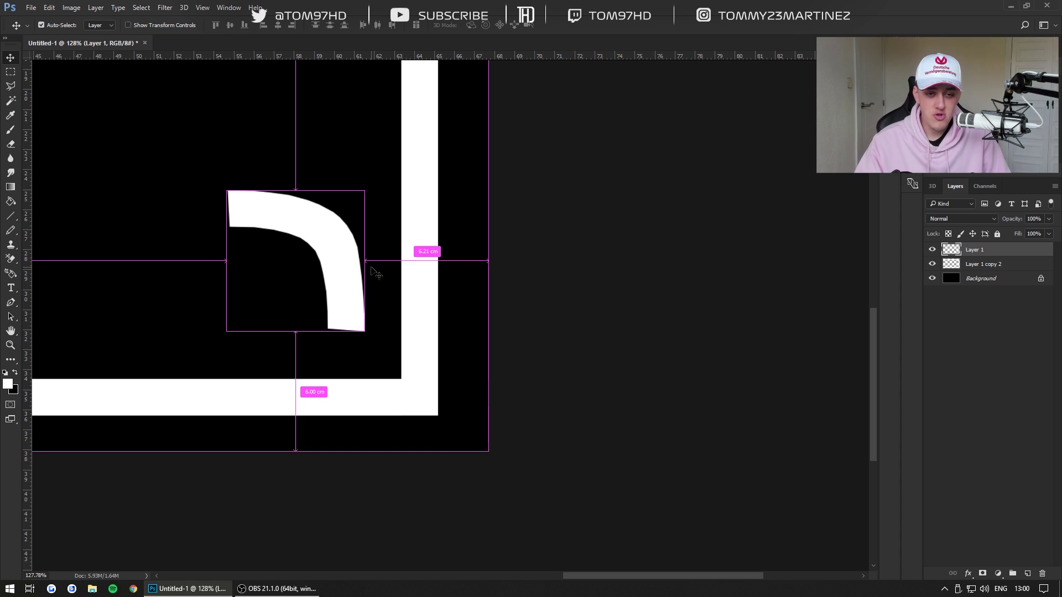
key("ctrl+t")
left_click_drag(410, 168, 406, 395)
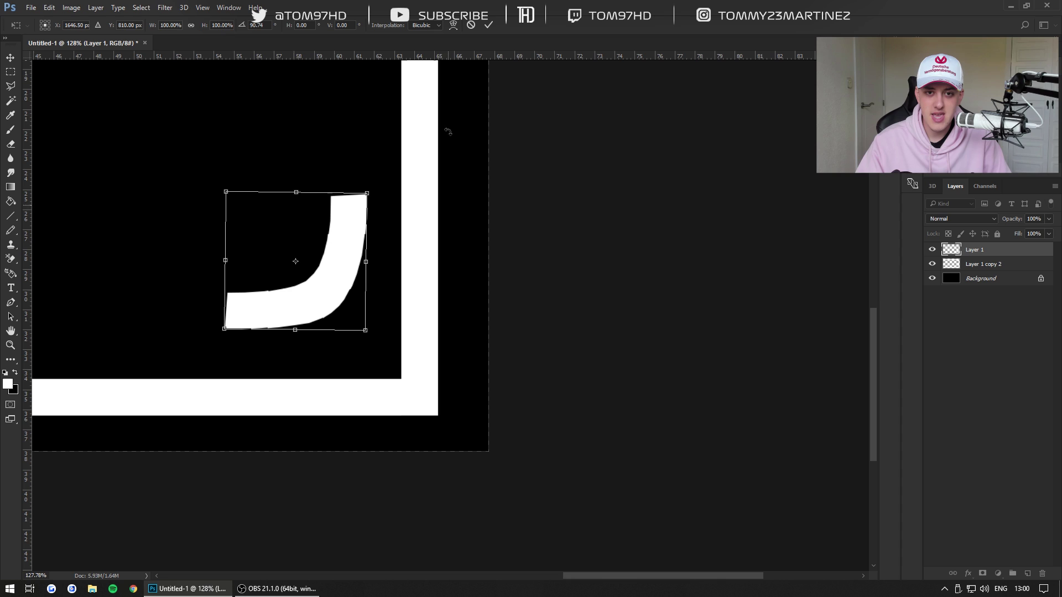
left_click(471, 24)
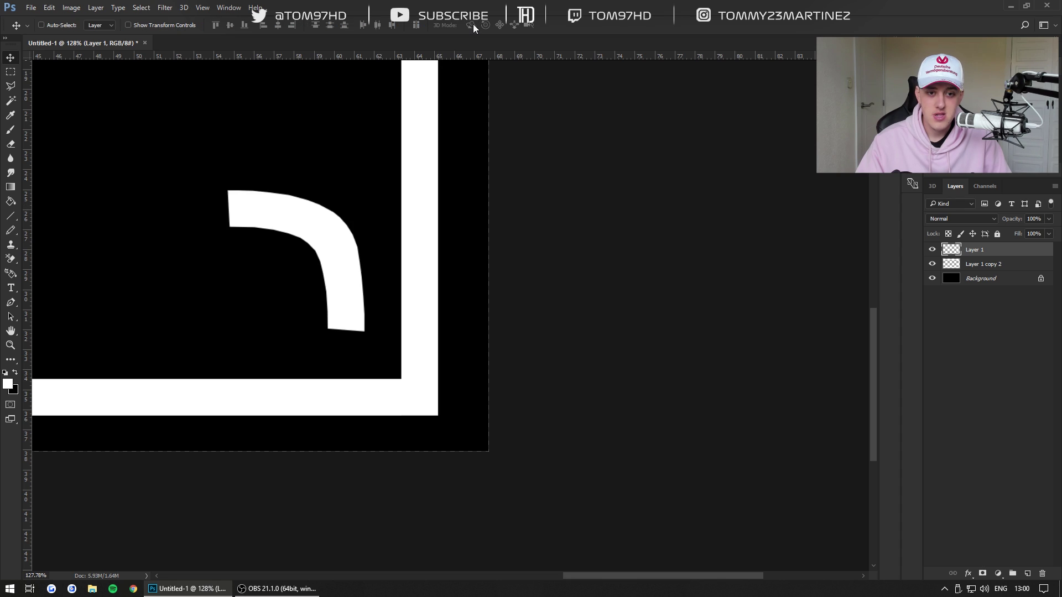
Flip the curve layer vertically and move it onto the frame's square lower-right corner, its ends aligned with both bars.
left_click(49, 8)
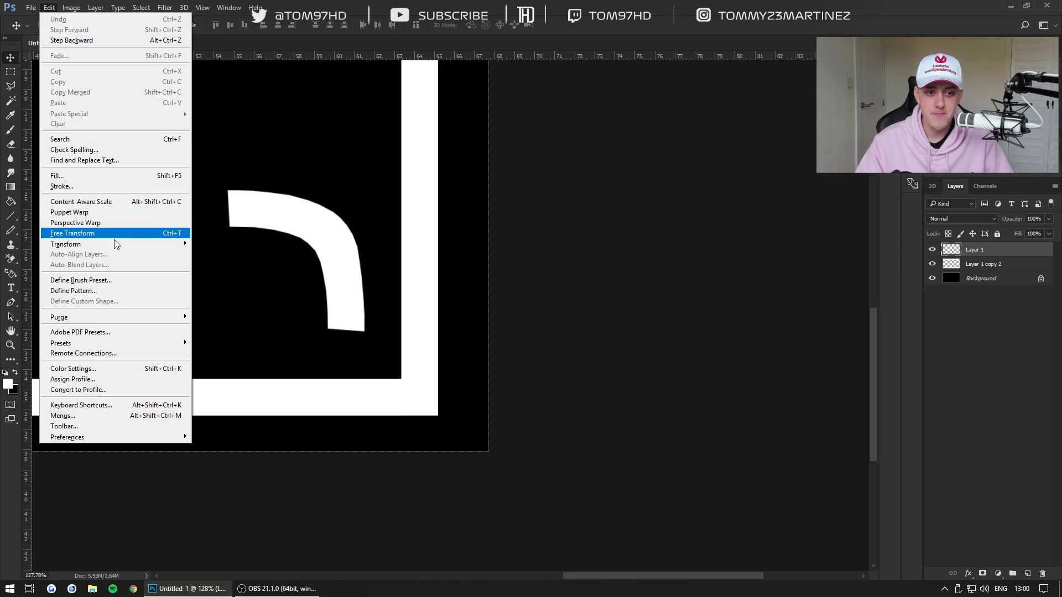
mouse_move(172, 245)
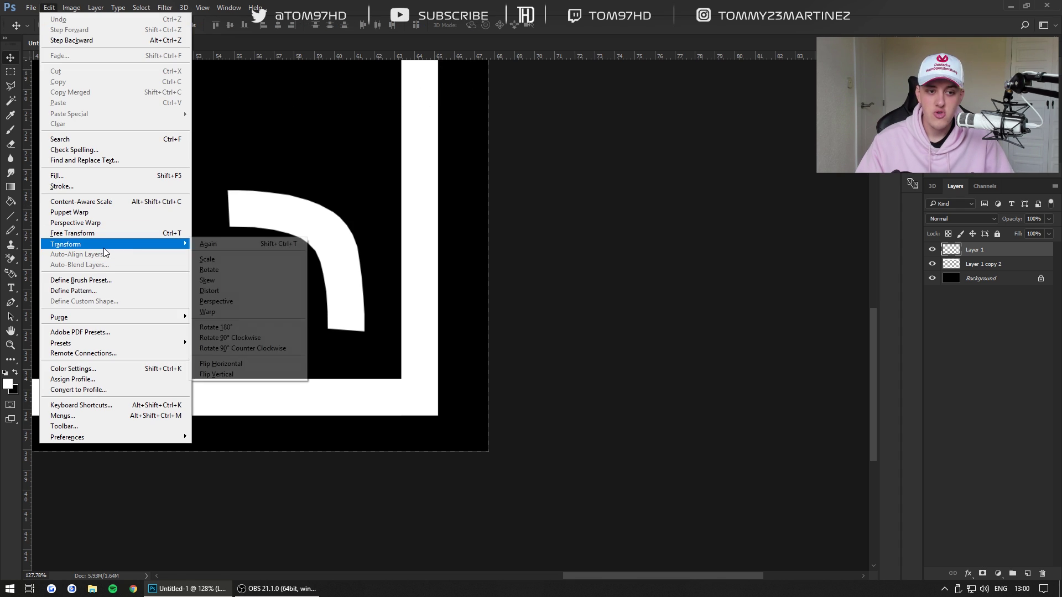
left_click(233, 375)
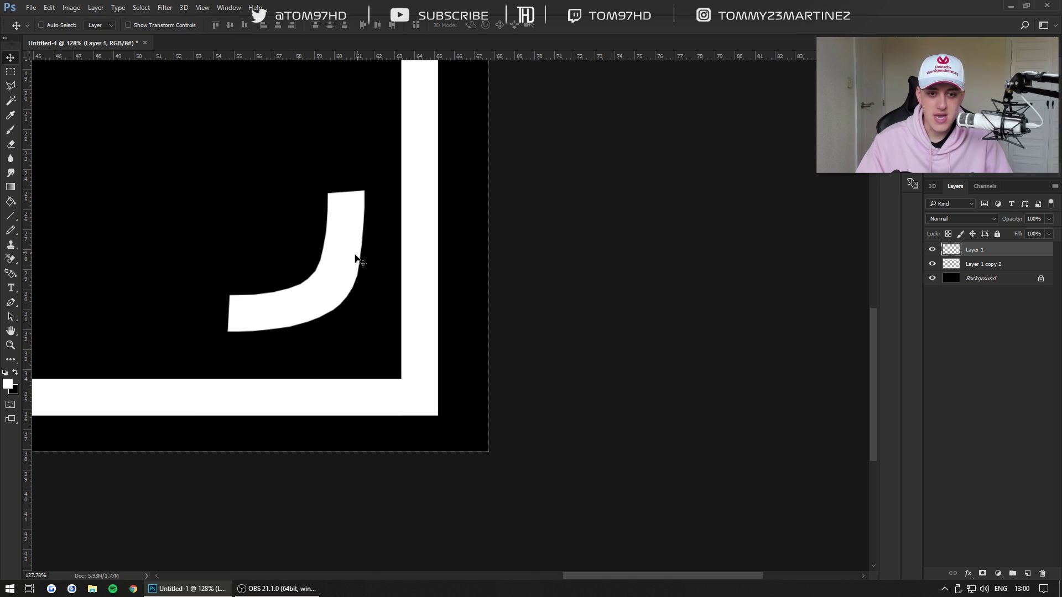
left_click_drag(355, 260, 428, 342)
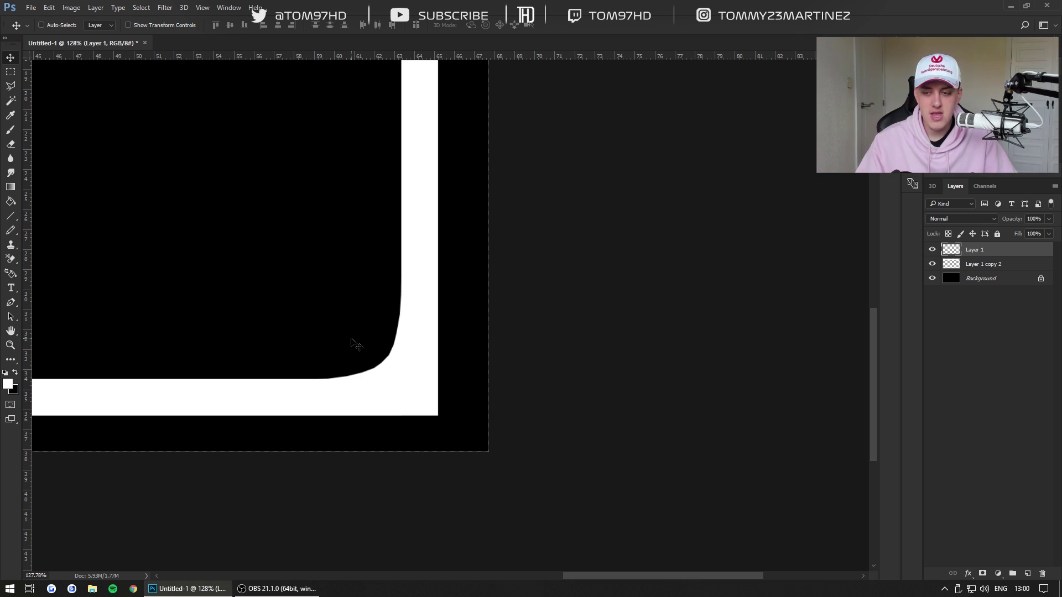
scroll(284, 313, "up", 3)
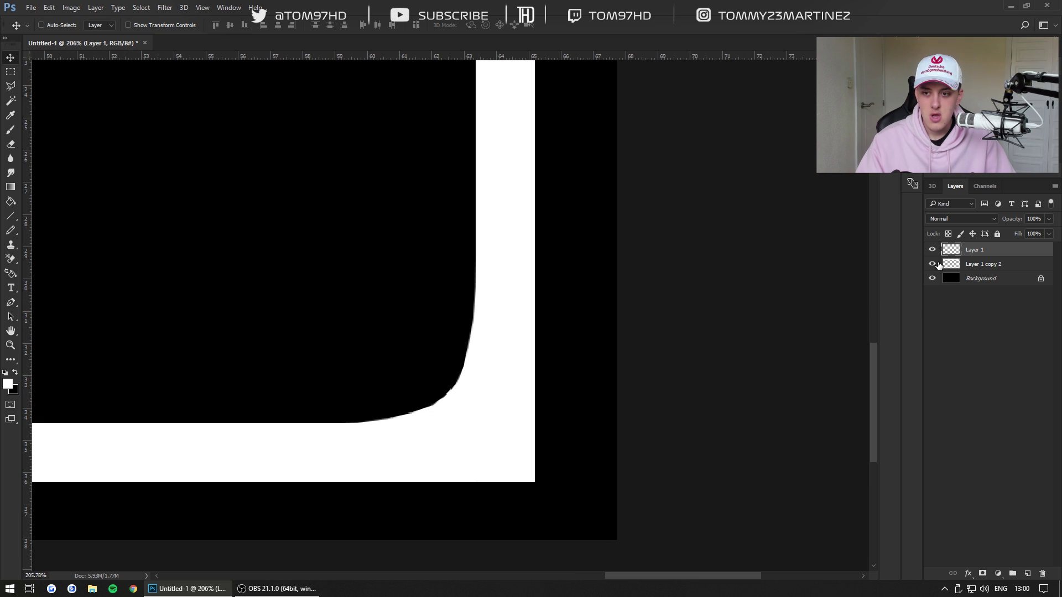
Invert the colour of the corner curve on Layer 1 to black so it contrasts with the white frame.
left_click(974, 268)
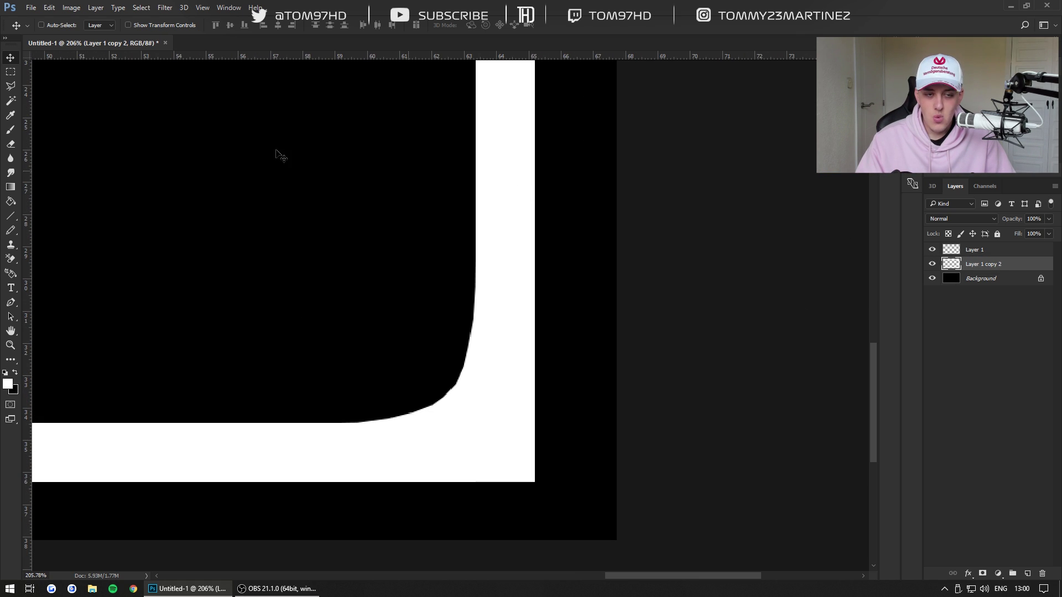
key("m")
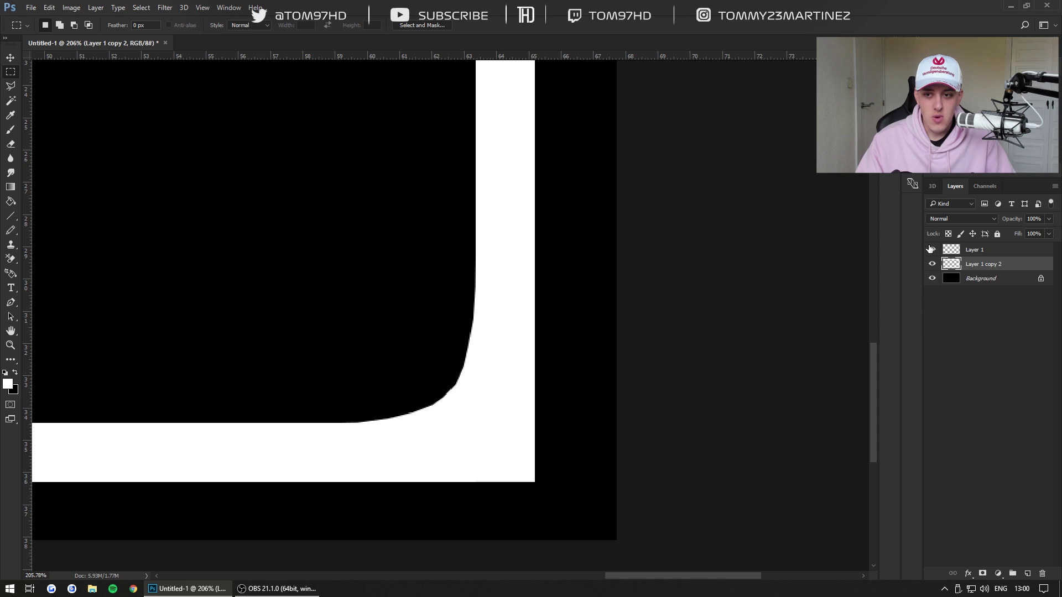
left_click(983, 249)
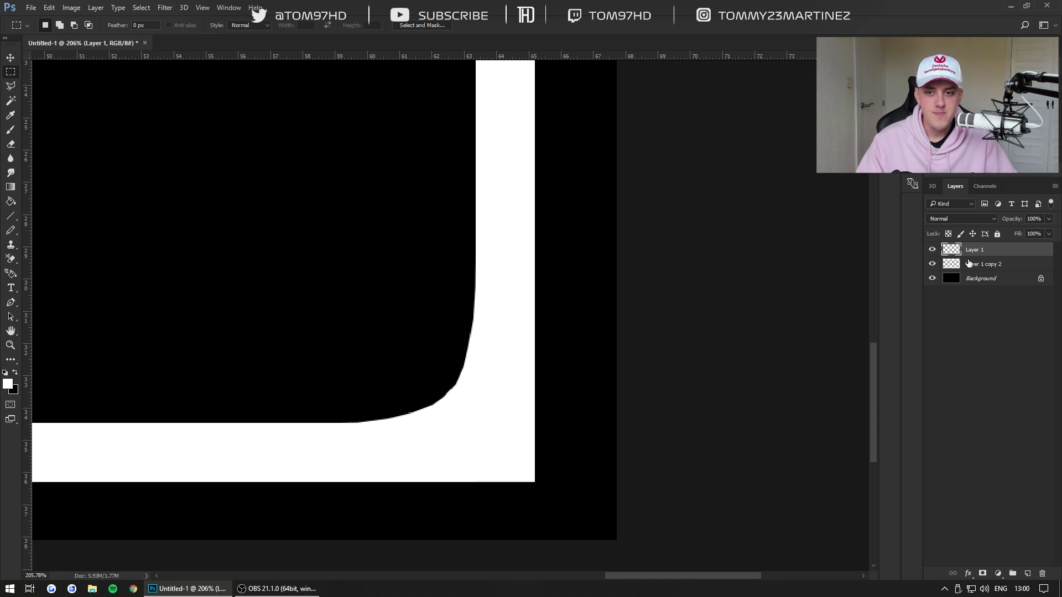
left_click(71, 7)
mouse_move(88, 35)
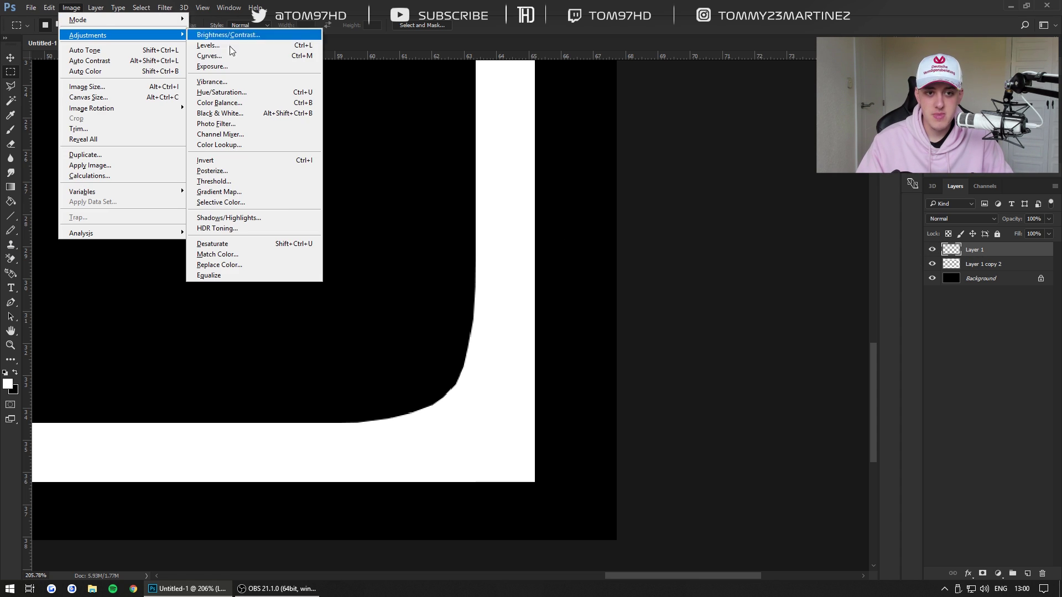
left_click(229, 162)
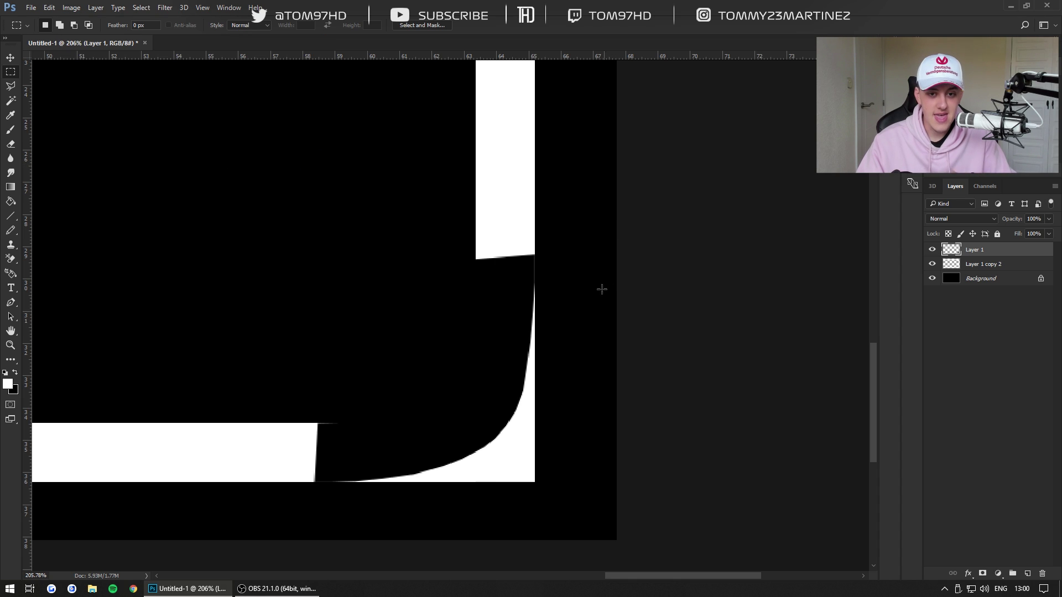
Delete the frame's square lower-right corner from Layer 1 copy 2 with a rectangular selection between the black curve's two ends, and deselect.
left_click(981, 269)
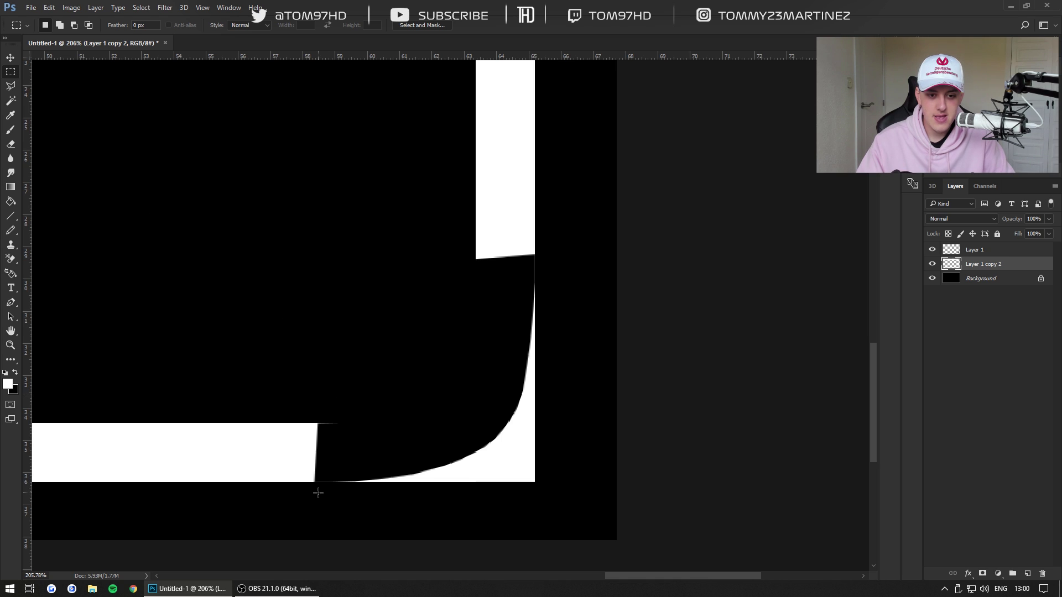
left_click_drag(318, 492, 557, 264)
left_click(558, 267)
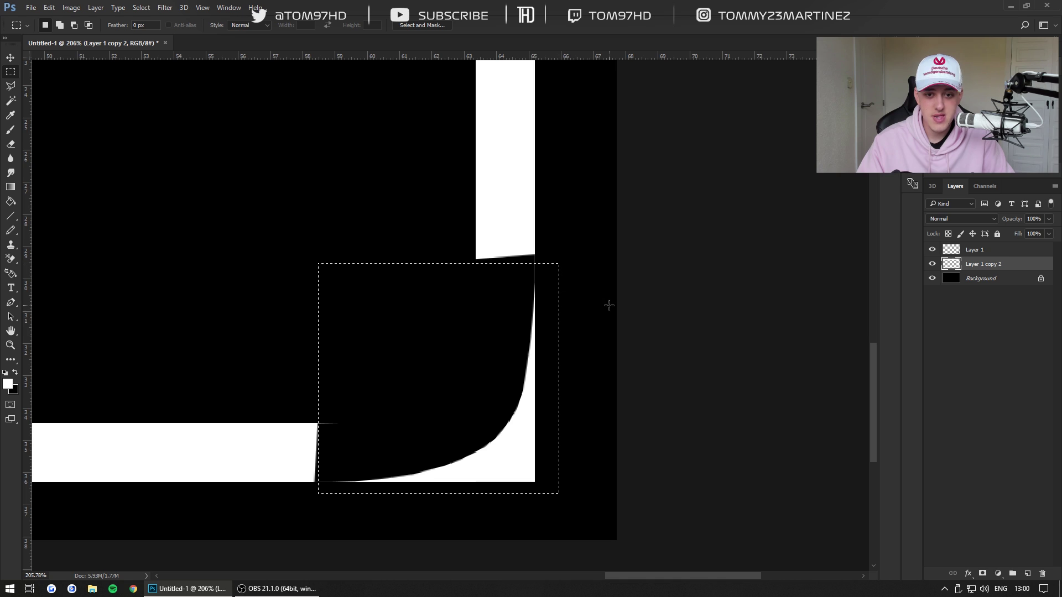
key("Delete")
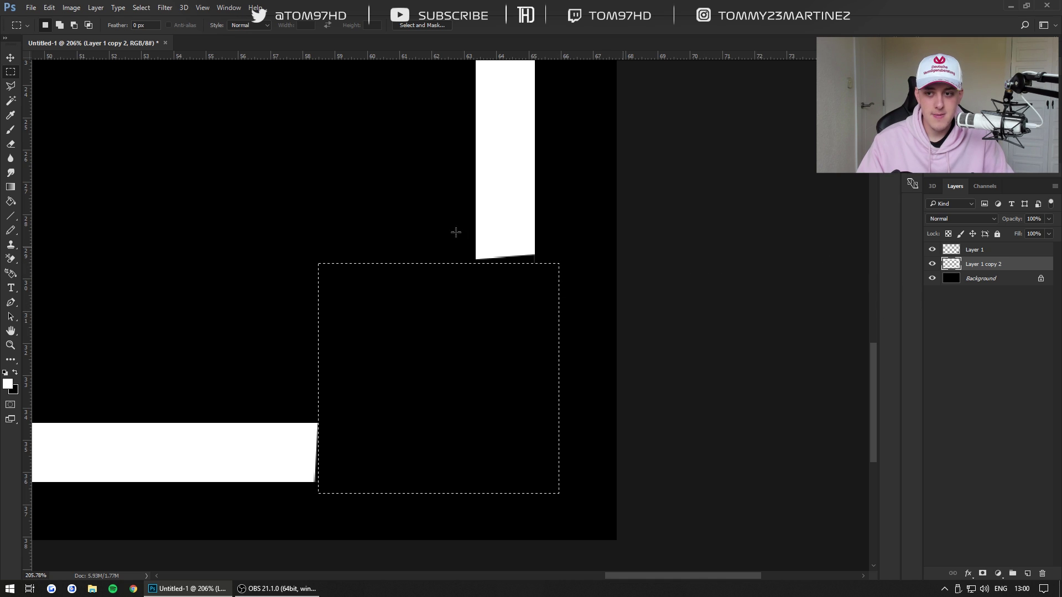
left_click(74, 74)
left_click(10, 58)
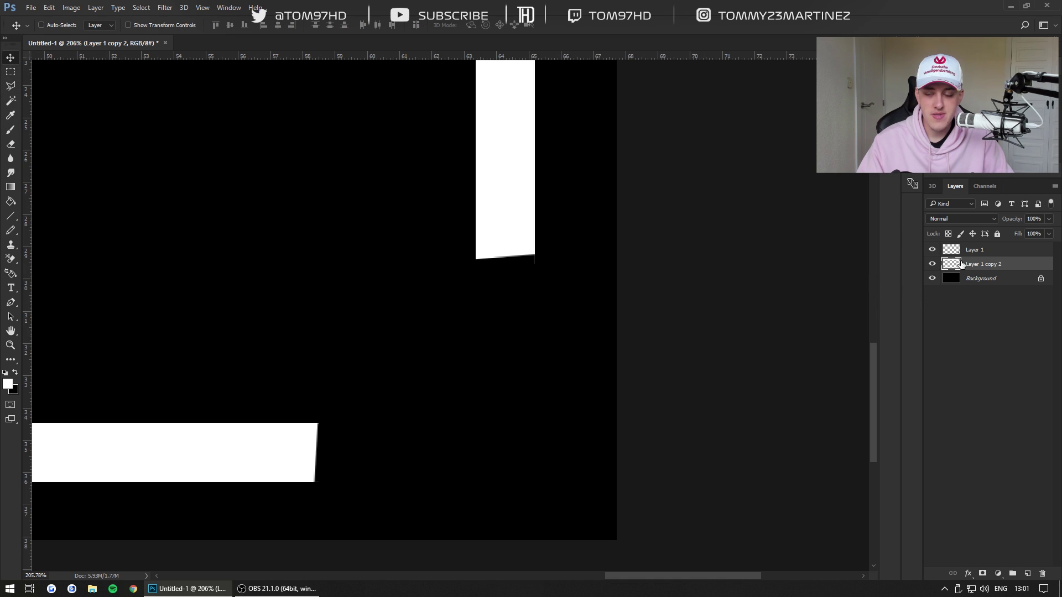
Invert the corner curve on Layer 1 back to white.
left_click(1009, 253)
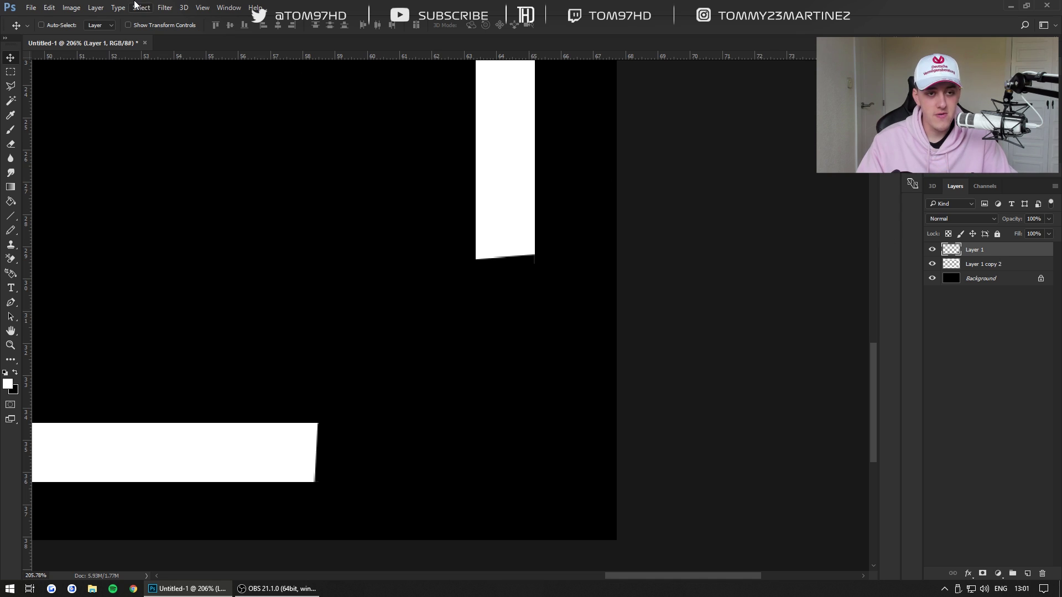
left_click(72, 7)
mouse_move(110, 35)
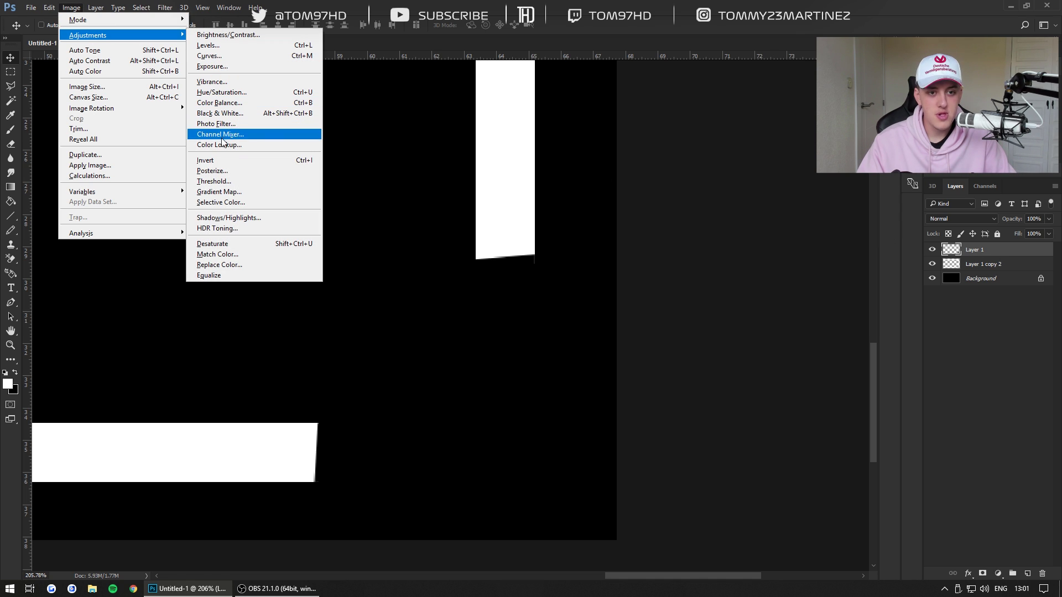
left_click(217, 160)
scroll(425, 197, "down", 5)
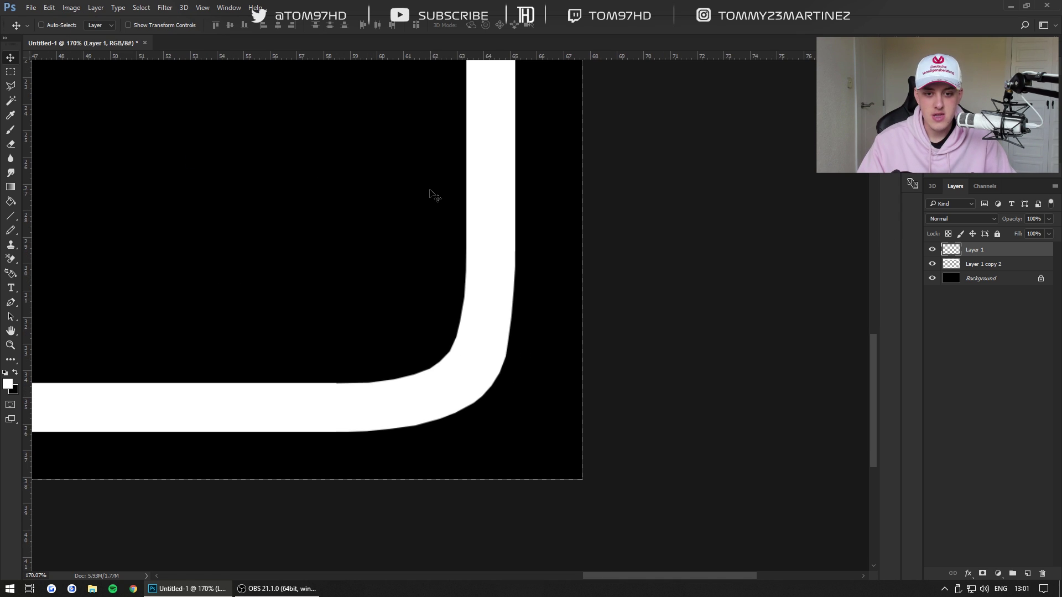
Merge Layer 1 and Layer 1 copy 2 into a single layer and deselect it.
scroll(426, 198, "down", 2)
left_click(1003, 266, "shift")
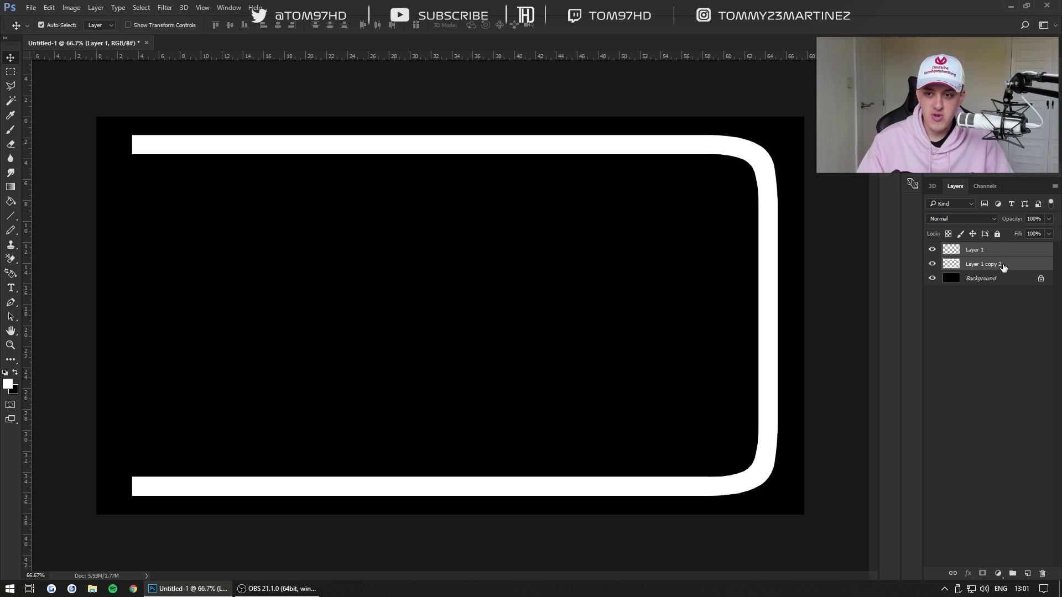
right_click(1003, 264)
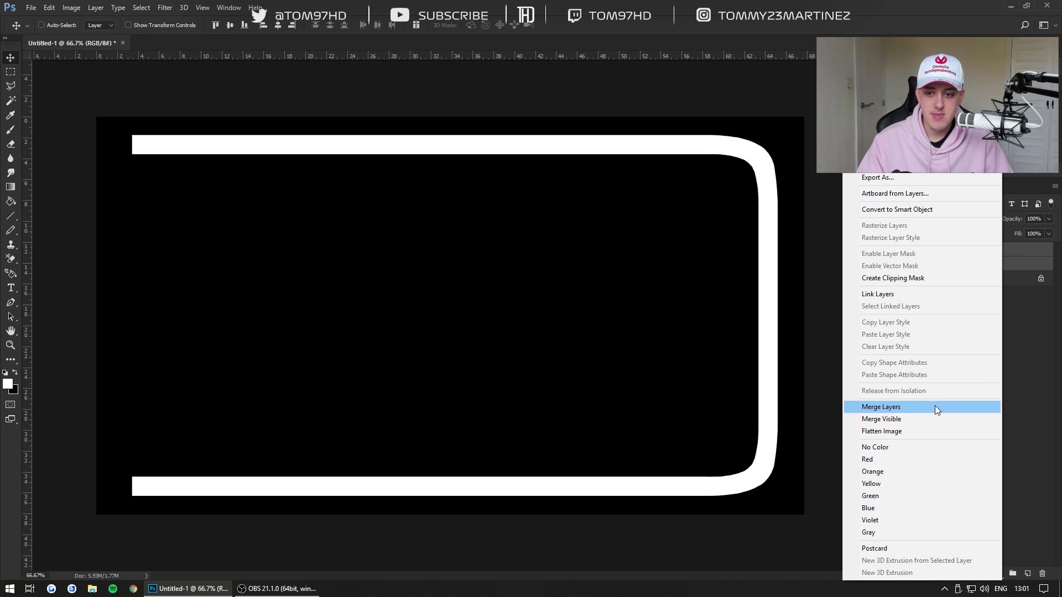
left_click(934, 406)
left_click(939, 333)
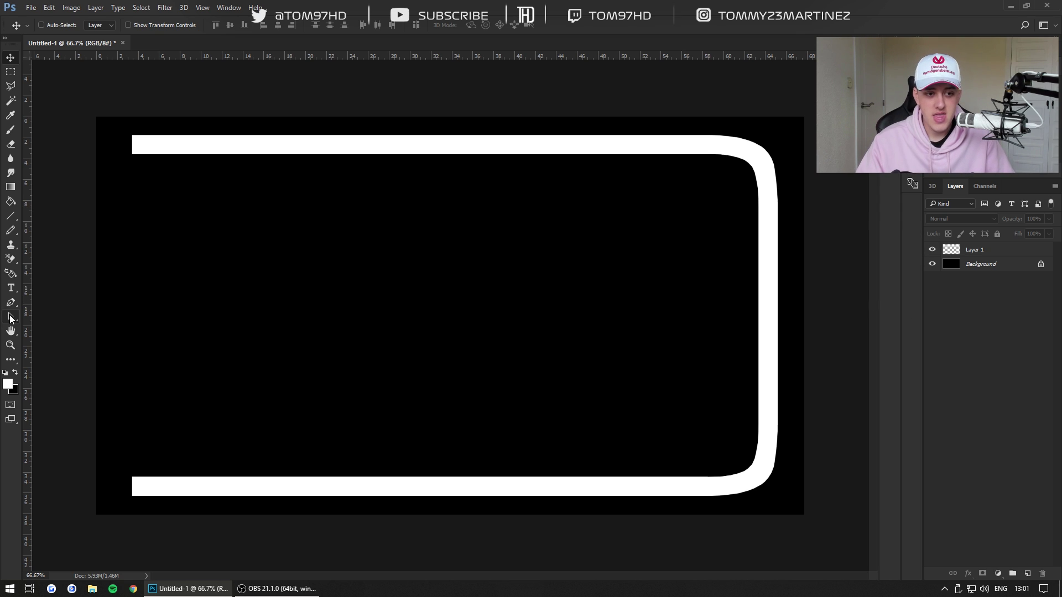
Create a horizontal text box inside the frame, below the upper bar, with the Formula1 font at 72 pt.
left_click(10, 288)
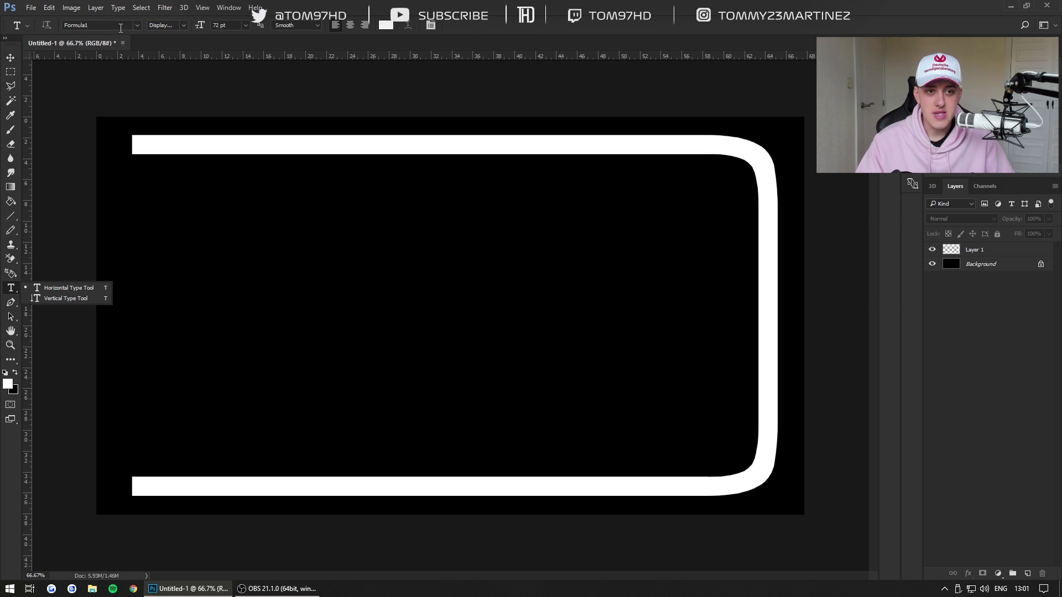
left_click(477, 4)
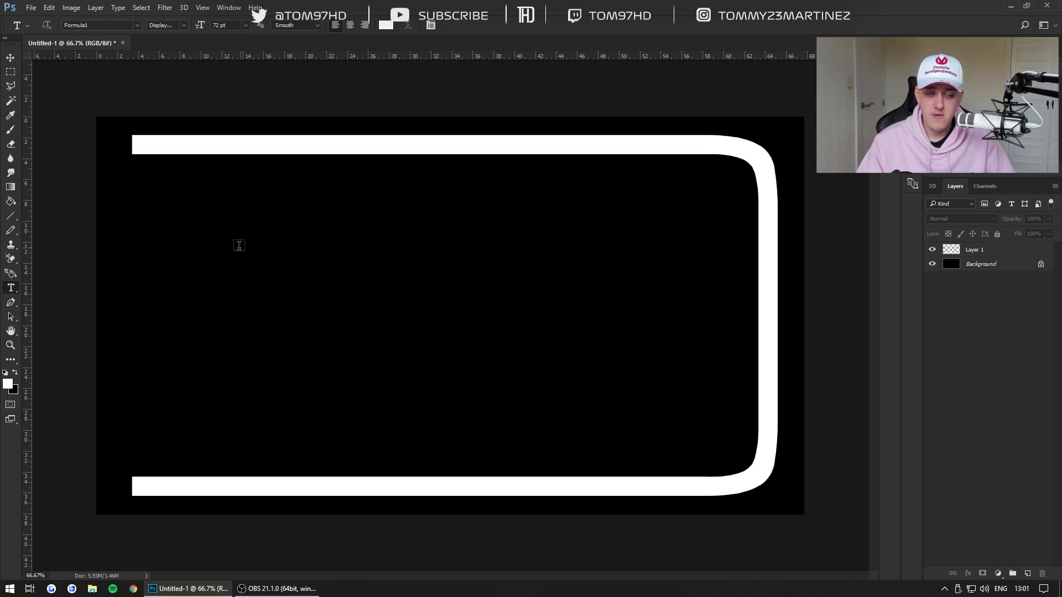
left_click_drag(142, 220, 564, 382)
type("ca reer")
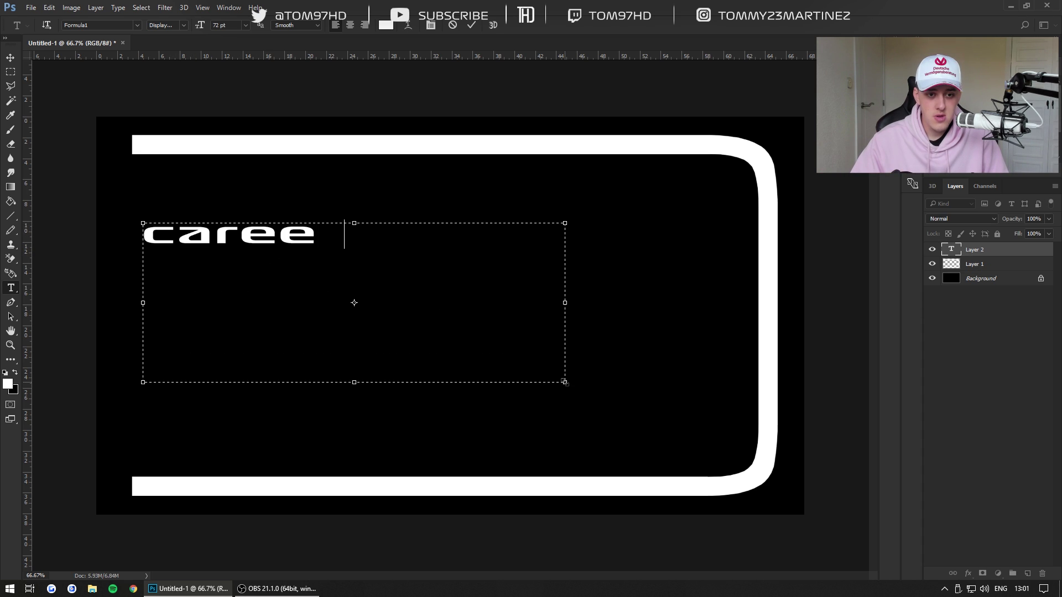
key("BackSpace")
key("BackSpace")
key("BackSpace")
key("BackSpace")
key("BackSpace")
type("ar")
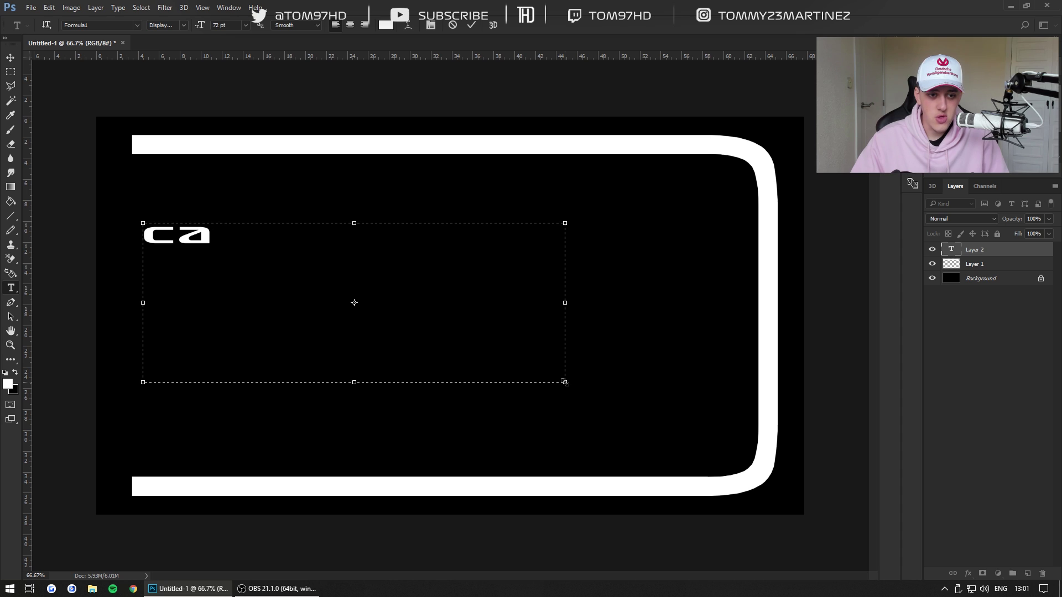
key("BackSpace")
key("BackSpace")
key("BackSpace")
Enter the title CAREER MODE in capitals and widen the text box until it fits on one line.
type("CAR")
key("BackSpace")
type("EER MODE")
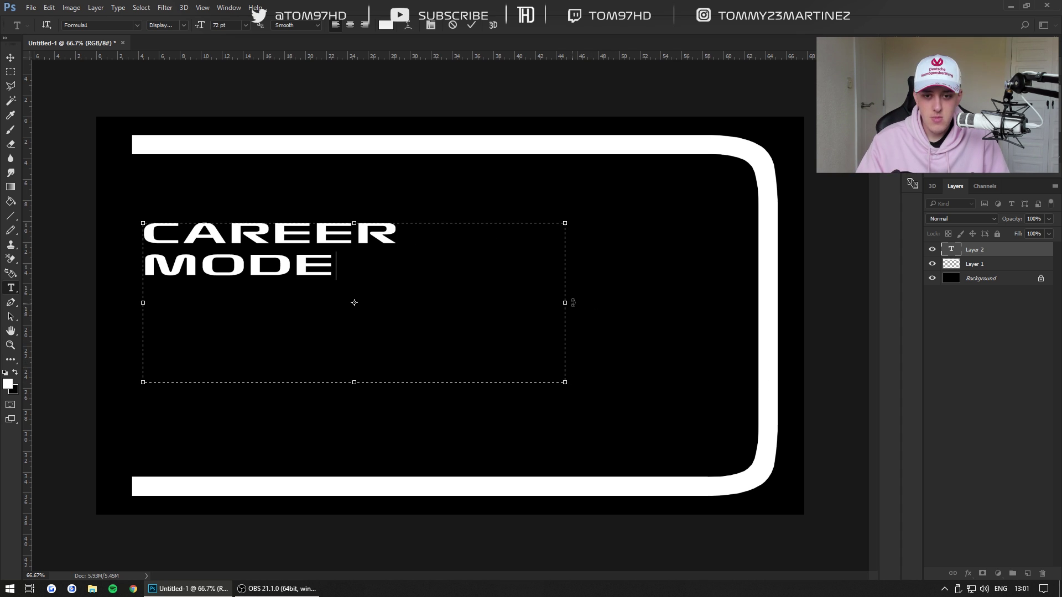
left_click_drag(568, 303, 722, 302)
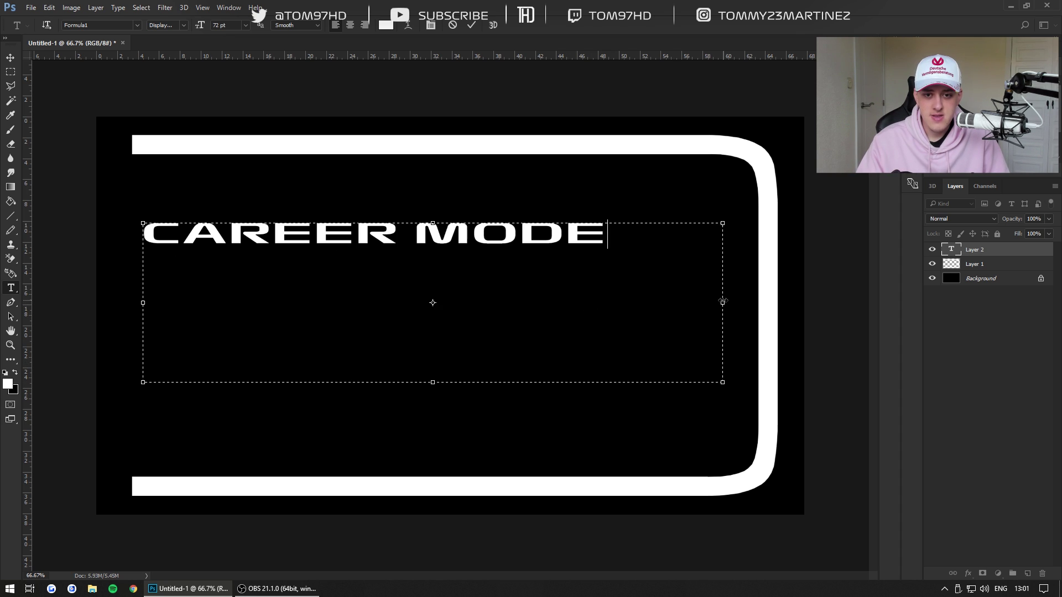
Commit the title text and move it onto the upper bar, starting at the bar's left end.
left_click(467, 25)
left_click(10, 57)
left_click_drag(197, 243, 179, 153)
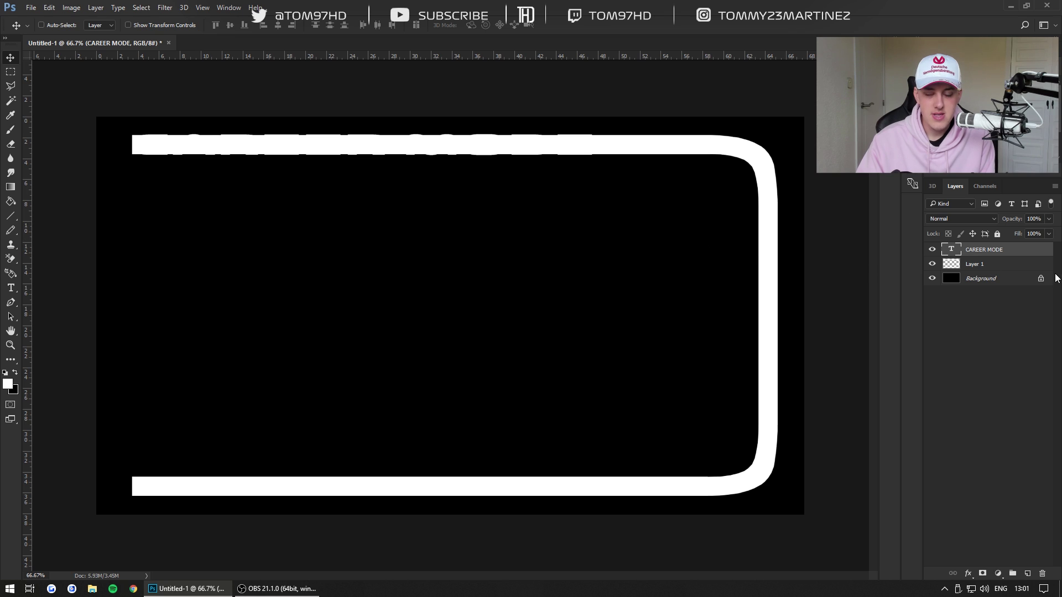
Delete the part of the upper bar behind the title on Layer 1 using a Polygonal Lasso selection with a slanted right edge, and deselect.
left_click(992, 264)
left_click(10, 84)
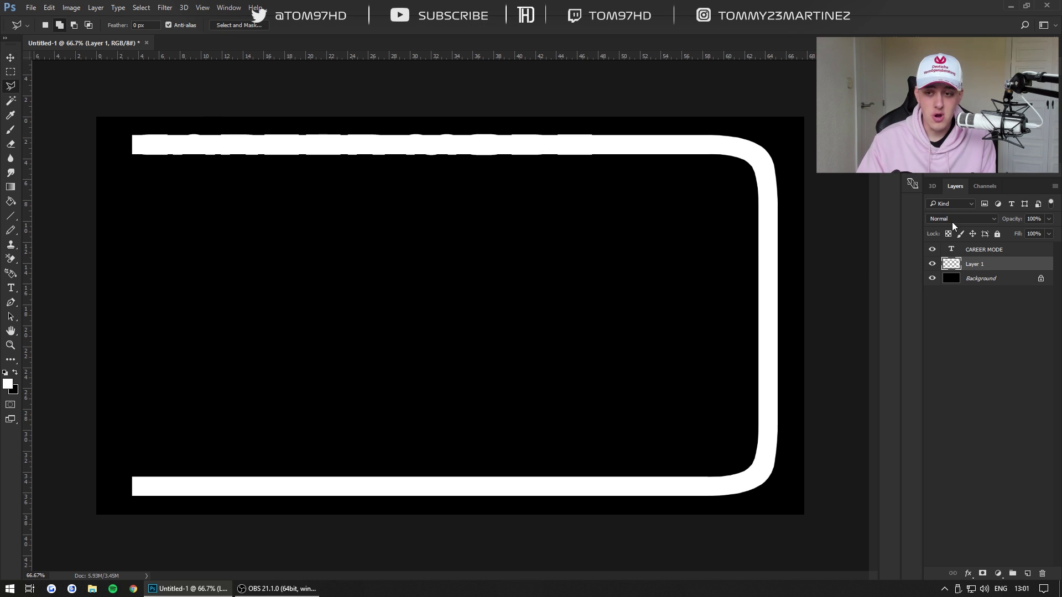
left_click(660, 95)
left_click(594, 182)
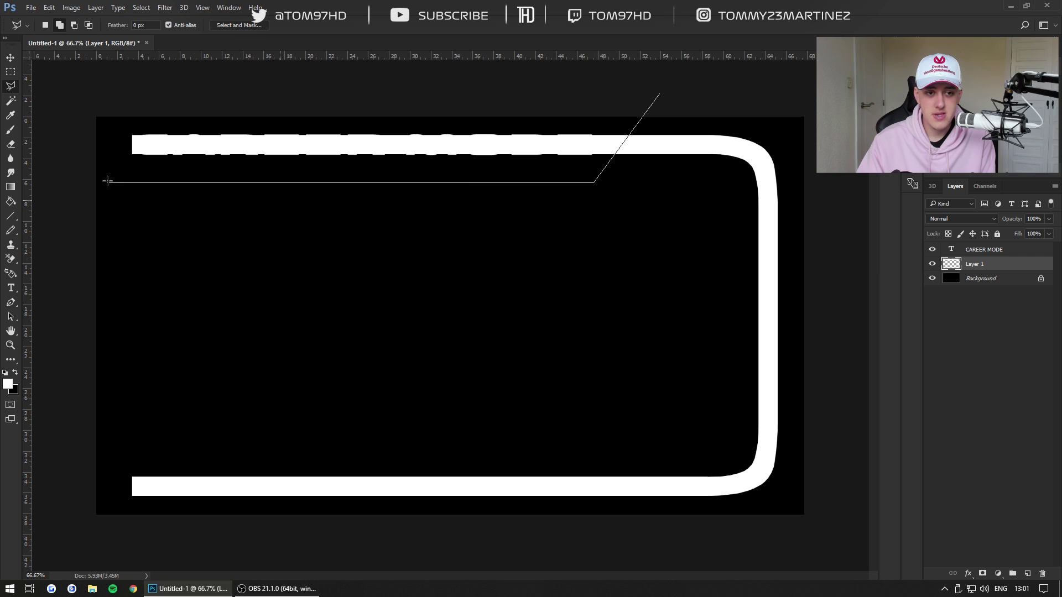
left_click(102, 180)
left_click(100, 104)
left_click(658, 95)
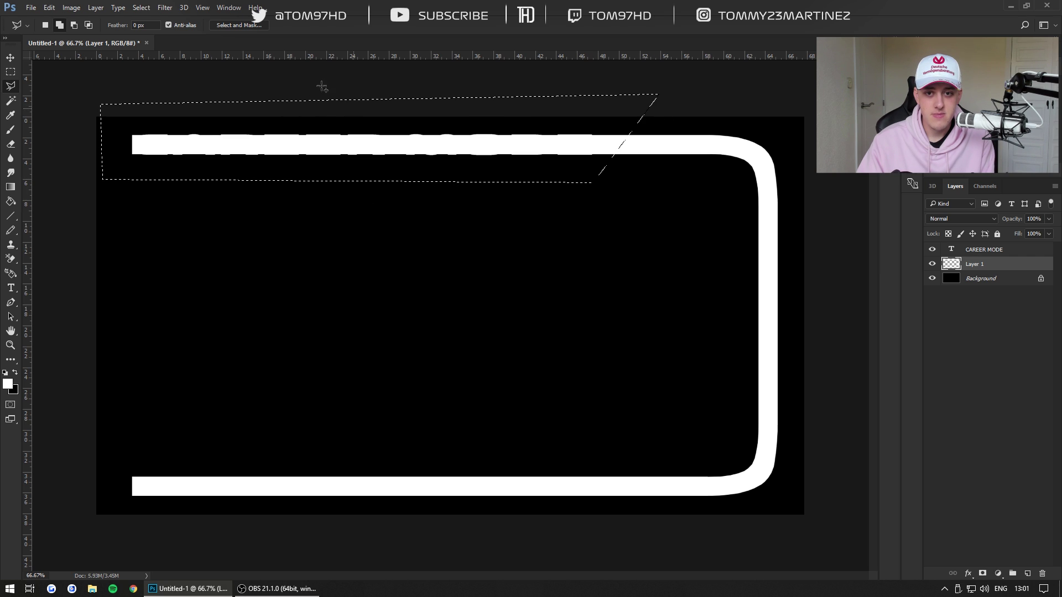
key("Delete")
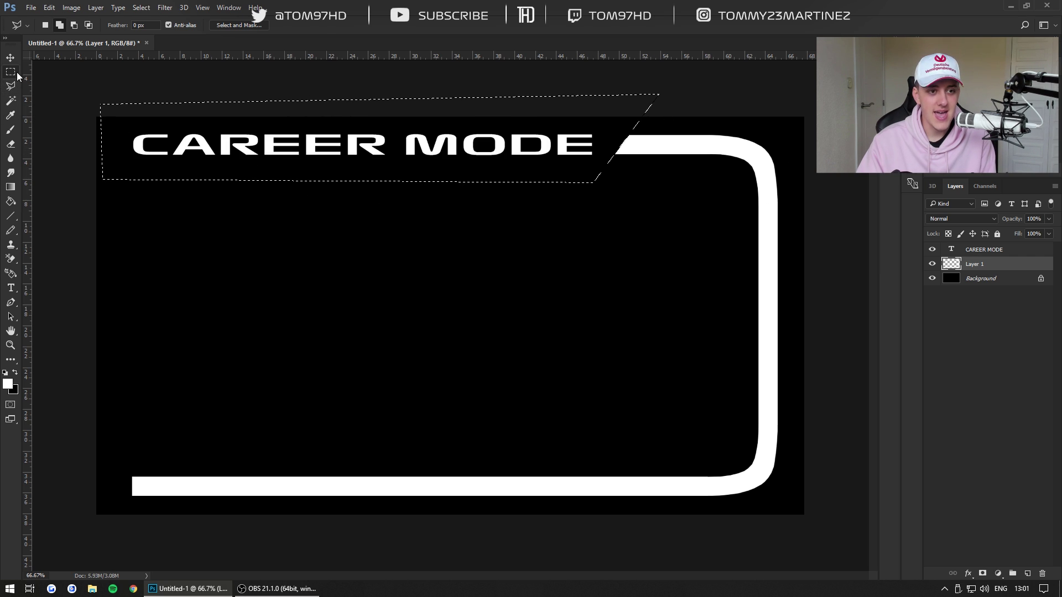
left_click(11, 71)
key("ctrl+d")
left_click(10, 56)
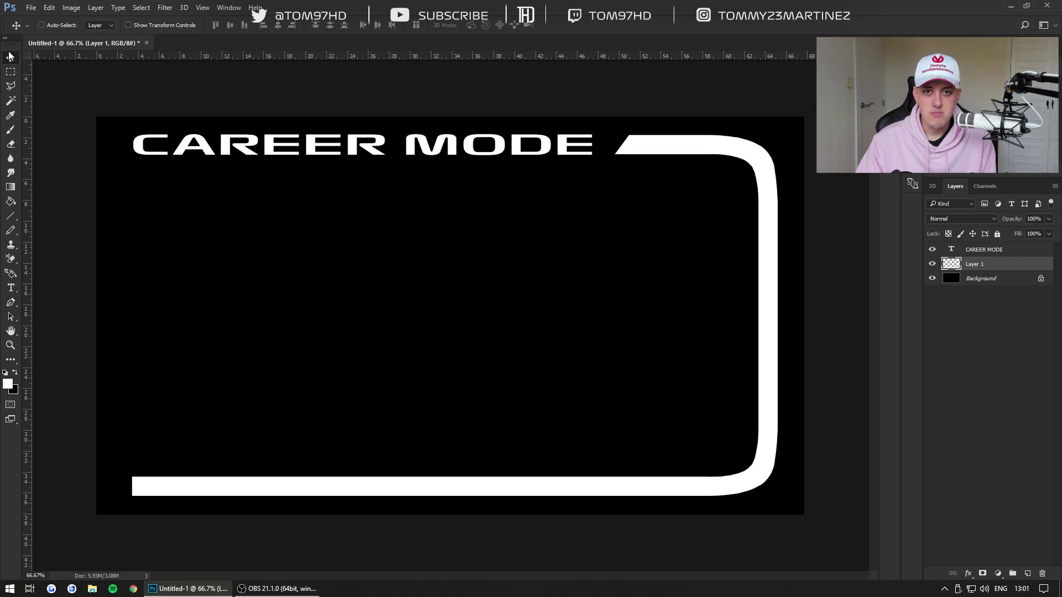
Add a 72 pt text box reading #75 just above the left end of the lower bar.
left_click(10, 290)
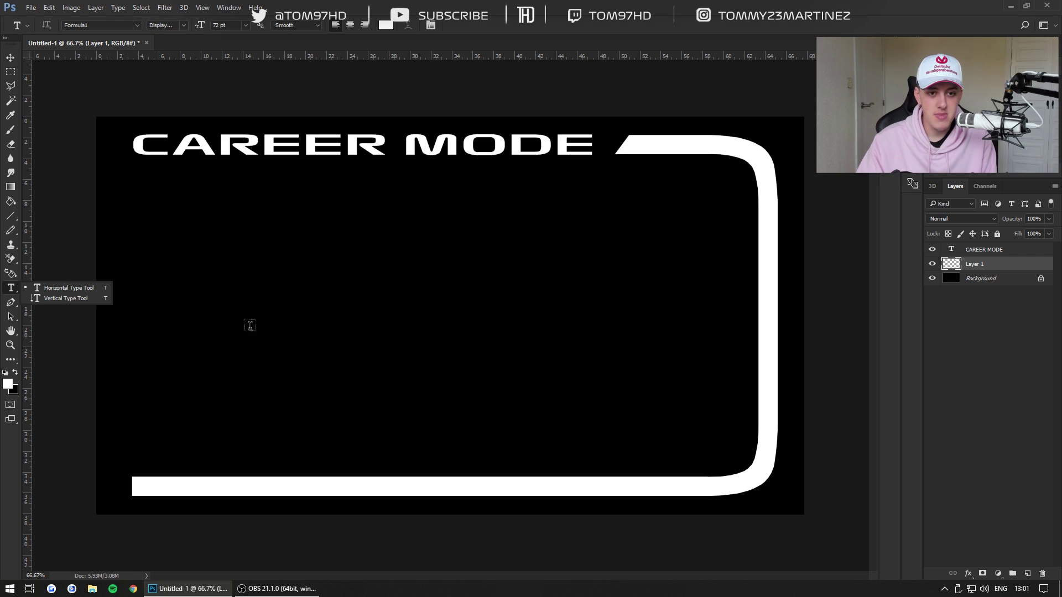
left_click_drag(132, 401, 265, 466)
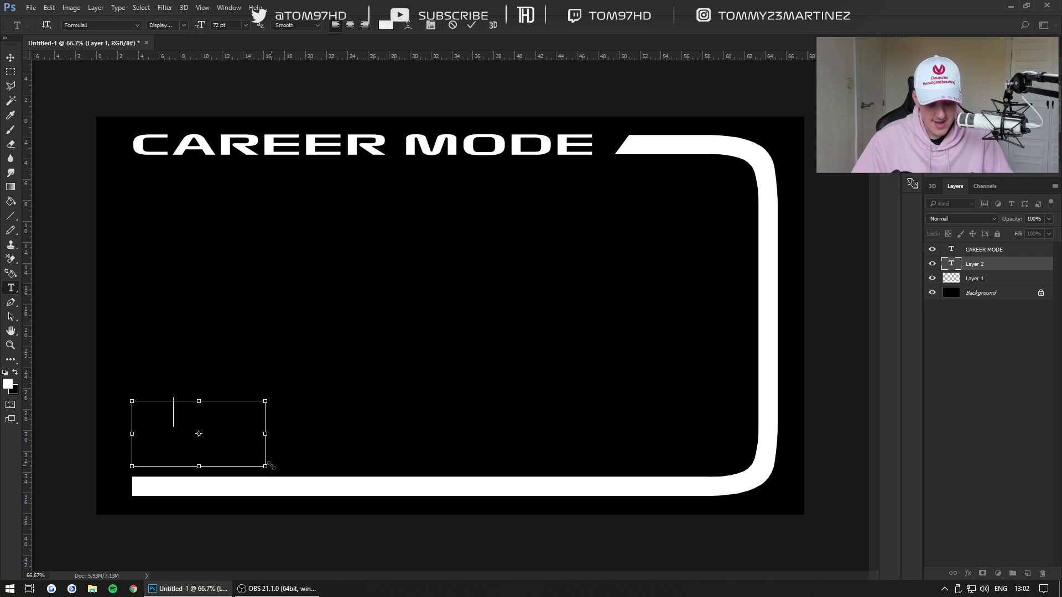
type("#75")
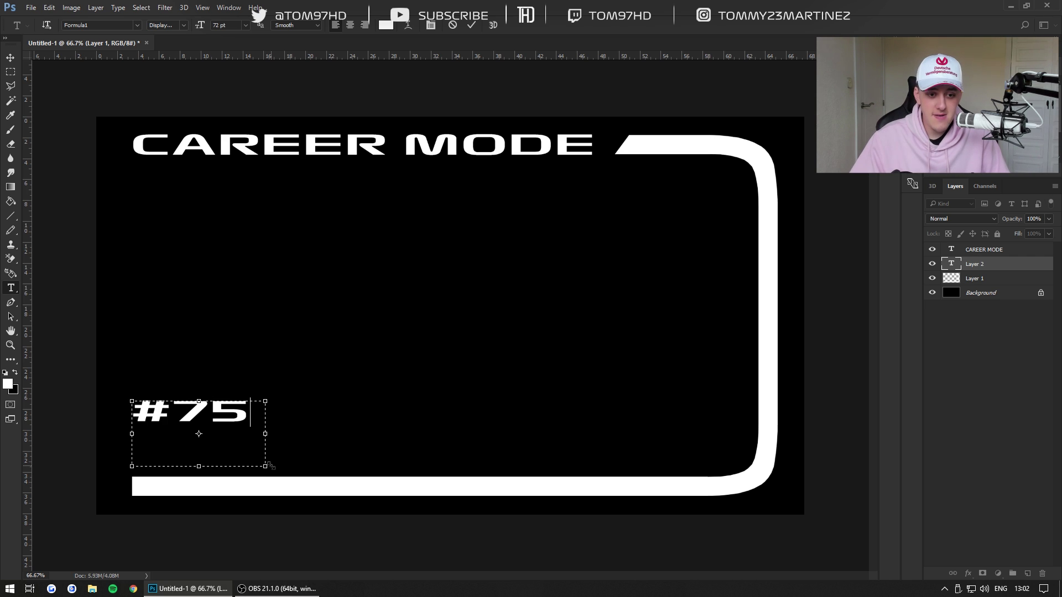
Commit the #75 text and move it down to sit just above the left end of the lower bar.
left_click(471, 24)
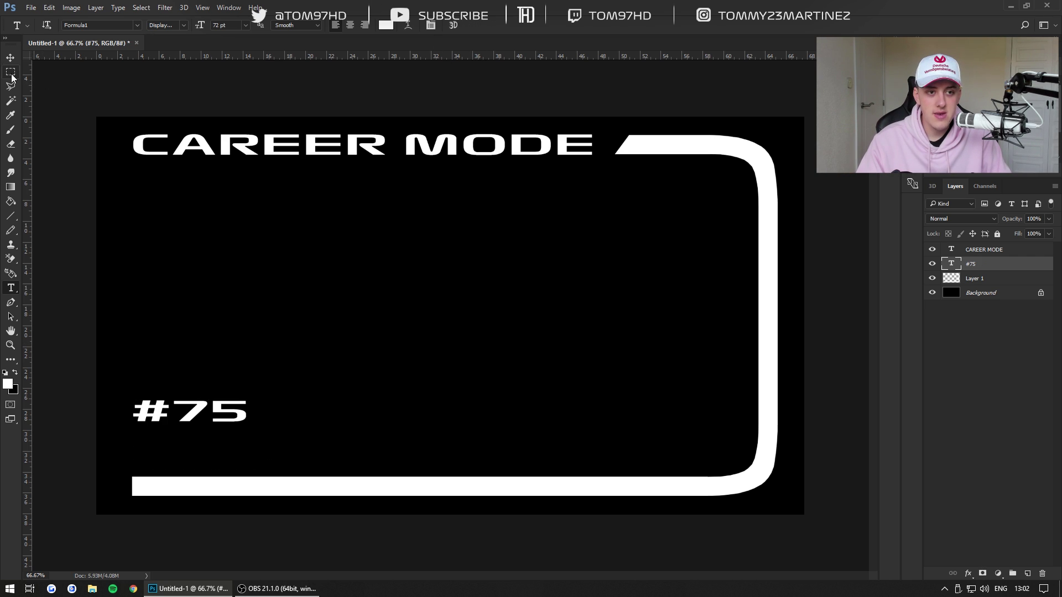
left_click(11, 57)
left_click_drag(202, 415, 194, 456)
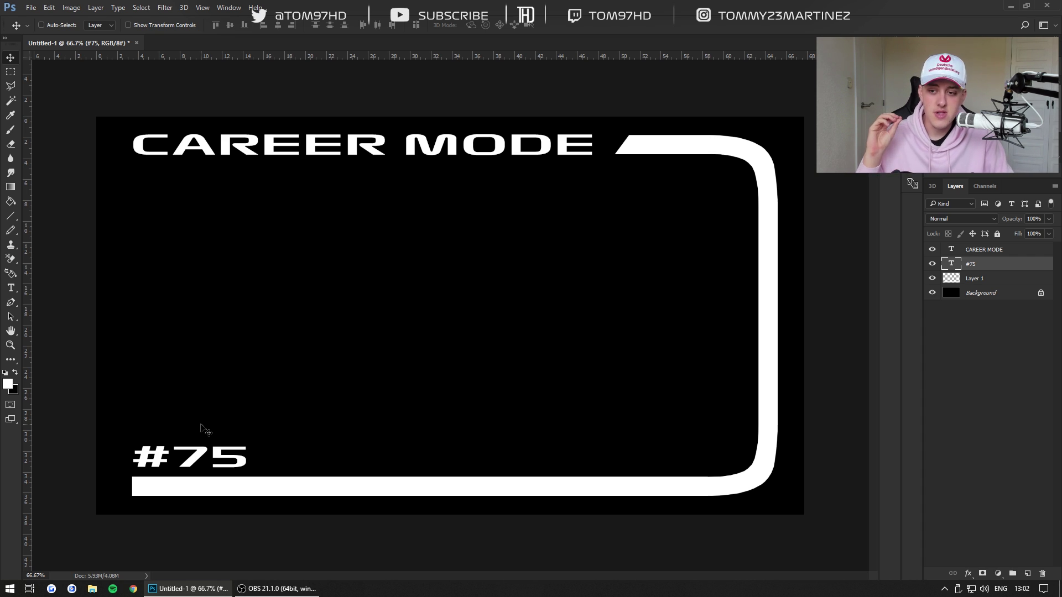
left_click(978, 280)
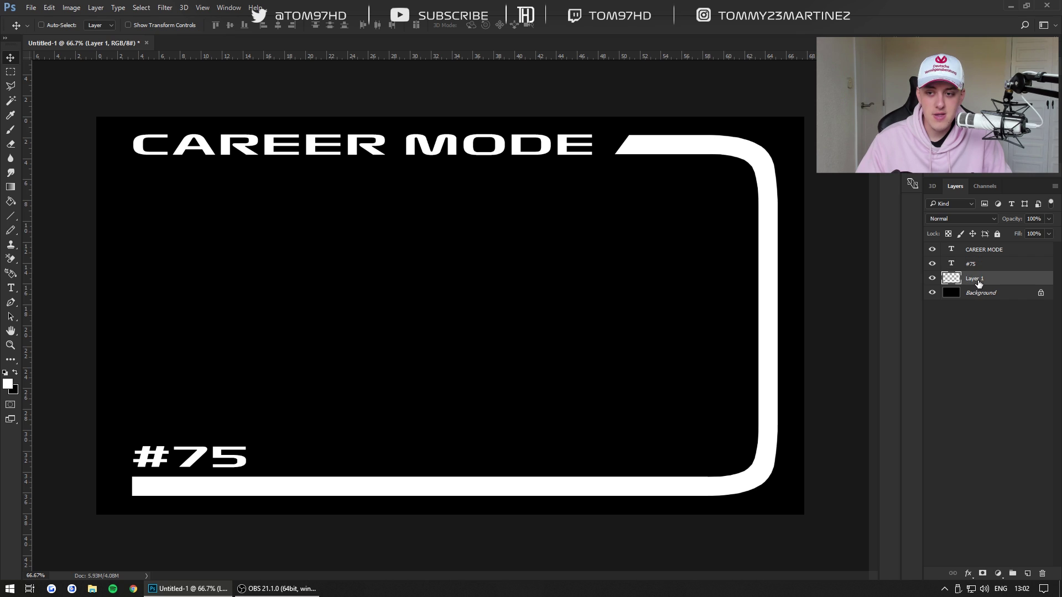
left_click(933, 279)
left_click(933, 279)
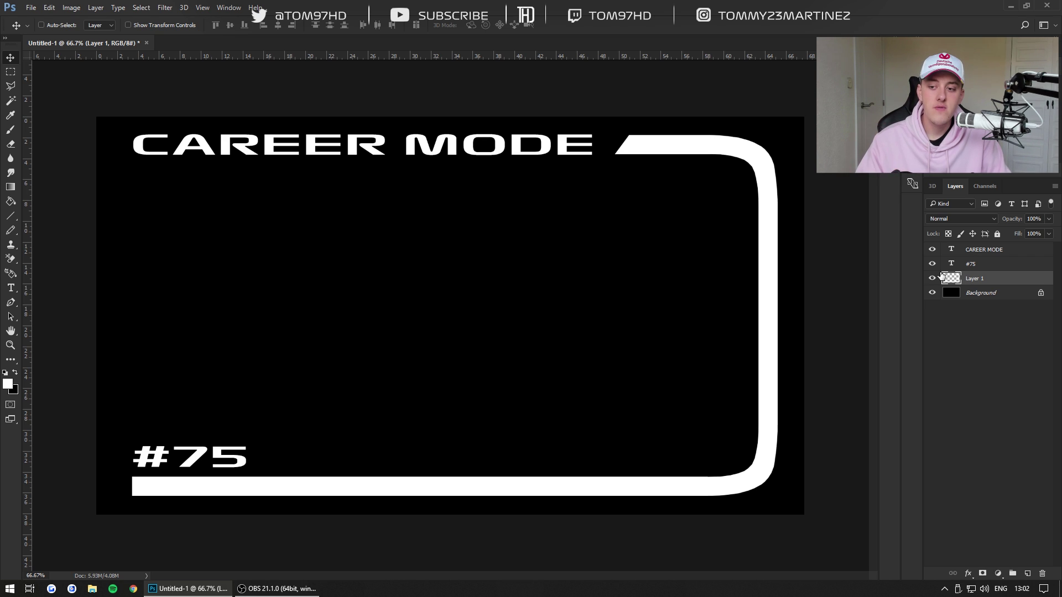
left_click(976, 265)
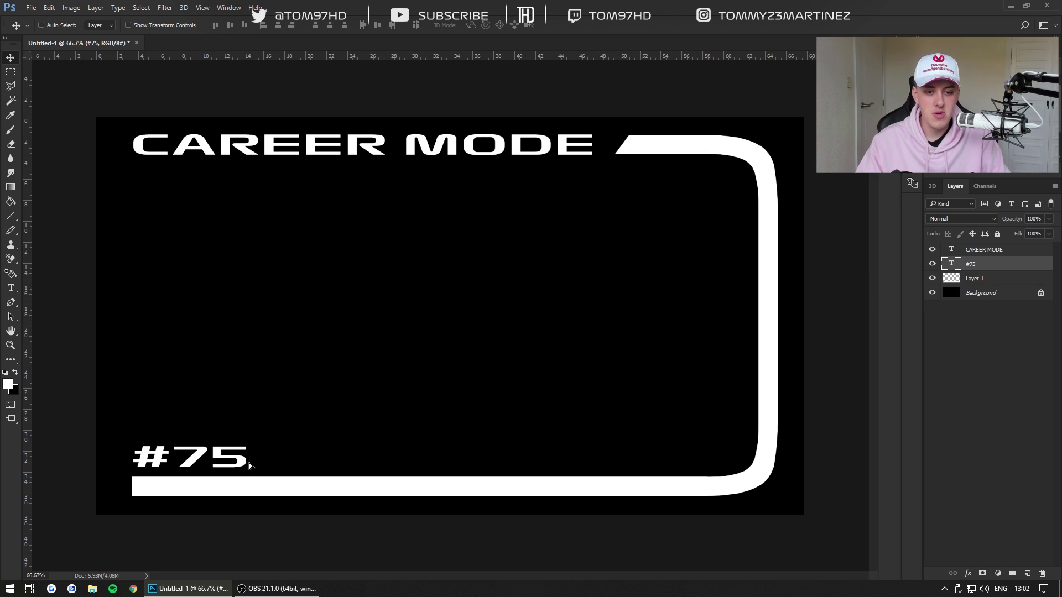
mouse_move(248, 462)
left_mouse_down()
mouse_move(758, 465)
mouse_move(237, 466)
mouse_move(249, 467)
left_mouse_up()
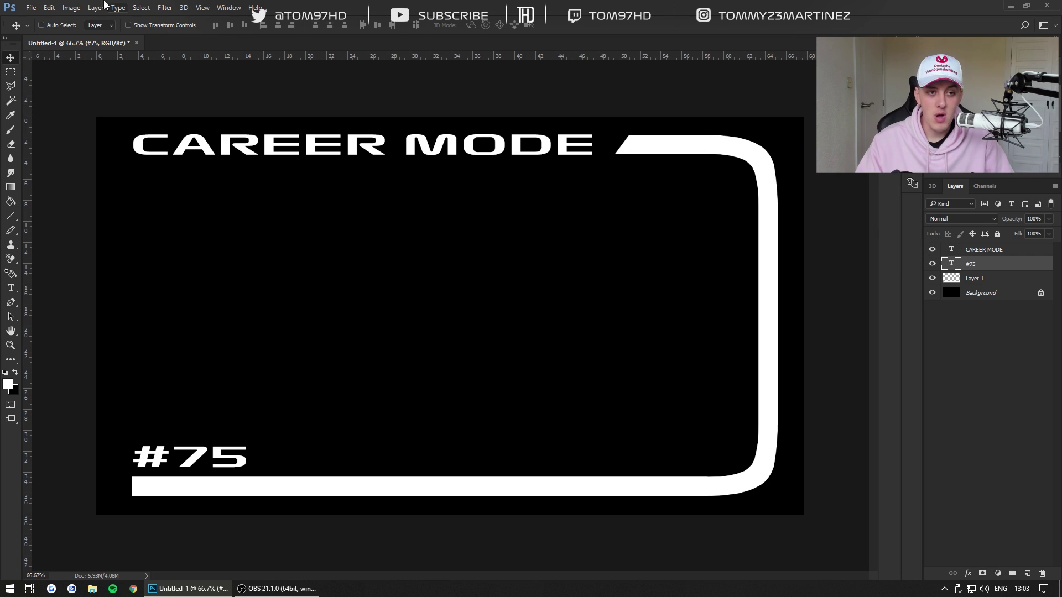
Open the F1 Channel Style Thumbnail Swoosh PSD from the Thubnails folder inside YouTube > Pictures, logos, etc.
left_click(39, 7)
left_click(44, 29)
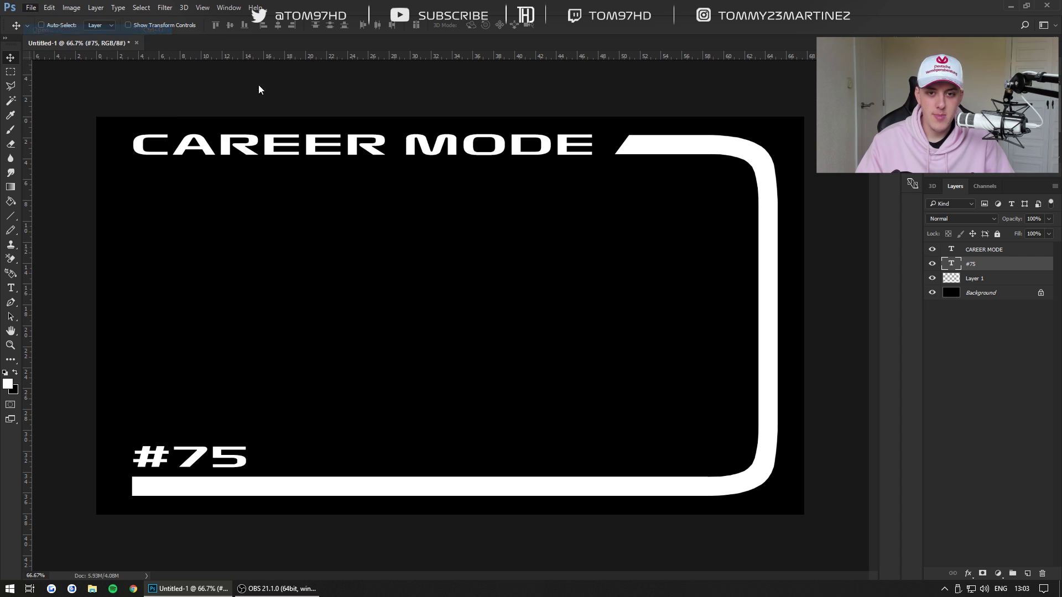
left_click(284, 170)
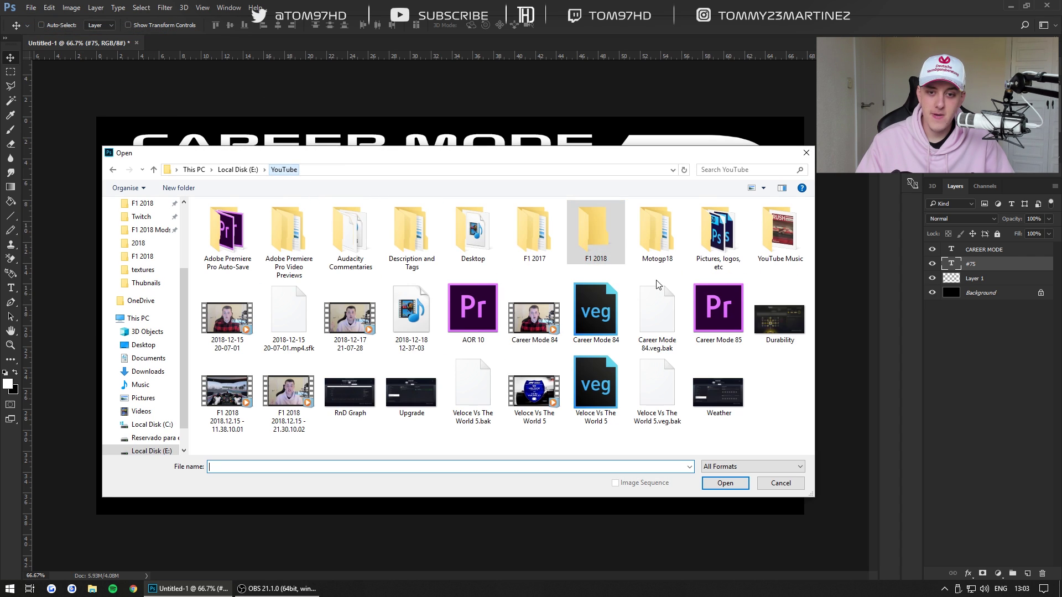
double_click(728, 264)
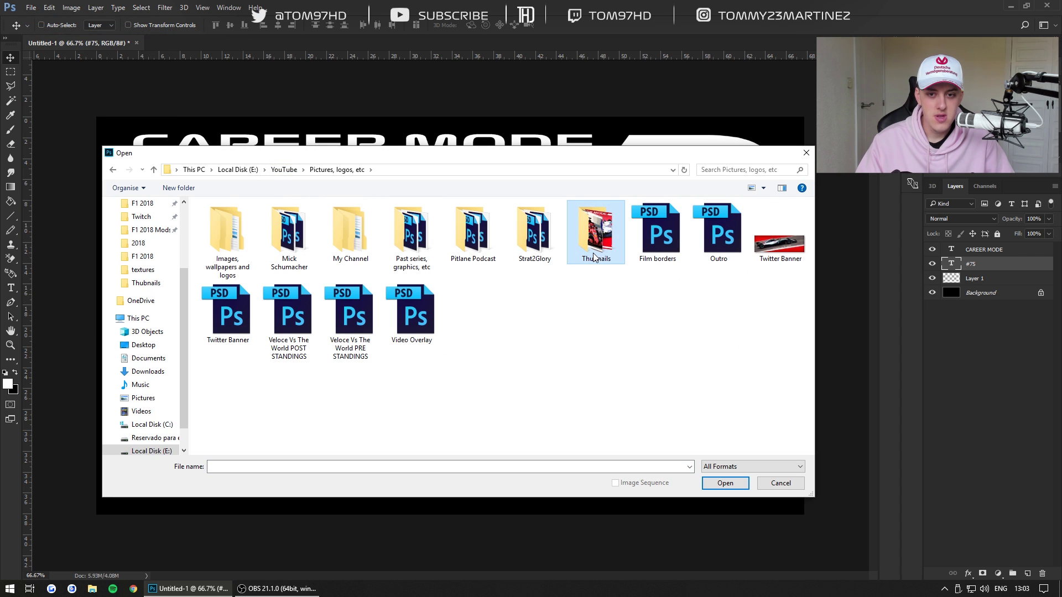
double_click(596, 233)
scroll(443, 350, "down", 1)
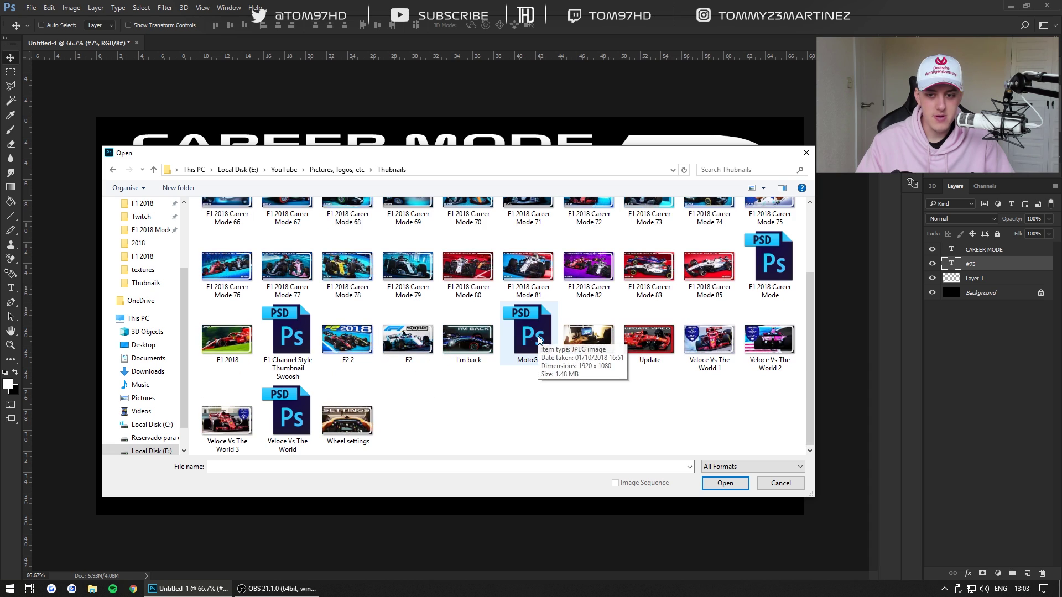
left_click(288, 343)
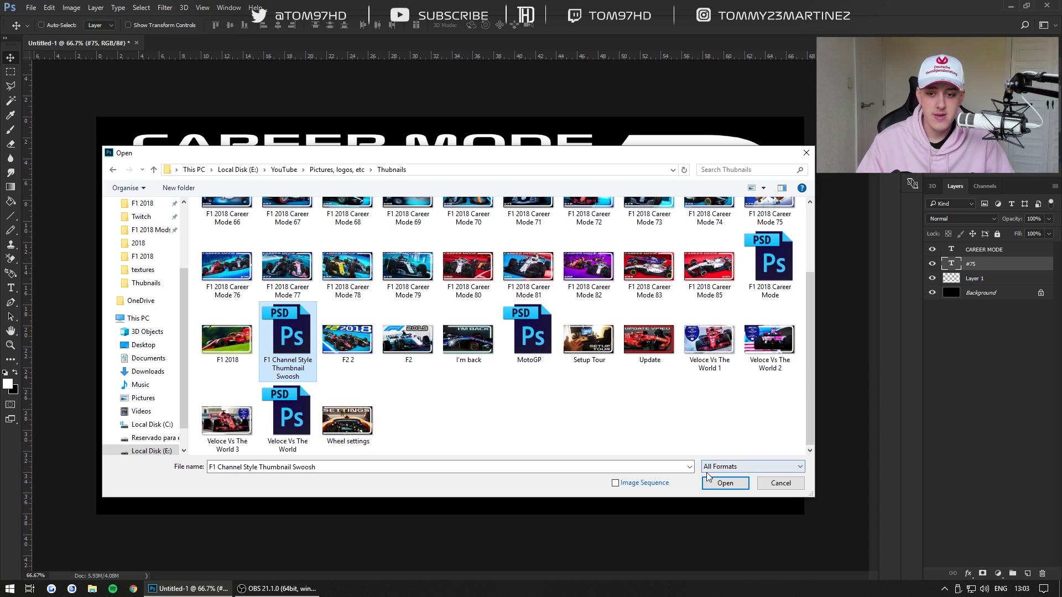
left_click(725, 483)
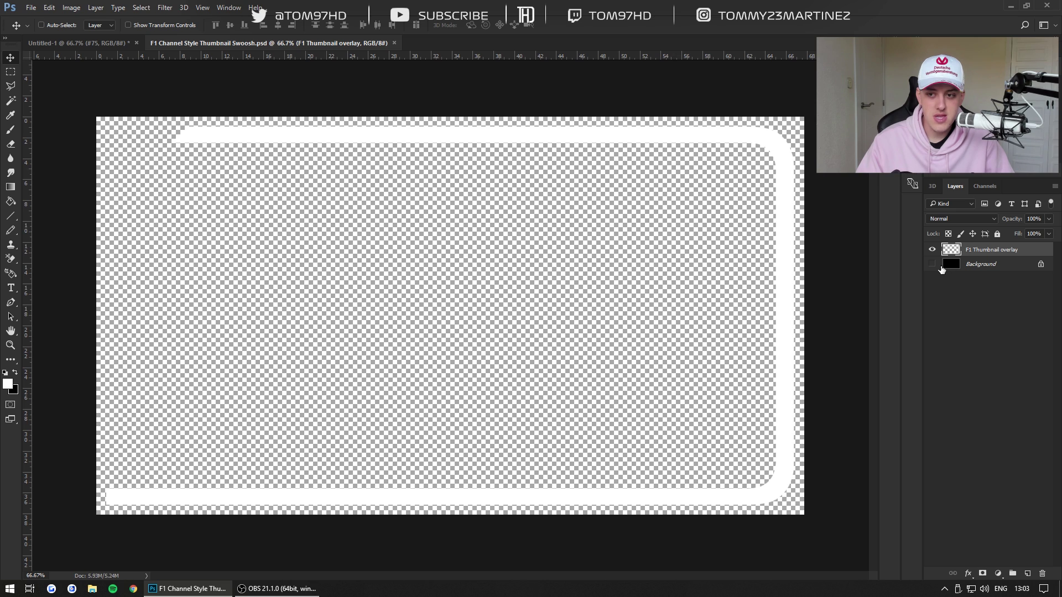
Show the black Background layer behind the F1 Thumbnail overlay and close the swoosh file without saving.
left_click(941, 267)
left_click(932, 264)
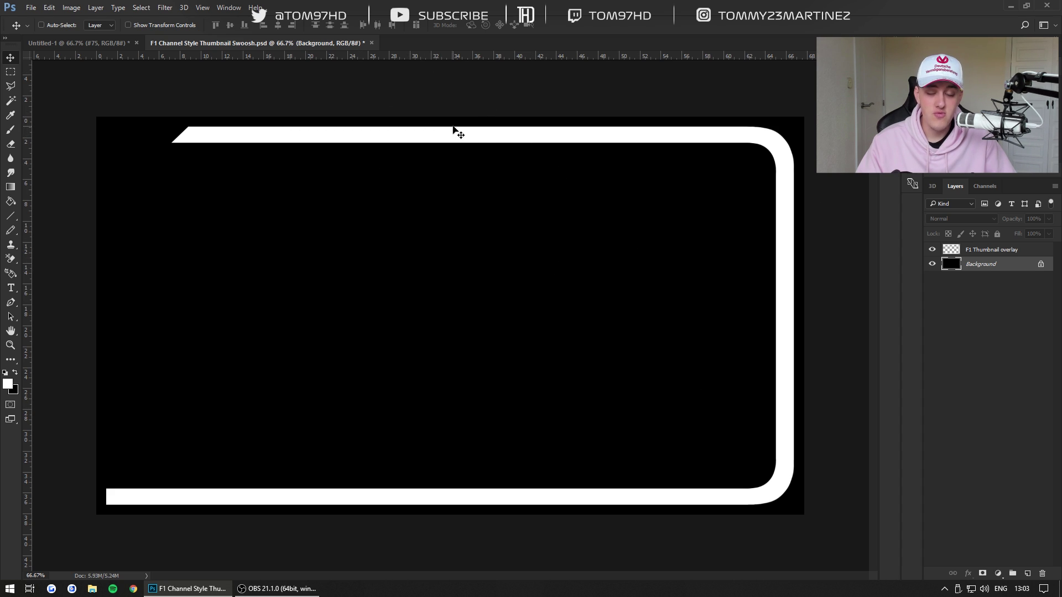
left_click(372, 43)
left_click(555, 218)
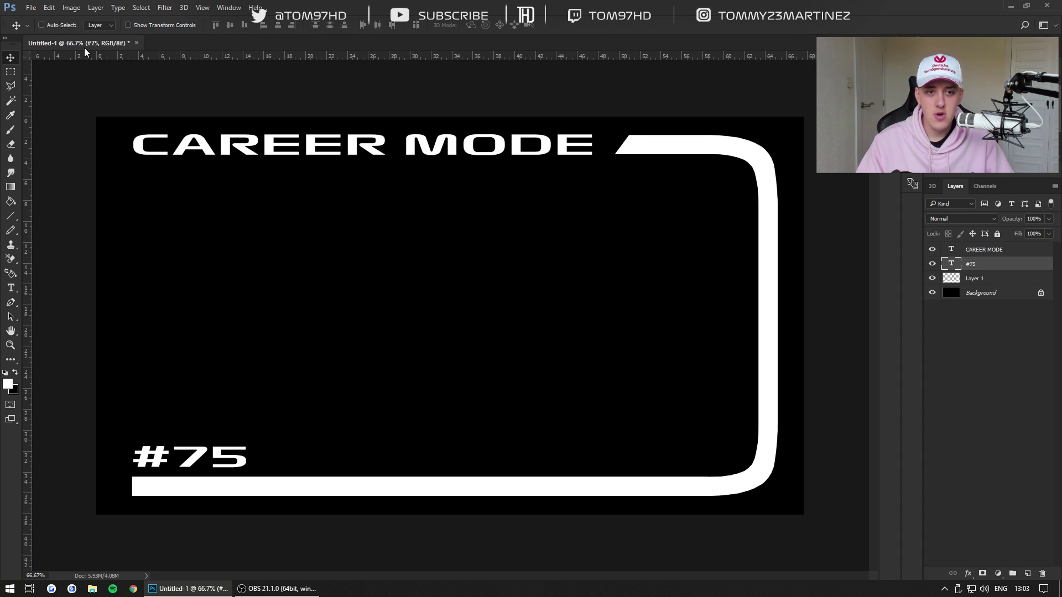
Close Untitled-1 without saving and open the F1 2018 Career Mode PSD from the Thubnails folder.
left_click(137, 43)
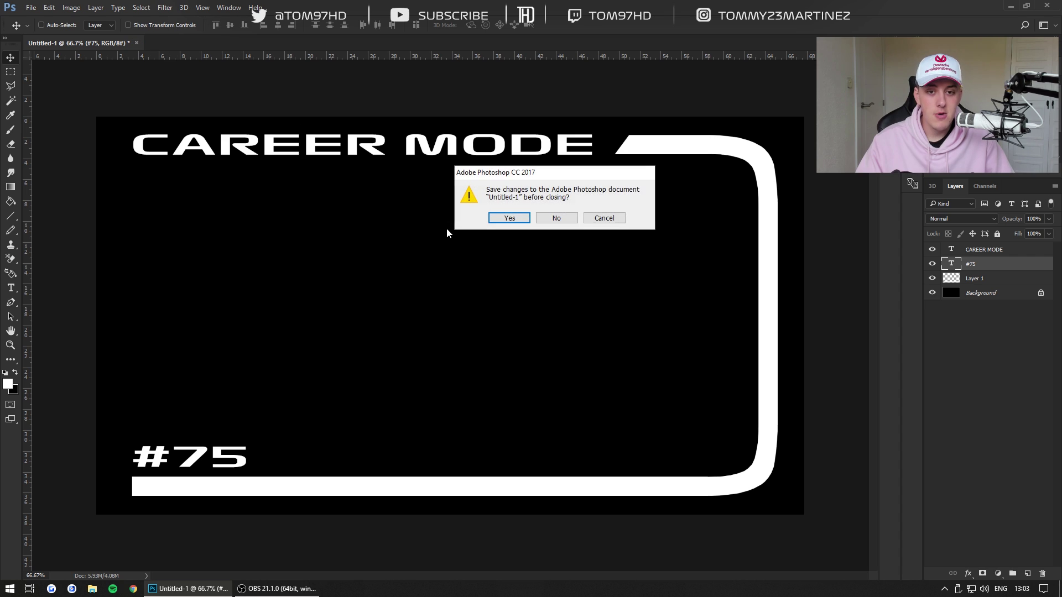
left_click(555, 218)
key("alt+f")
key("Down")
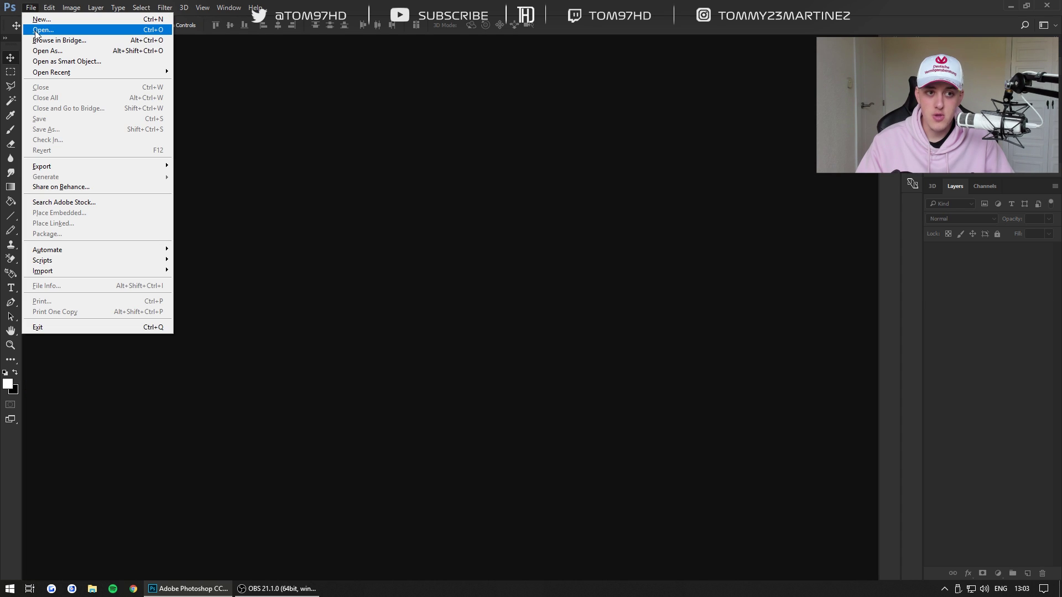
key("Return")
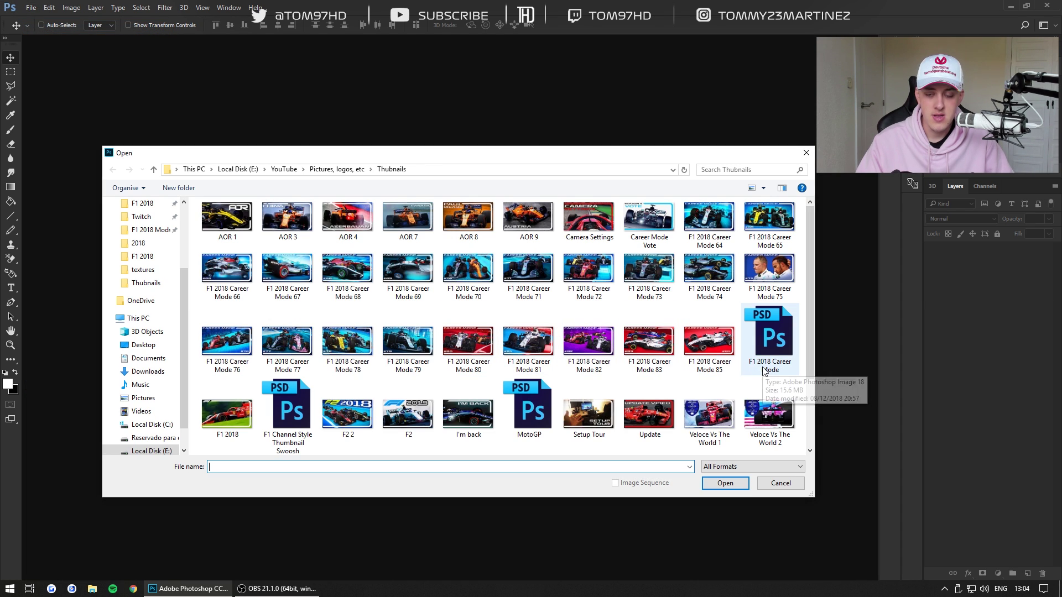
double_click(773, 374)
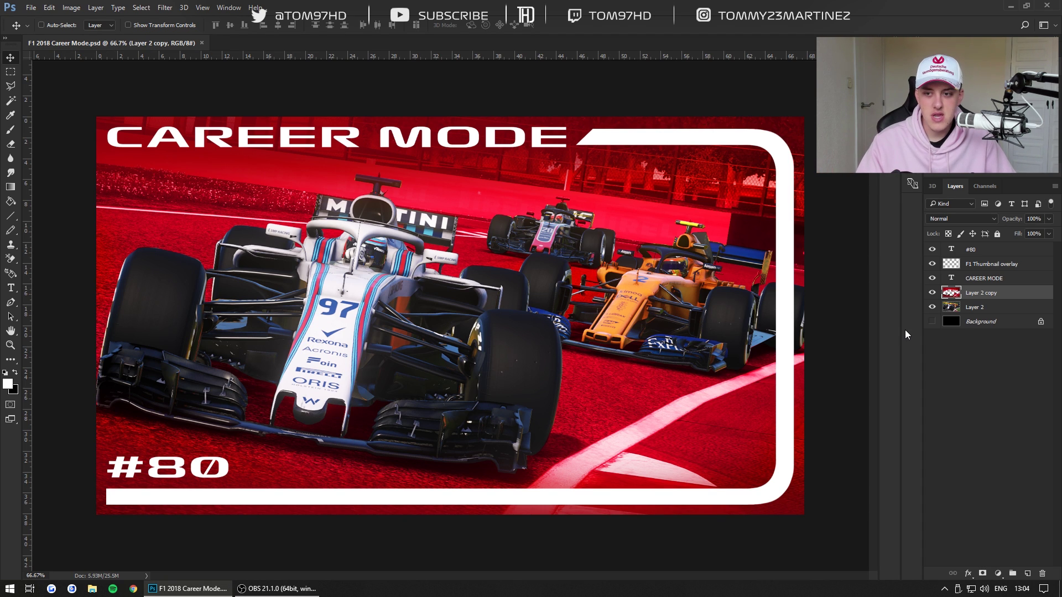
Delete Layer 2 copy and Layer 2 together, show the black Background layer, and clear the layer selection.
left_click(981, 306, "shift")
right_click(981, 307)
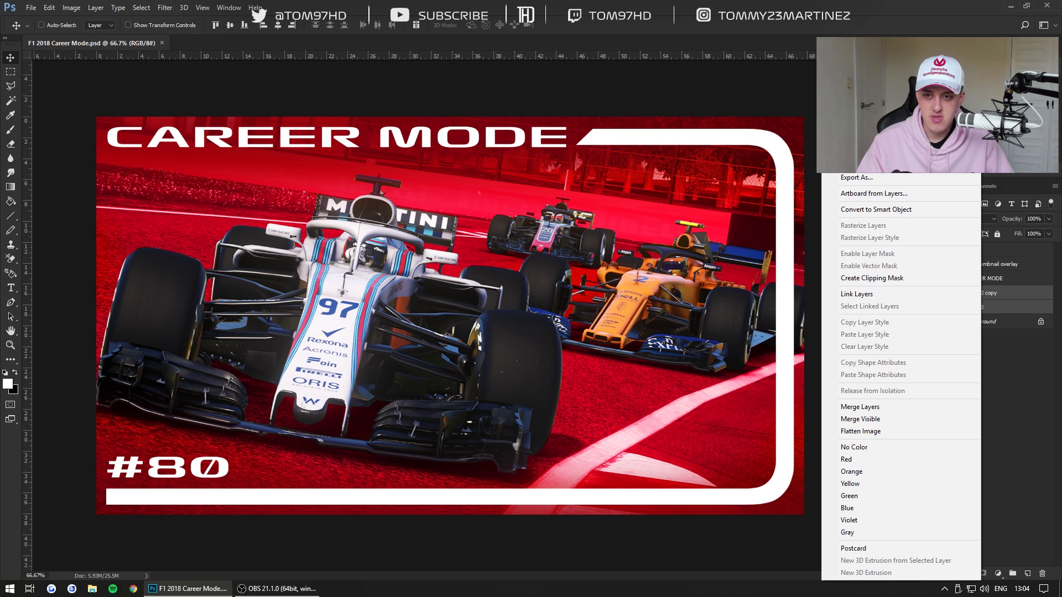
left_click(862, 151)
left_click(506, 220)
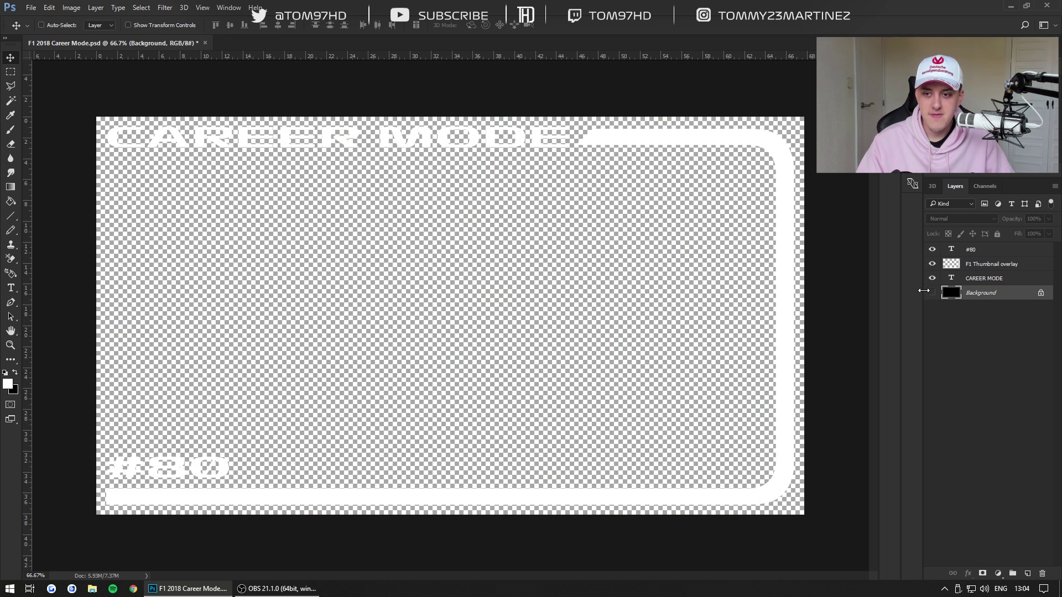
left_click(932, 293)
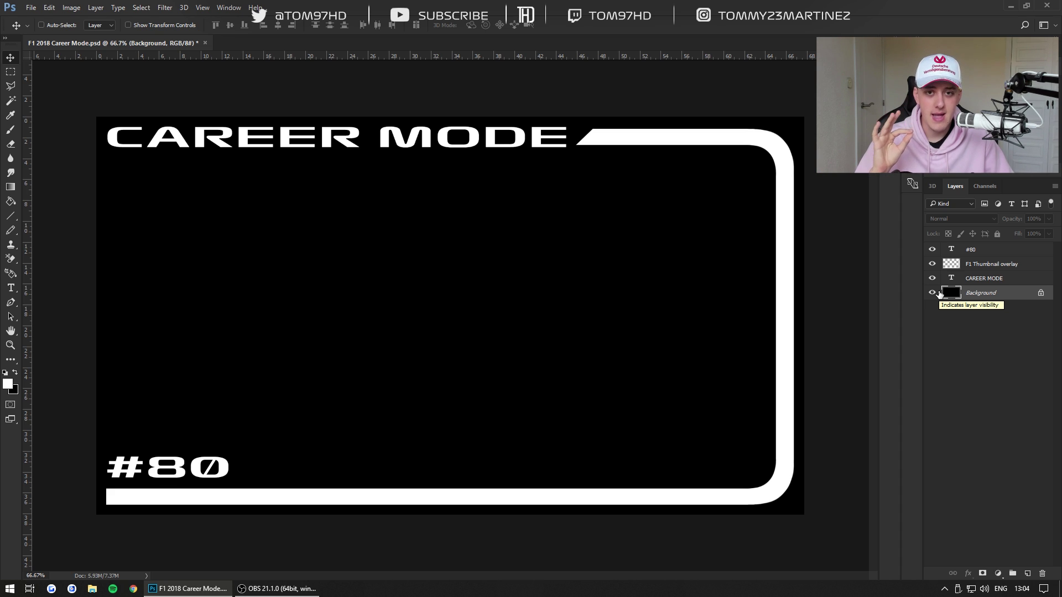
left_click(1050, 365)
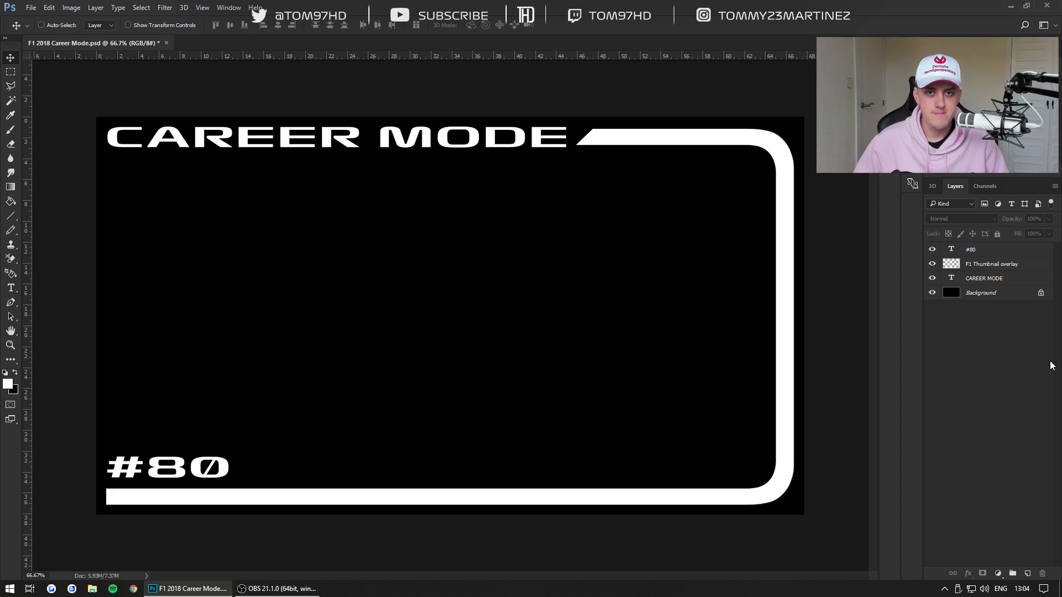
Open the image F1 2018 Screenshot 2018.12.18 - 12.14.33.20 from the F1 2018 folder inside YouTube.
left_click(32, 6)
left_click(44, 28)
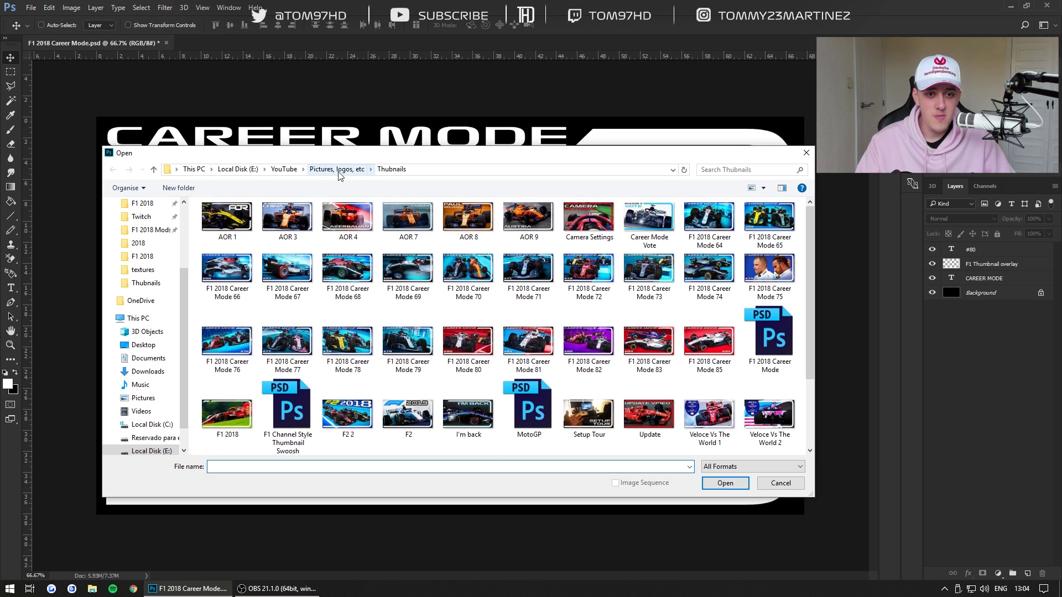
left_click(285, 170)
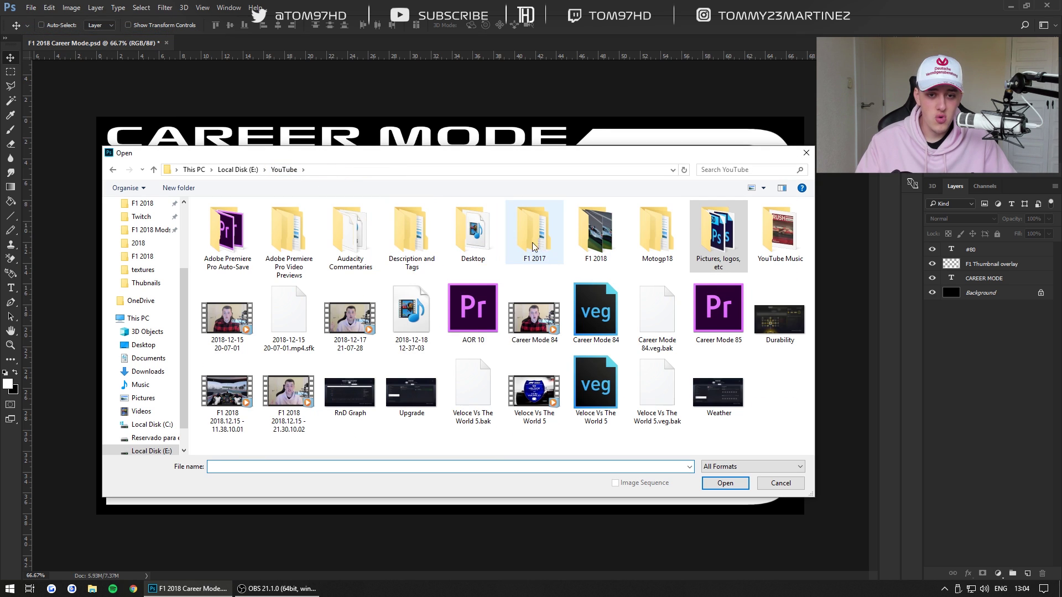
double_click(595, 235)
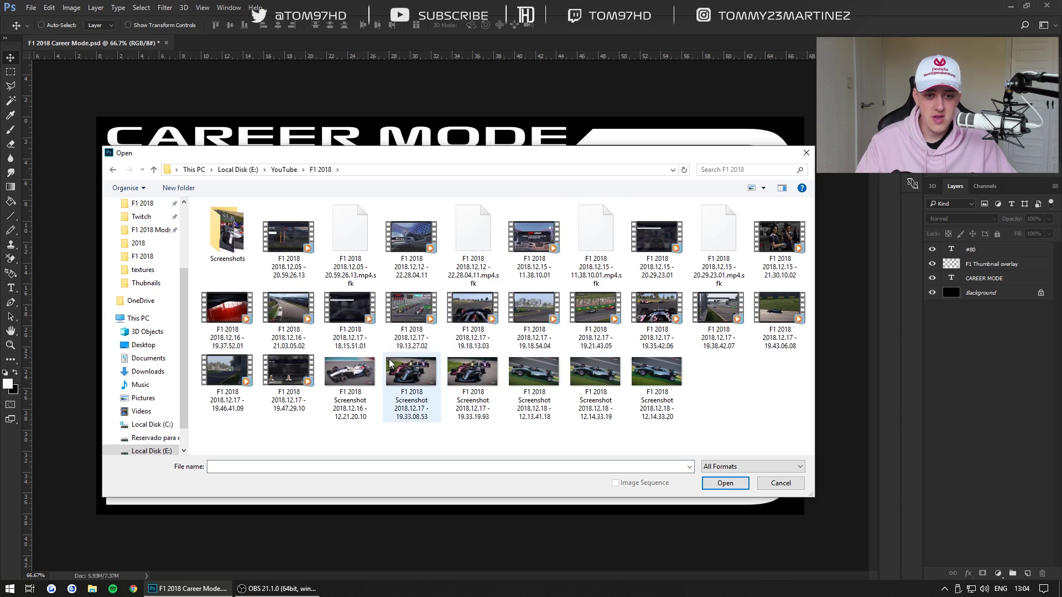
left_click(650, 392)
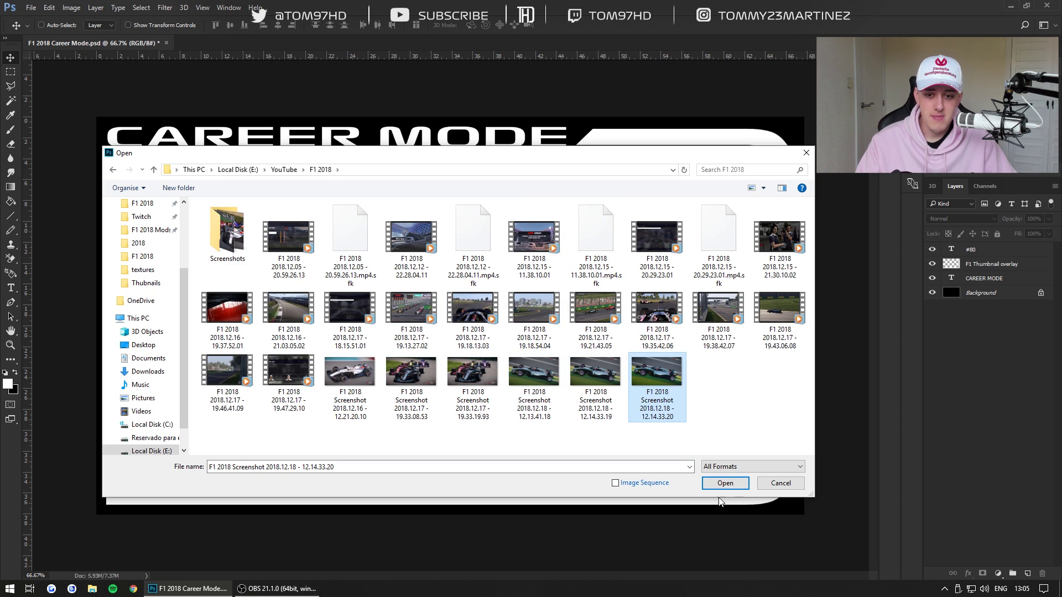
left_click(725, 483)
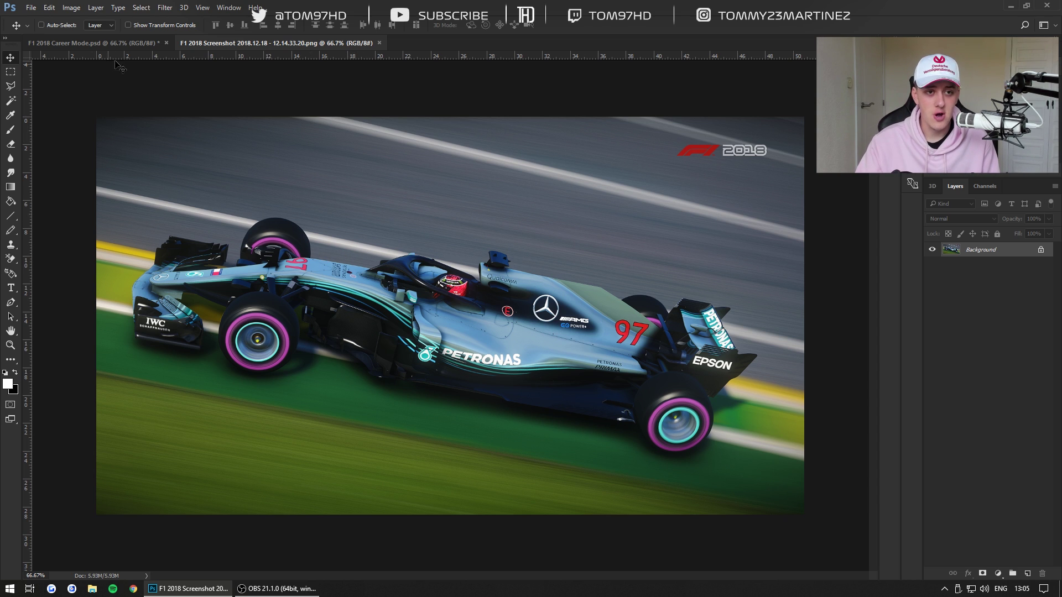
left_click(163, 9)
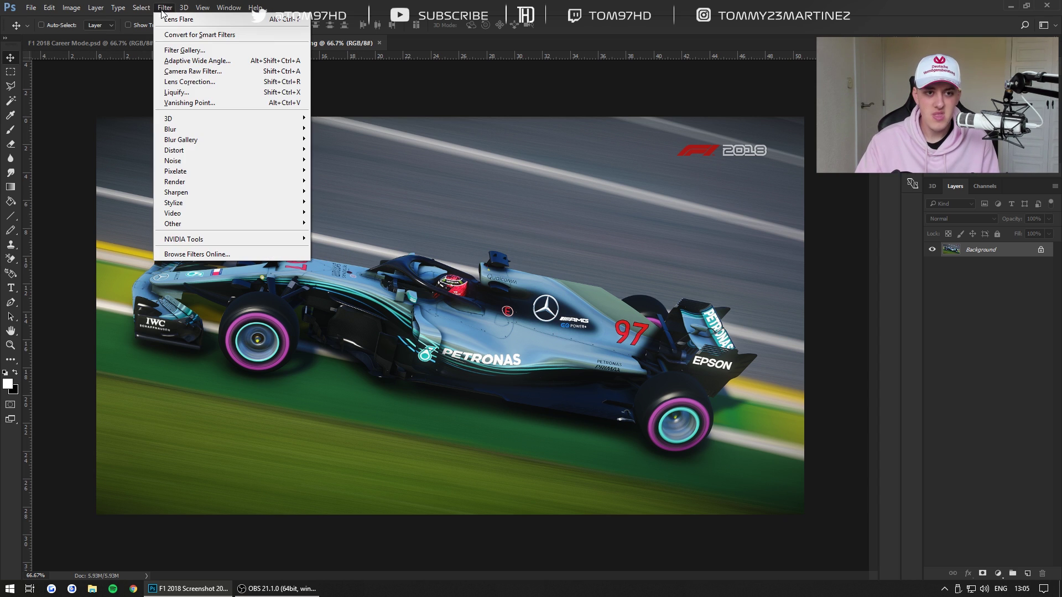
mouse_move(214, 193)
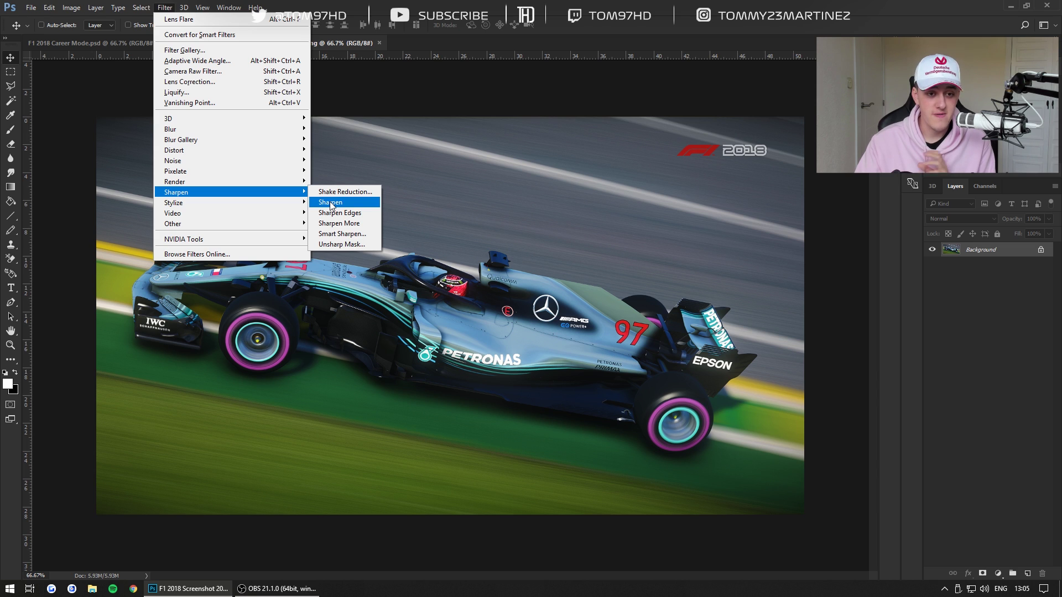
left_click(481, 209)
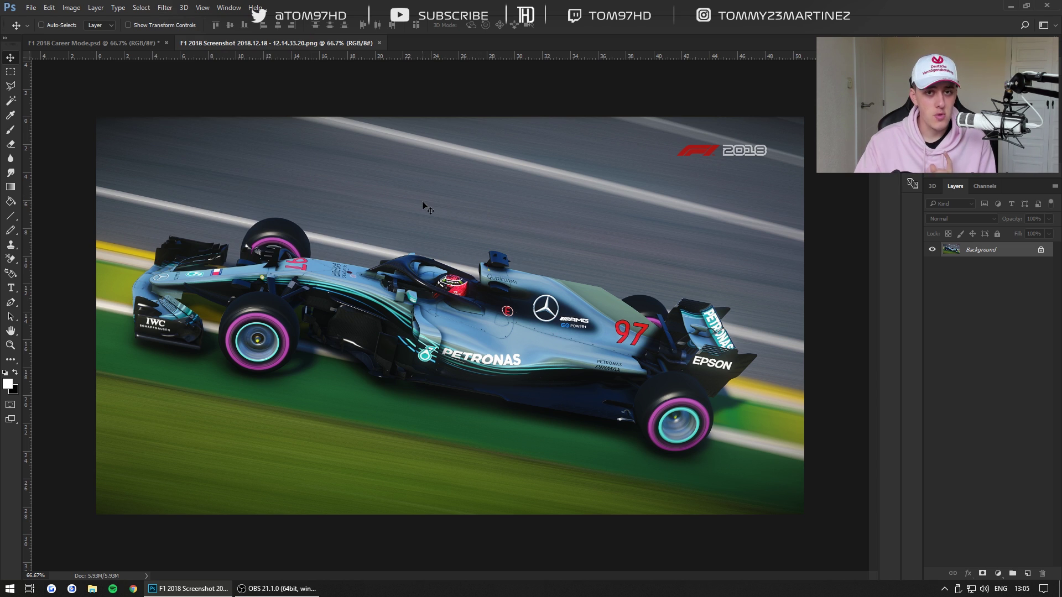
Try out the Vibrance adjustment on the car screenshot at -100, +100 and +37, then discard it.
left_click(72, 8)
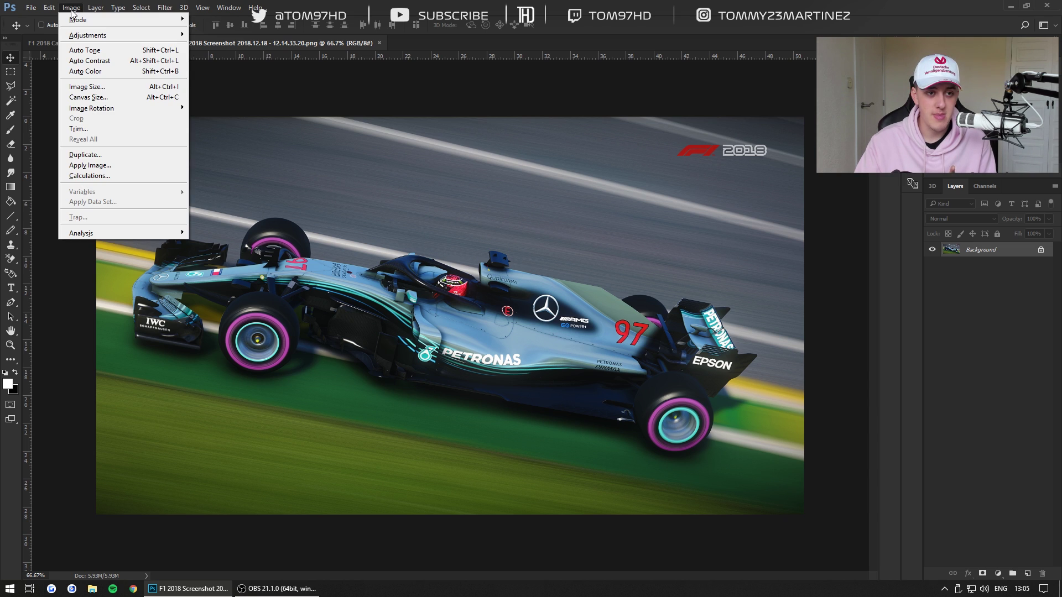
mouse_move(81, 35)
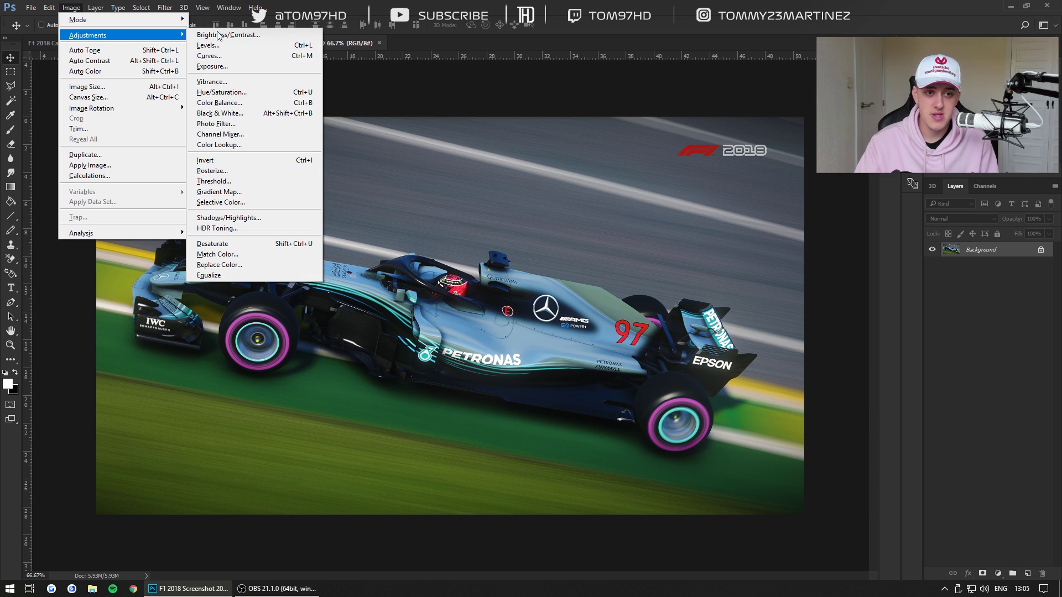
left_click(211, 83)
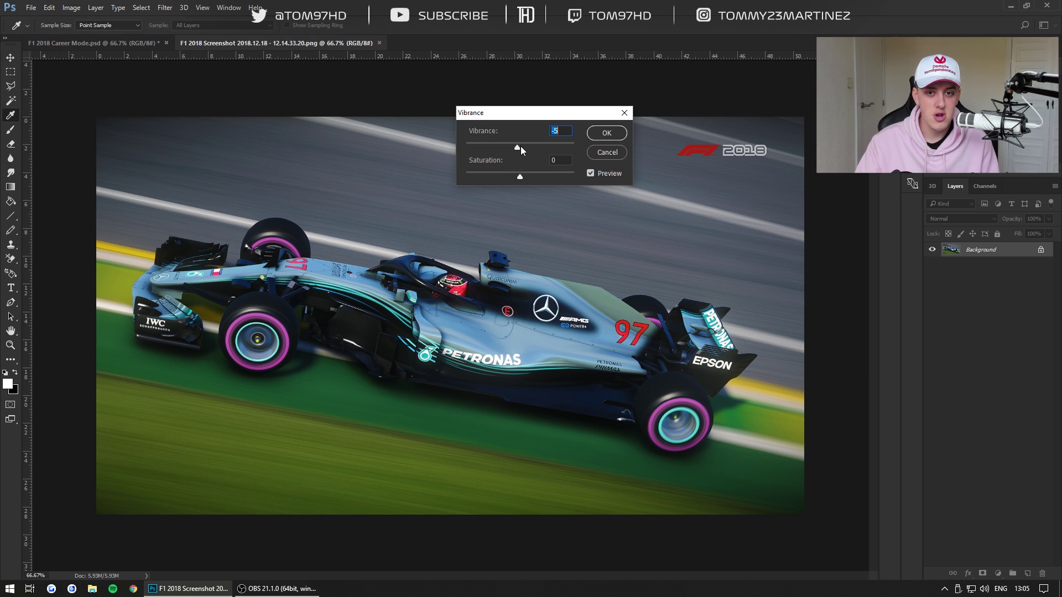
key("shift+Down")
key("shift+Down")
key("shift+Down")
key("shift+Down")
key("shift+Down")
key("shift+Down")
key("shift+Down")
key("shift+Down")
key("shift+Down")
key("shift+Down")
key("shift+Down")
key("shift+Down")
key("shift+Down")
key("shift+Down")
key("shift+Down")
key("shift+Down")
key("shift+Down")
key("shift+Down")
key("shift+Down")
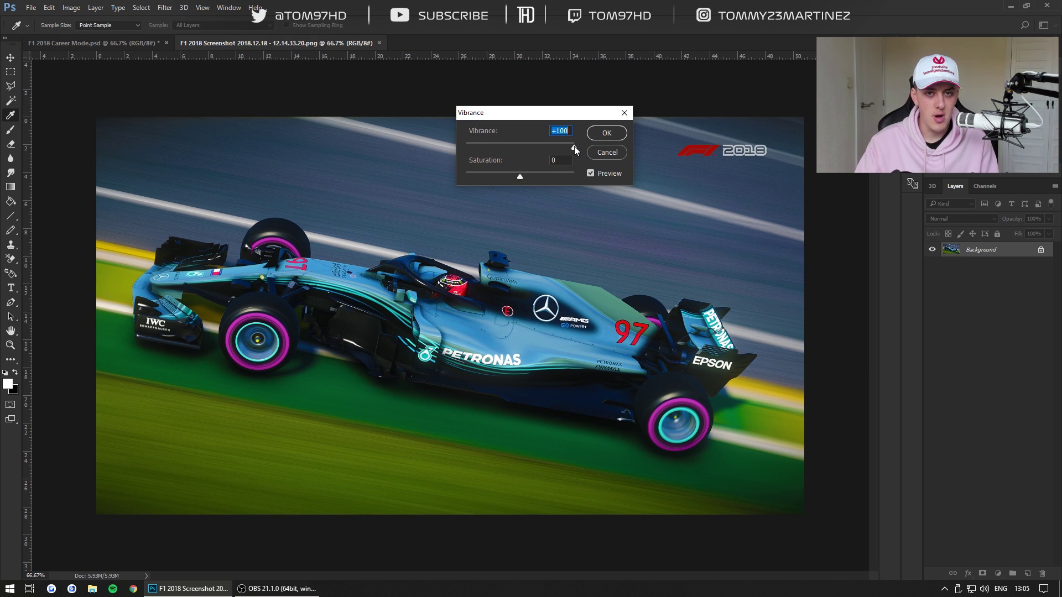
left_click_drag(464, 146, 540, 147)
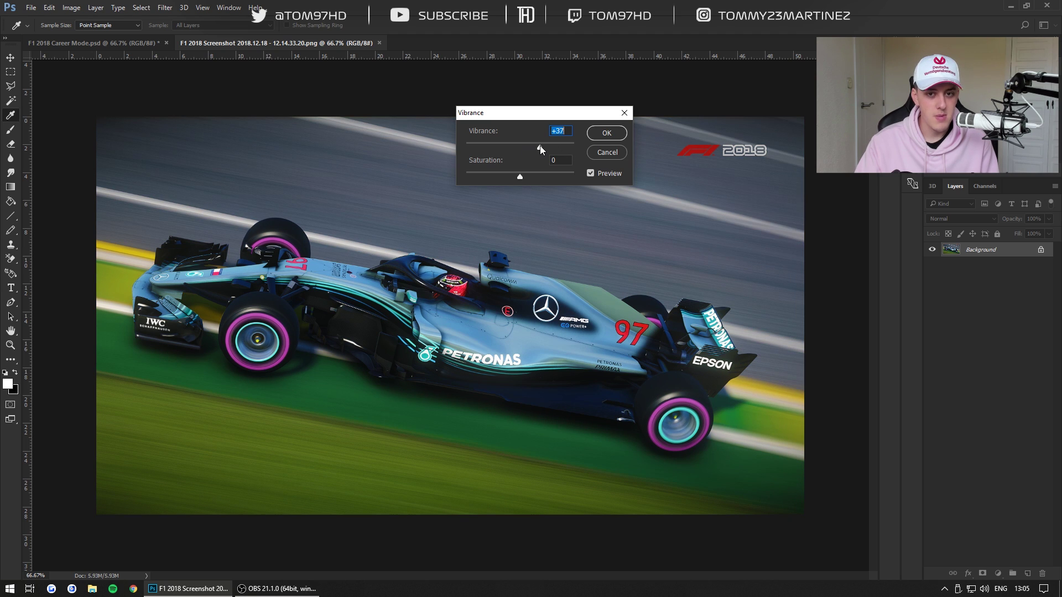
left_click(605, 156)
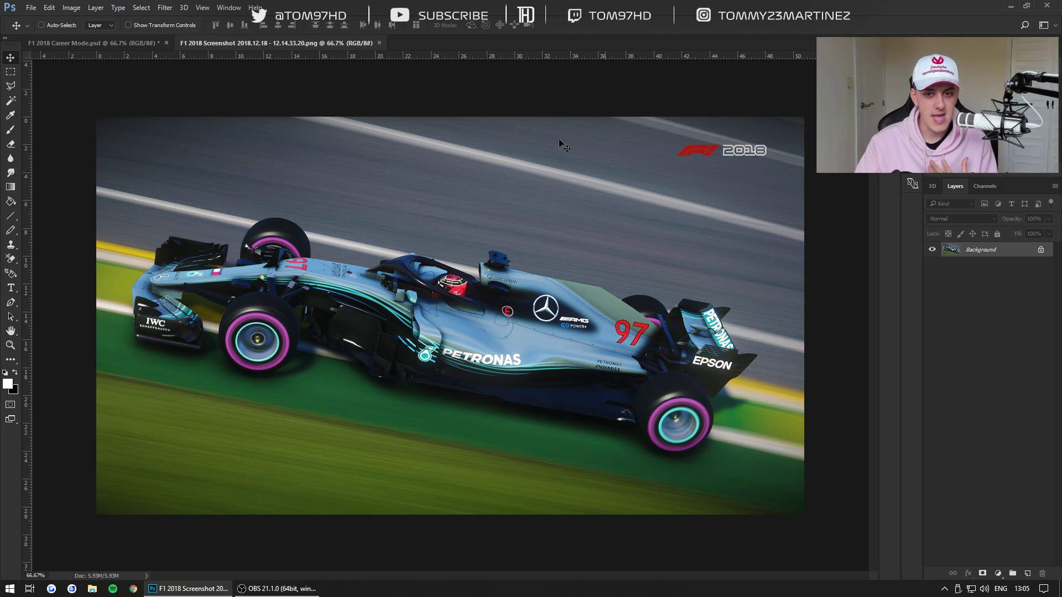
Try out a Brightness/Contrast adjustment on the car screenshot with contrast 100 and brightness 150, and discard it.
left_click(71, 7)
mouse_move(82, 36)
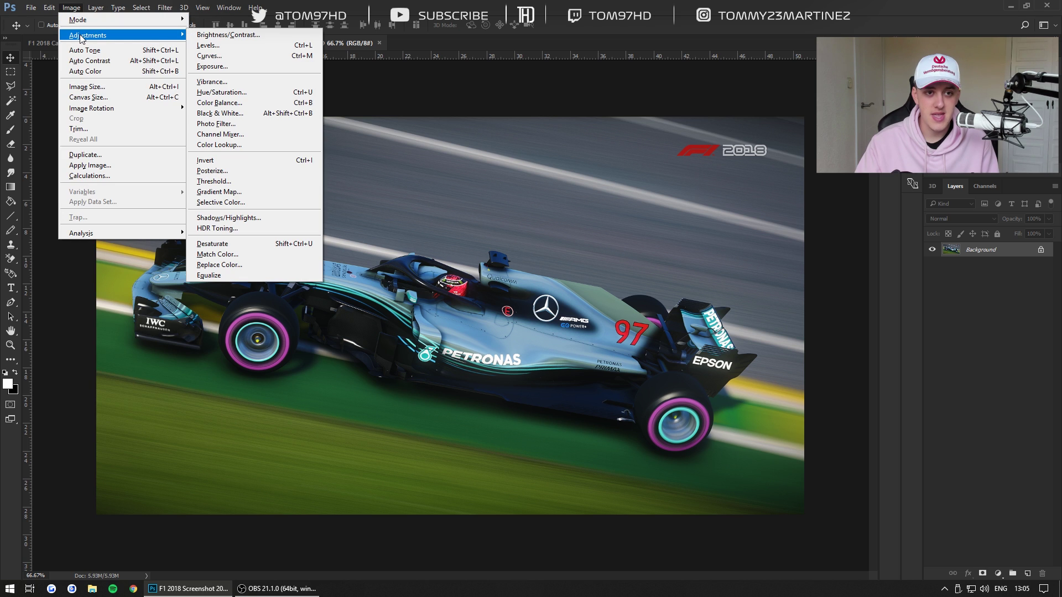
left_click(225, 35)
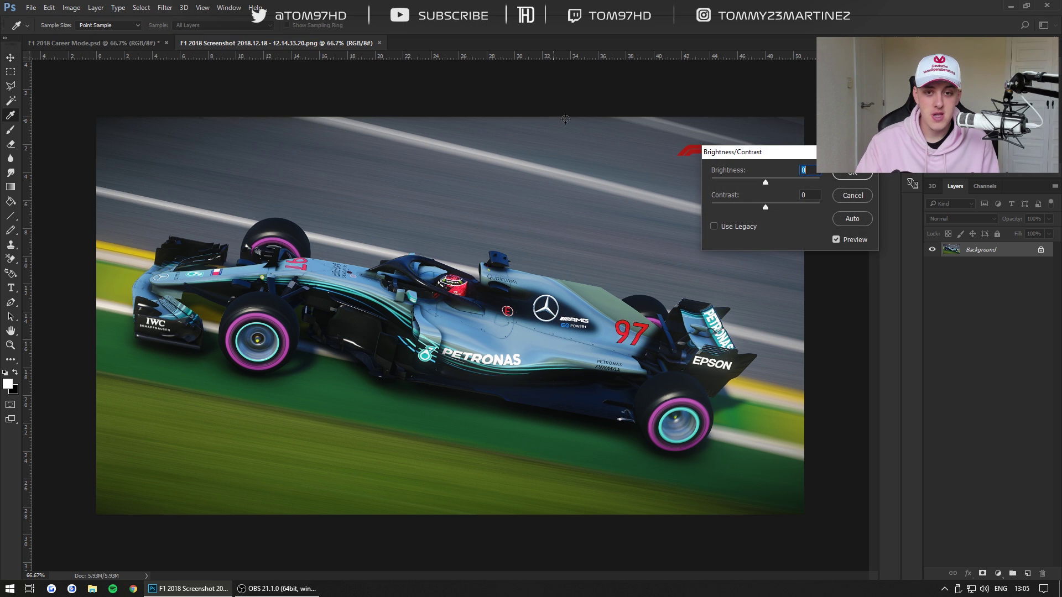
left_click_drag(765, 207, 829, 201)
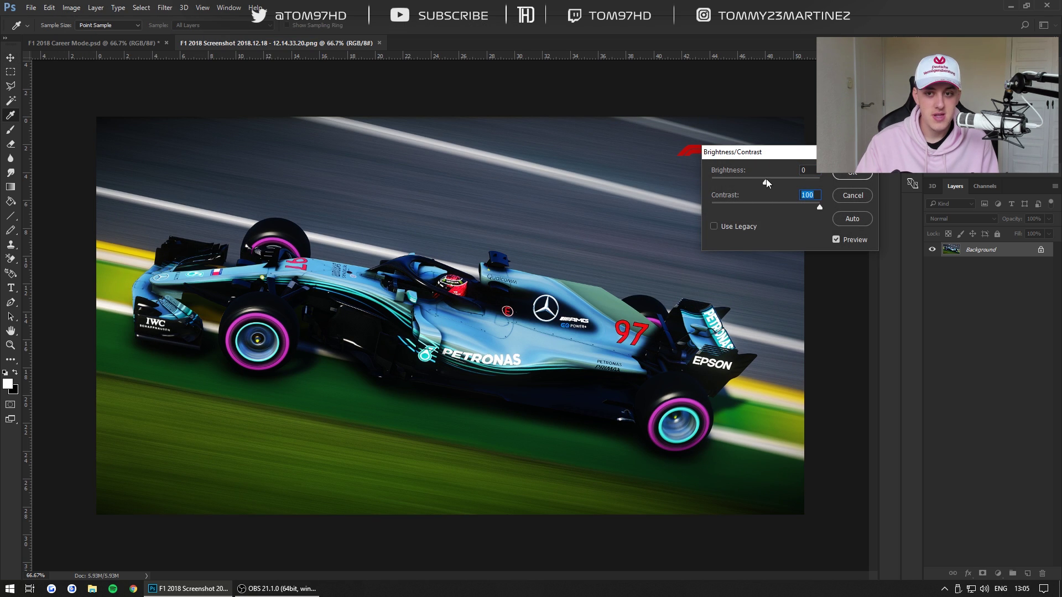
left_click_drag(766, 180, 829, 175)
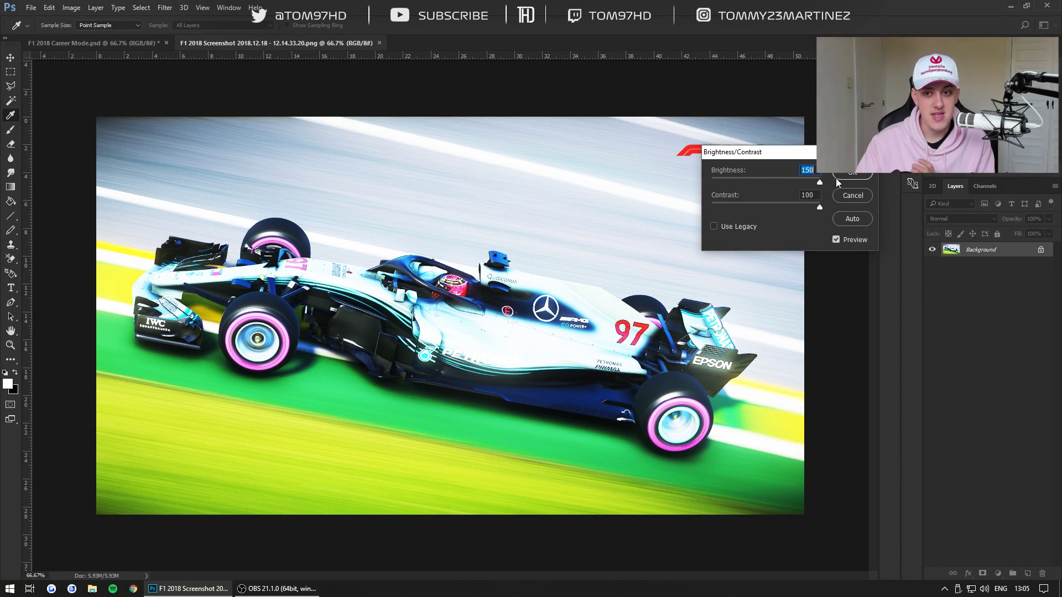
left_click(852, 195)
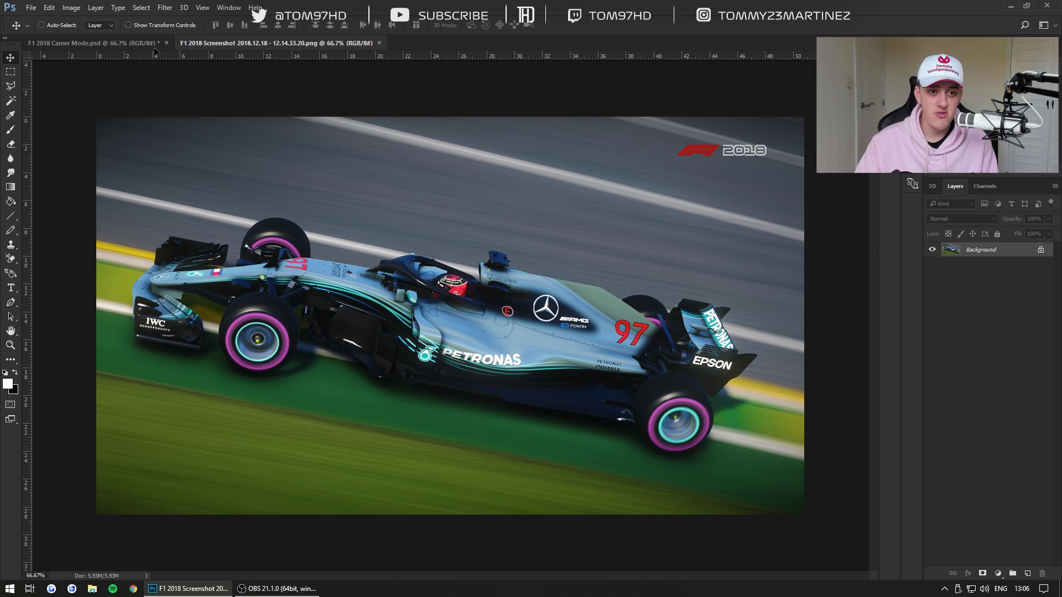
Copy the car screenshot into the F1 2018 Career Mode document directly beneath the CAREER MODE text layer and hide the Background layer.
left_click_drag(135, 41, 423, 261)
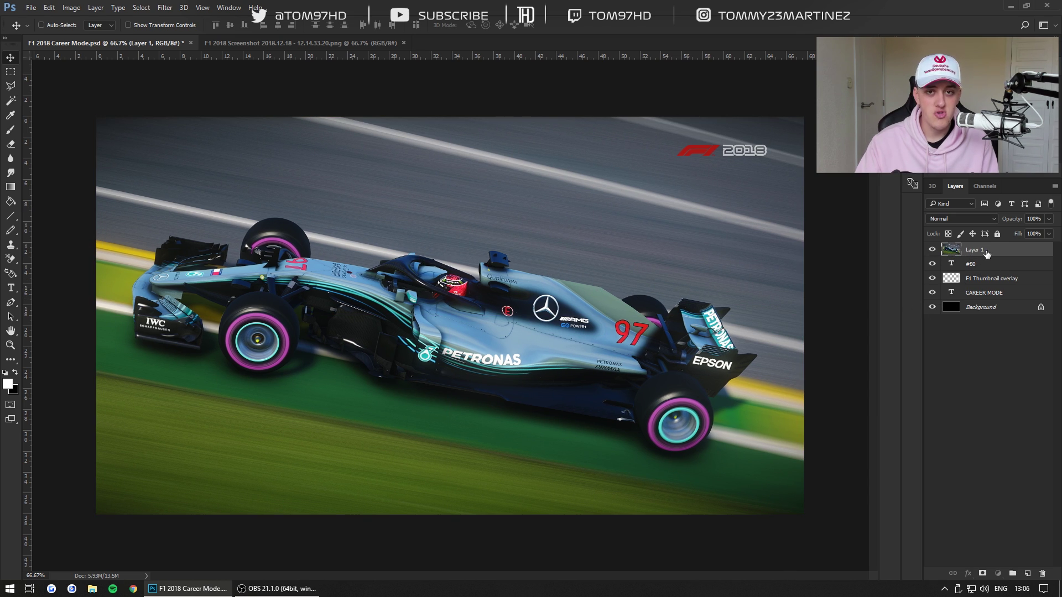
left_click_drag(987, 254, 992, 300)
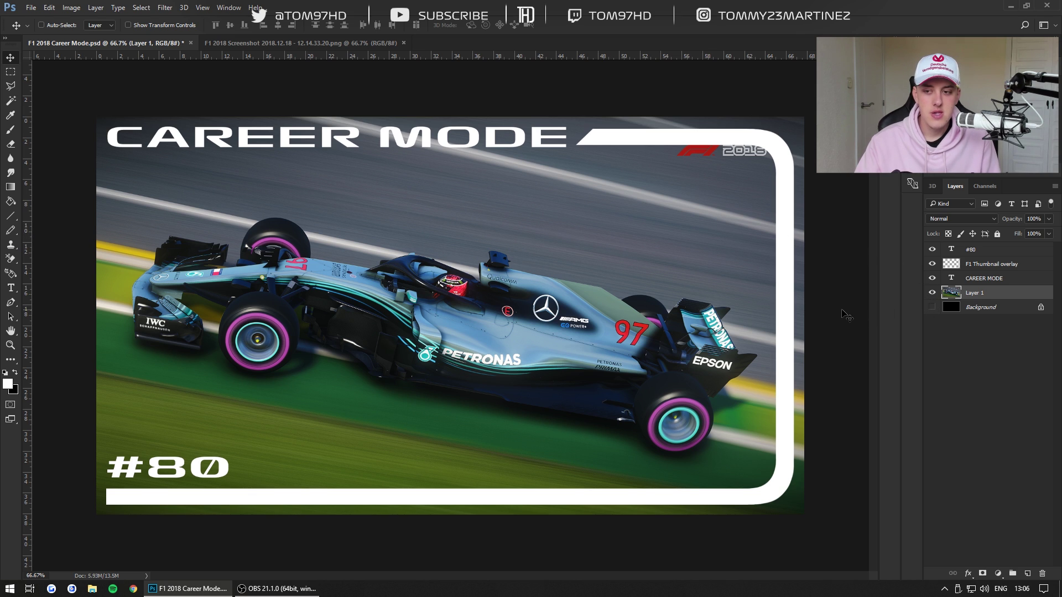
key("ctrl")
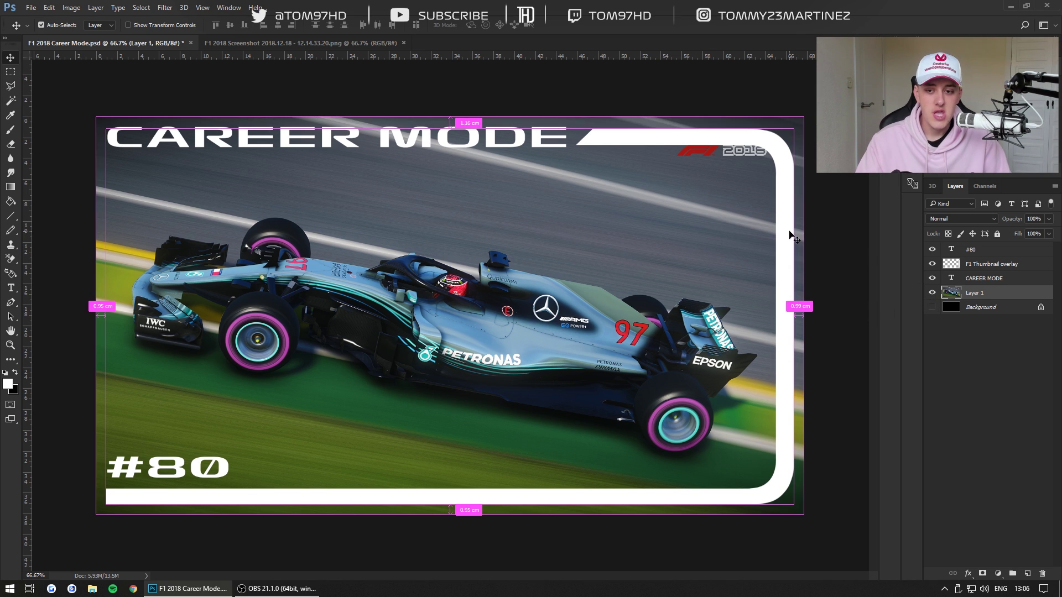
key("ctrl+t")
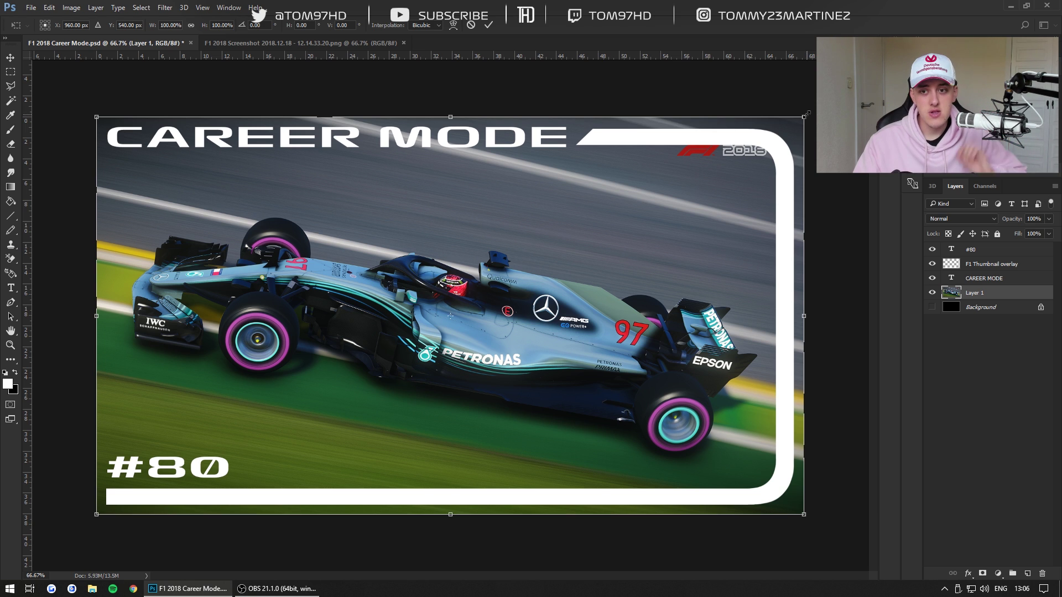
left_click_drag(806, 114, 1021, 133)
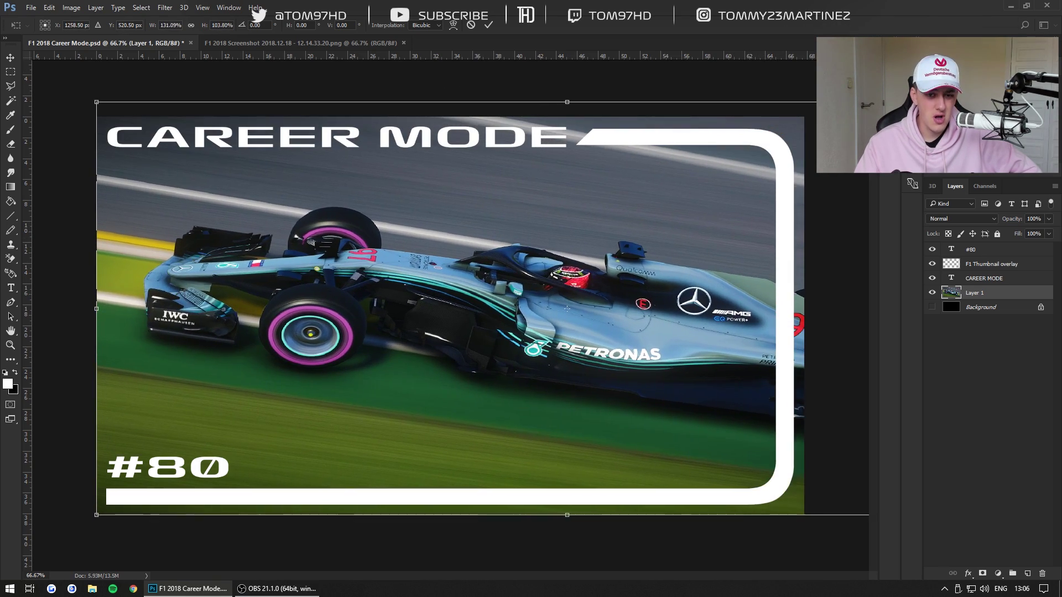
left_click_drag(868, 102, 713, 105)
left_click(470, 29)
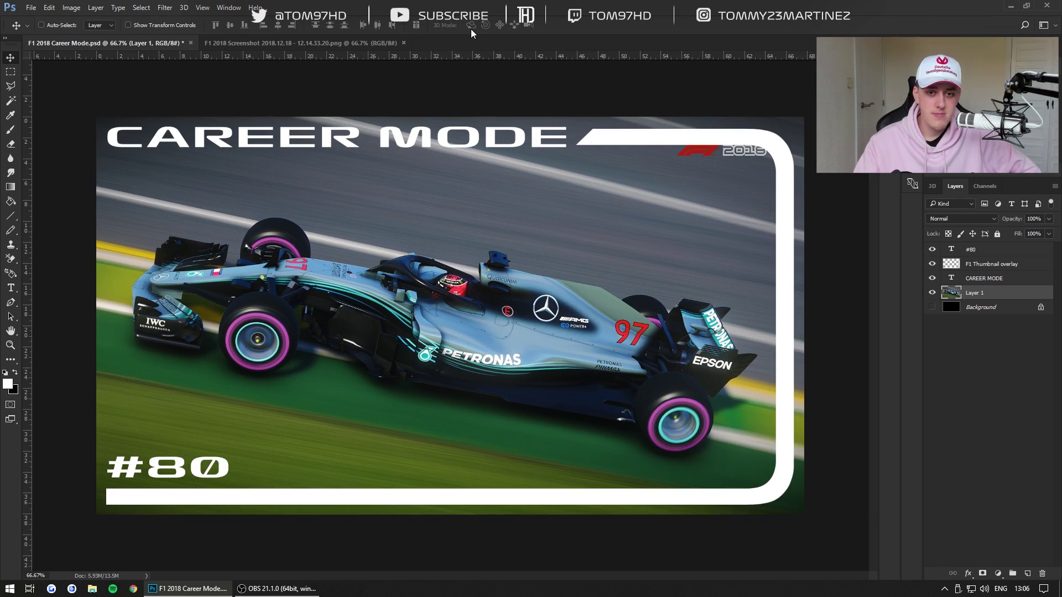
Scale the car image on Layer 1 proportionally to about 110.5% so the car fills the white frame.
key("ctrl+t")
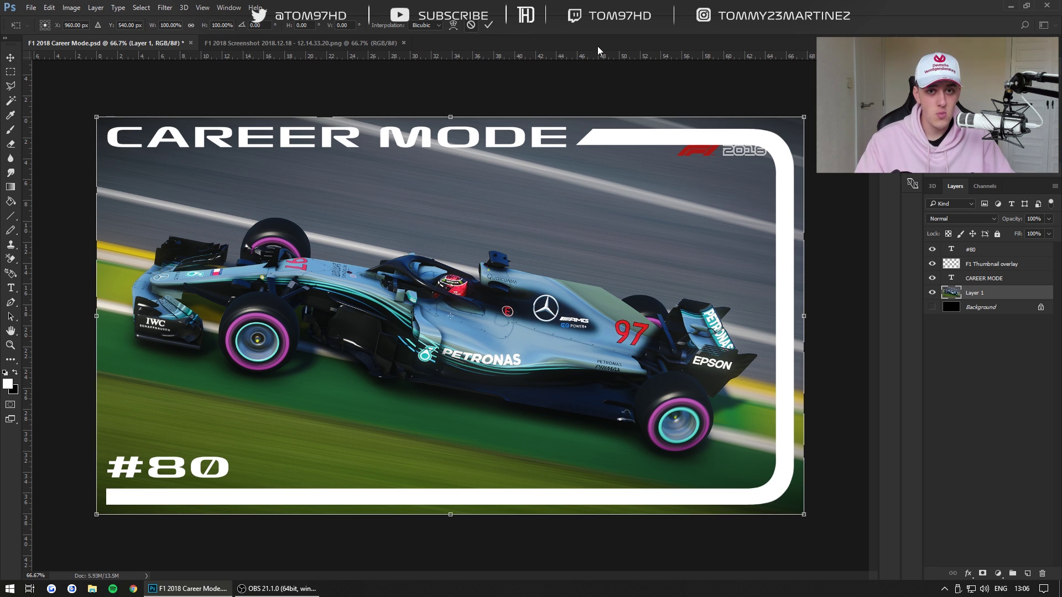
left_click_drag(808, 122, 979, 20)
left_click_drag(868, 77, 832, 101)
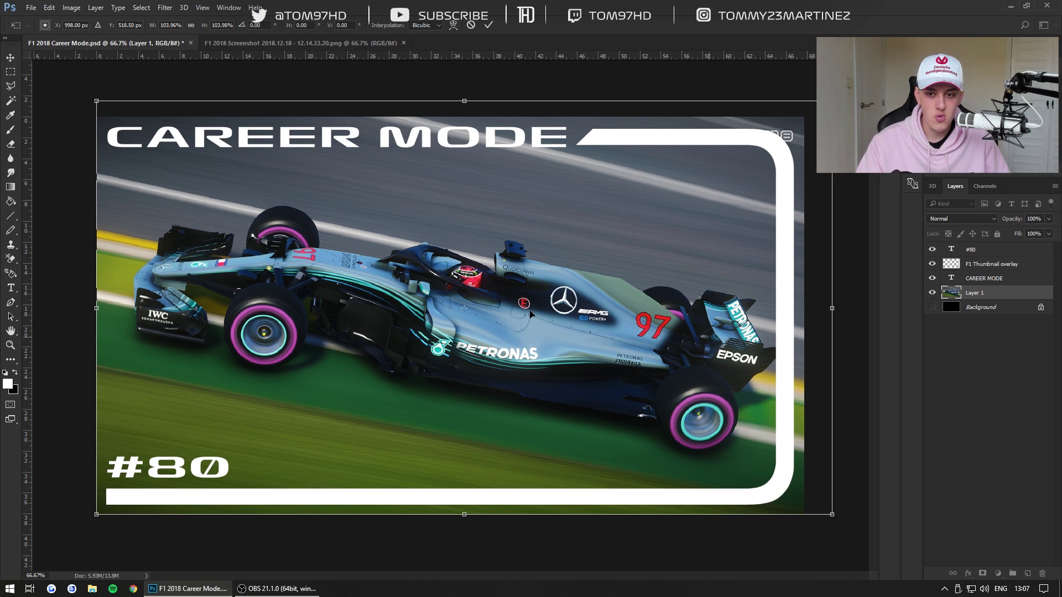
left_click_drag(96, 102, 65, 83)
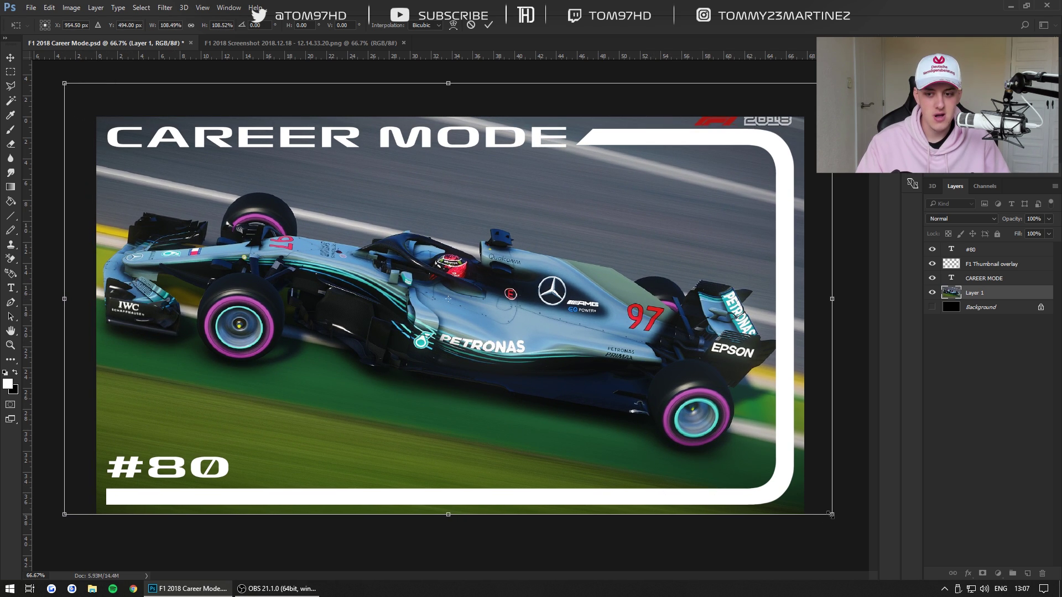
left_click_drag(830, 514, 849, 524)
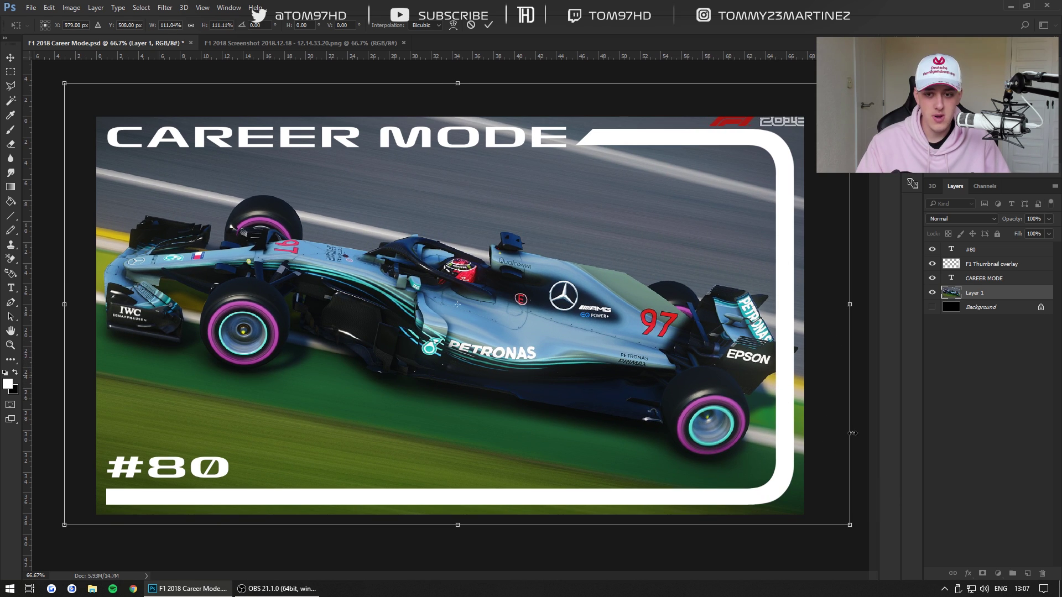
left_click_drag(849, 524, 841, 525)
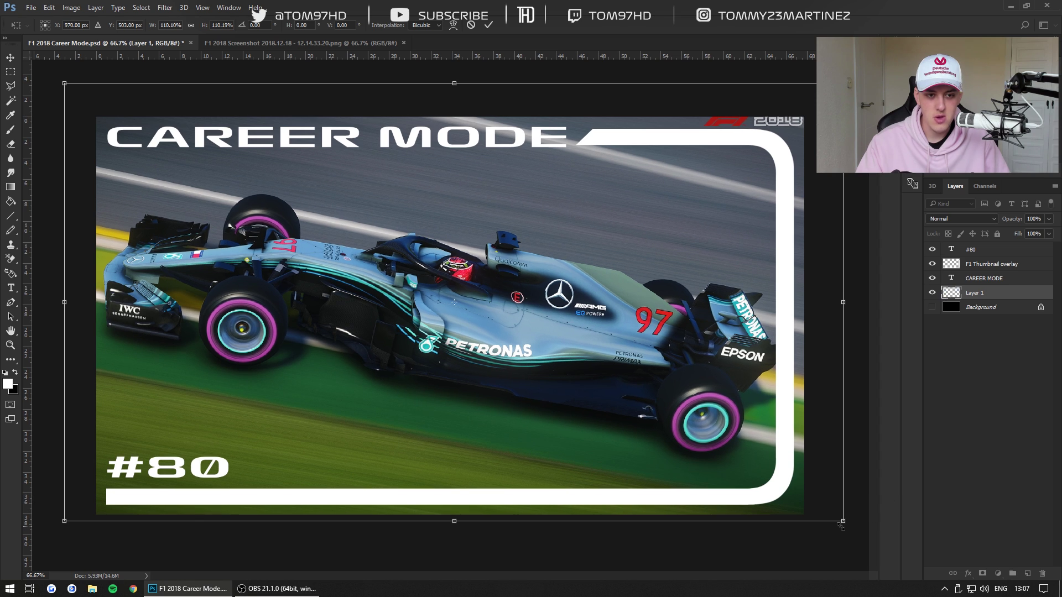
left_click_drag(65, 525, 58, 530)
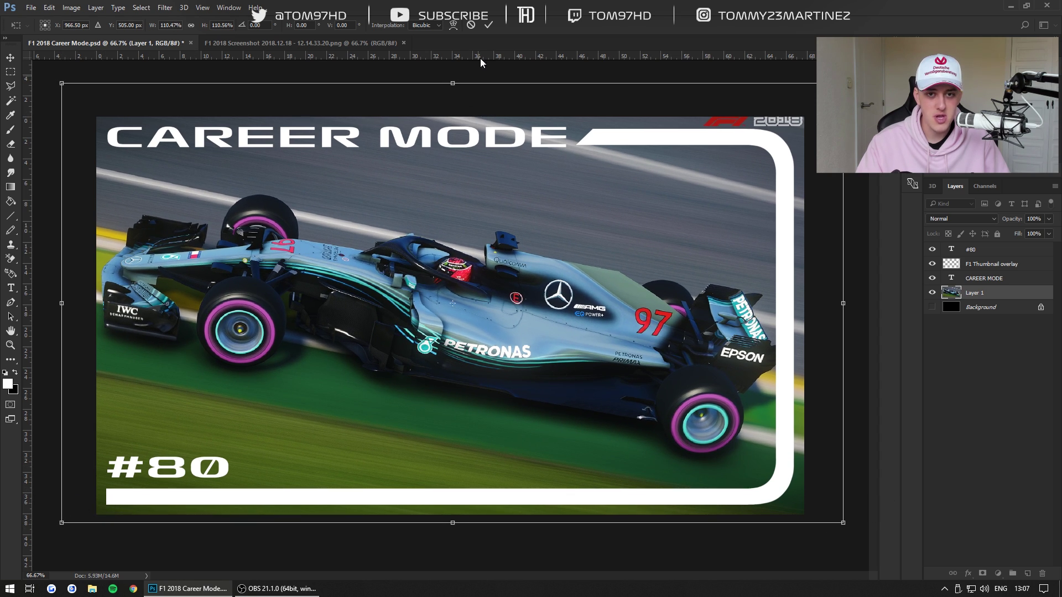
left_click(488, 24)
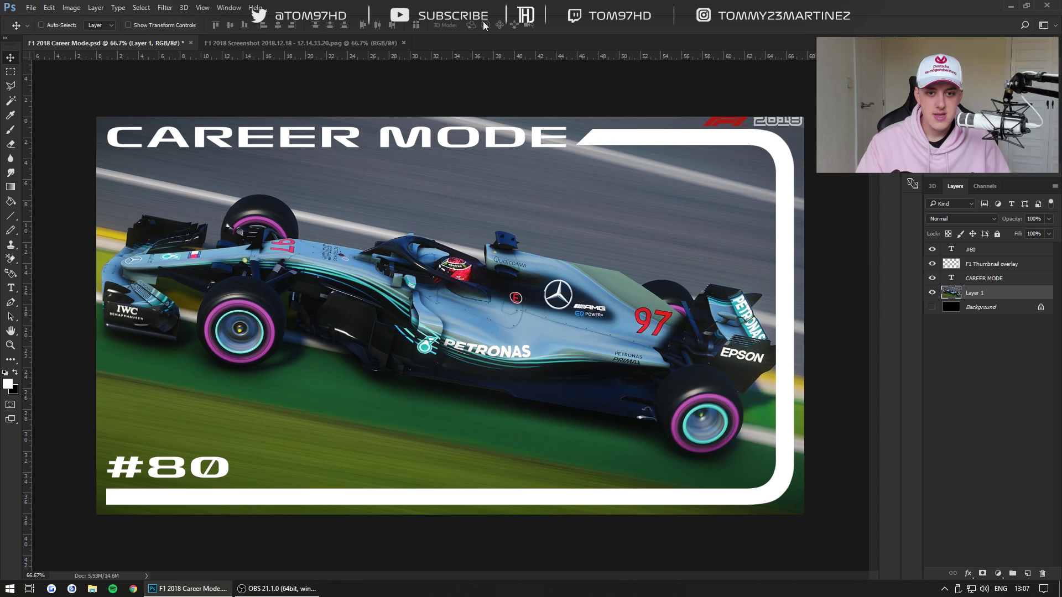
Duplicate Layer 1 within the F1 2018 Career Mode document, keeping the name Layer 1 copy.
right_click(1015, 298)
left_click(895, 194)
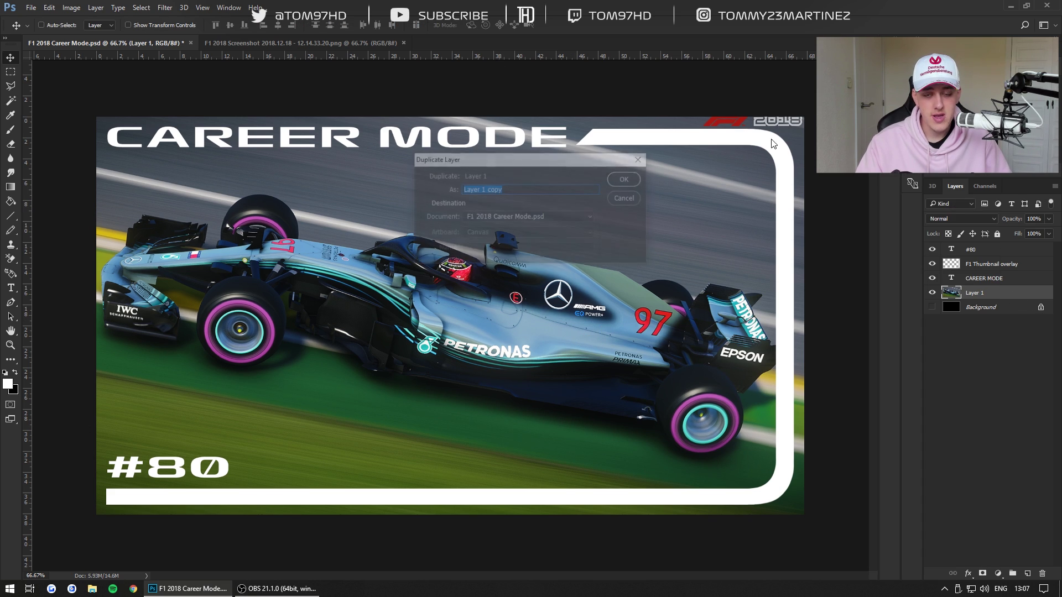
left_click(623, 179)
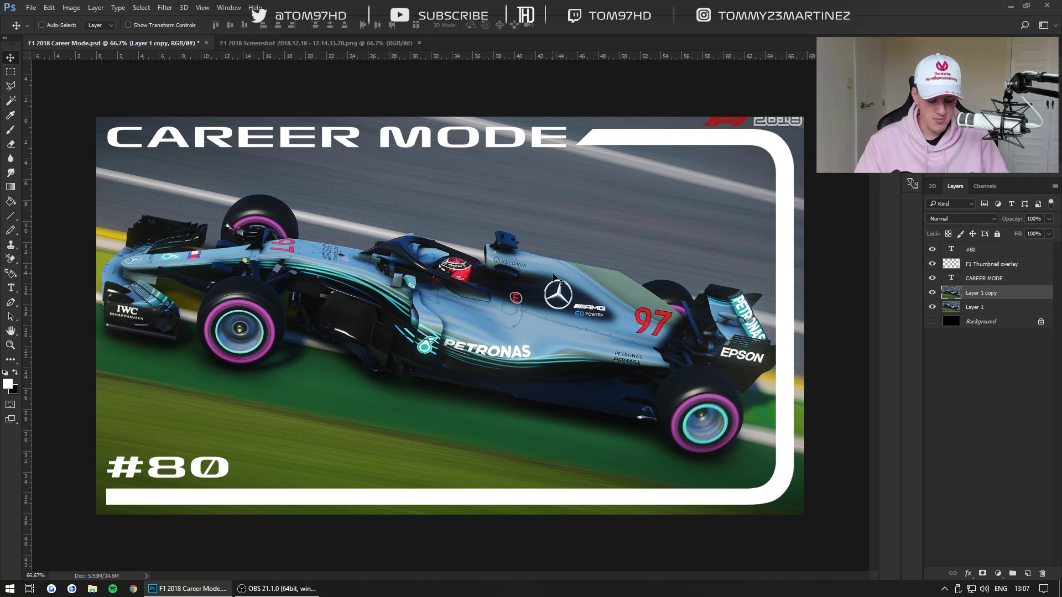
Scale Layer 1 copy proportionally to about 129.6% and shift it up about 1.4 cm.
key("ctrl+t")
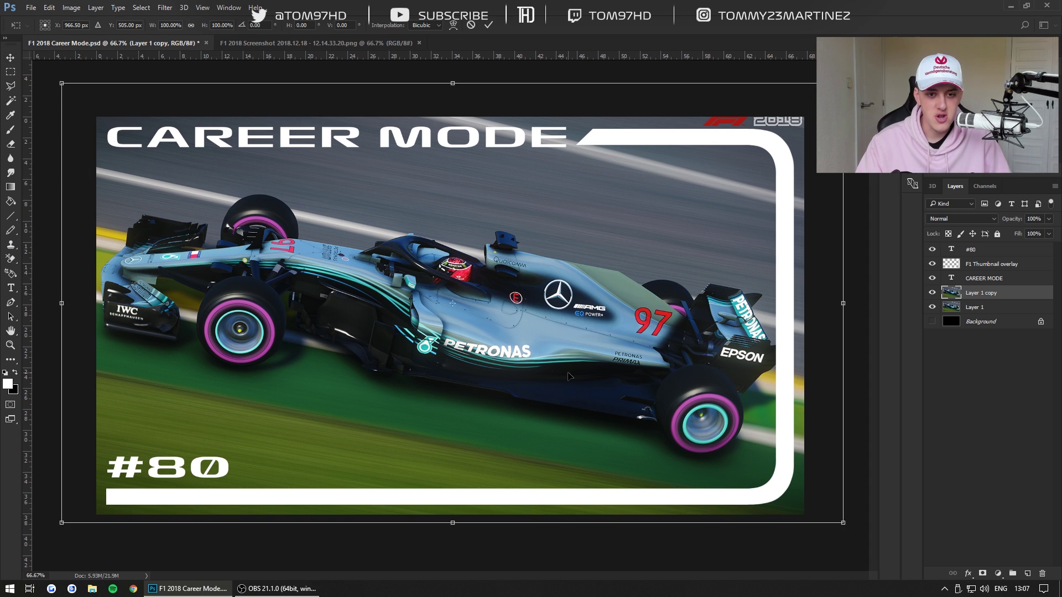
key("ctrl+0")
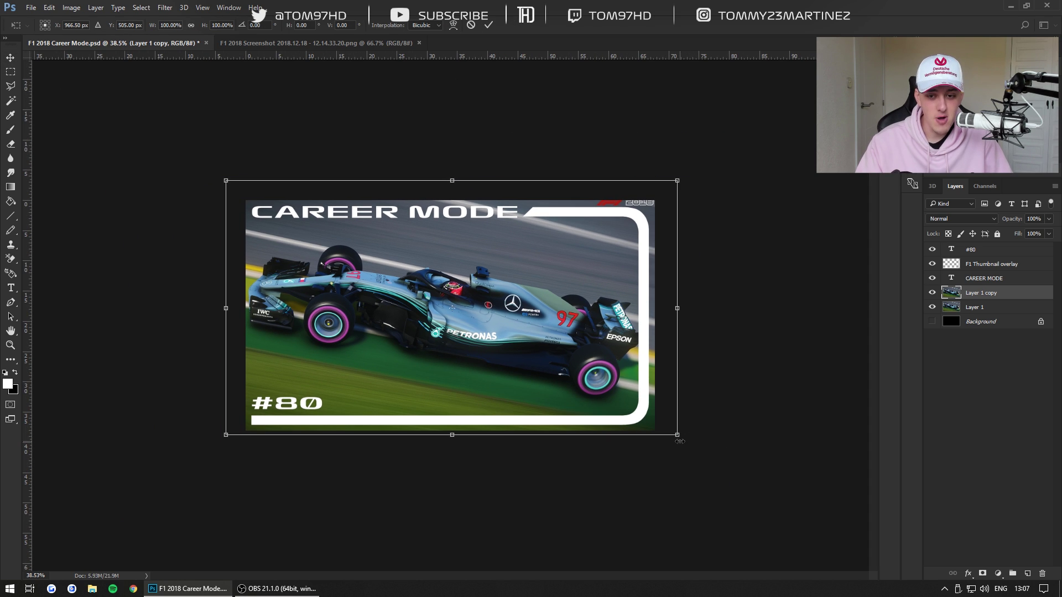
left_click_drag(679, 440, 788, 502)
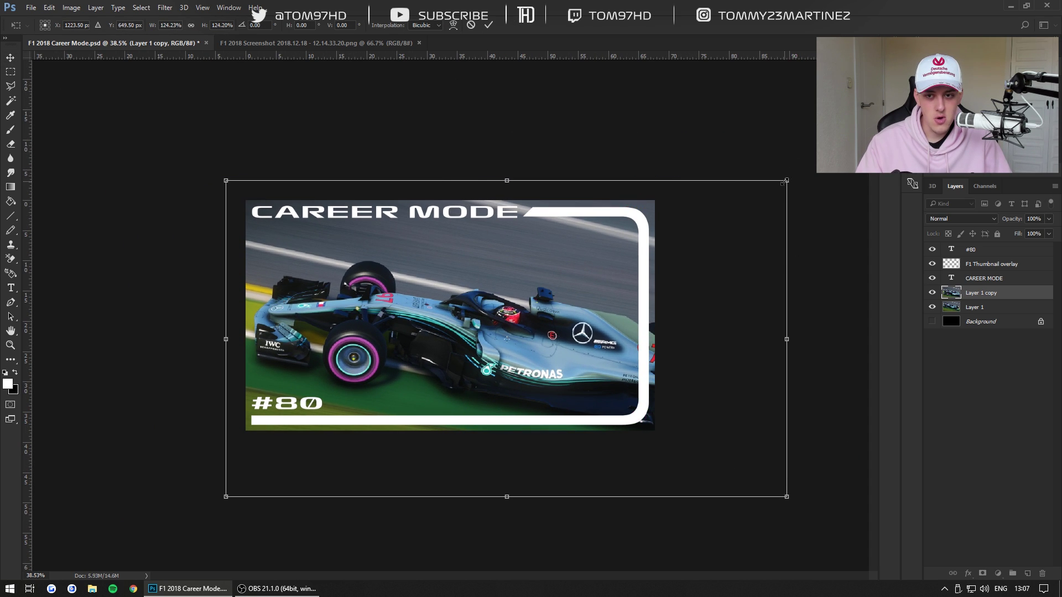
left_click_drag(785, 181, 840, 150)
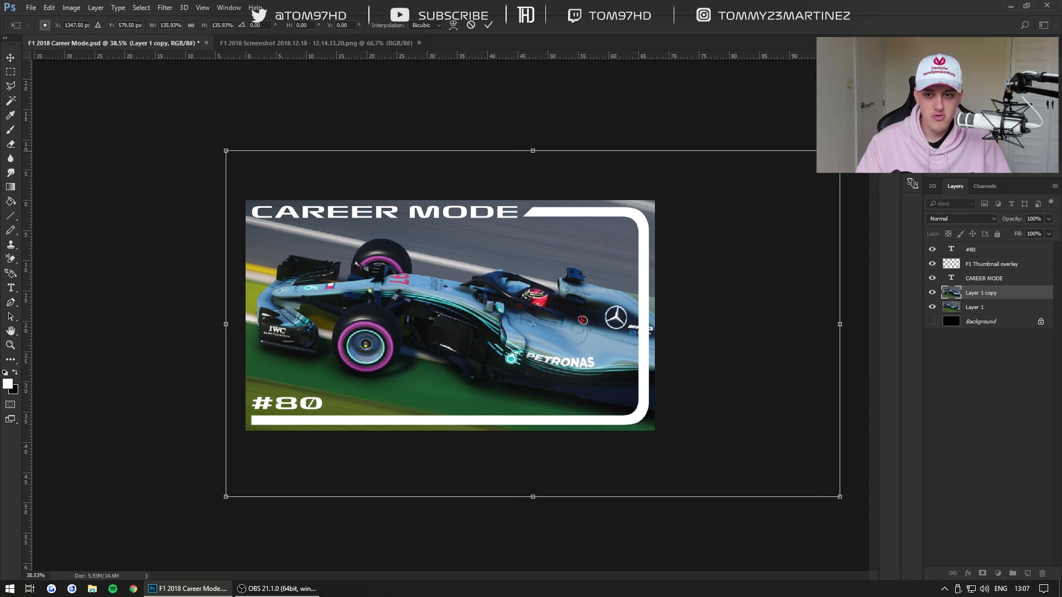
left_click_drag(839, 150, 811, 167)
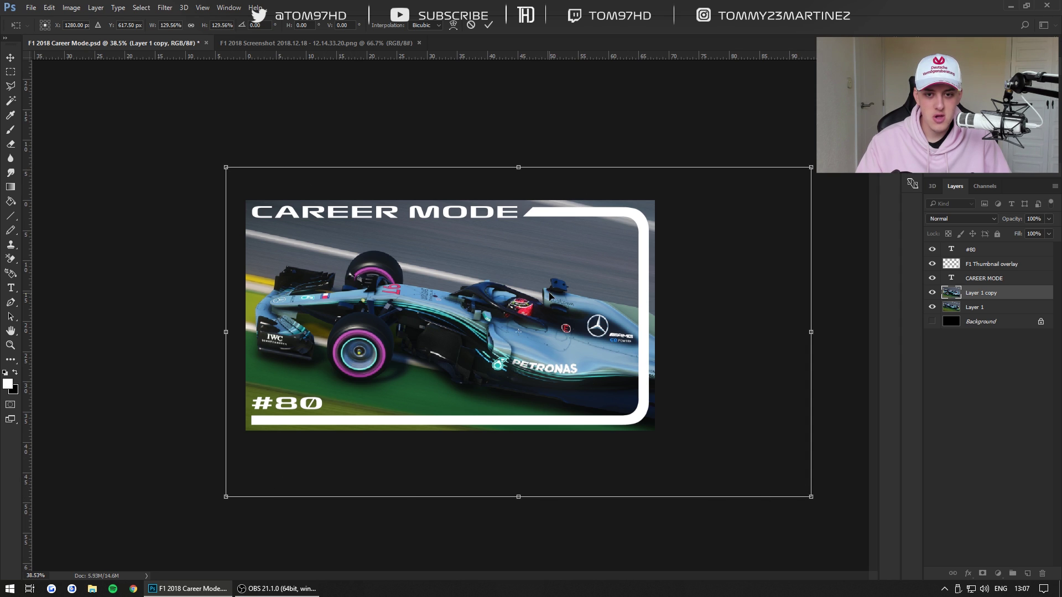
left_click_drag(549, 297, 549, 287)
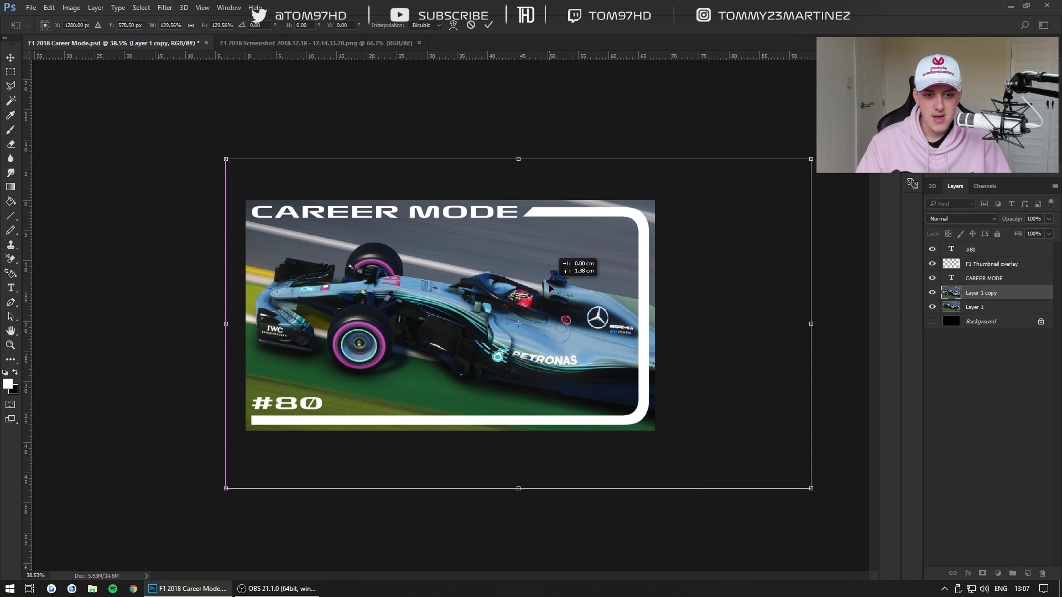
left_click(488, 25)
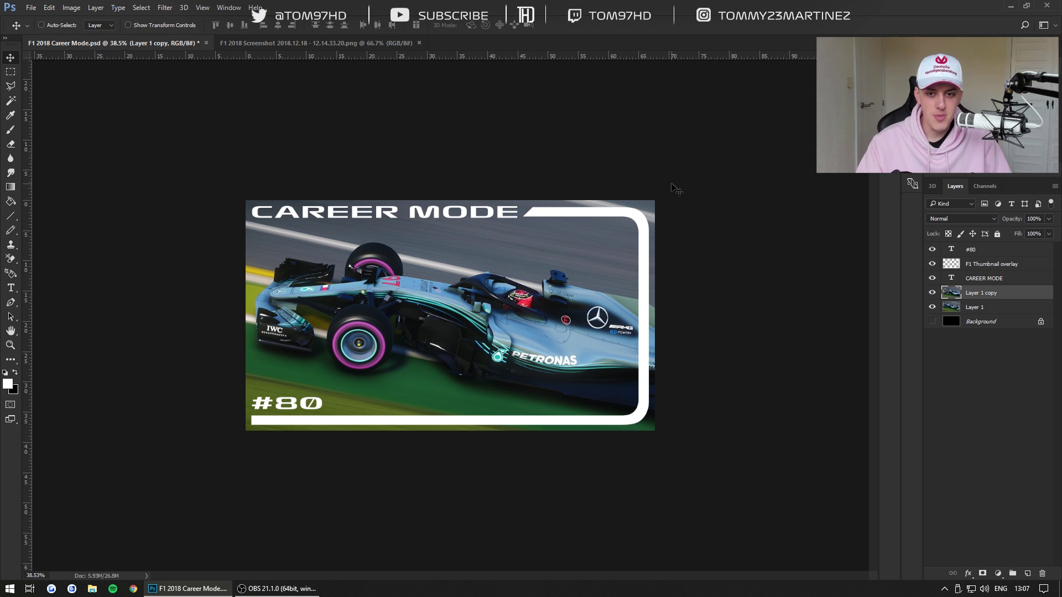
Scale Layer 1 copy proportionally to about 101.75% and toggle its visibility to compare it with Layer 1.
key("ctrl+t")
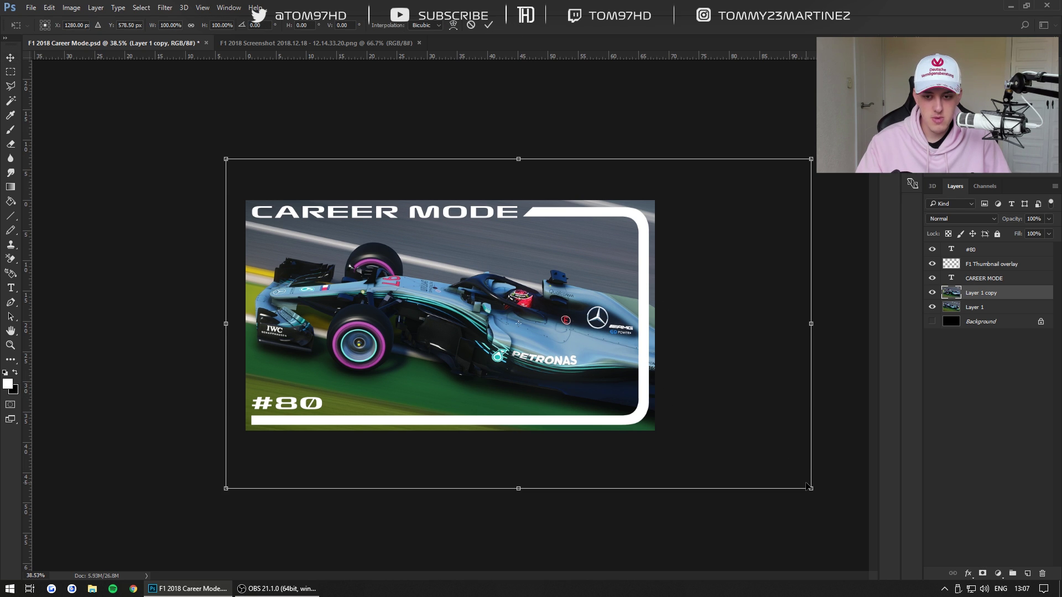
scroll(636, 316, "up", 3)
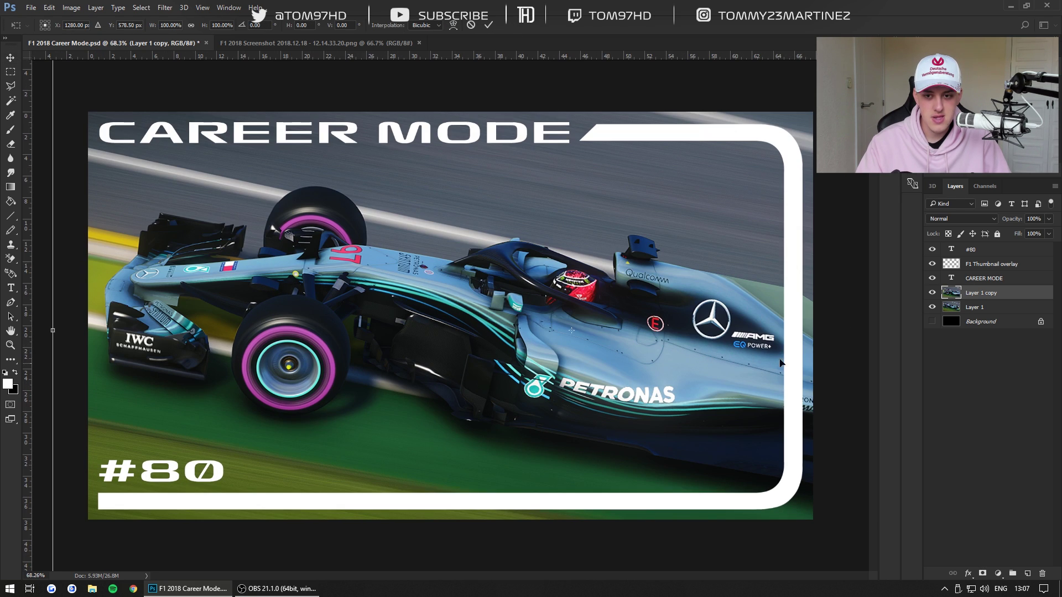
scroll(778, 345, "down", 3)
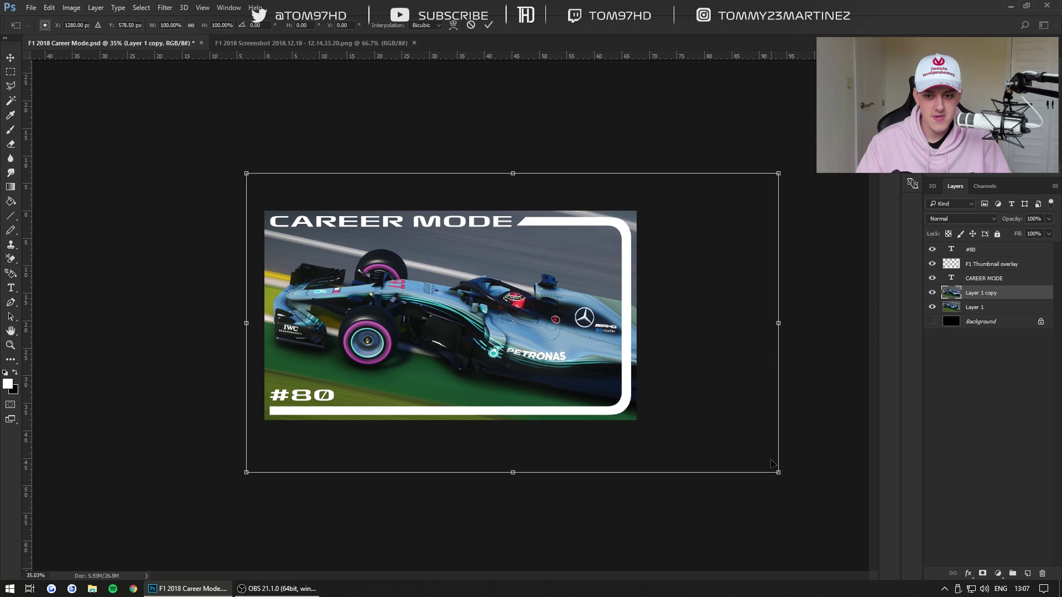
left_click_drag(778, 473, 782, 475)
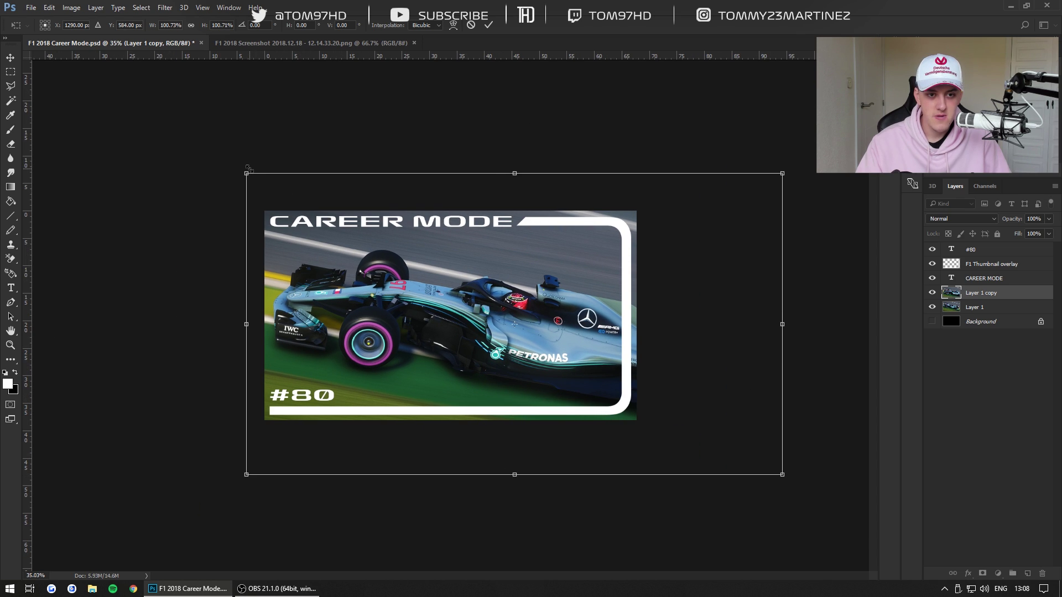
left_click_drag(245, 168, 240, 167)
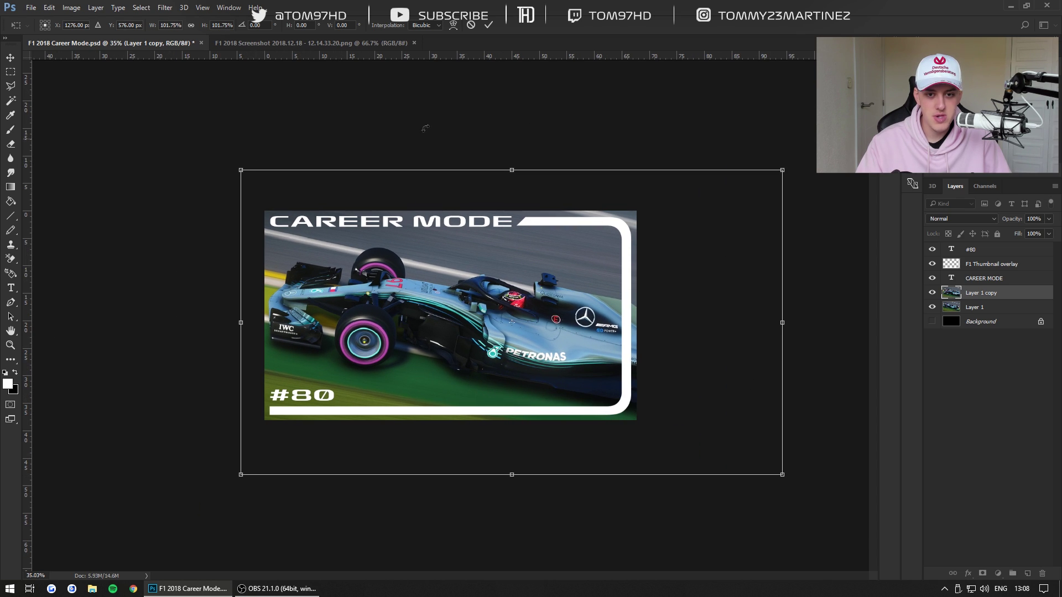
left_click(488, 24)
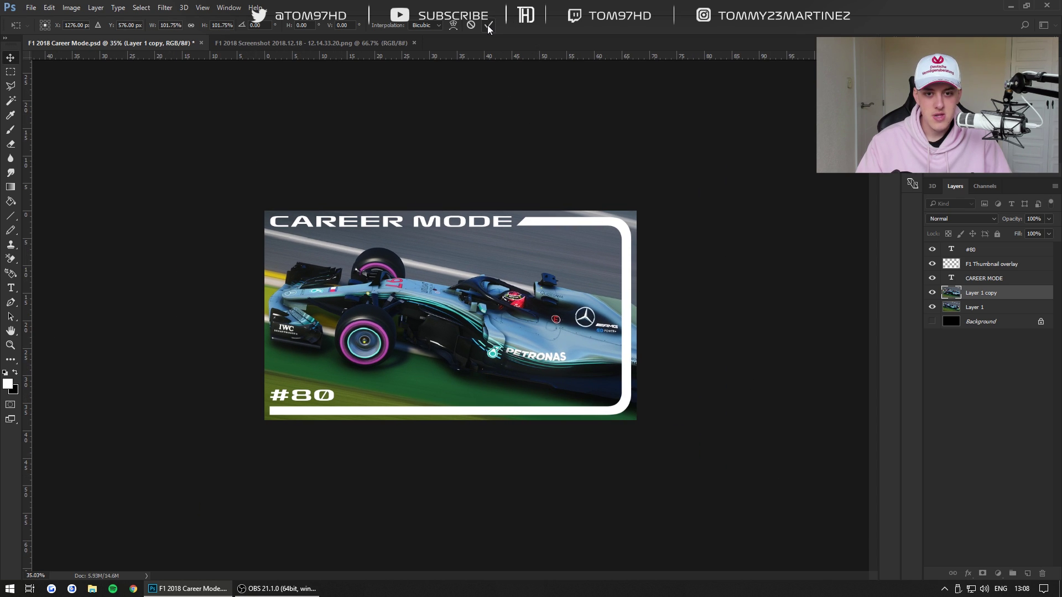
left_click(931, 293)
left_click(932, 293)
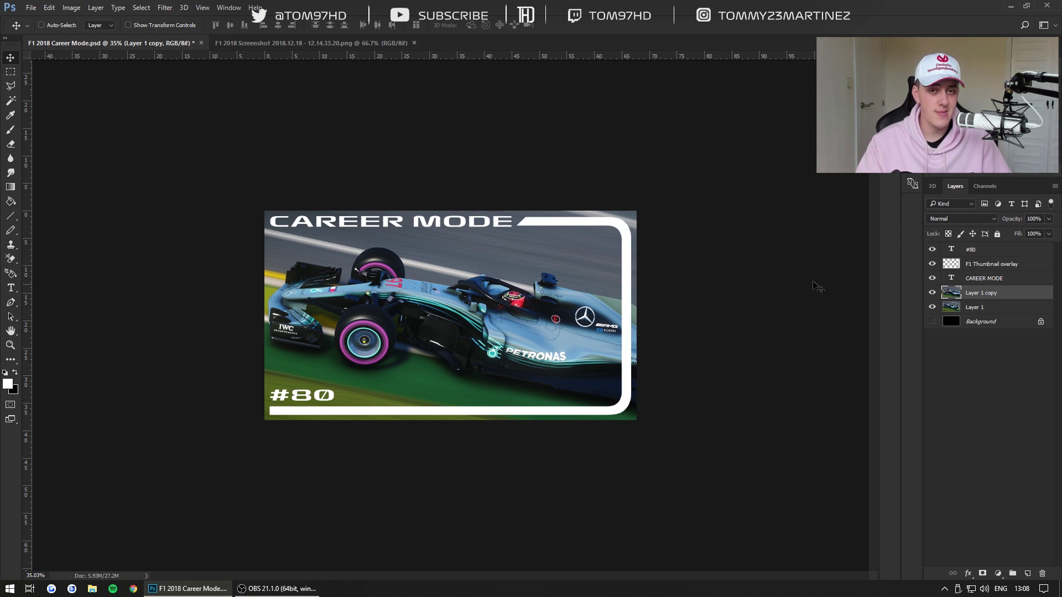
Duplicate Layer 1 copy within the F1 2018 Career Mode document, keeping the name Layer 1 copy 2.
right_click(993, 296)
left_click(854, 137)
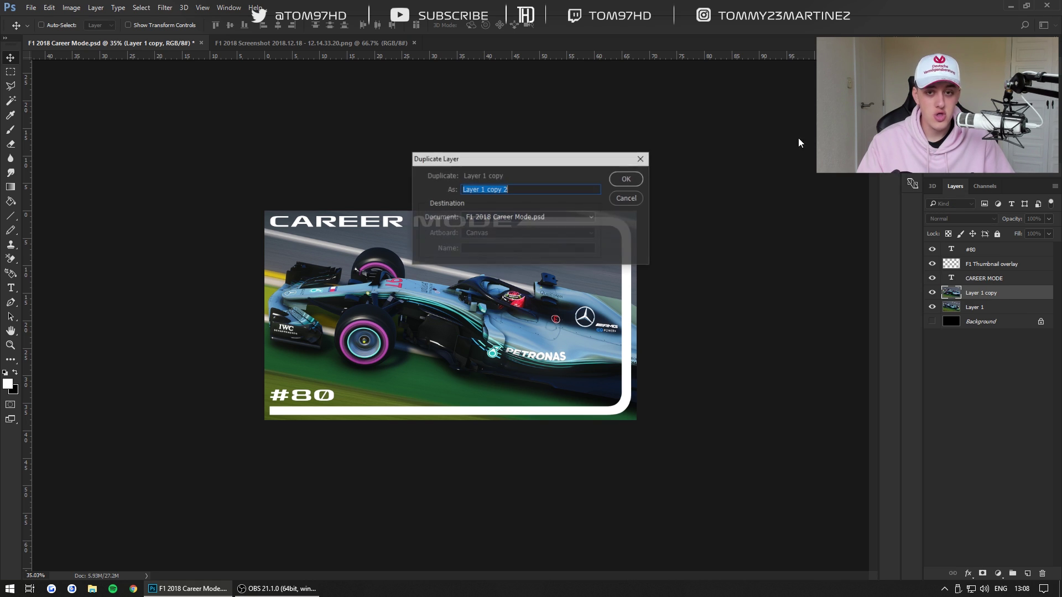
left_click(623, 178)
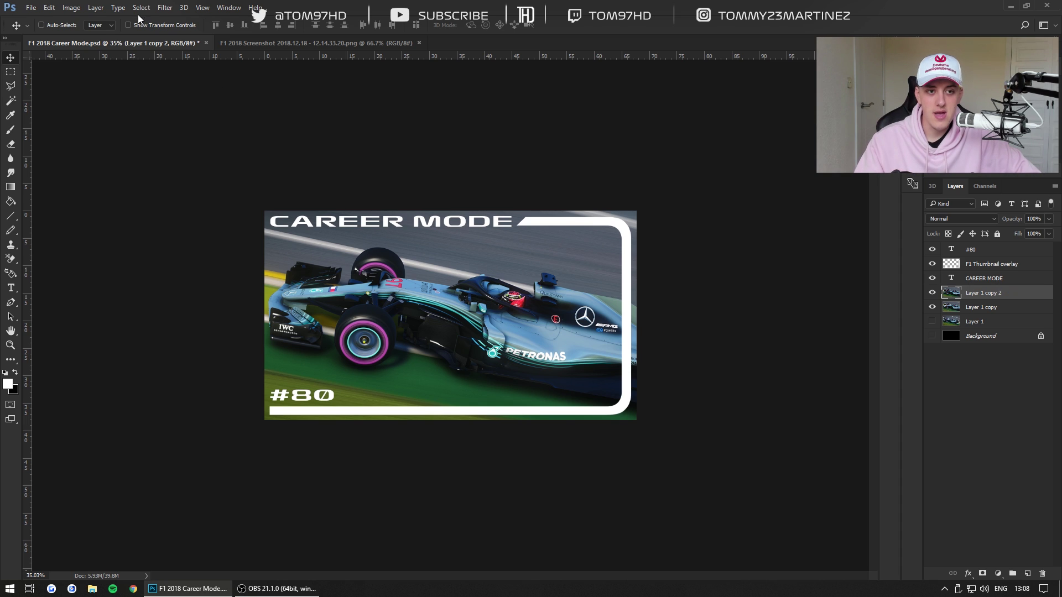
Start a Hue/Saturation adjustment on Layer 1 copy 2 with Colorize enabled.
left_click(70, 6)
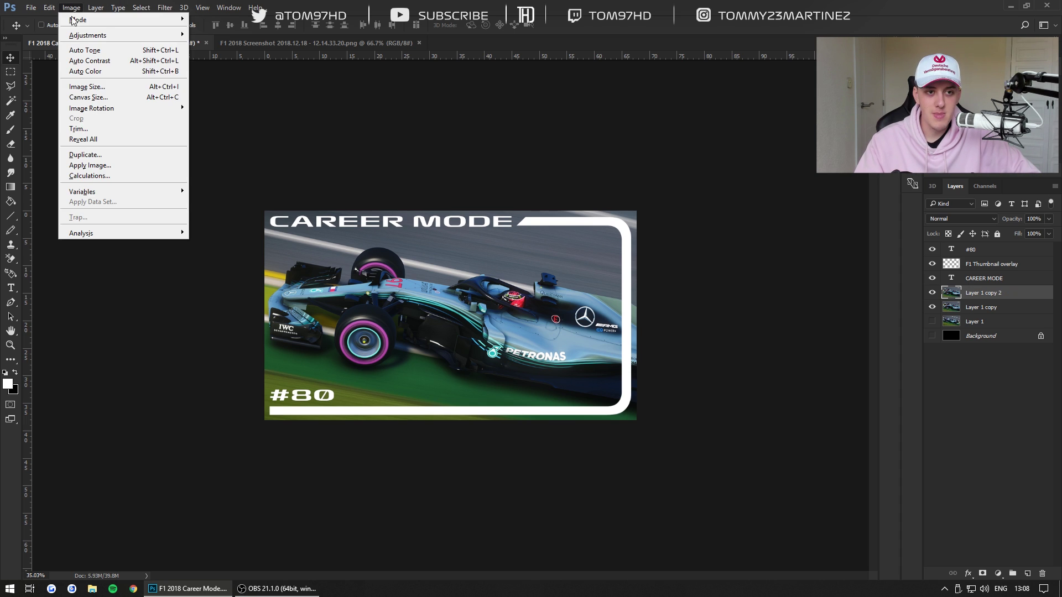
mouse_move(88, 35)
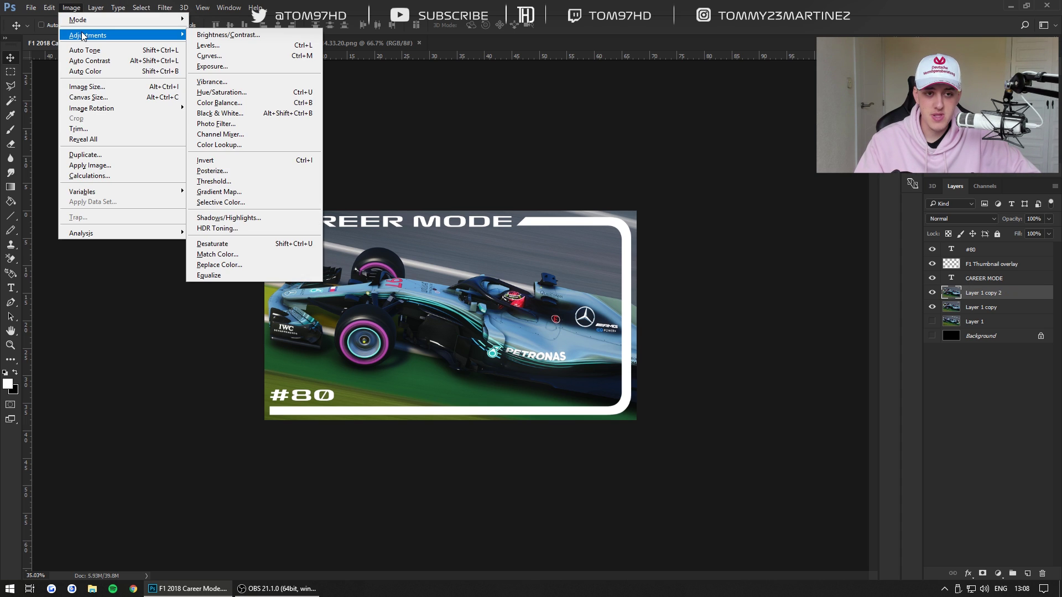
left_click(224, 94)
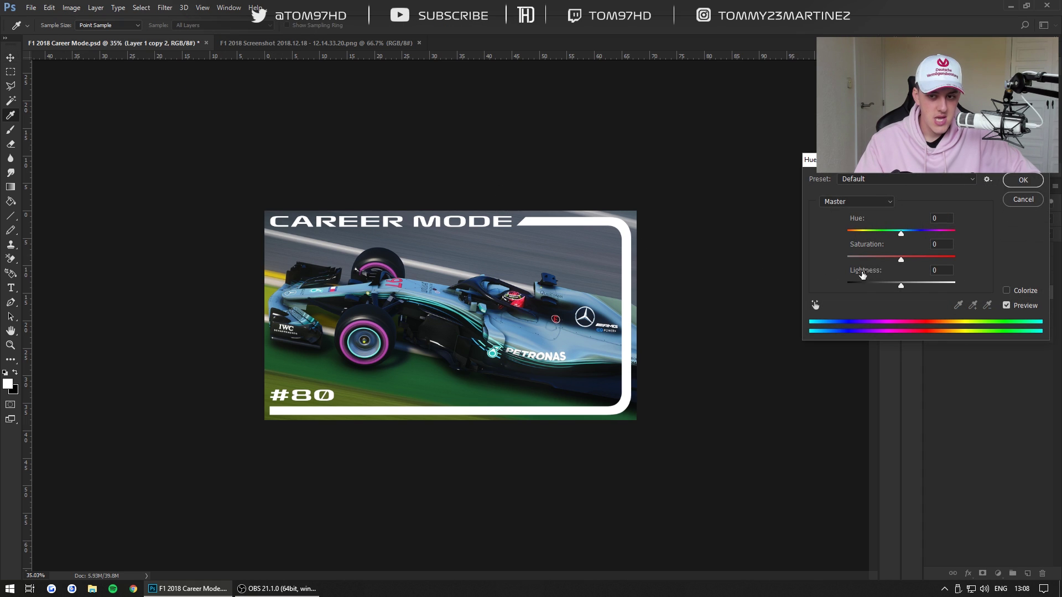
left_click_drag(823, 140, 751, 77)
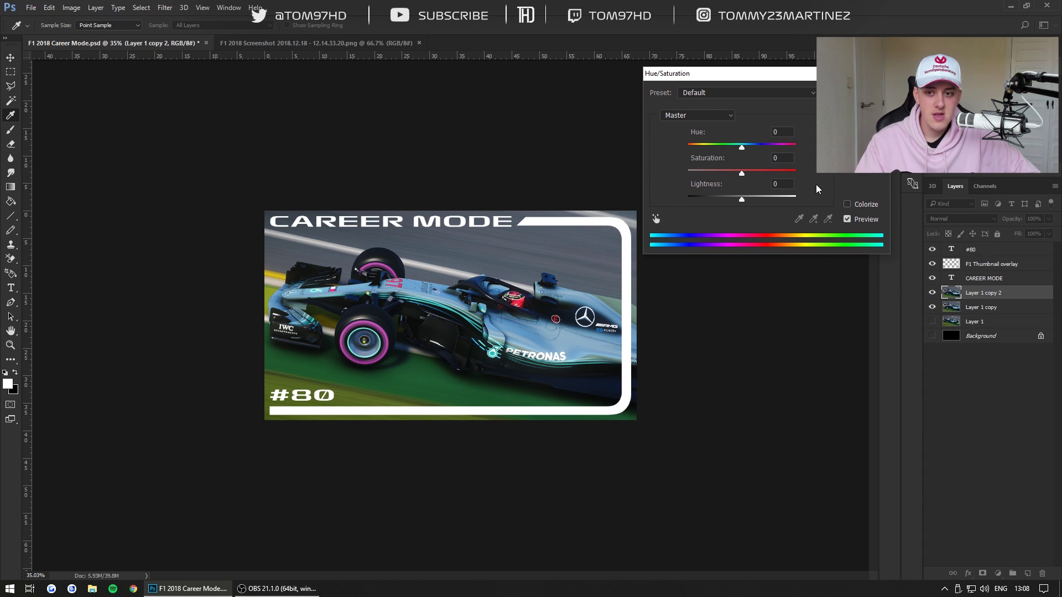
left_click(847, 204)
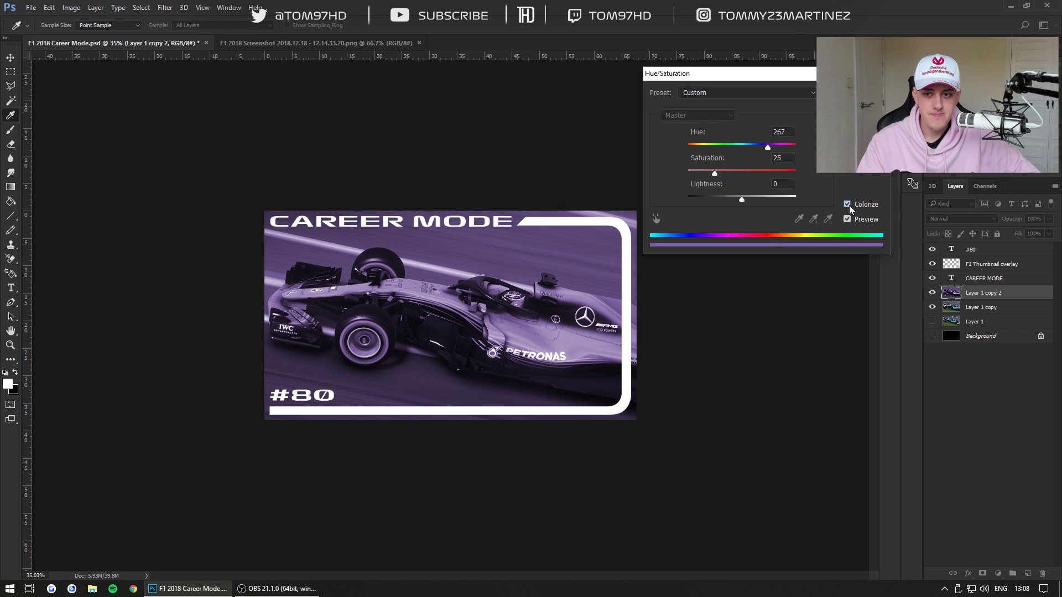
left_click(847, 204)
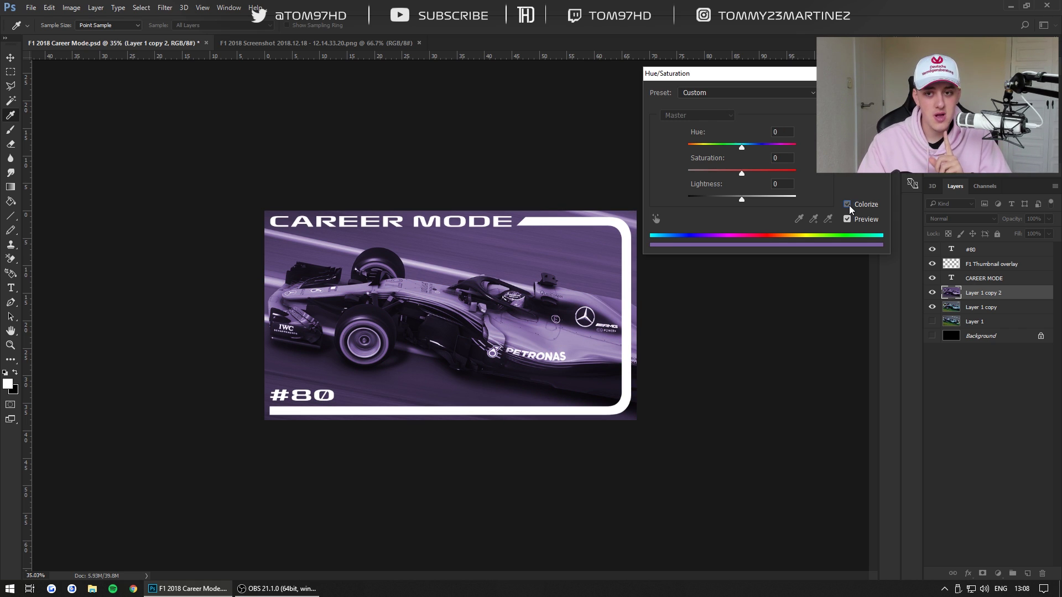
mouse_move(742, 146)
left_mouse_down()
mouse_move(772, 146)
mouse_move(688, 144)
mouse_move(794, 143)
mouse_move(673, 151)
mouse_move(744, 148)
left_mouse_up()
left_click(847, 204)
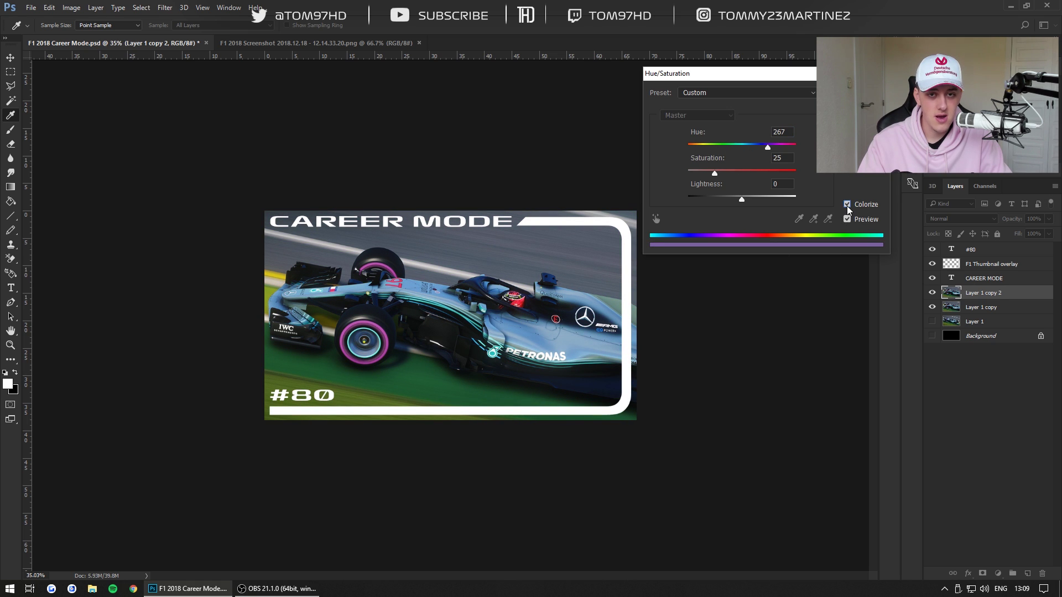
Set the colorize saturation to 100, try hues 360, 220 and 170, and apply the adjustment with hue 190.
left_click_drag(766, 148, 812, 144)
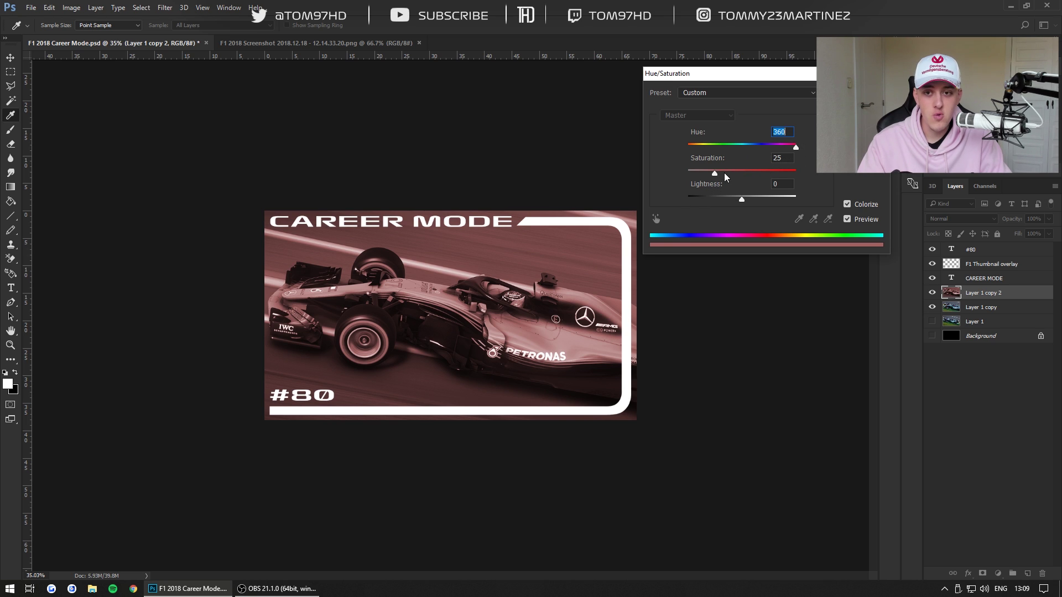
left_click_drag(714, 173, 839, 180)
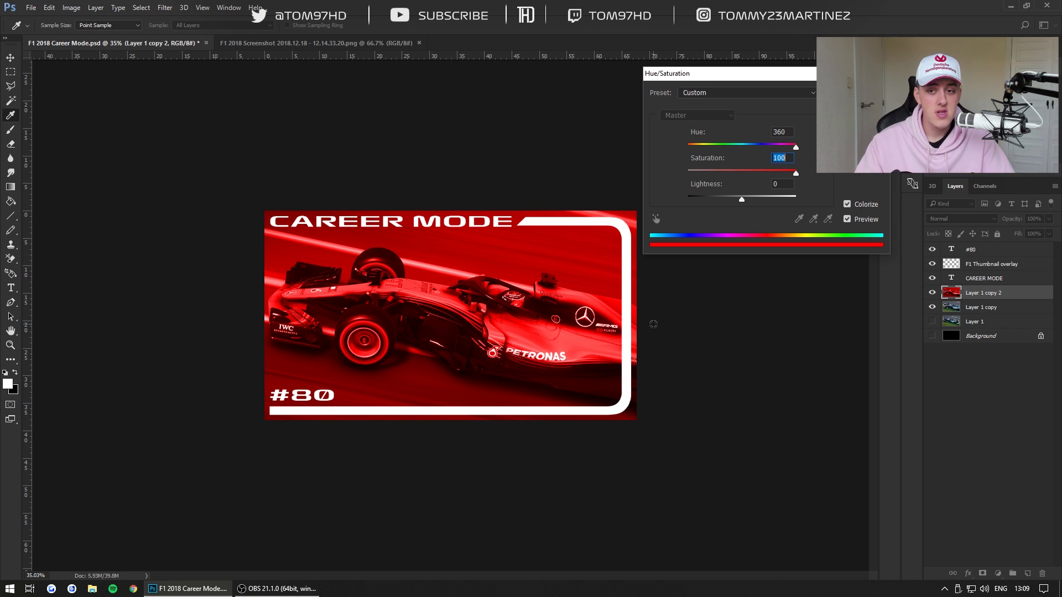
left_click_drag(781, 132, 774, 130)
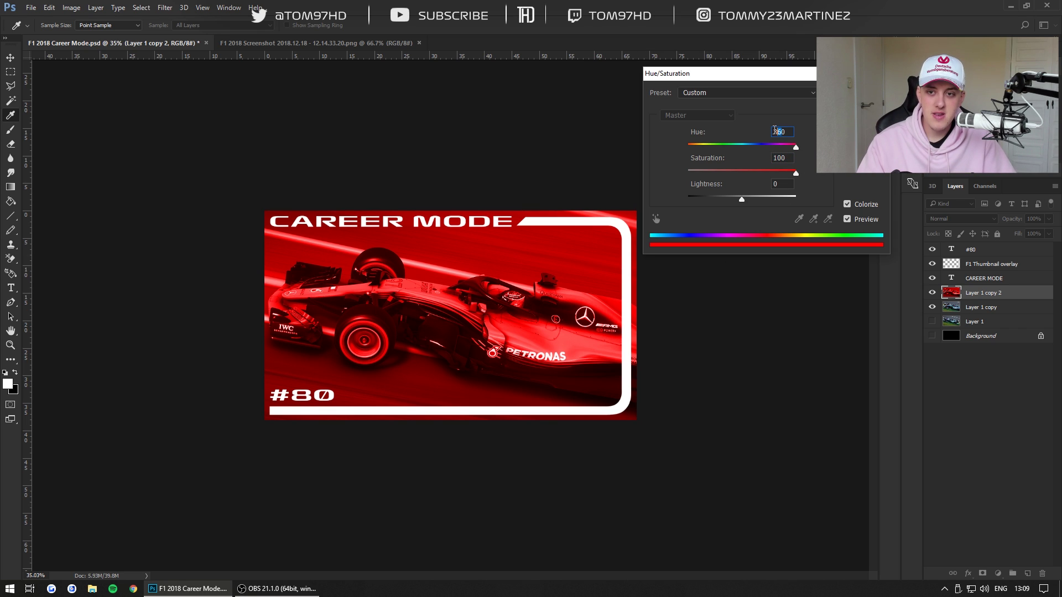
type("220")
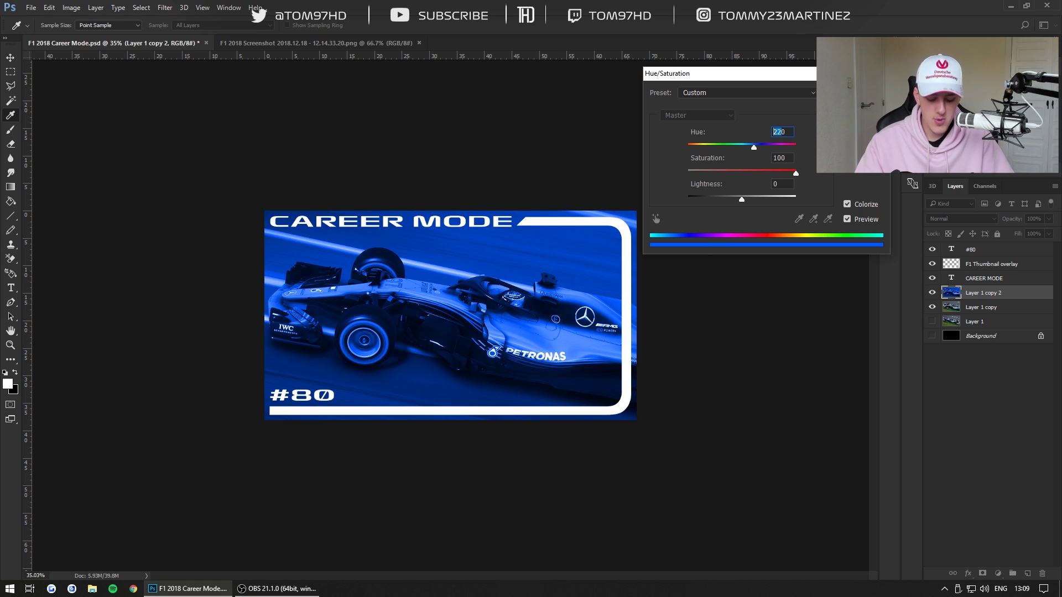
type("170")
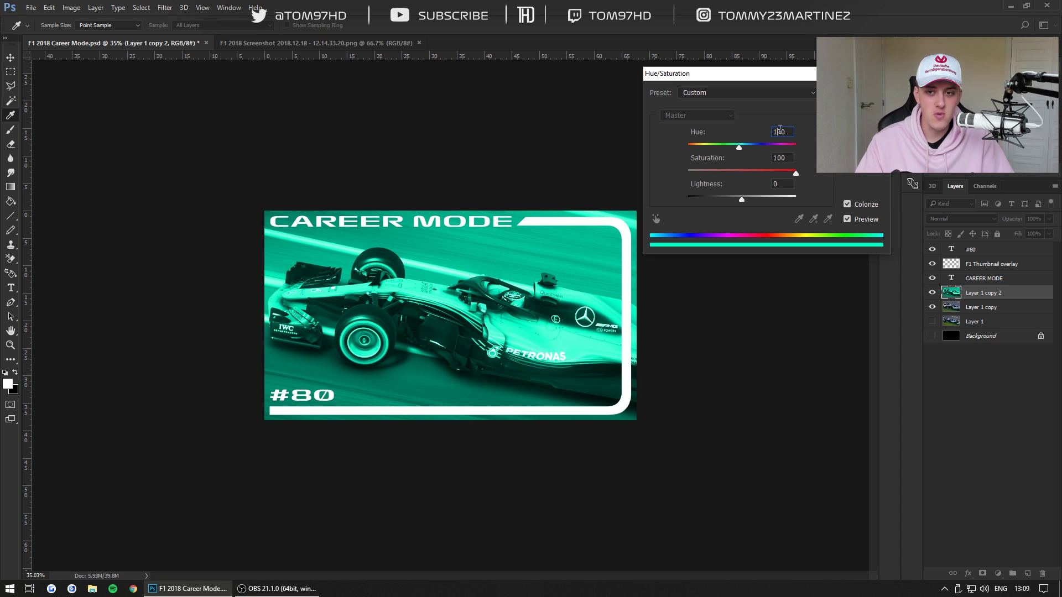
type("9")
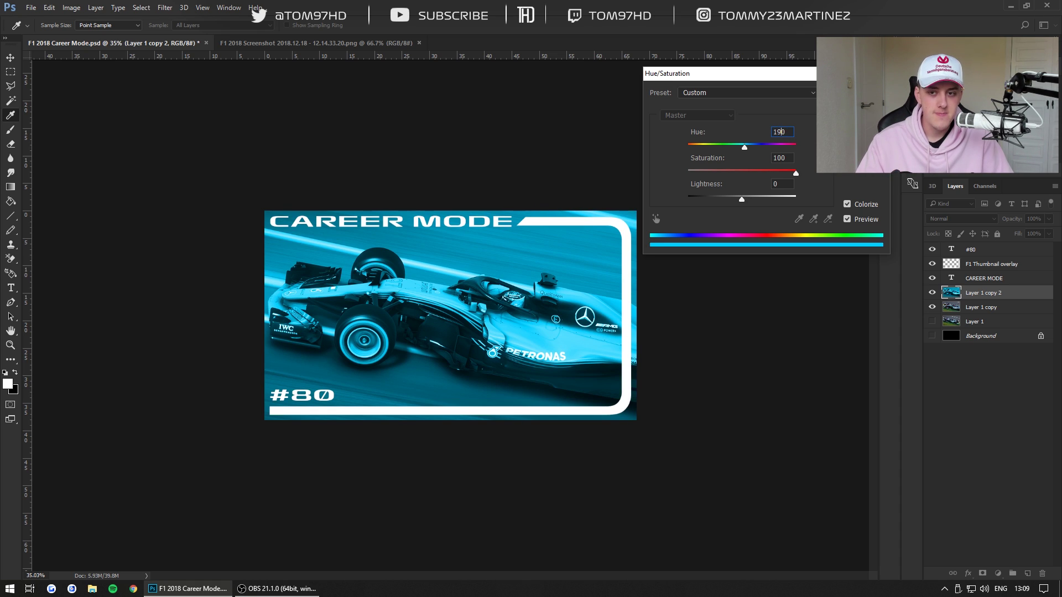
key("Return")
key("v")
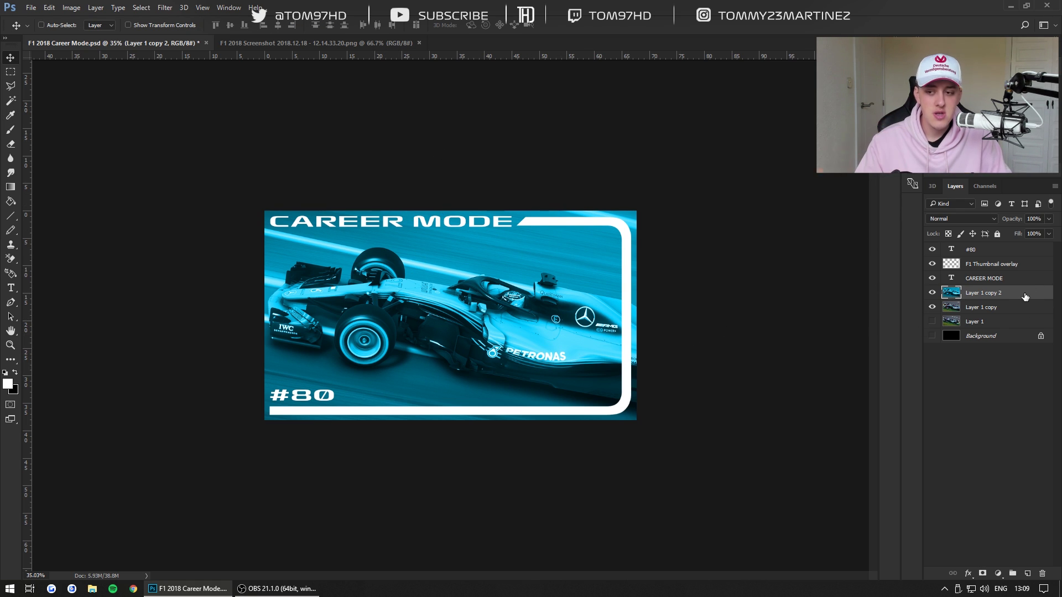
Duplicate the cyan Layer 1 copy 2 in the same document, keeping the name Layer 1 copy 3.
right_click(1025, 297)
left_click(913, 125)
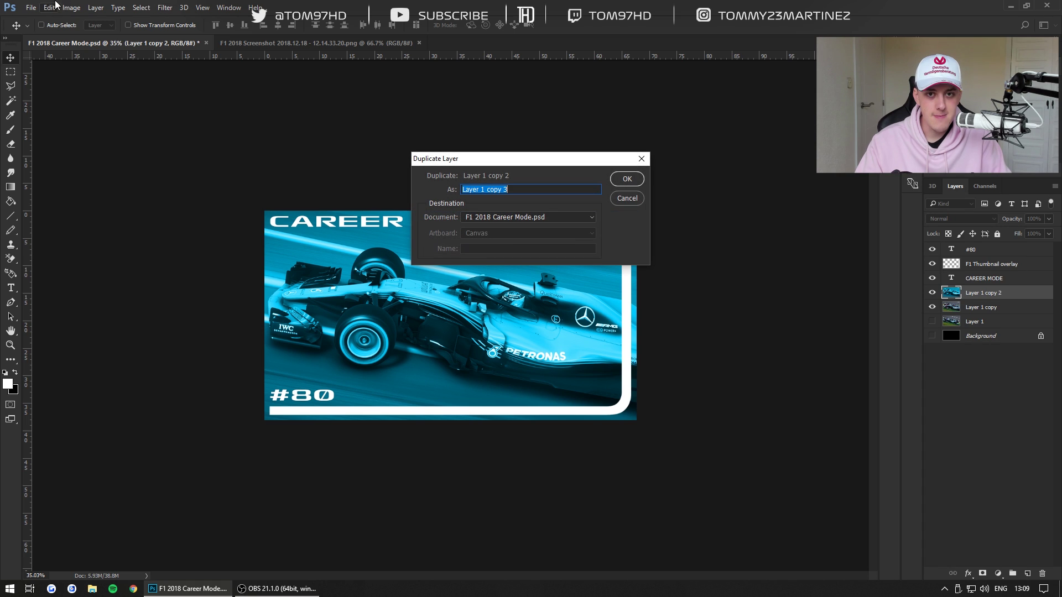
left_click(628, 178)
Colorize Layer 1 copy 3 using Hue/Saturation with hue 210 and saturation 100, and move it directly beneath Layer 1 copy 2.
left_click(71, 8)
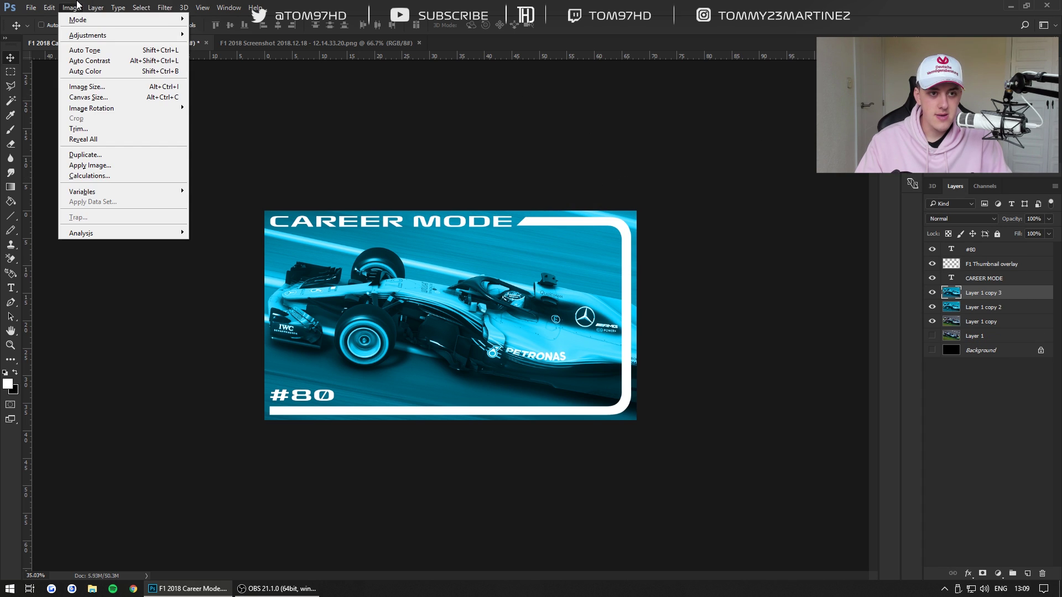
mouse_move(83, 36)
left_click(221, 92)
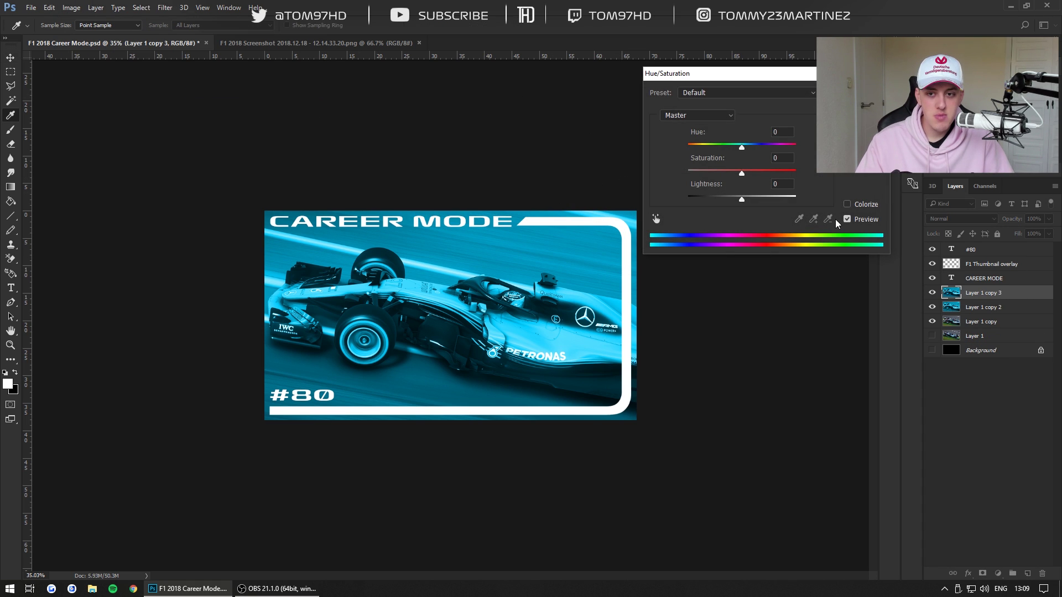
left_click(847, 204)
left_click_drag(713, 172, 912, 178)
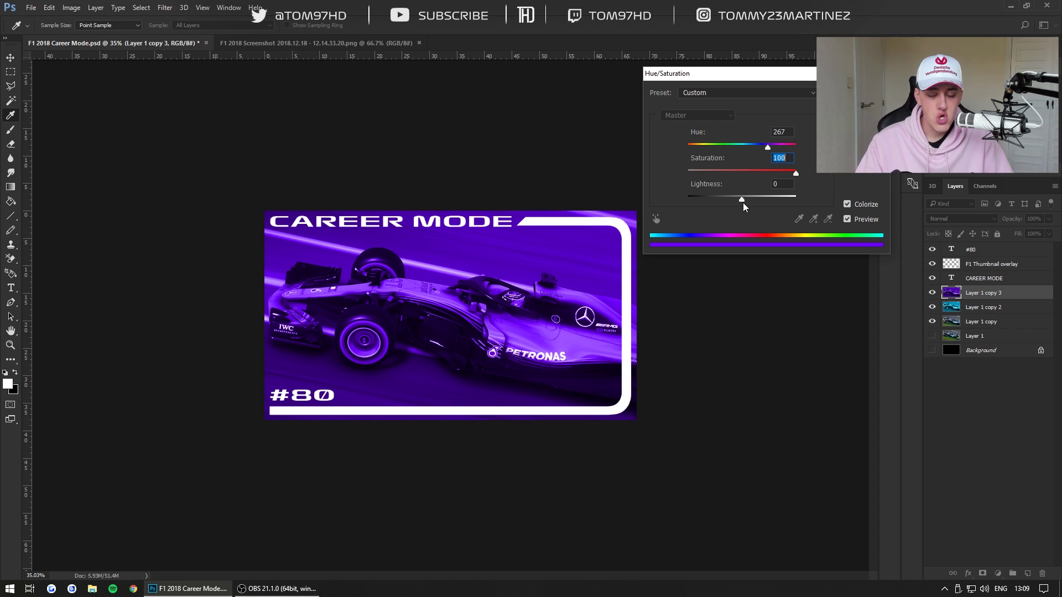
double_click(779, 131)
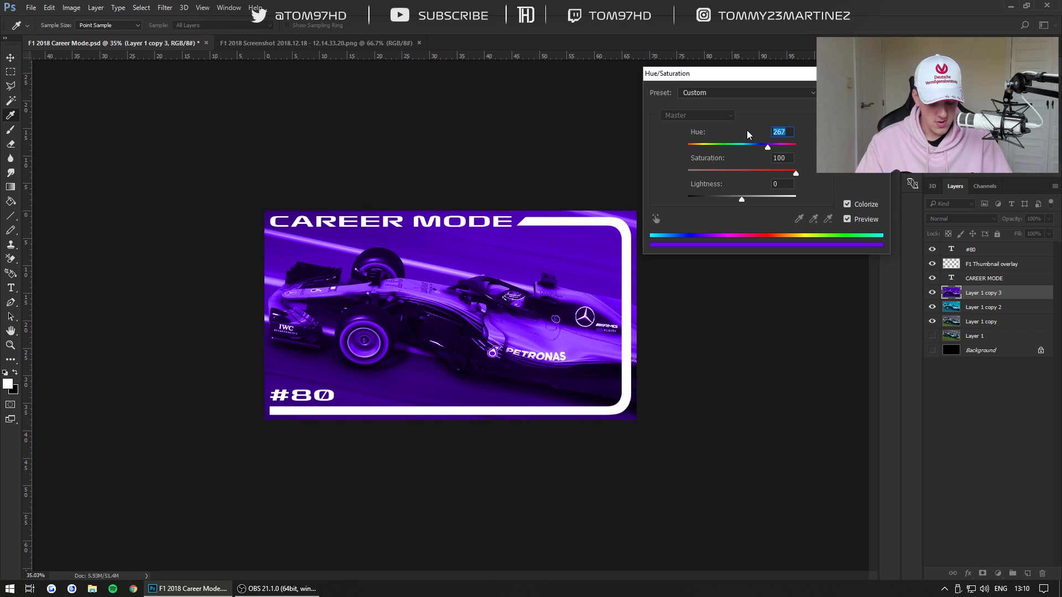
type("210")
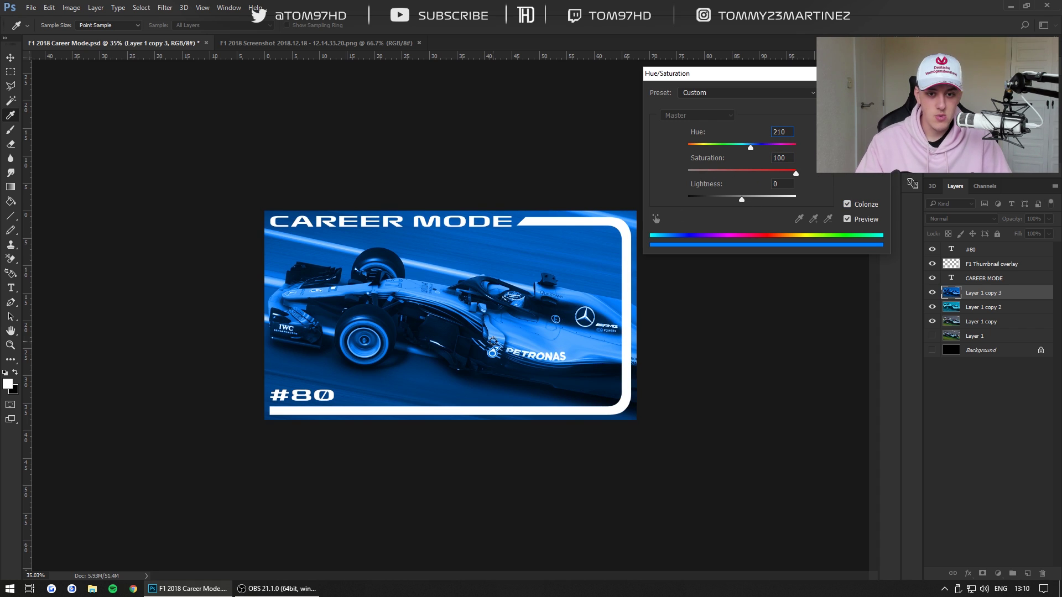
key("Return")
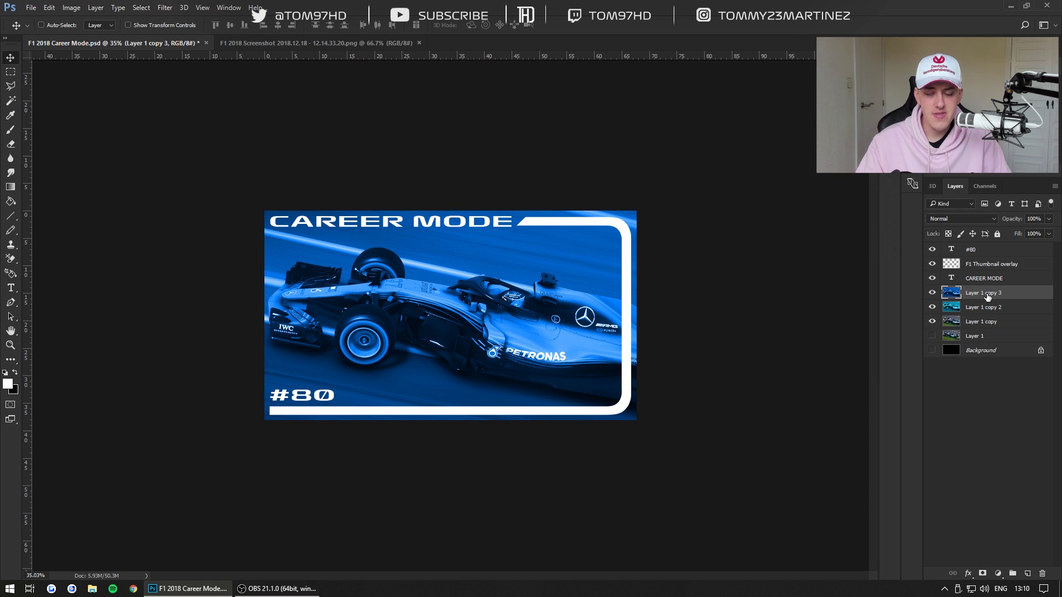
left_click_drag(987, 297, 987, 313)
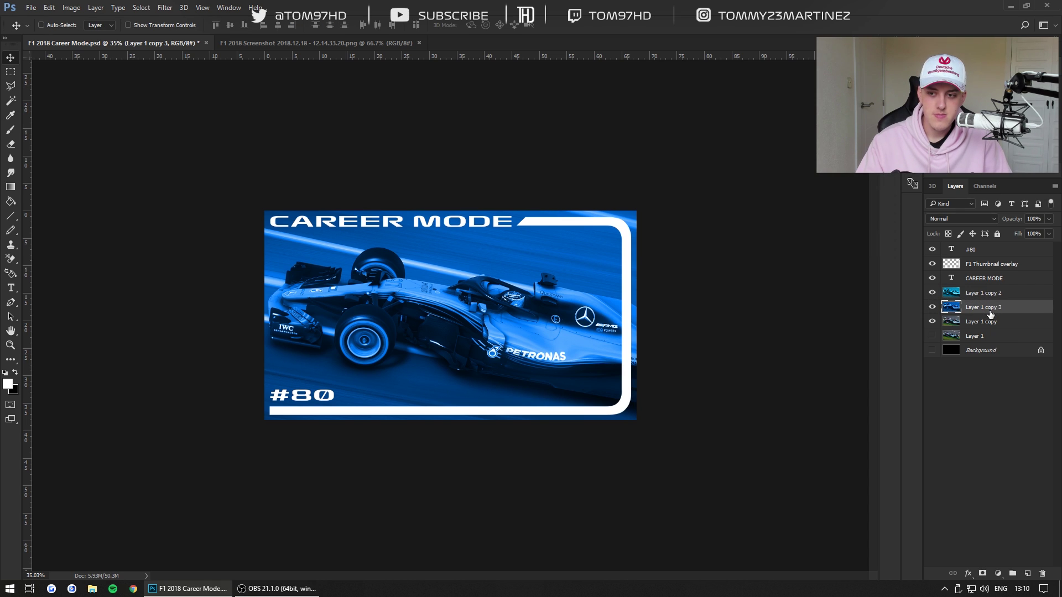
Erase soft diagonal streaks across the cyan Layer 1 copy 2 using the Eraser at 50% flow to reveal the blue layer beneath.
left_click(11, 145)
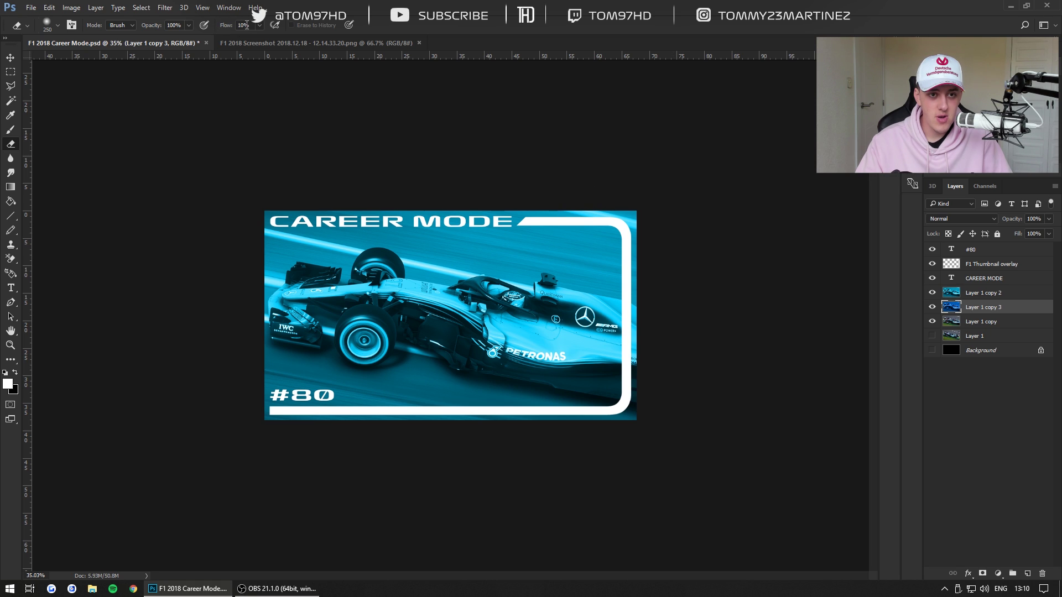
type("5")
key("Return")
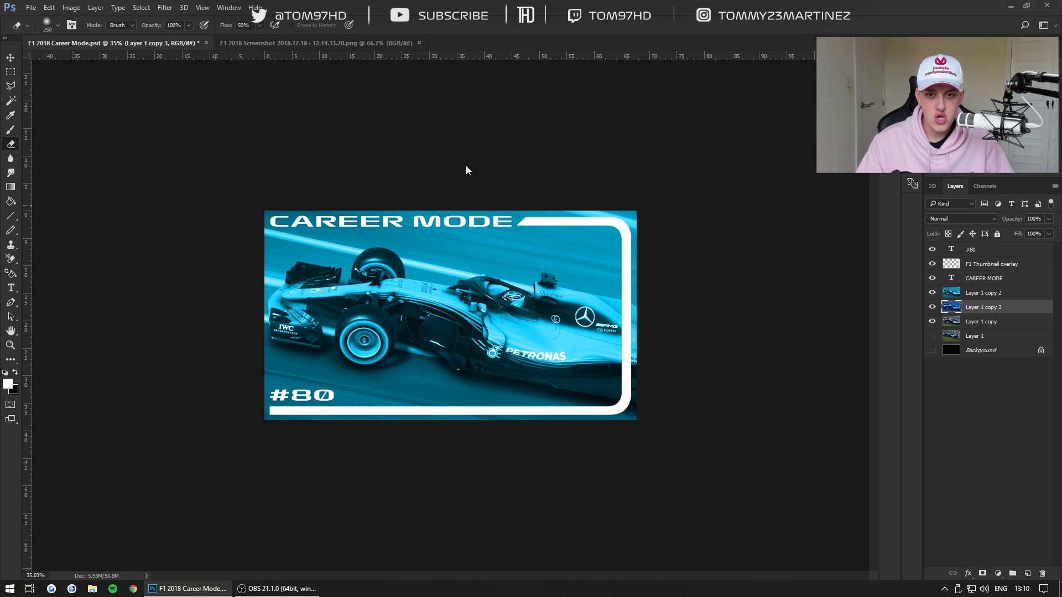
left_click(49, 7)
key("Escape")
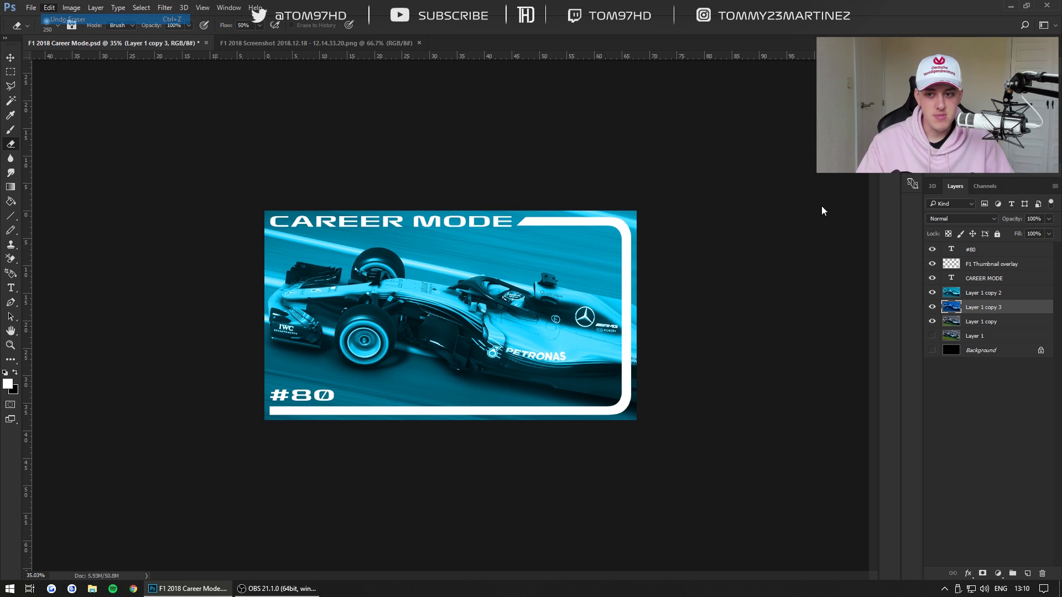
key("alt+bracketright")
left_click_drag(243, 172, 699, 196)
mouse_move(634, 225)
left_mouse_down()
mouse_move(65, 263)
mouse_move(802, 326)
mouse_move(17, 407)
left_mouse_up()
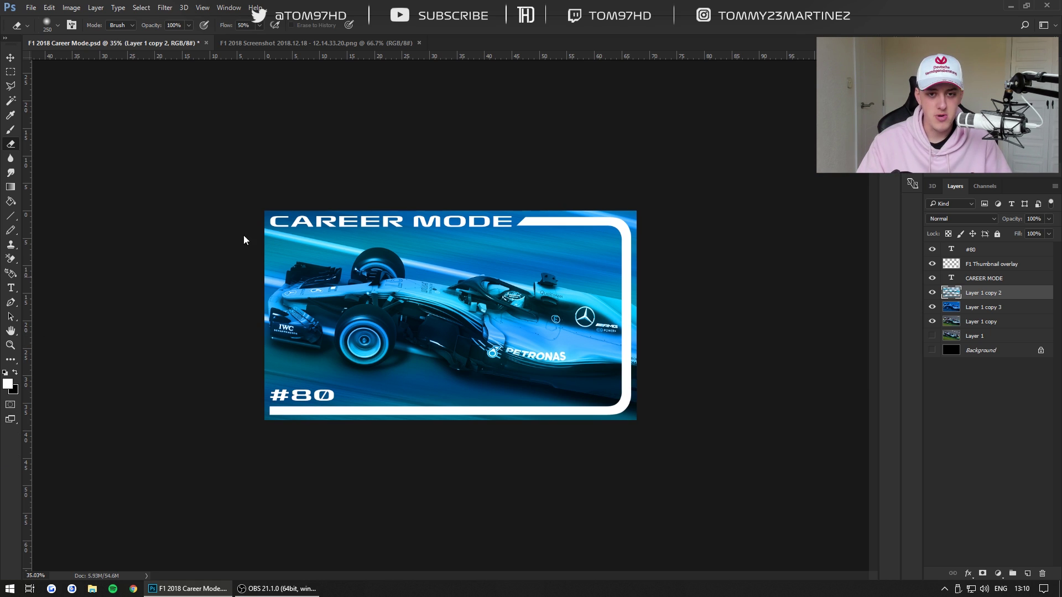
Delete the cyan Layer 1 copy 2.
left_click(10, 58)
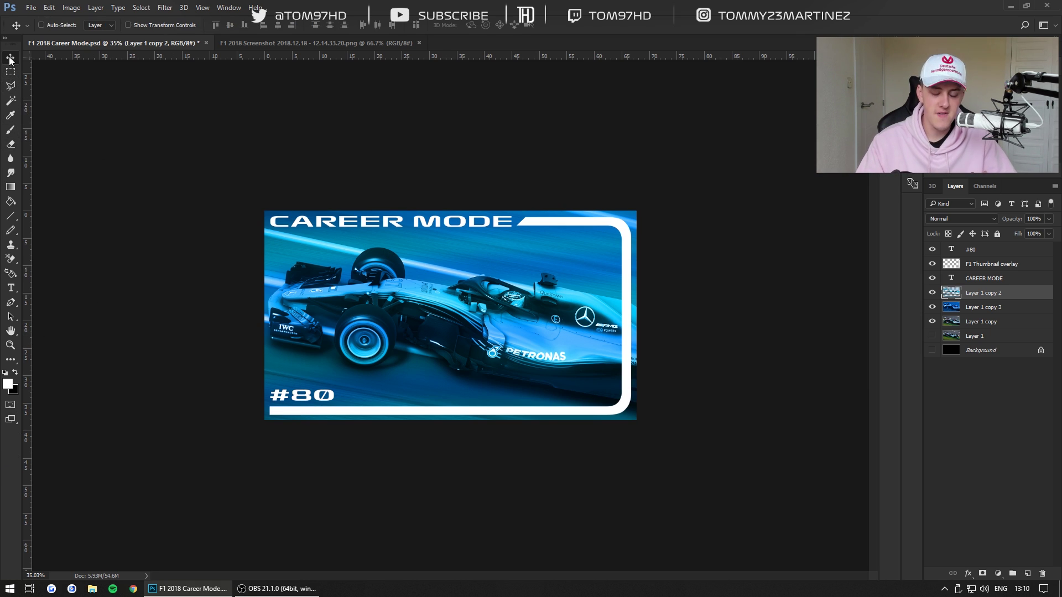
right_click(999, 298)
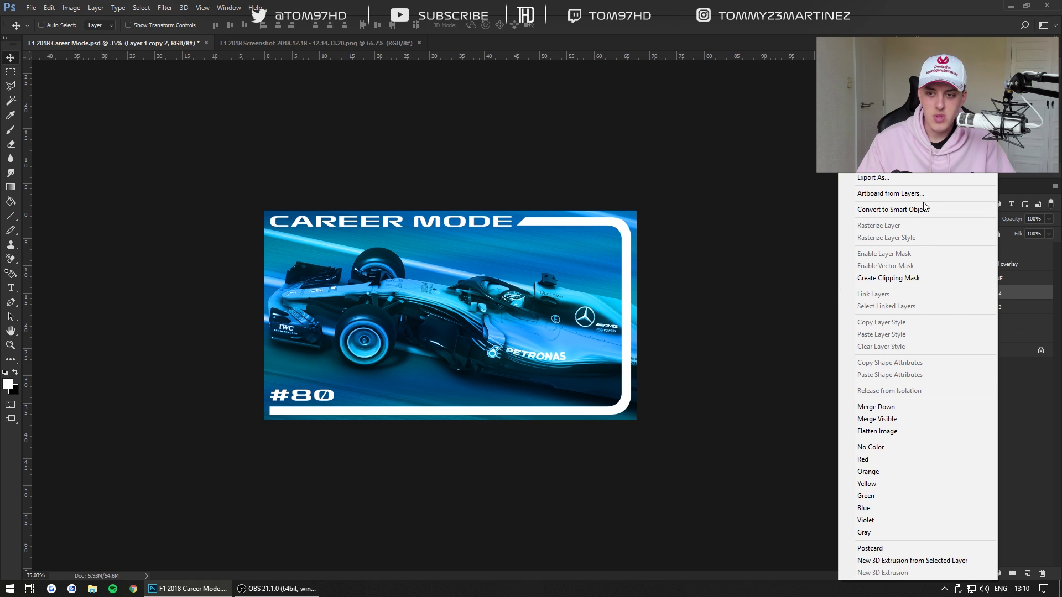
left_click(879, 150)
left_click(509, 216)
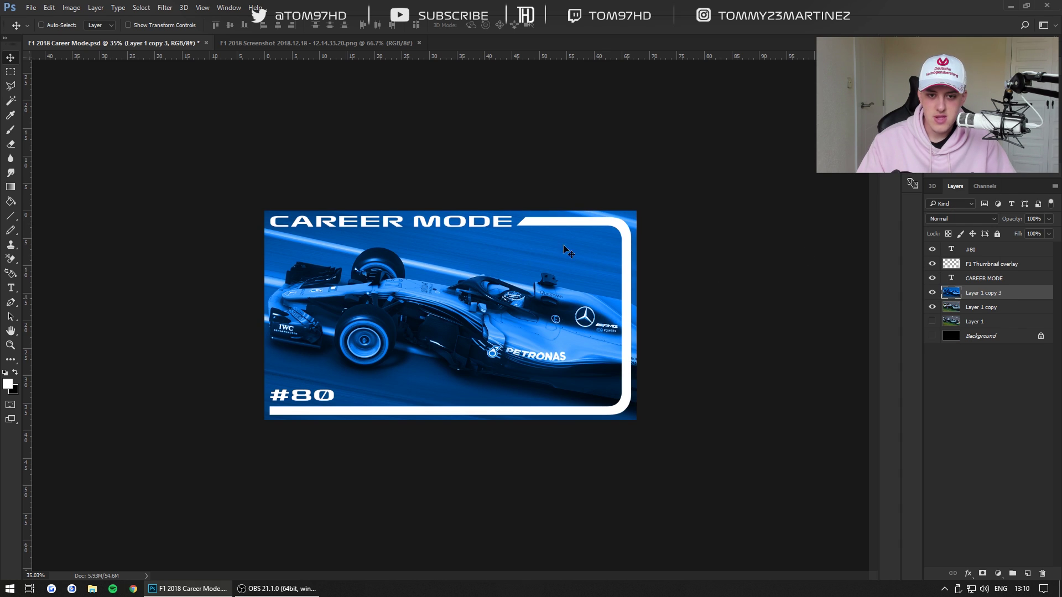
Colorize Layer 1 copy 3 using Hue/Saturation with hue 170 and saturation 100, and toggle its visibility to compare with the original colors.
left_click(71, 7)
mouse_move(83, 37)
left_click(238, 93)
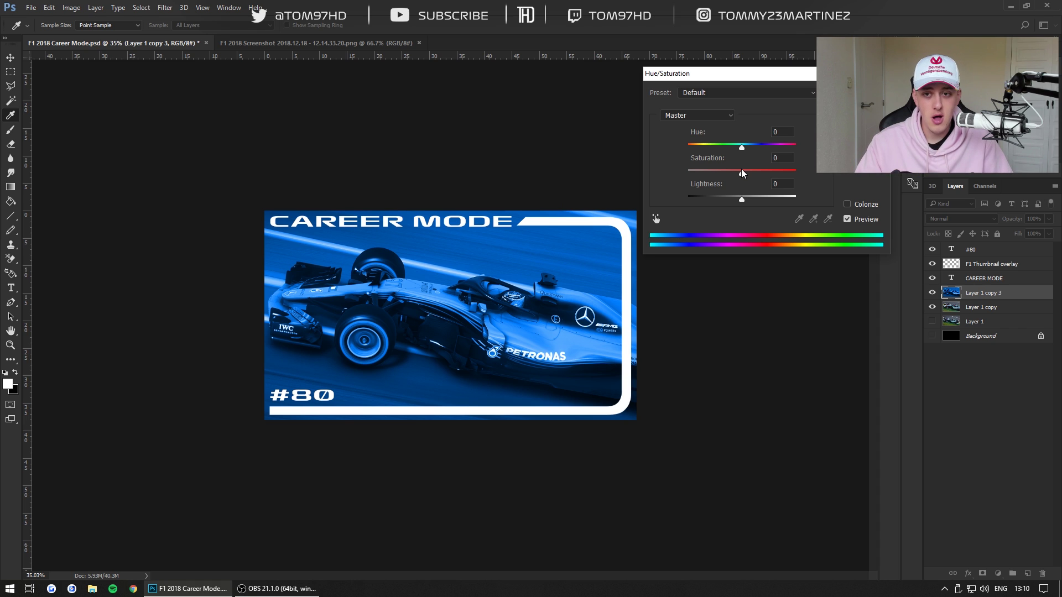
left_click(775, 131)
type("170")
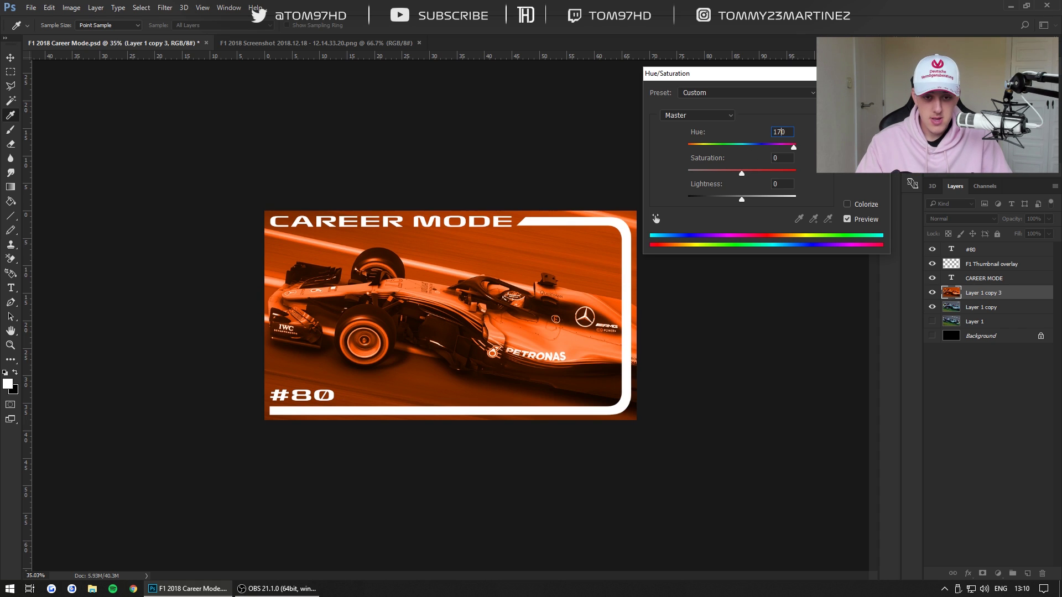
left_click(854, 205)
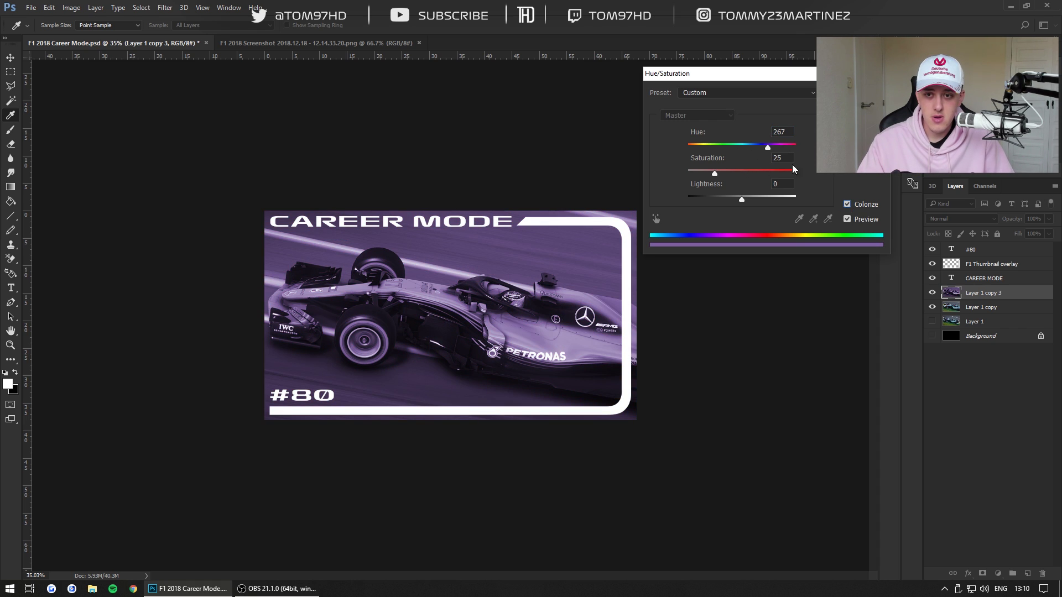
left_click_drag(790, 132, 711, 134)
type("170")
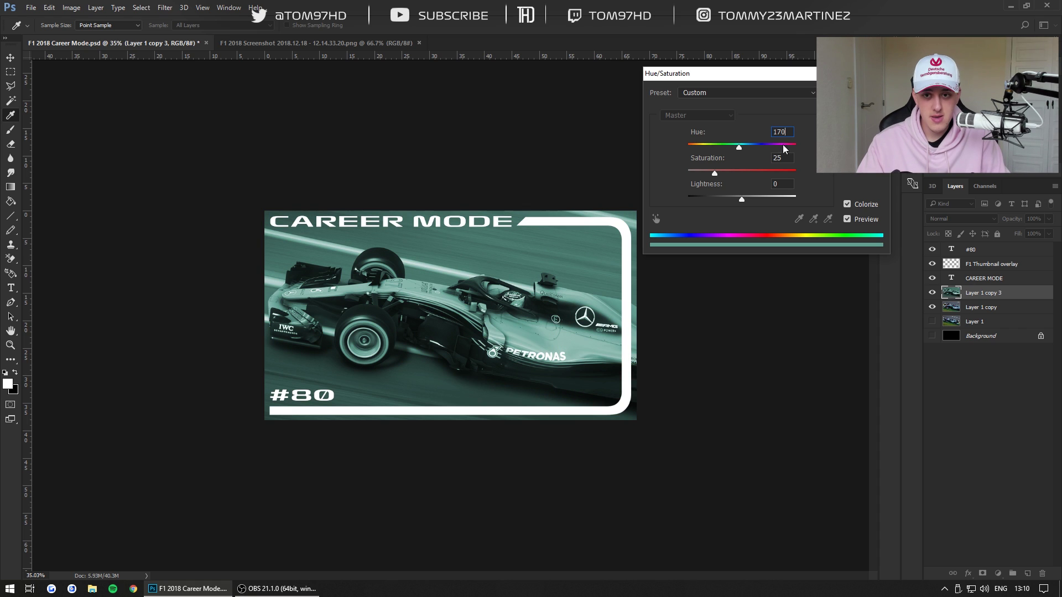
key("Tab")
type("100")
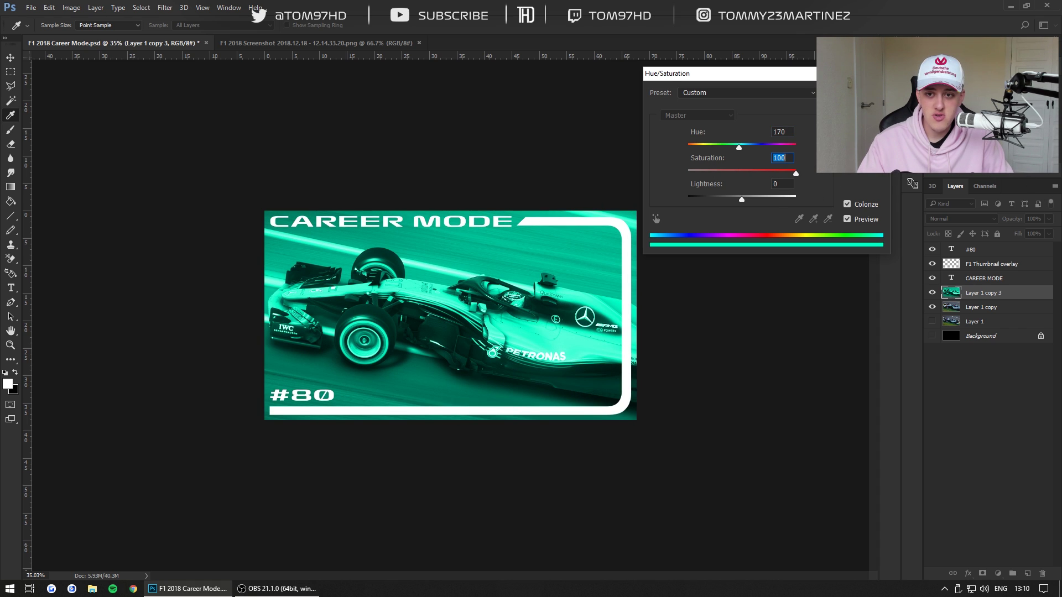
key("Return")
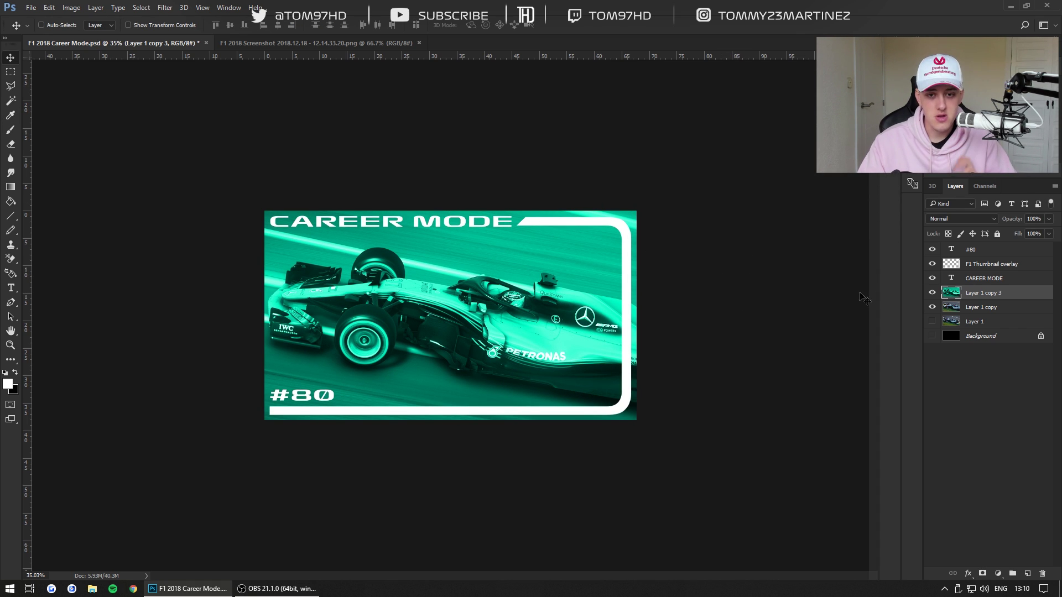
left_click(933, 293)
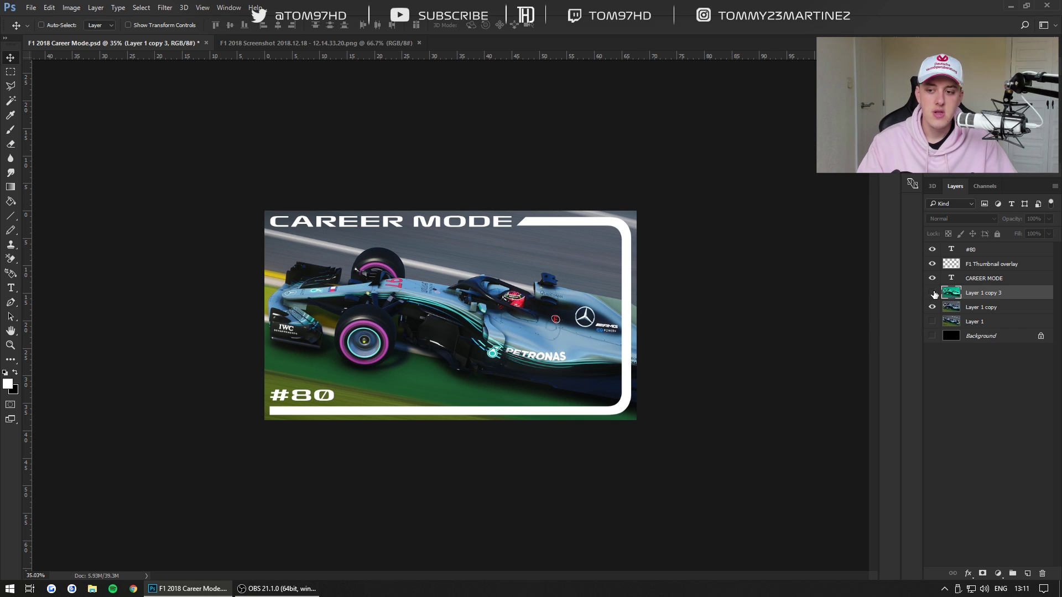
left_click(932, 293)
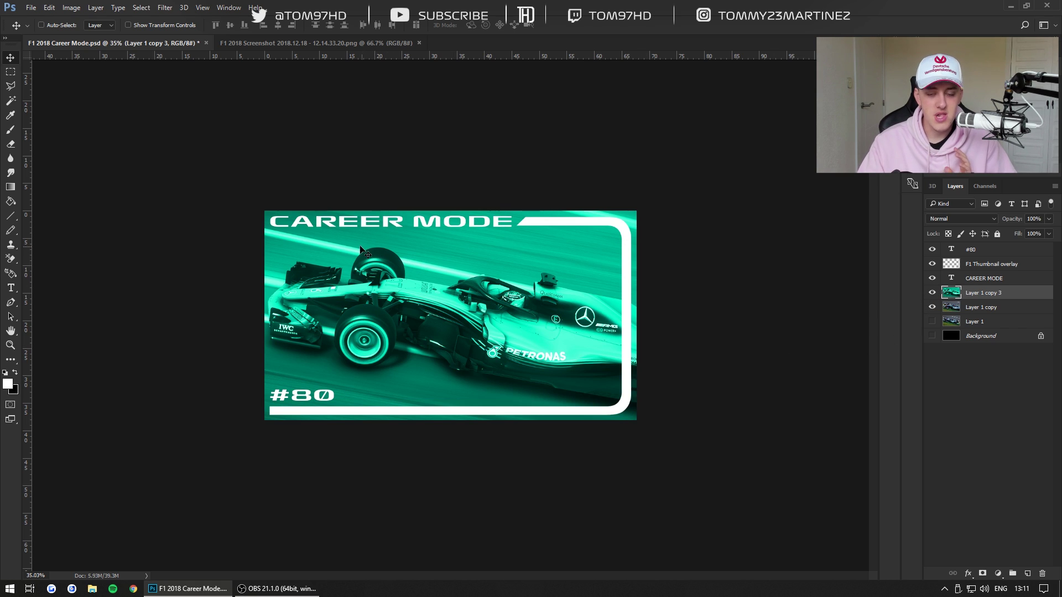
Start a Polygonal Lasso outline at the far tip of the car's front wing and trace around the wing's outer edge and IWC endplate.
scroll(367, 245, "up", 5)
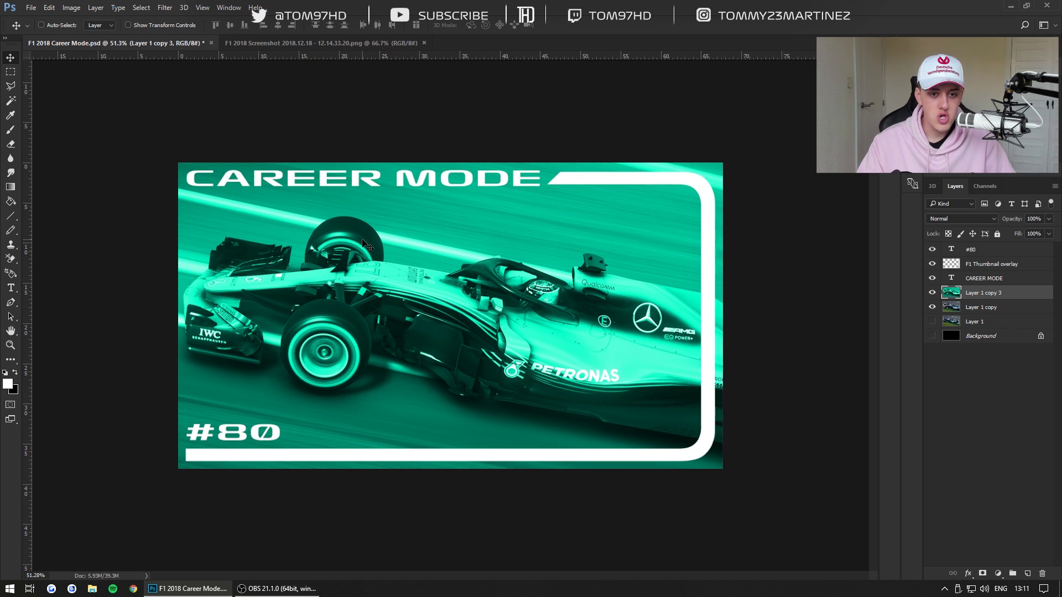
scroll(65, 244, "up", 2)
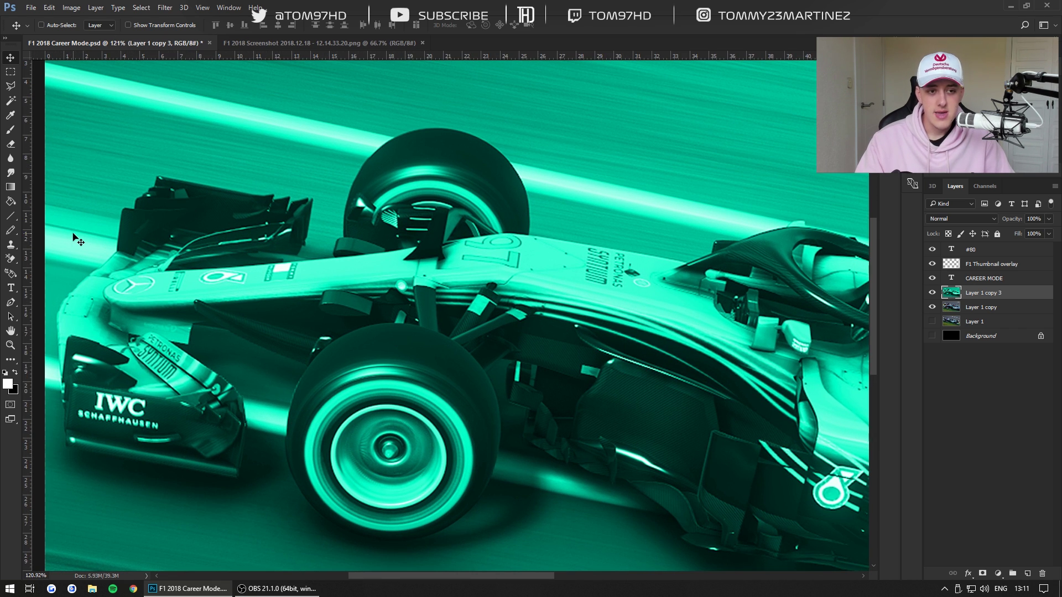
left_click(14, 88)
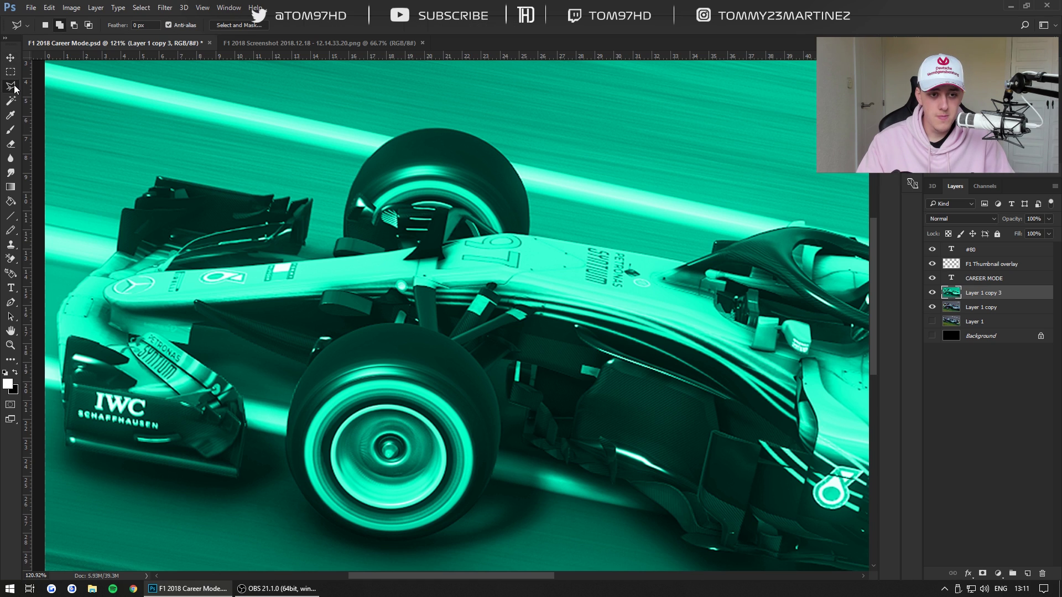
left_click(157, 176)
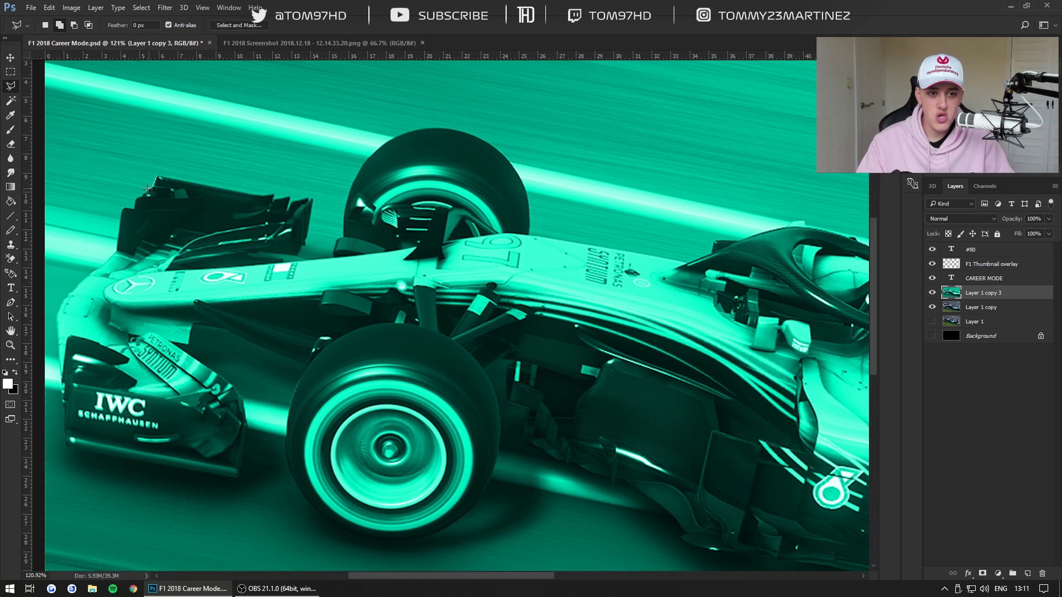
left_click(122, 209)
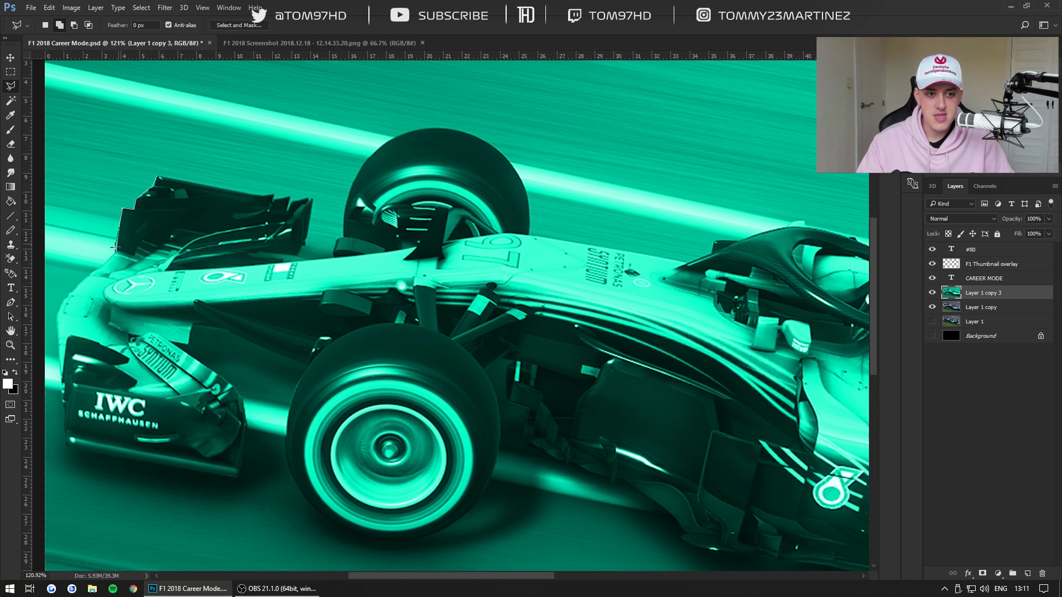
left_click(116, 251)
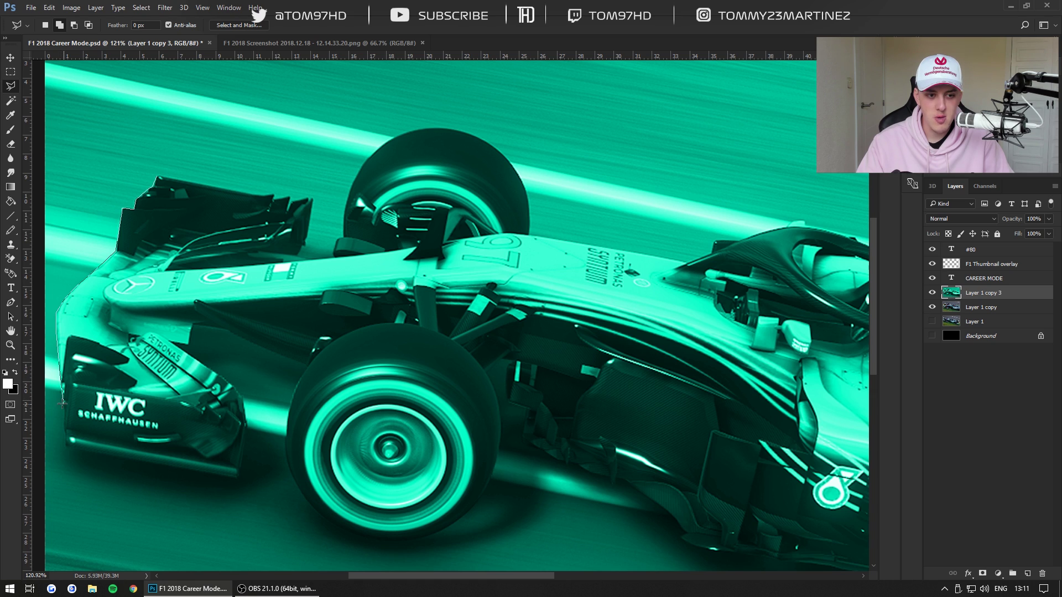
left_click(67, 446)
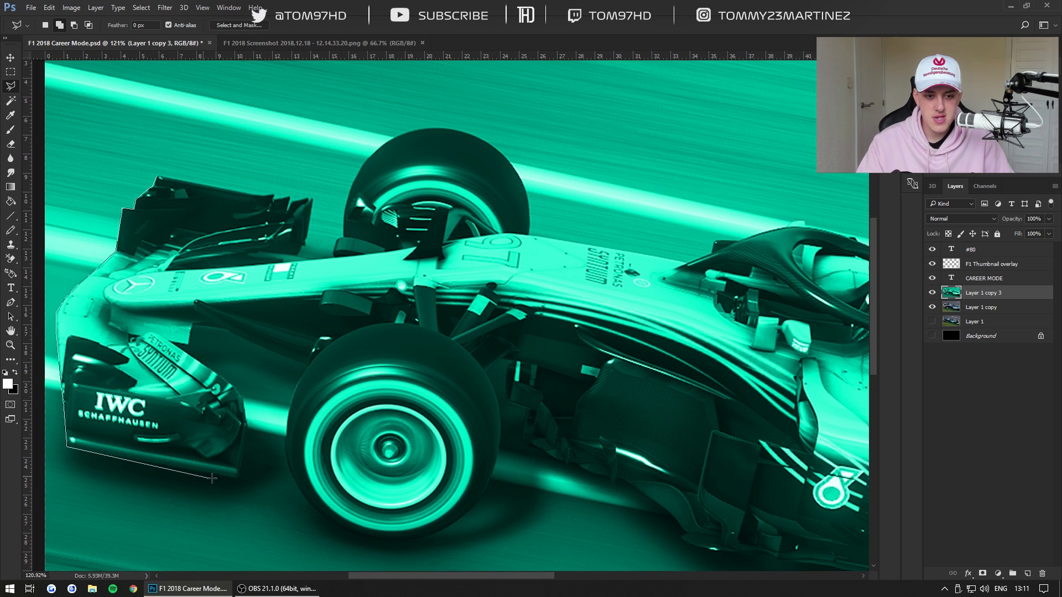
left_click(236, 480)
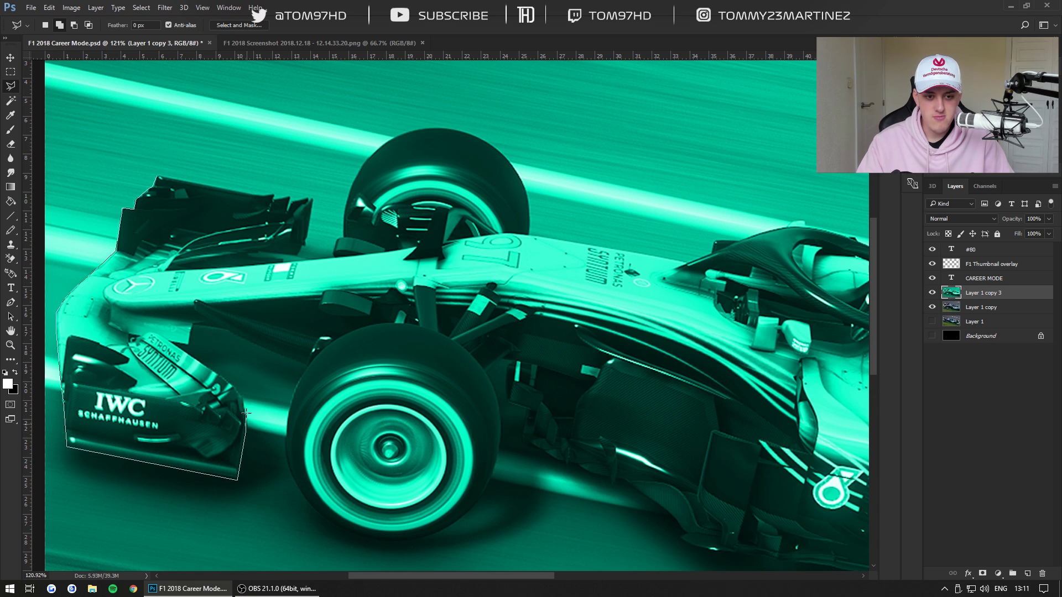
left_click(234, 386)
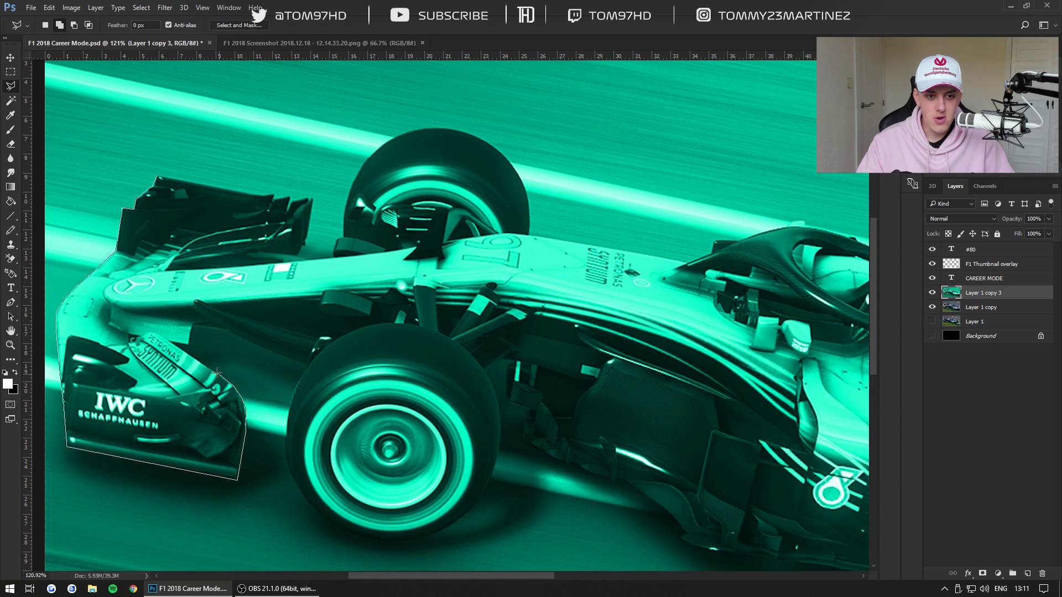
Continue the lasso outline from the front wing along the dark bodywork beneath the nose to the near front tyre.
left_click(189, 343)
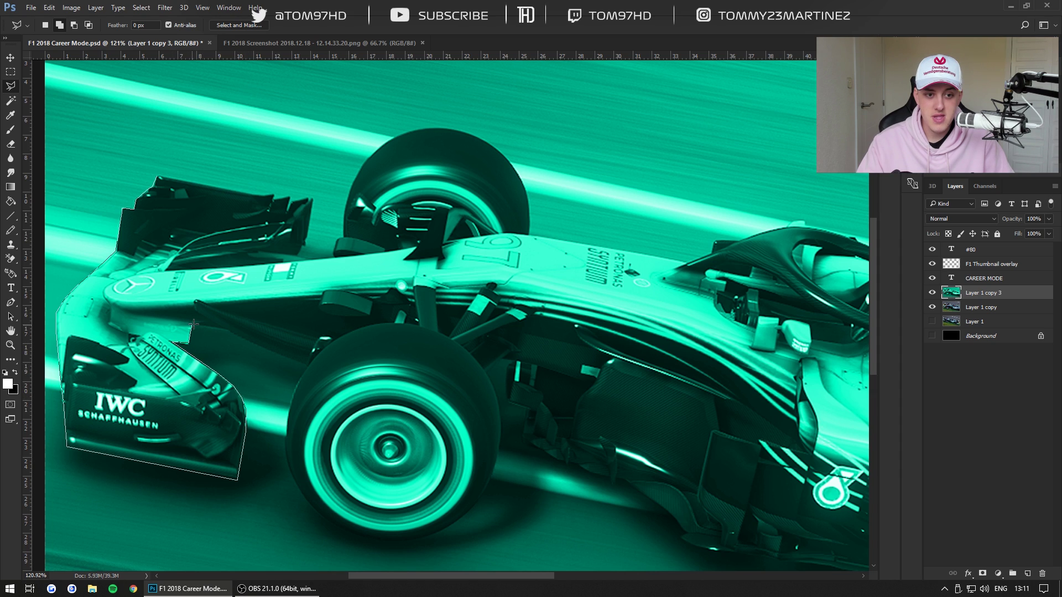
left_click(193, 325)
left_click(225, 330)
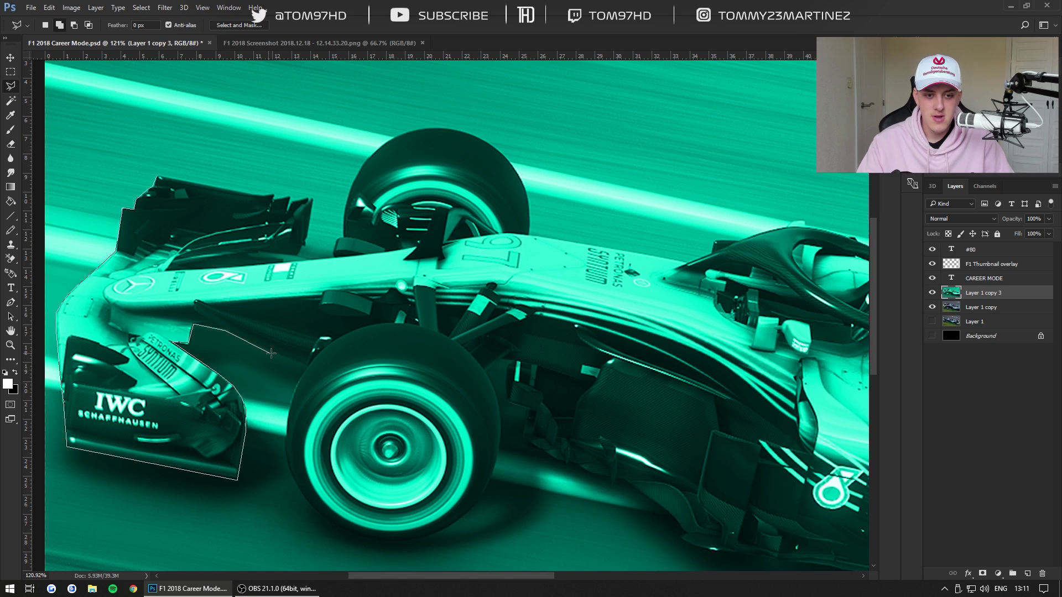
left_click(308, 366)
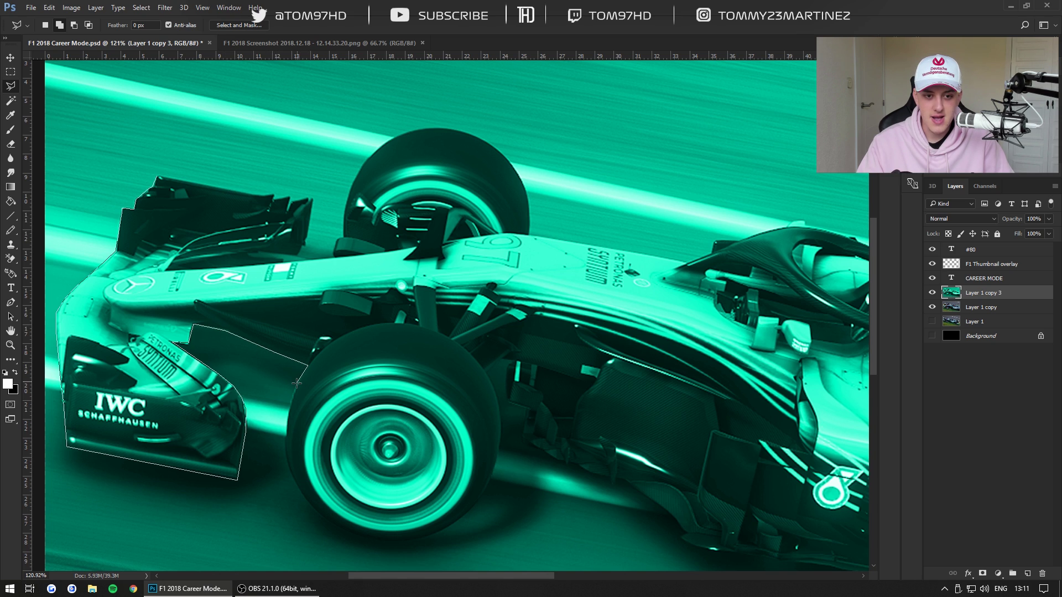
Trace the lasso outline around the outer and lower edge of the near front tyre up to the car's floor.
left_click(295, 387)
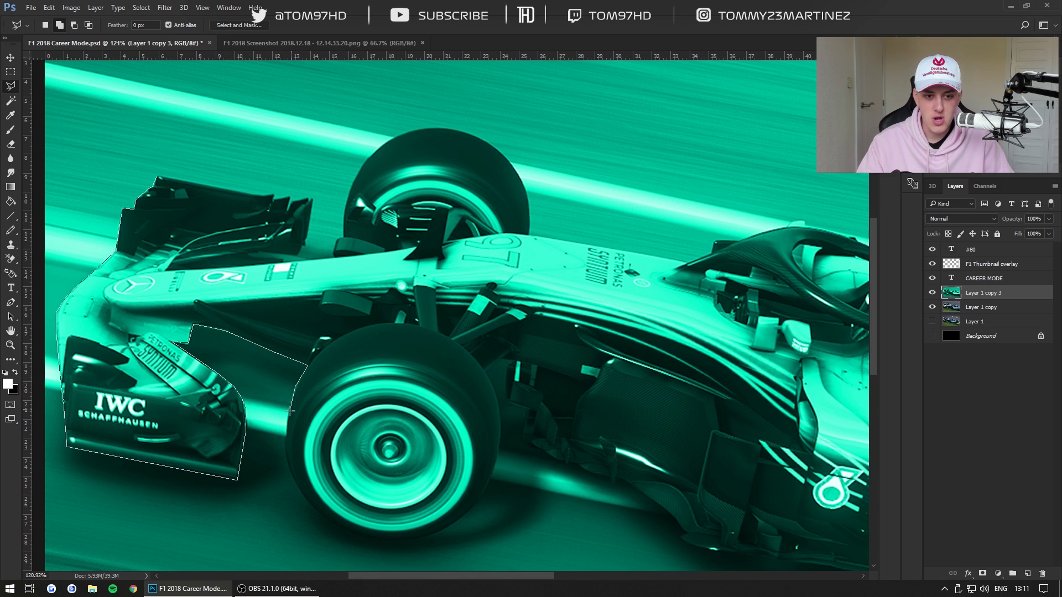
left_click(287, 442)
left_click(290, 464)
left_click(302, 494)
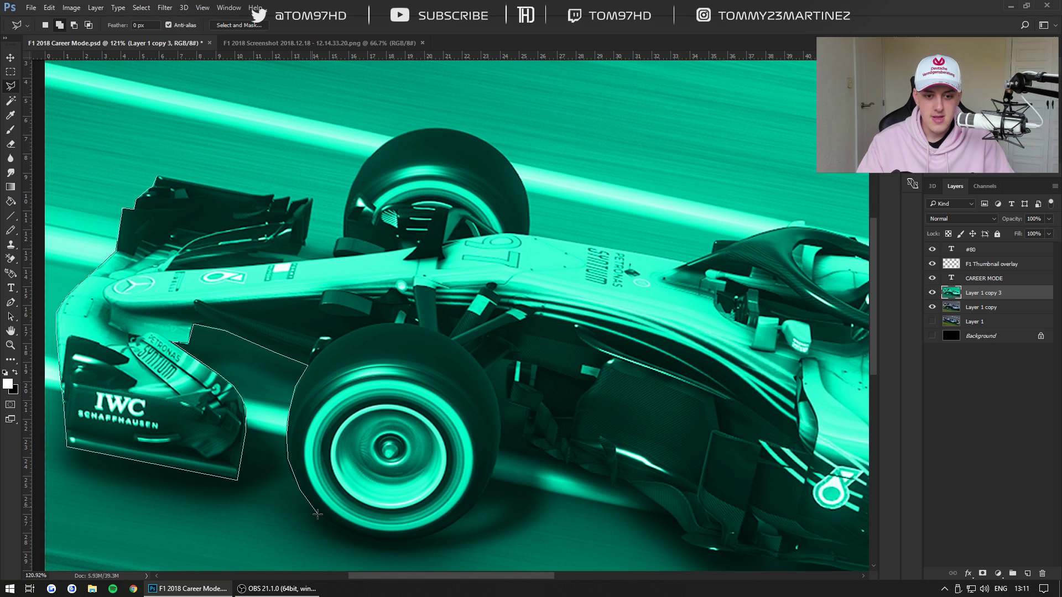
left_click(322, 518)
left_click(368, 539)
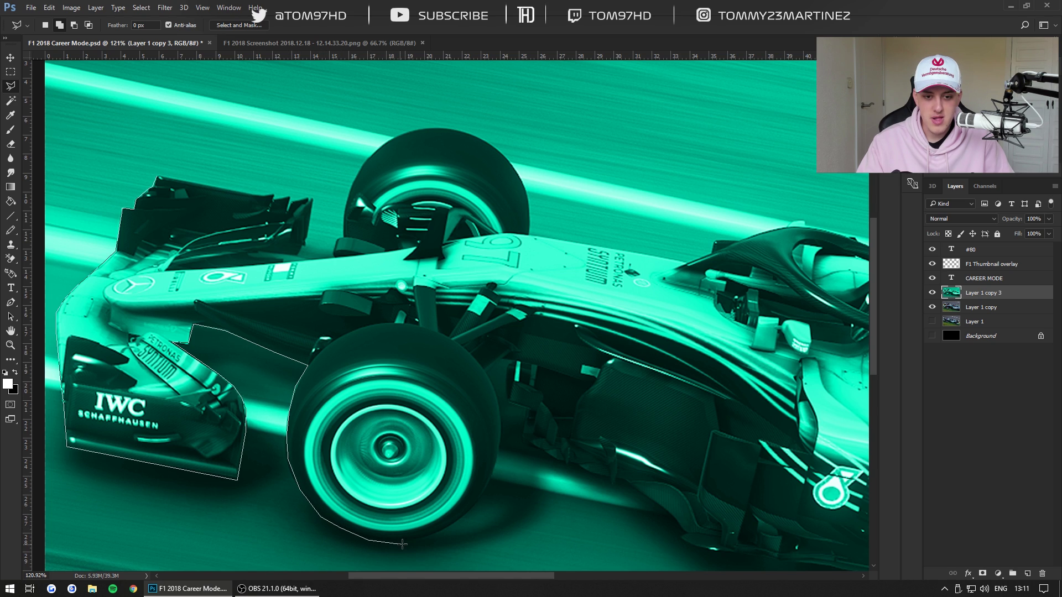
left_click(405, 543)
left_click(456, 524)
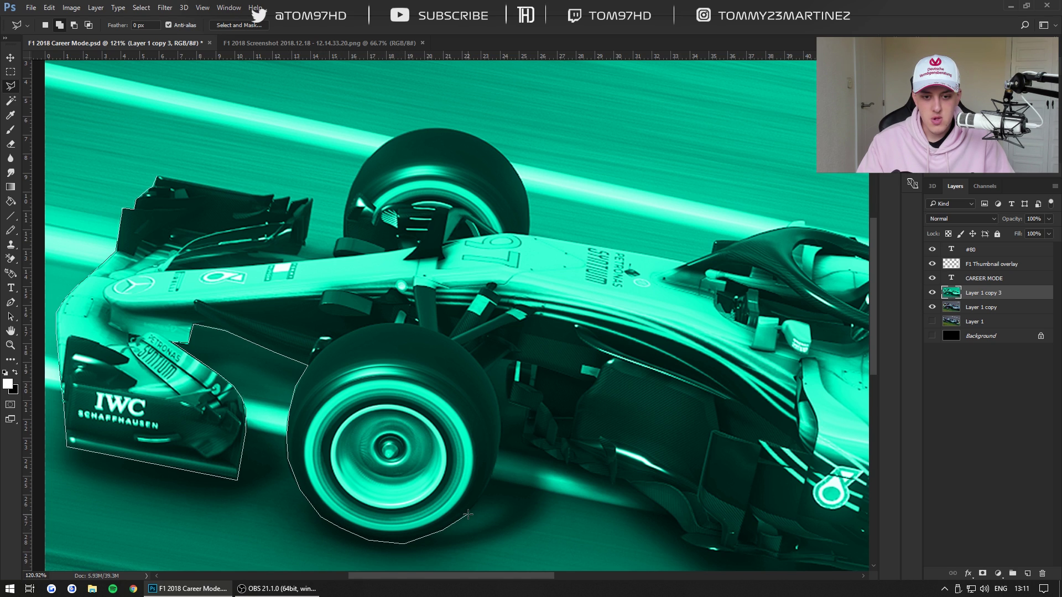
left_click(473, 506)
left_click(492, 476)
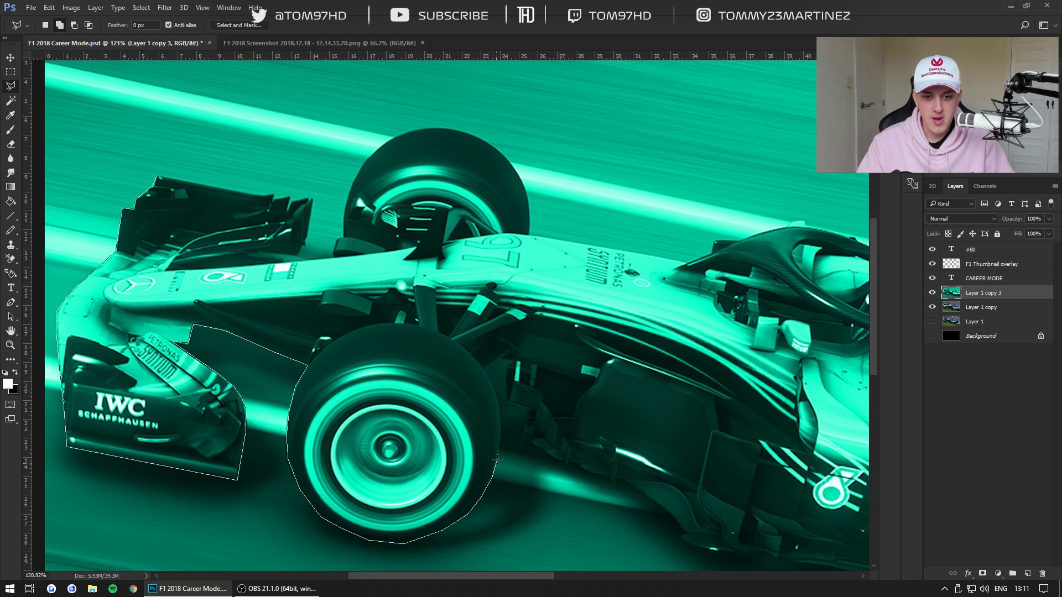
left_click(501, 444)
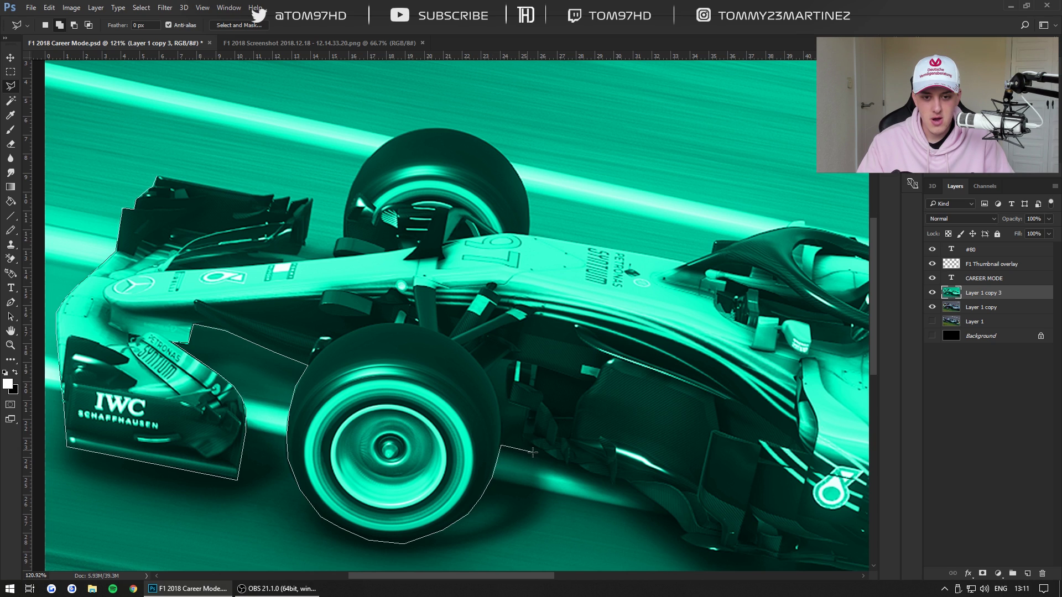
Extend the lasso outline along the lower edge of the bargeboards and floor behind the near front tyre.
left_click(529, 449)
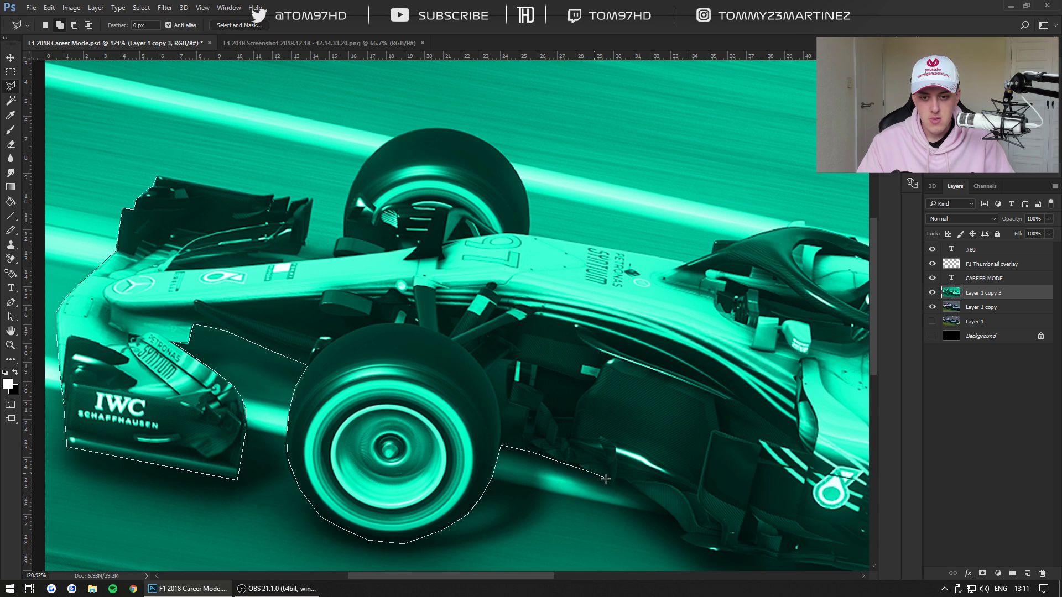
left_click(628, 482)
left_click(652, 499)
left_click(677, 520)
left_click(686, 533)
left_click(681, 538)
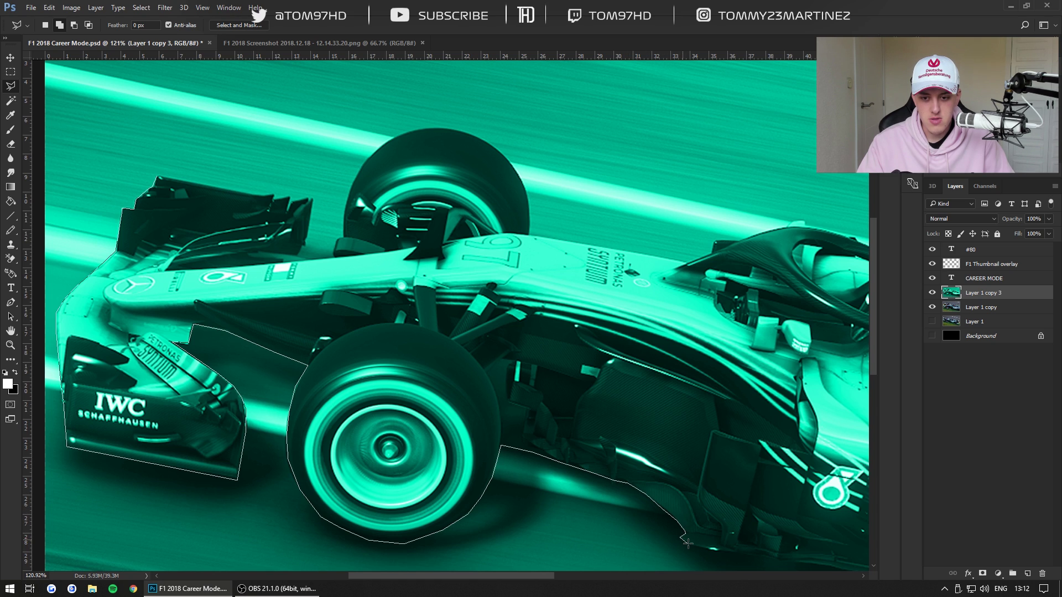
left_click(692, 546)
left_click(715, 550)
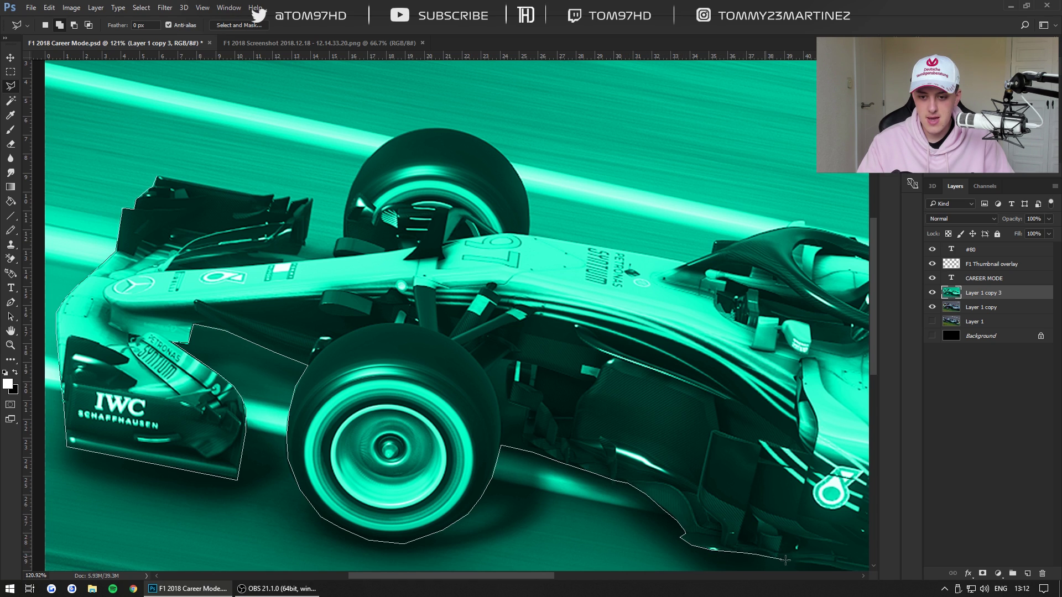
left_click(804, 563)
Complete the lasso outline across the cockpit front and around the nose top, far front tyre and far front-wing edge, closing it into a selection.
left_click(811, 519)
left_click(800, 398)
left_click(760, 323)
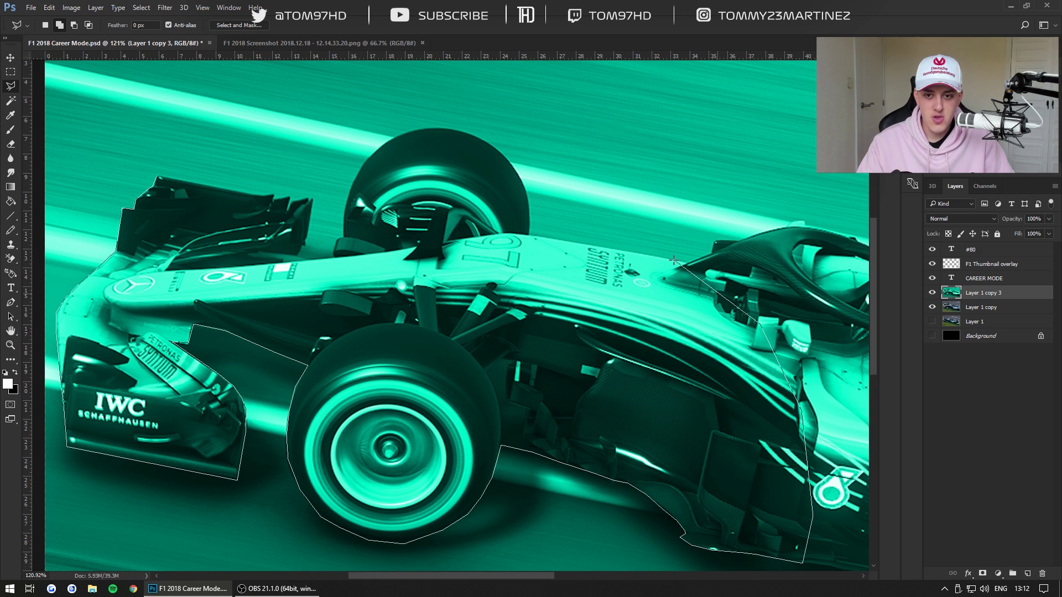
left_click(686, 265)
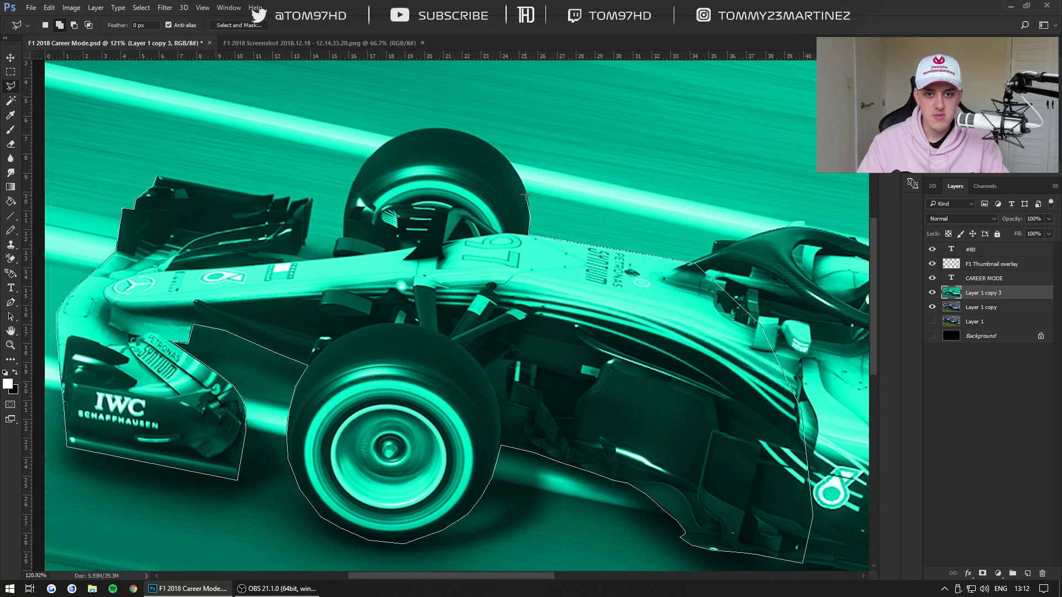
left_click(483, 138)
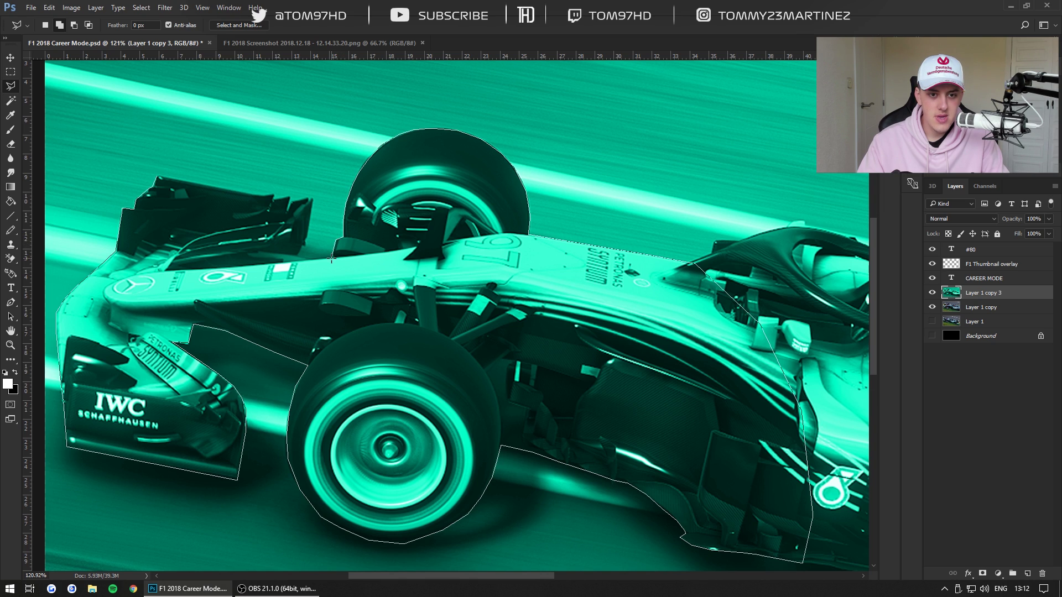
left_click(283, 259)
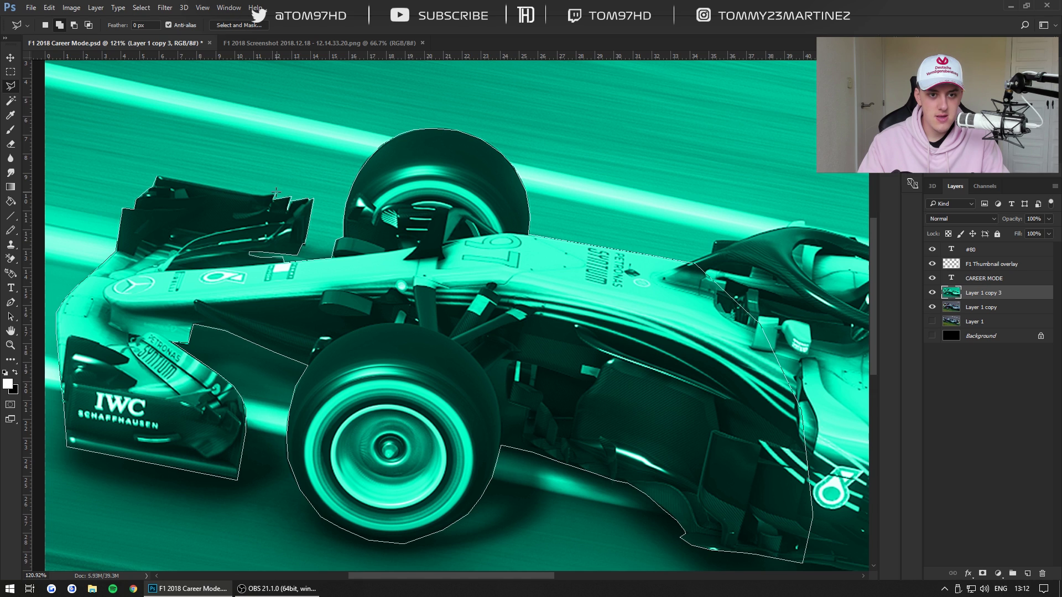
left_click(159, 177)
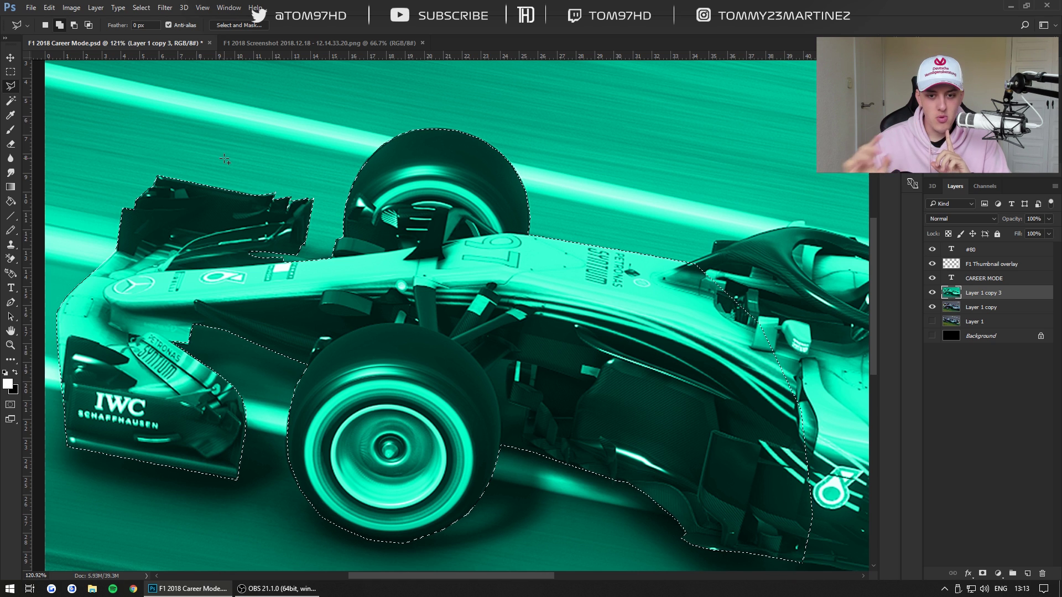
Toggle the visibility of Layer 1 copy 3 to compare the teal version with the original-coloured car beneath, leaving the layer shown.
left_click(932, 293)
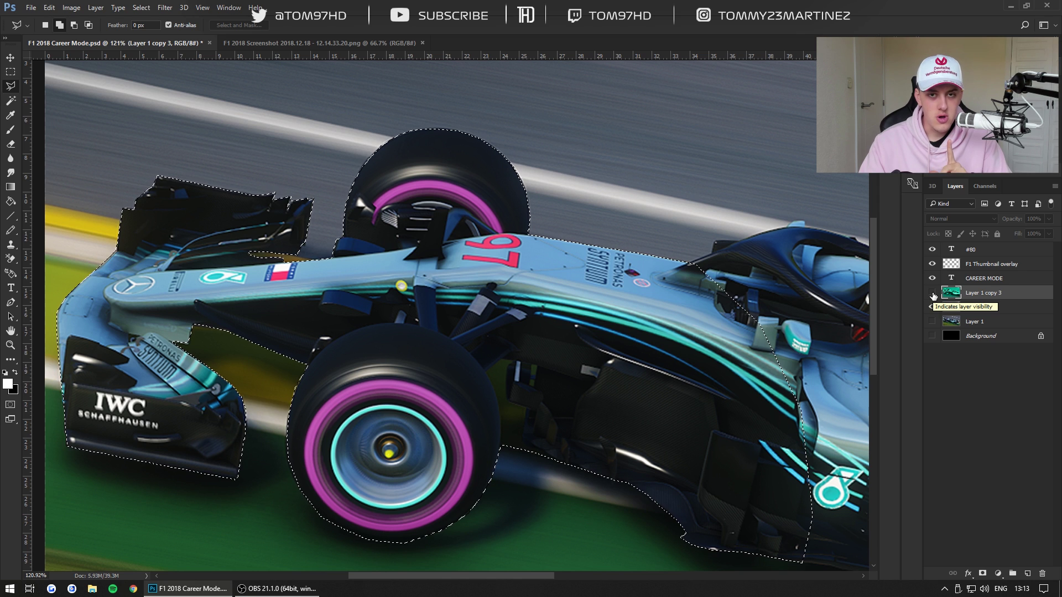
left_click(932, 293)
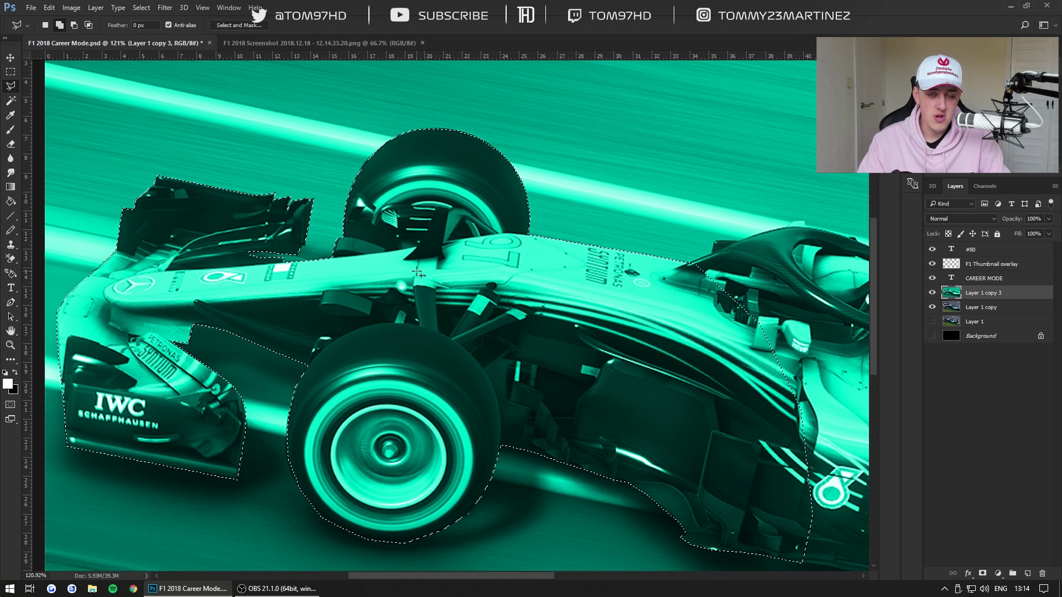
left_click(932, 293)
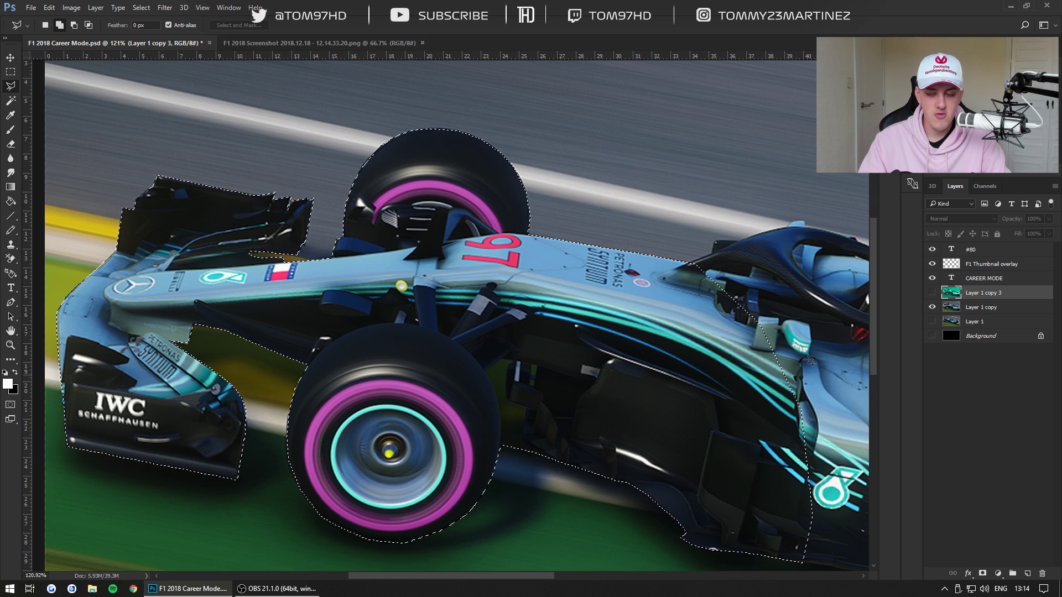
left_click_drag(932, 304, 931, 292)
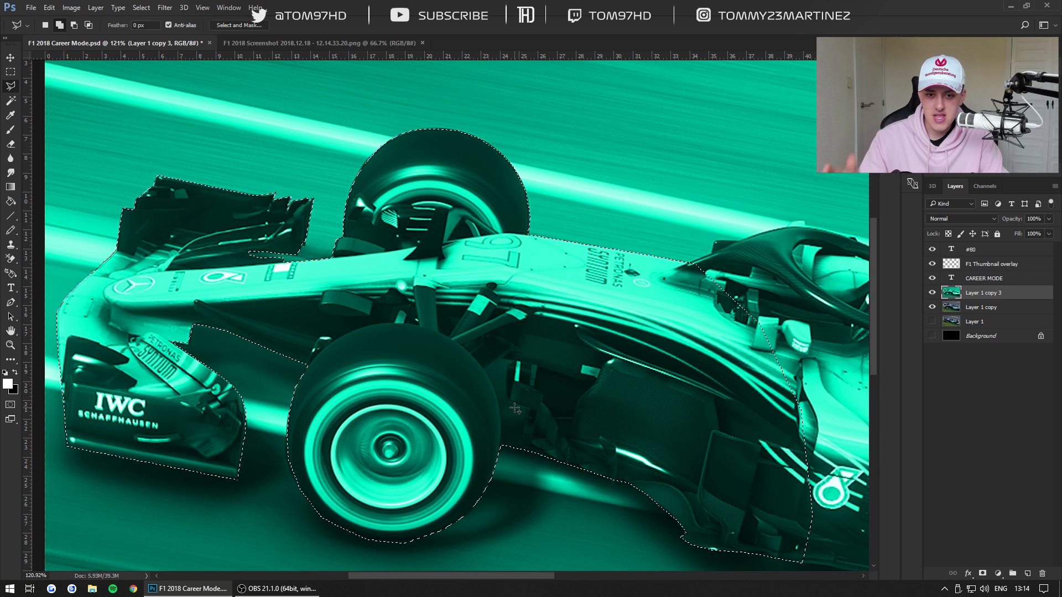
Try to cut out the area behind the near front tyre by drawing small lasso outlines inside the existing car selection.
left_click(504, 316)
left_click(532, 372)
left_click(638, 347)
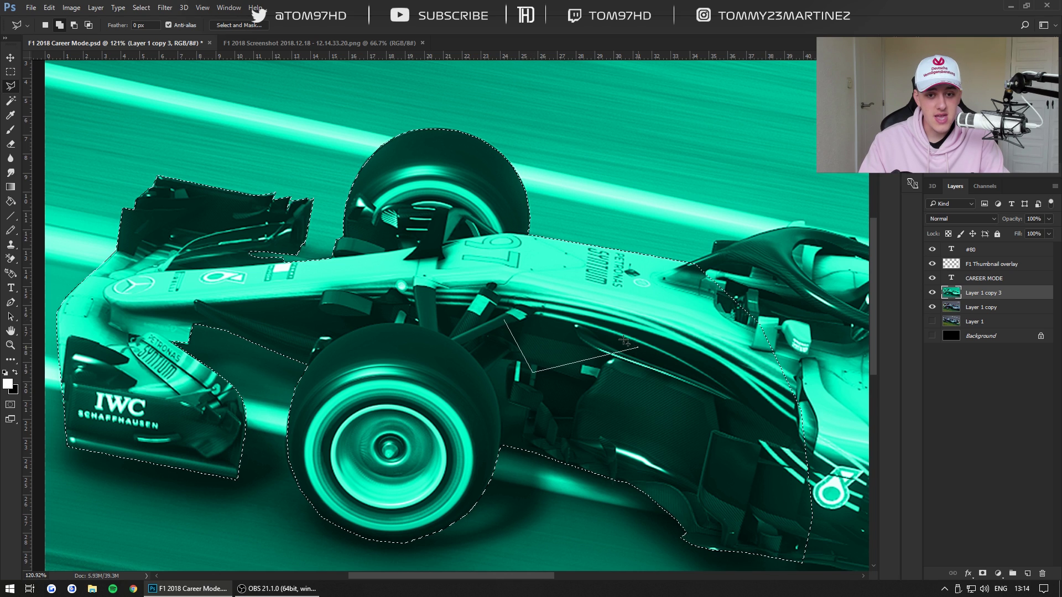
left_click(505, 318)
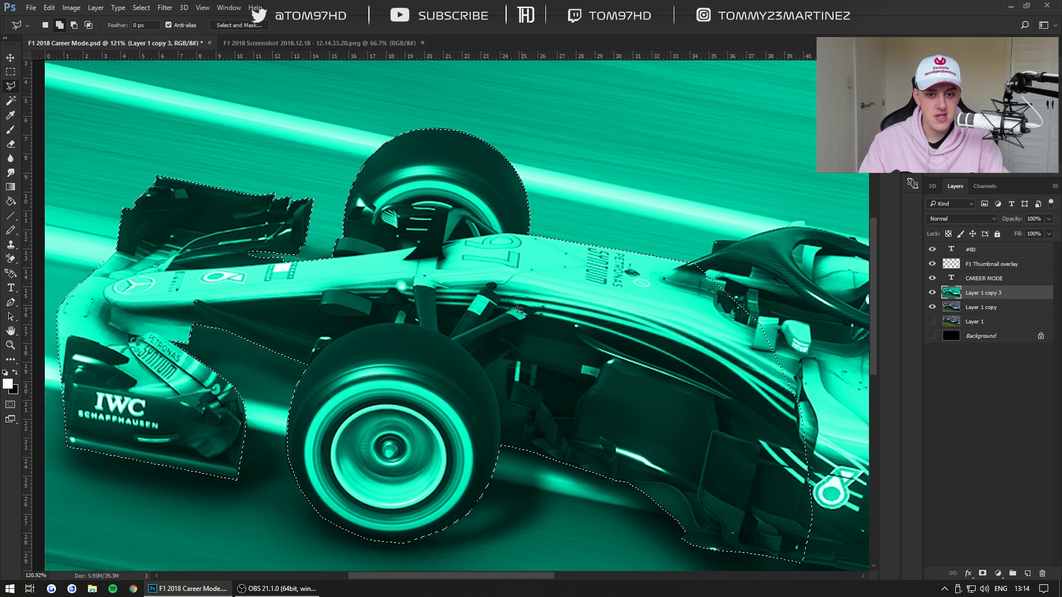
left_click(509, 311)
left_click(491, 364)
left_click(603, 390)
left_click(626, 354)
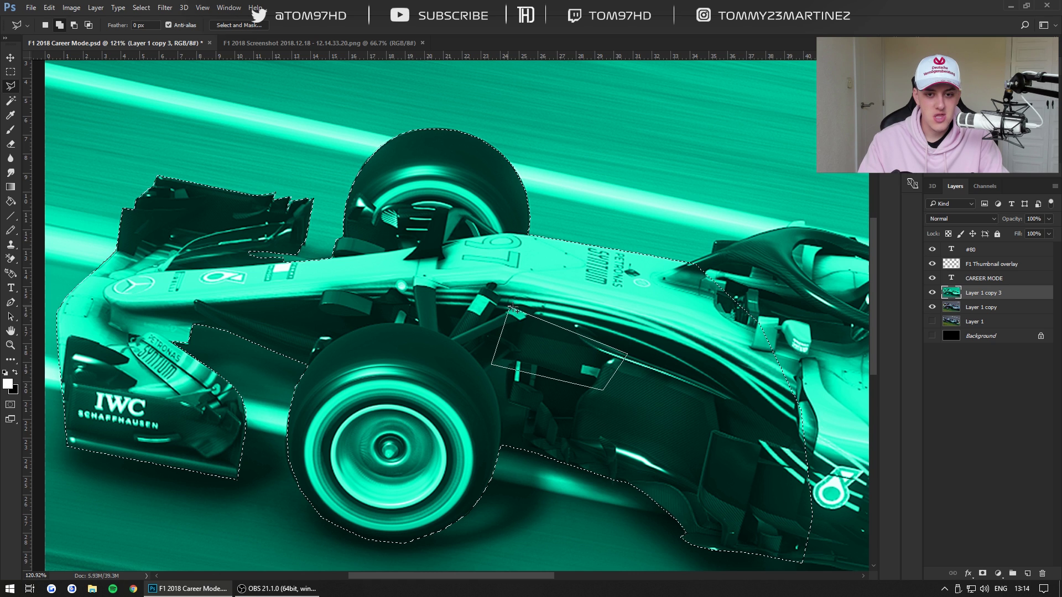
left_click(510, 309)
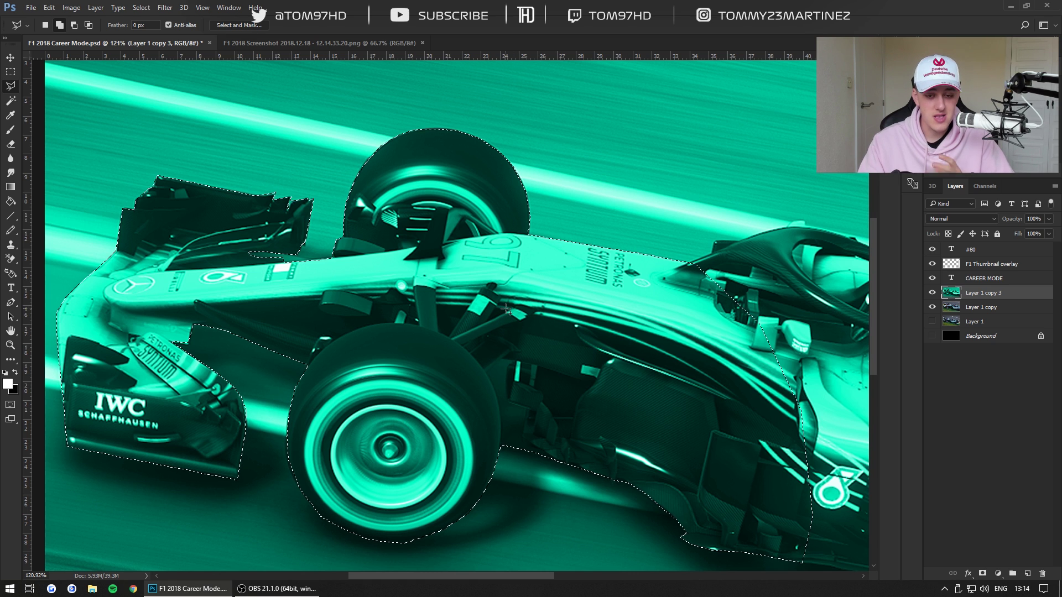
Invert the selection to cover everything outside the outlined front of the car.
right_click(502, 321)
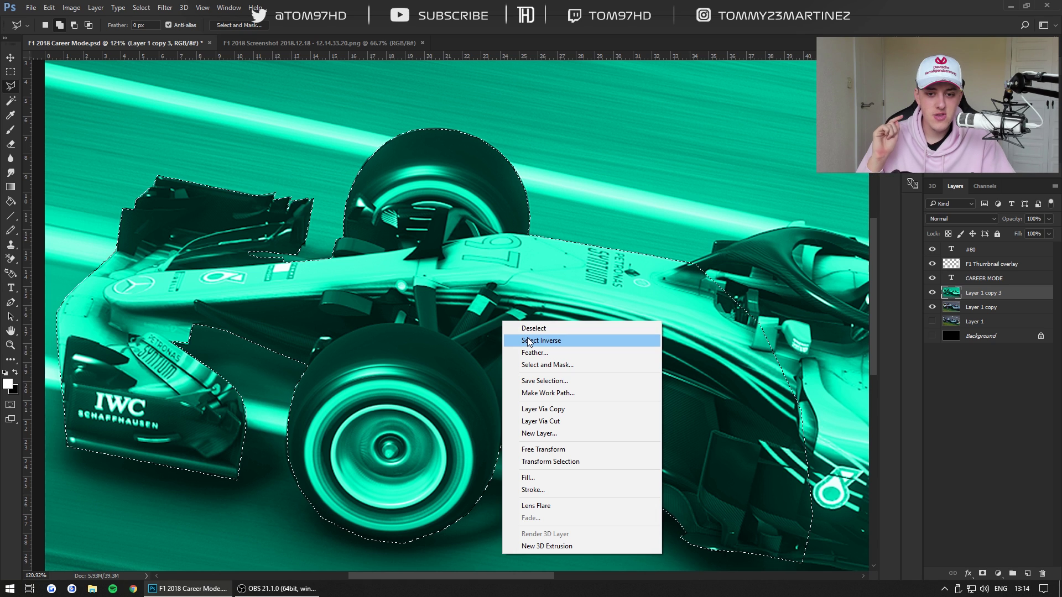
left_click(572, 343)
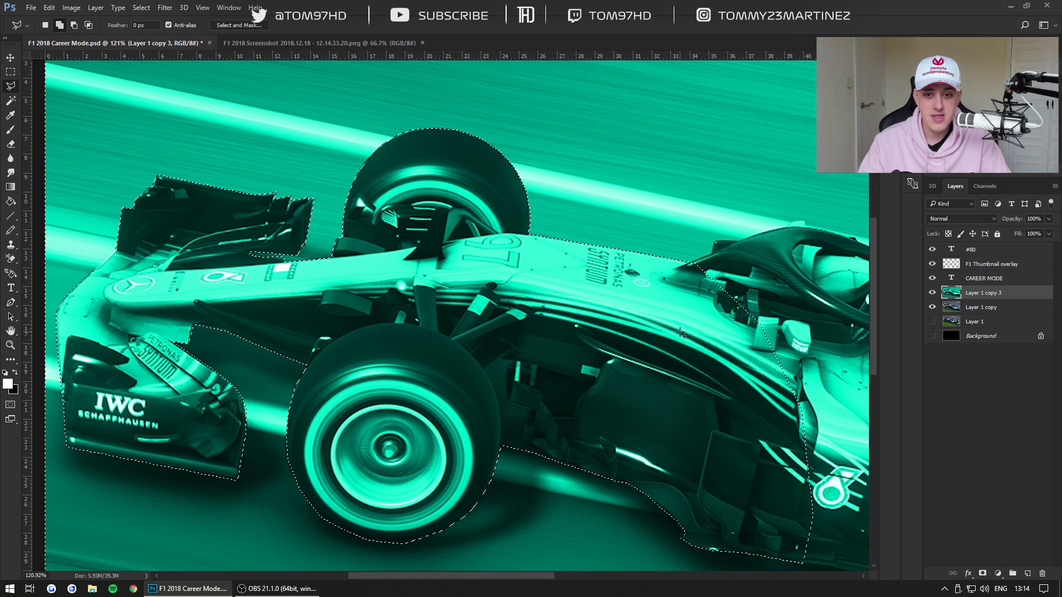
Clear the inverted area from Layer 1 copy 3 and undo the deletion.
key("Delete")
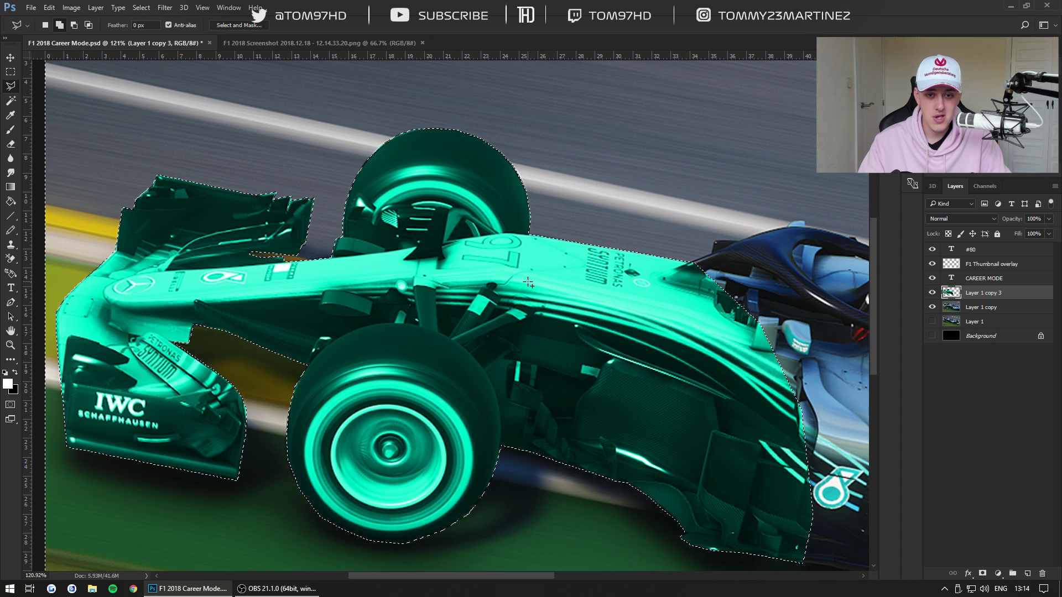
left_click(49, 8)
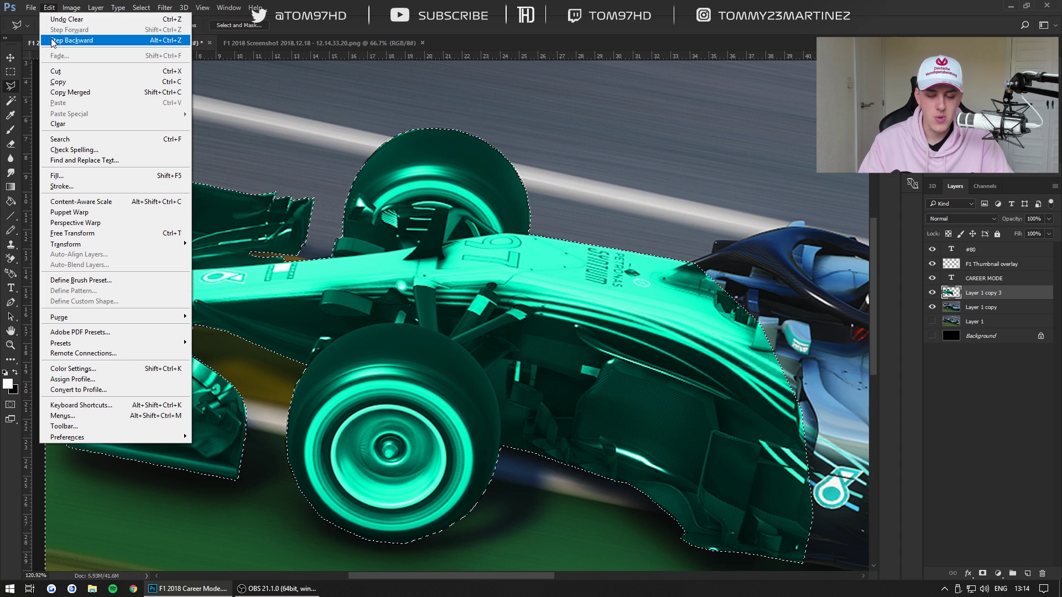
left_click(53, 40)
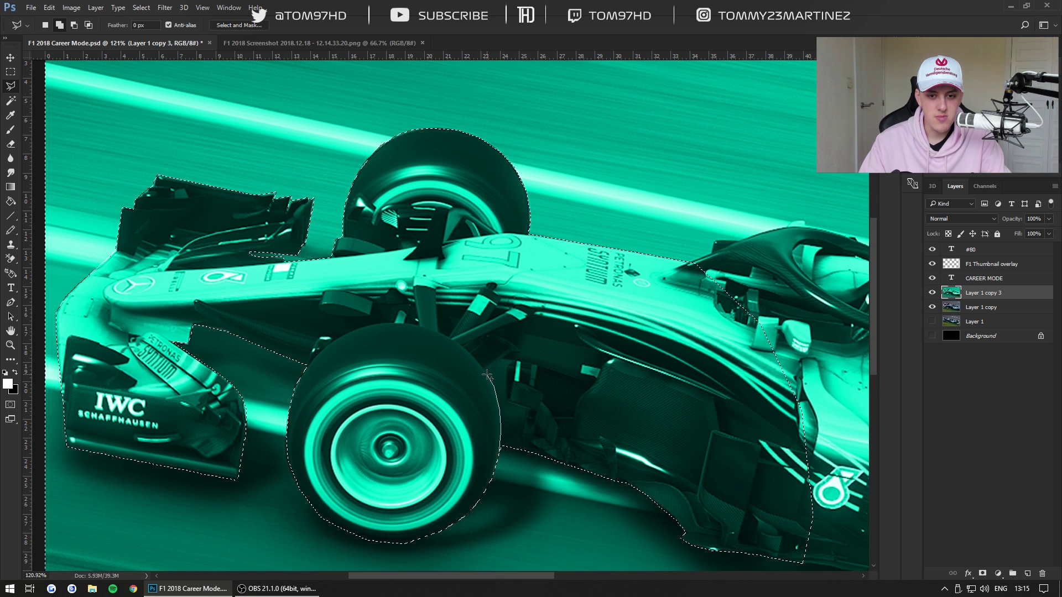
Add the gap between the near front tyre and bargeboards to the inverted selection with the lasso, and invert the selection back to the car.
left_click(512, 360)
left_click(506, 403)
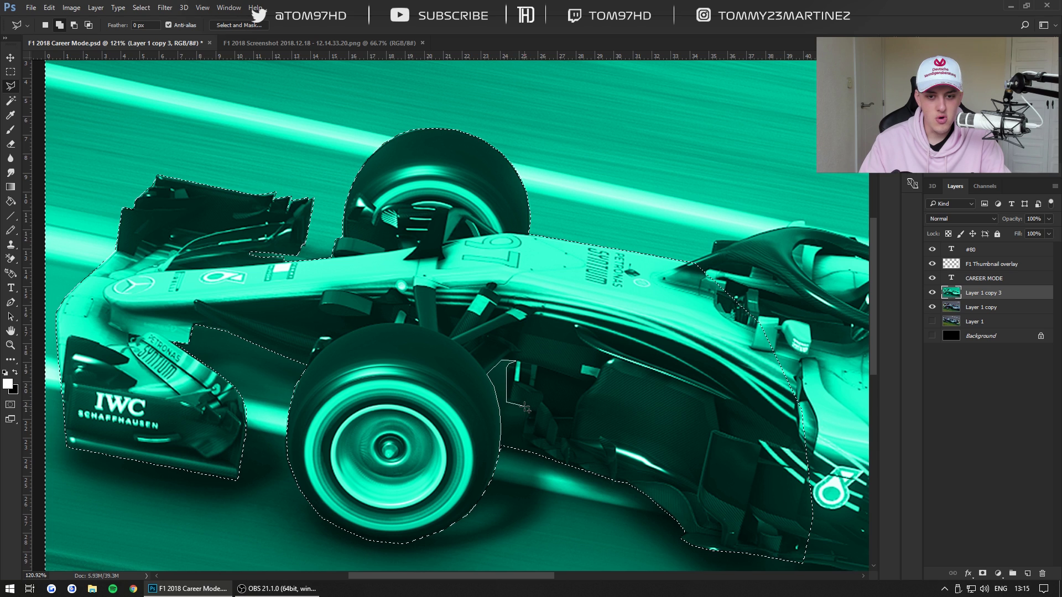
left_click(525, 407)
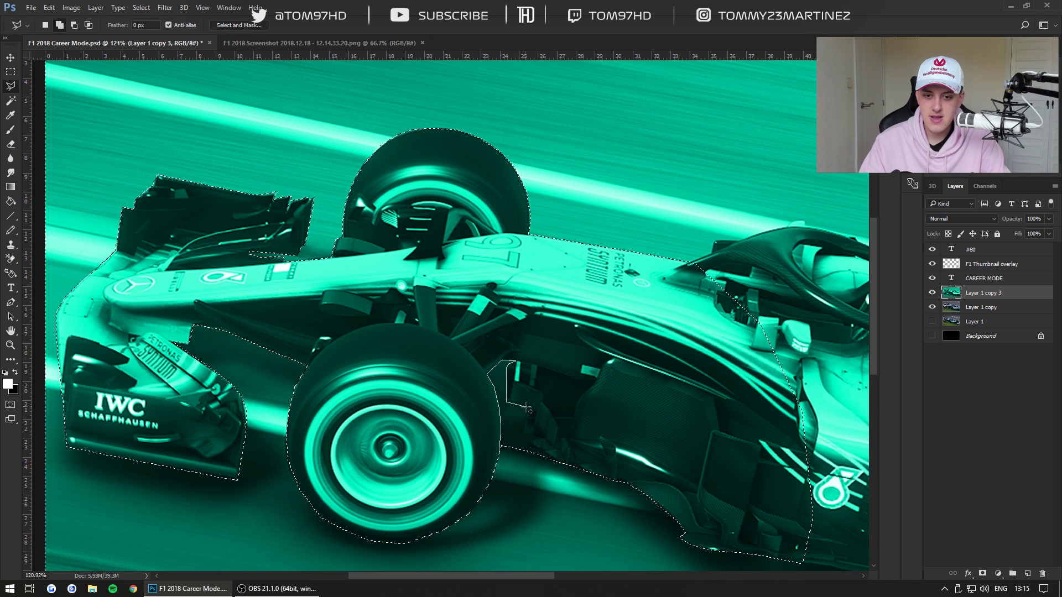
left_click(525, 441)
left_click(575, 467)
left_click(582, 480)
left_click(564, 486)
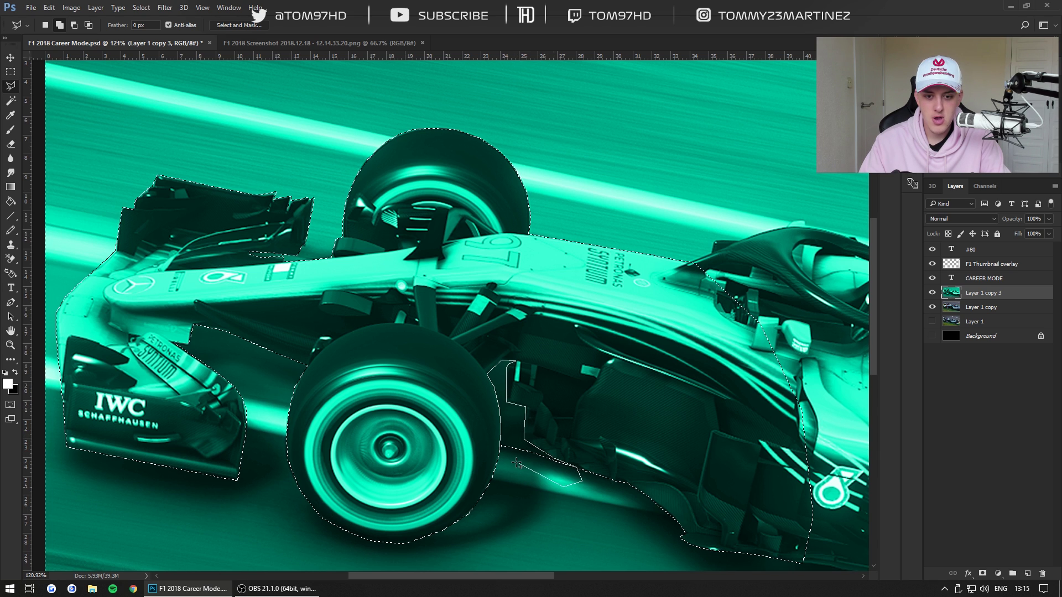
left_click(501, 447)
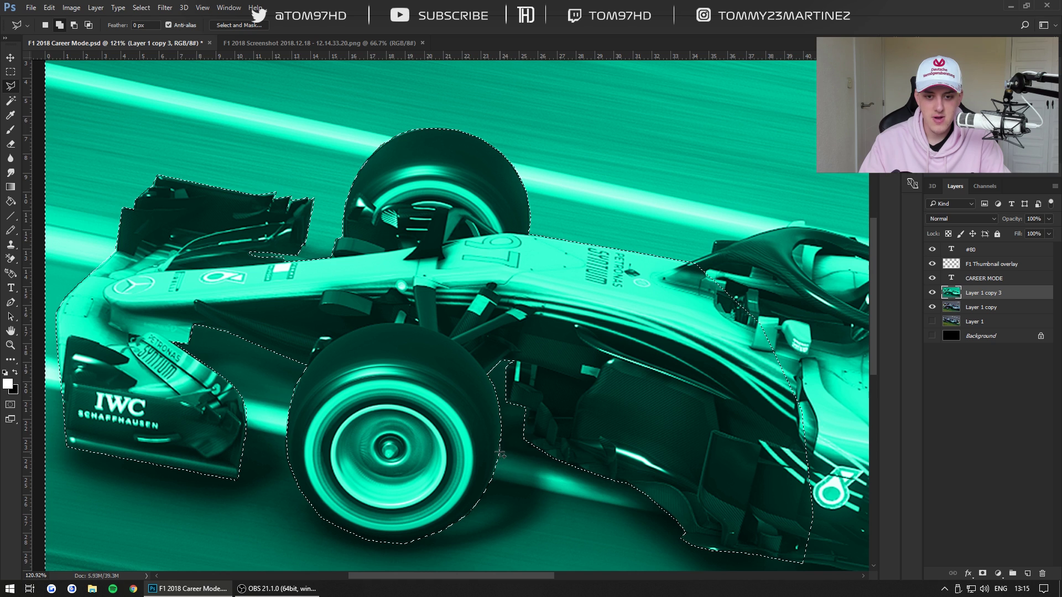
right_click(524, 469)
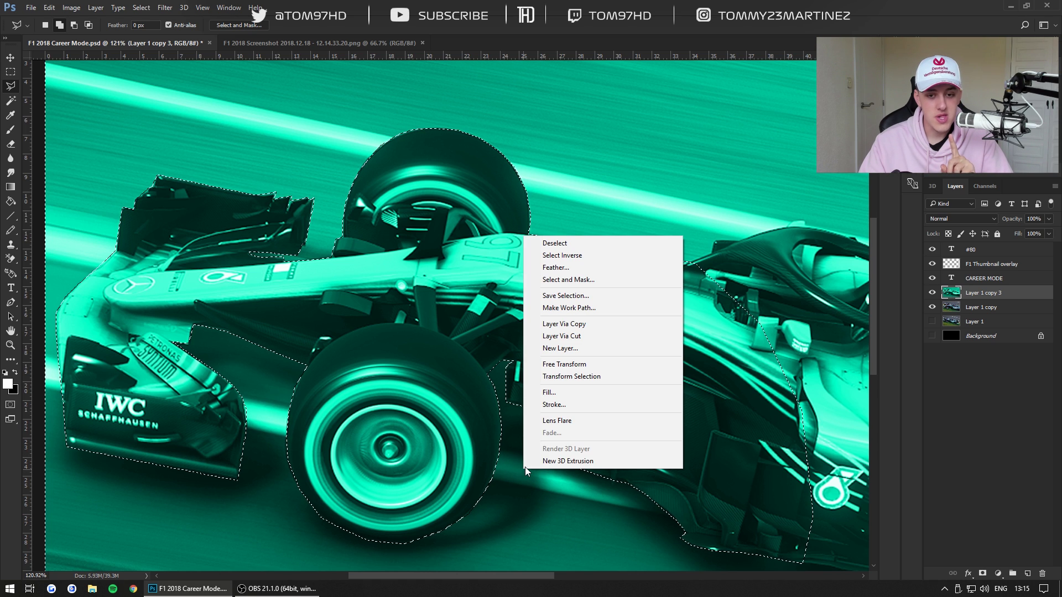
left_click(562, 256)
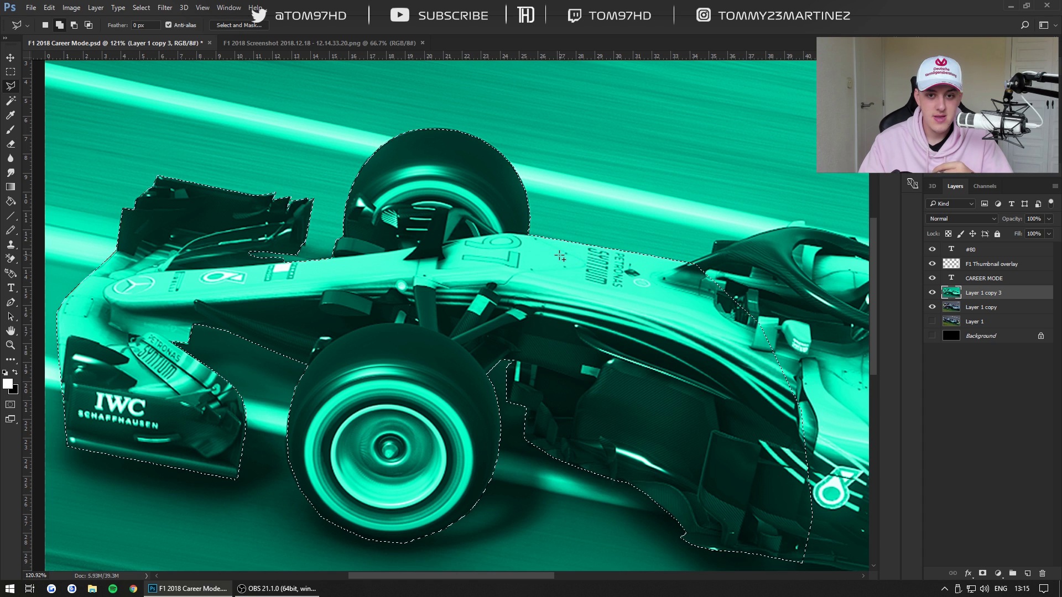
Delete the selected front of the car from Layer 1 copy 3 and undo the deletion.
key("Delete")
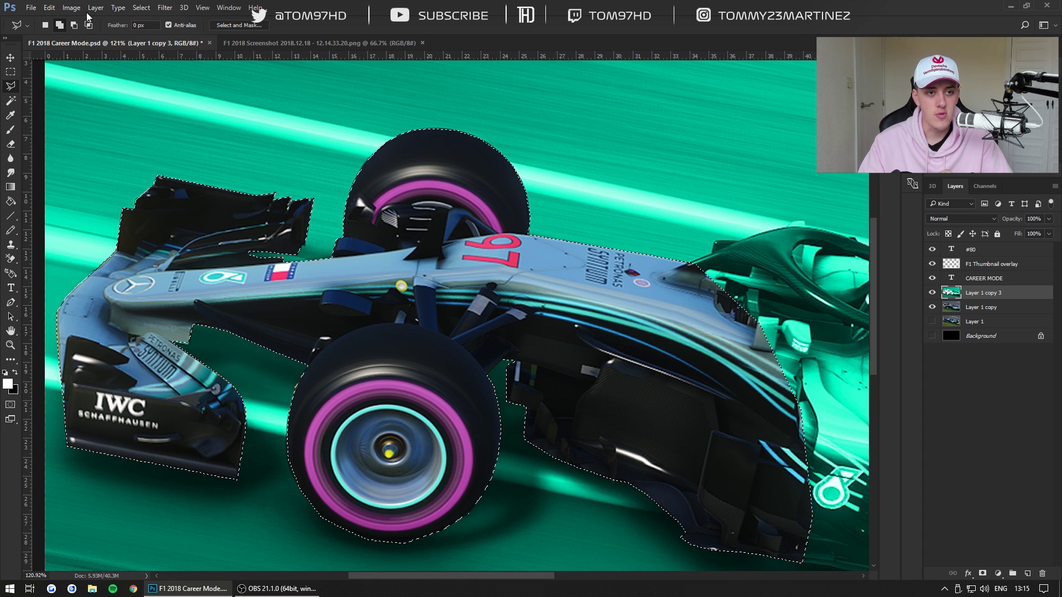
left_click(49, 8)
left_click(62, 44)
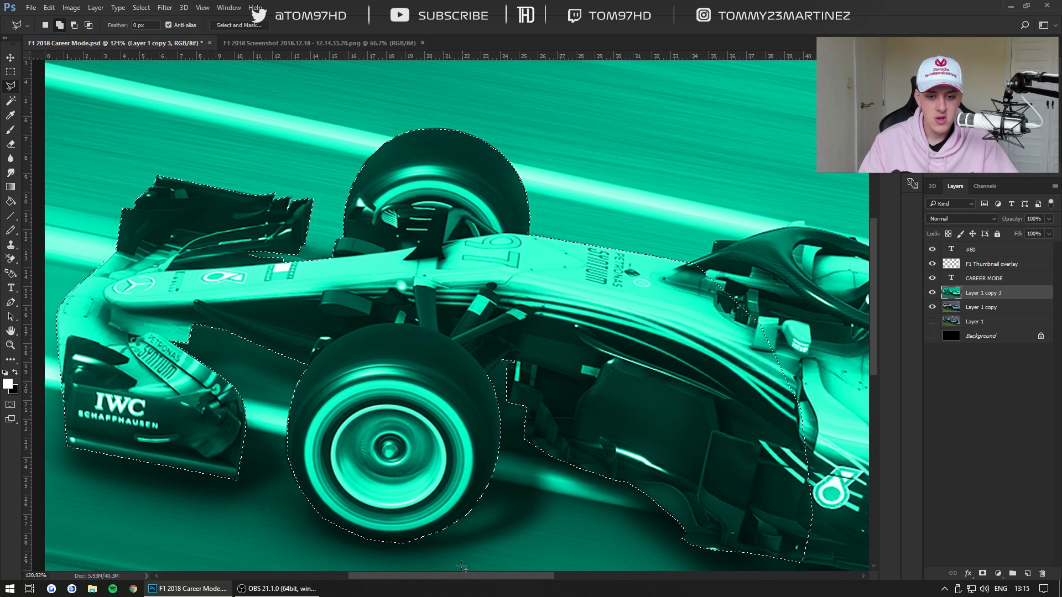
Add the rest of the car to the selection by lassoing around the halo, airbox, engine cover, rear canvas edge and lower floor edge.
left_click_drag(462, 576, 570, 575)
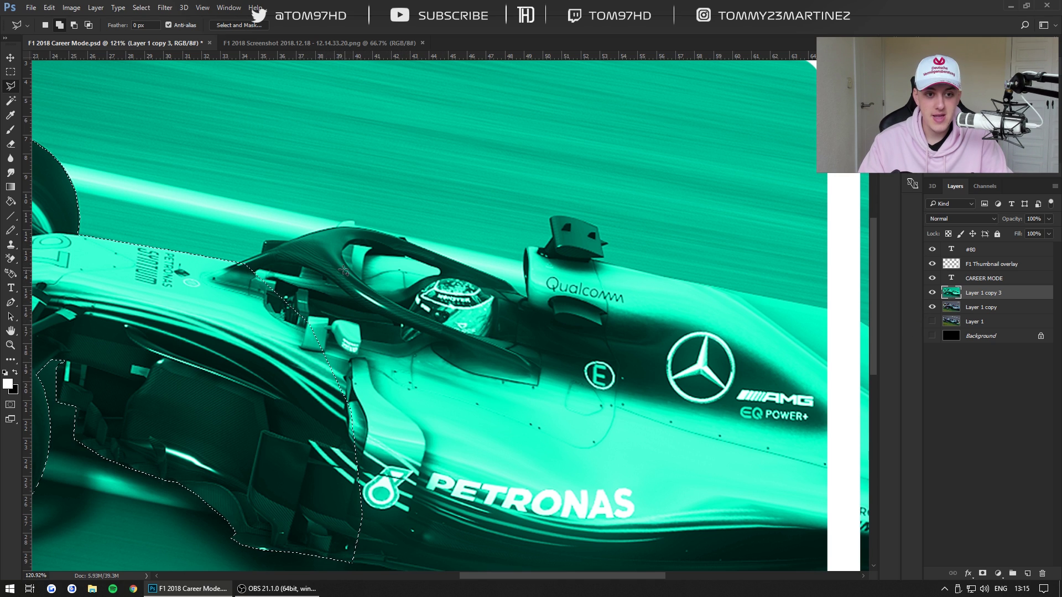
left_click(933, 293)
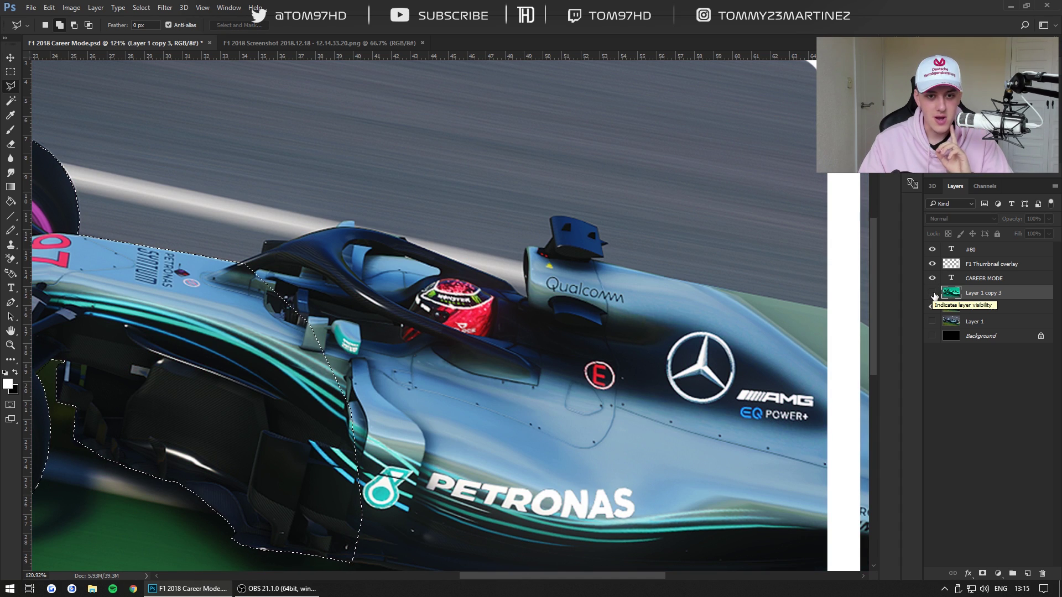
left_click(932, 293)
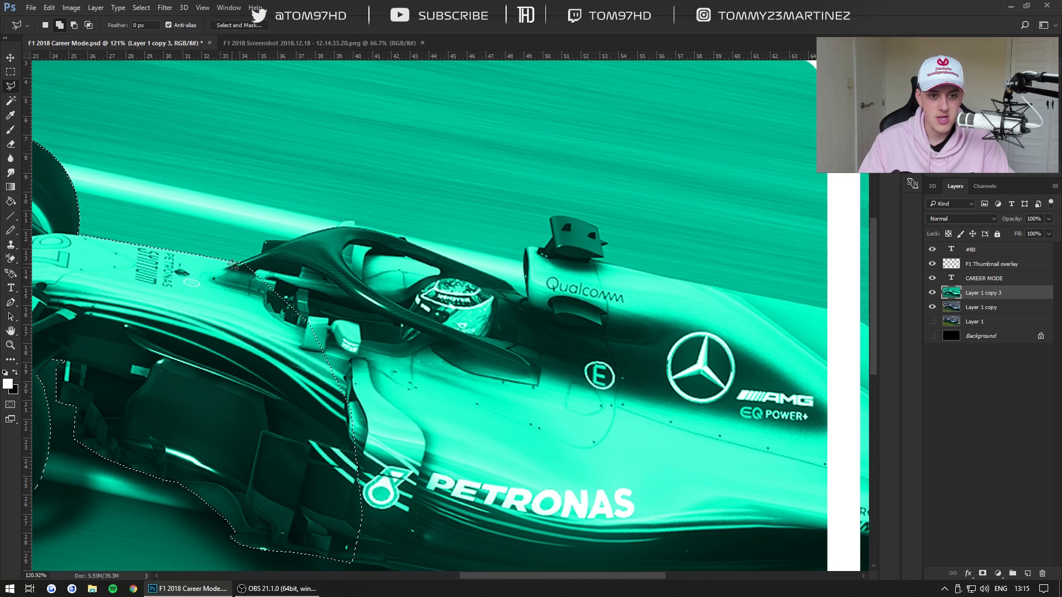
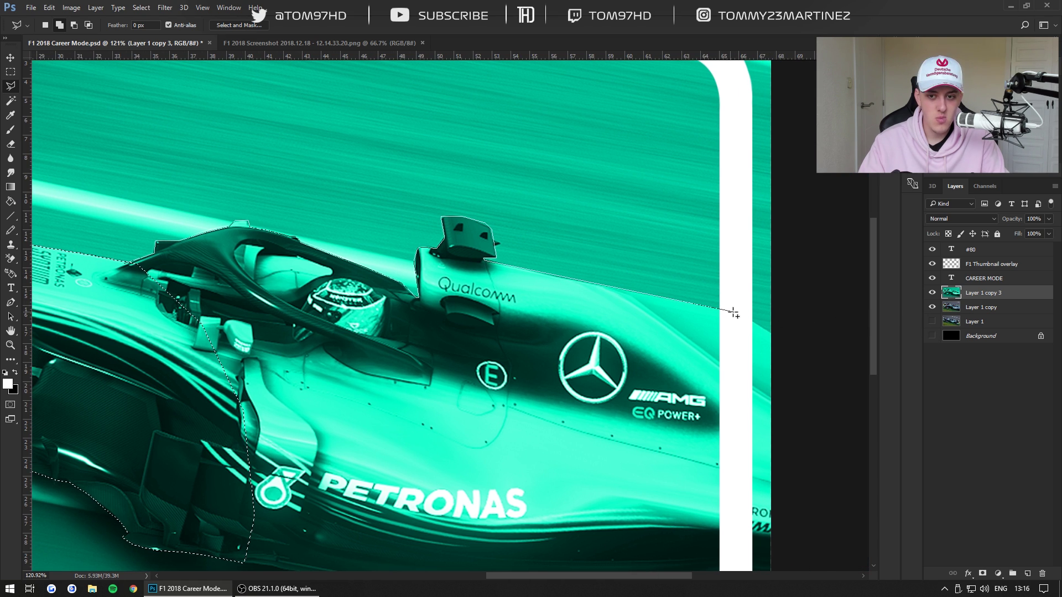
left_click(777, 335)
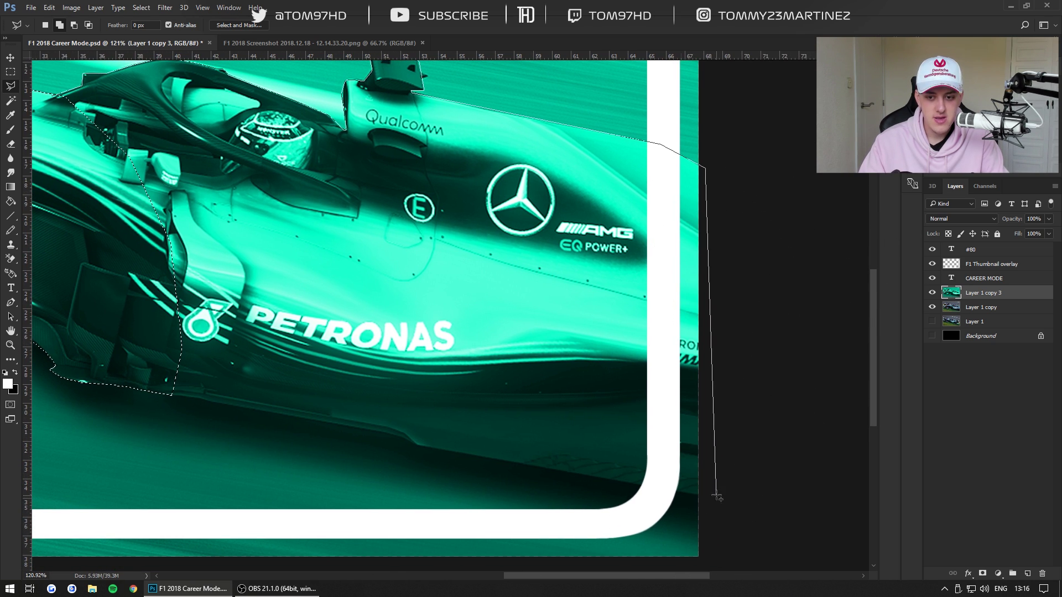
left_click(714, 500)
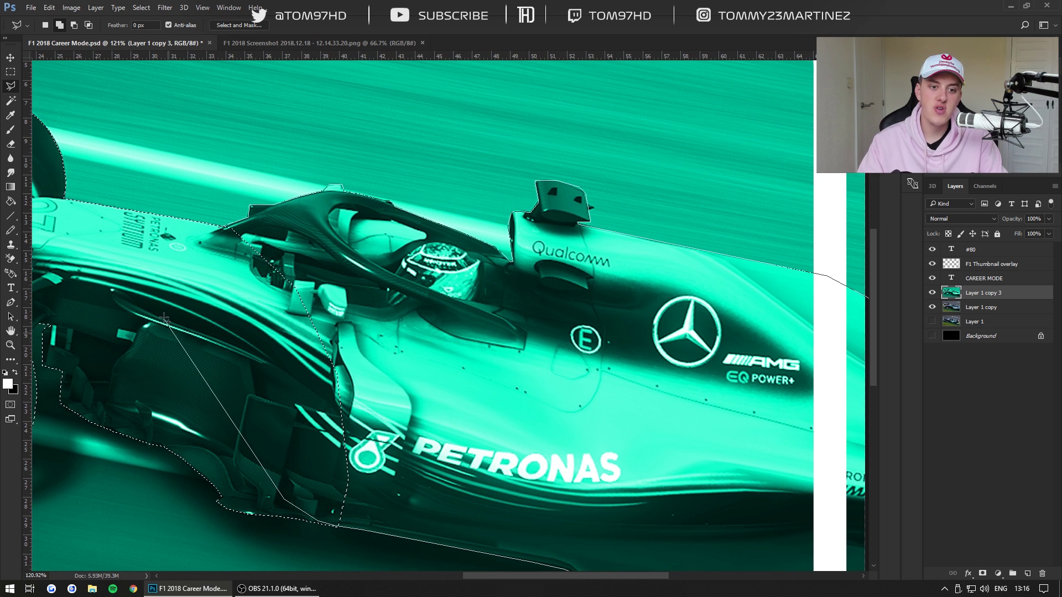
left_click(221, 226)
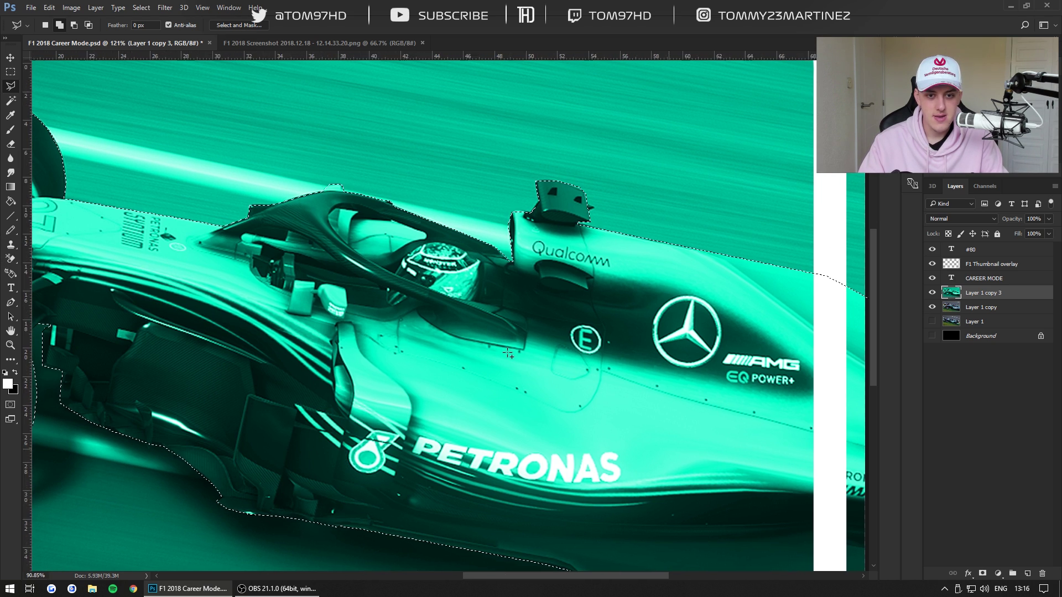
Delete the selected whole-car area from Layer 1 copy 3 to reveal the original-coloured car against the teal background.
scroll(507, 353, "down", 4)
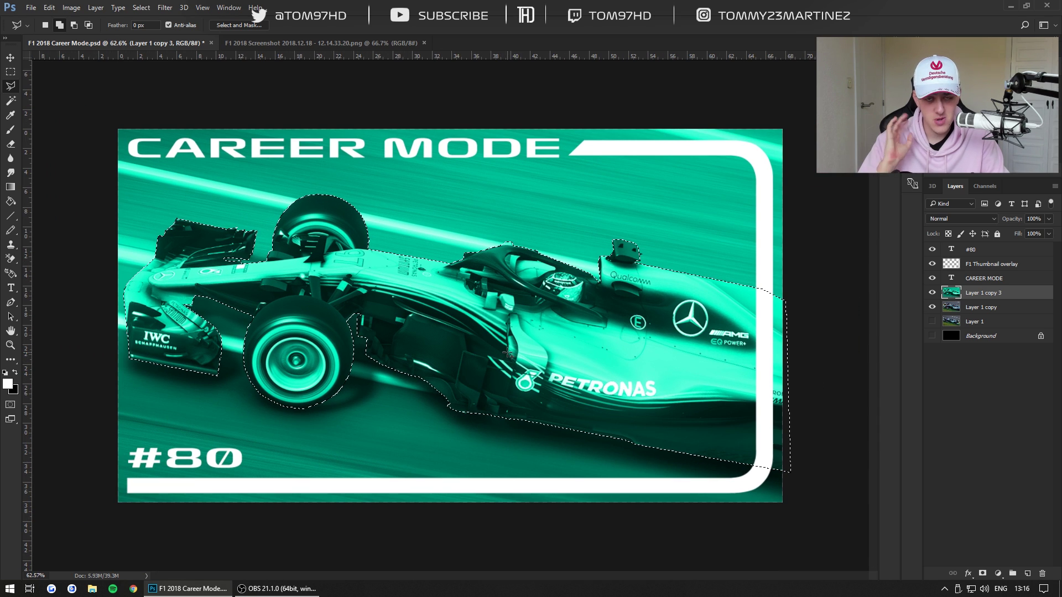
key("Delete")
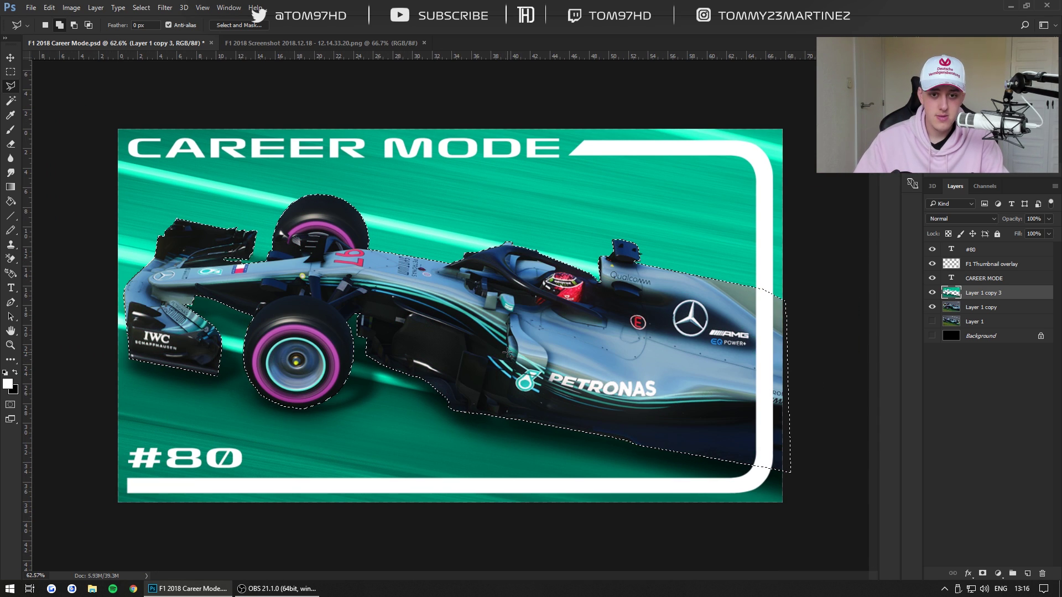
Deselect the car outline and duplicate the teal background layer, Layer 1 copy 3, as Layer 1 copy 4.
left_click(11, 71)
left_click(148, 101)
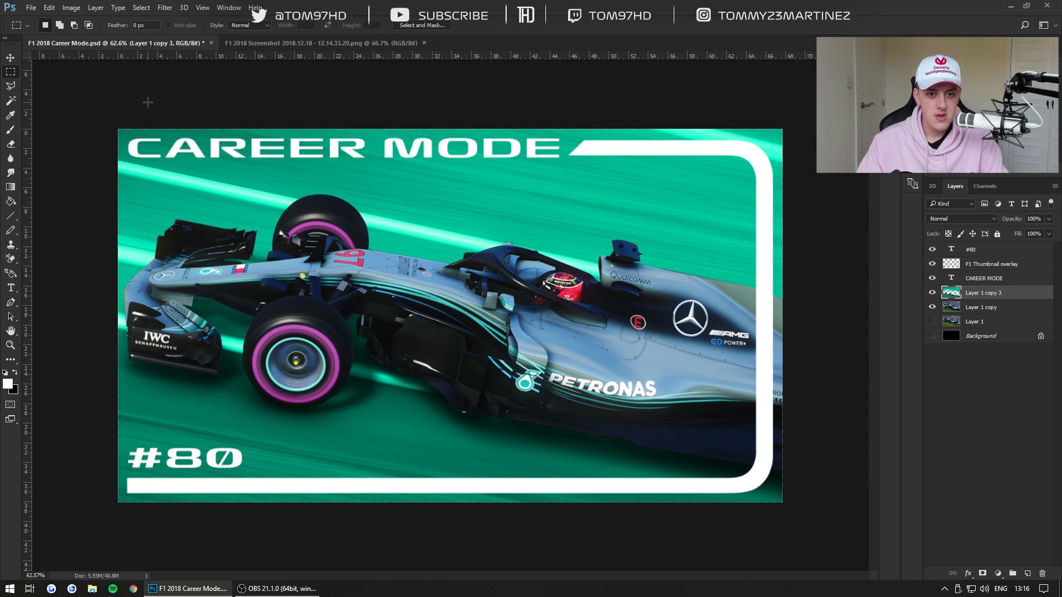
left_click(5, 63)
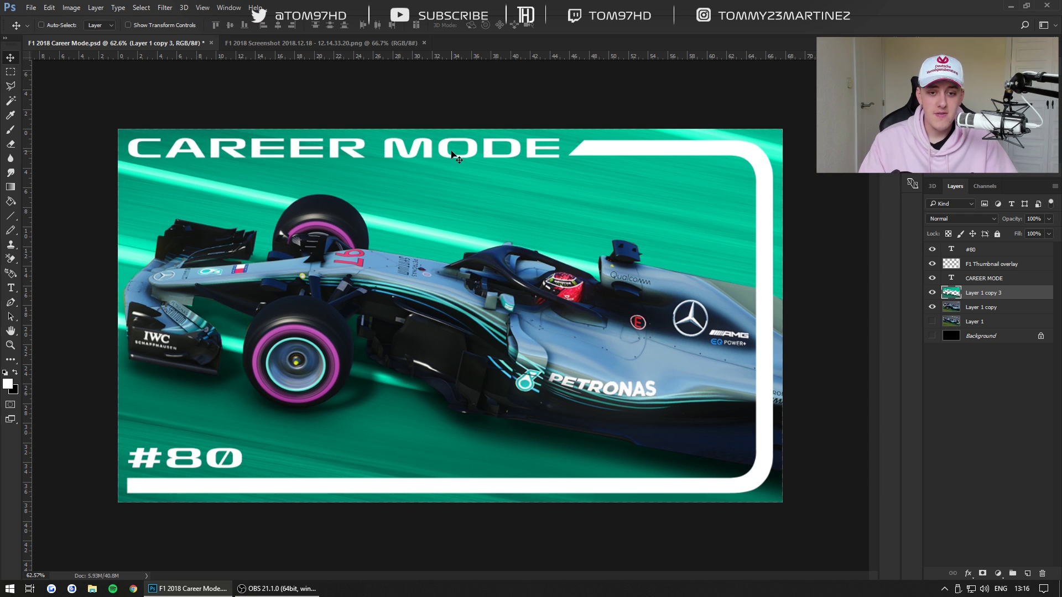
right_click(1010, 294)
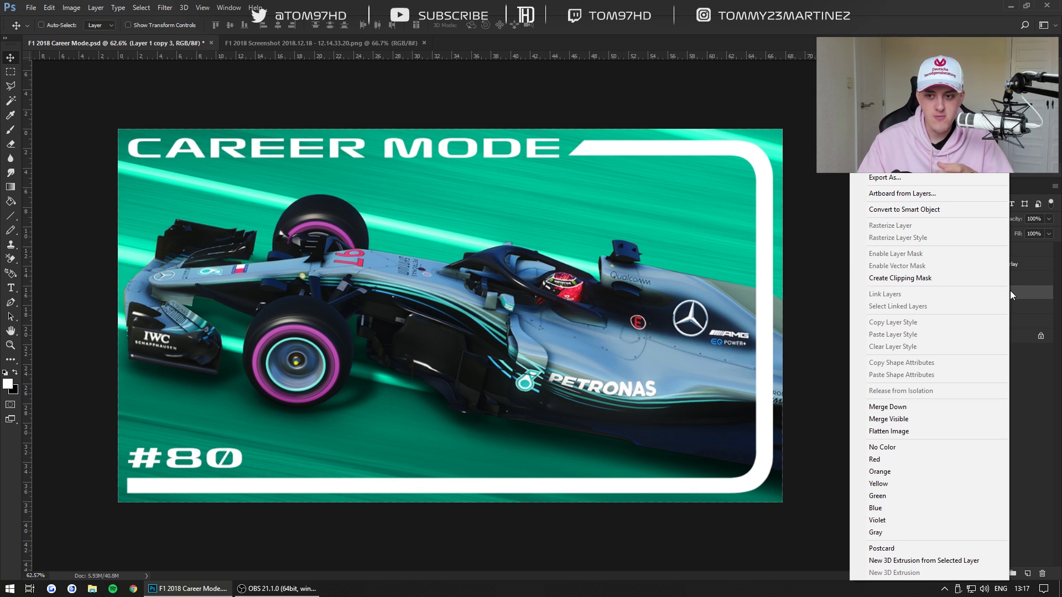
left_click(891, 125)
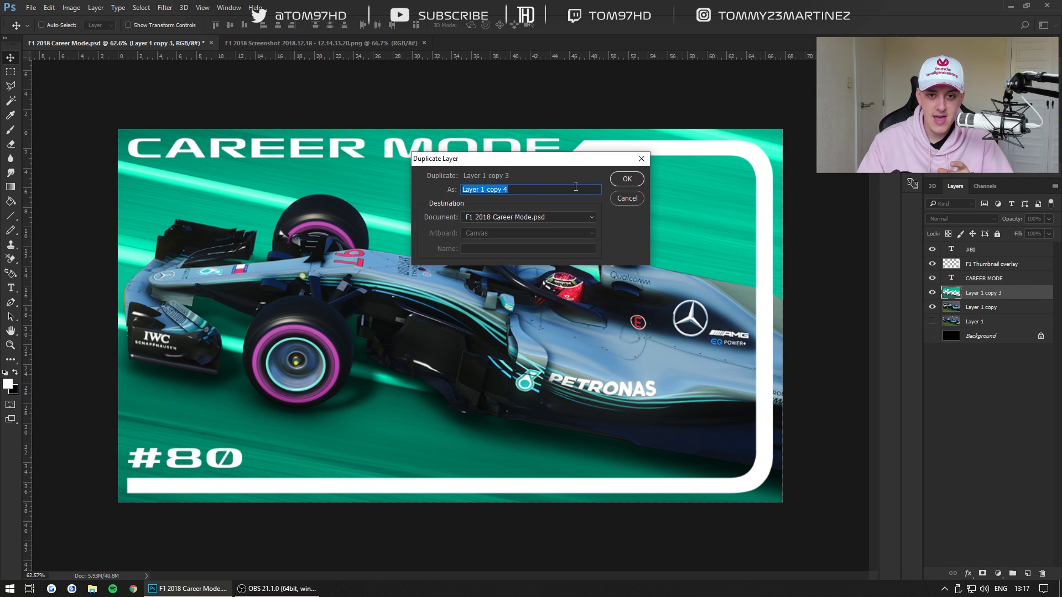
left_click(629, 182)
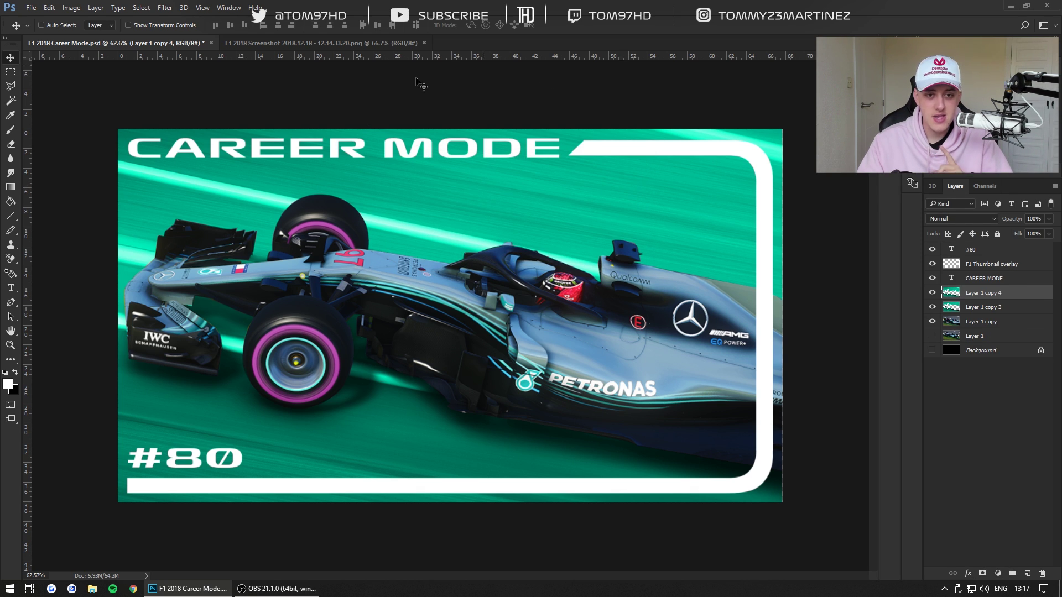
Shift the hue of Layer 1 copy 4 by 30 for a blue background and move the layer below Layer 1 copy 3.
left_click(72, 8)
mouse_move(84, 35)
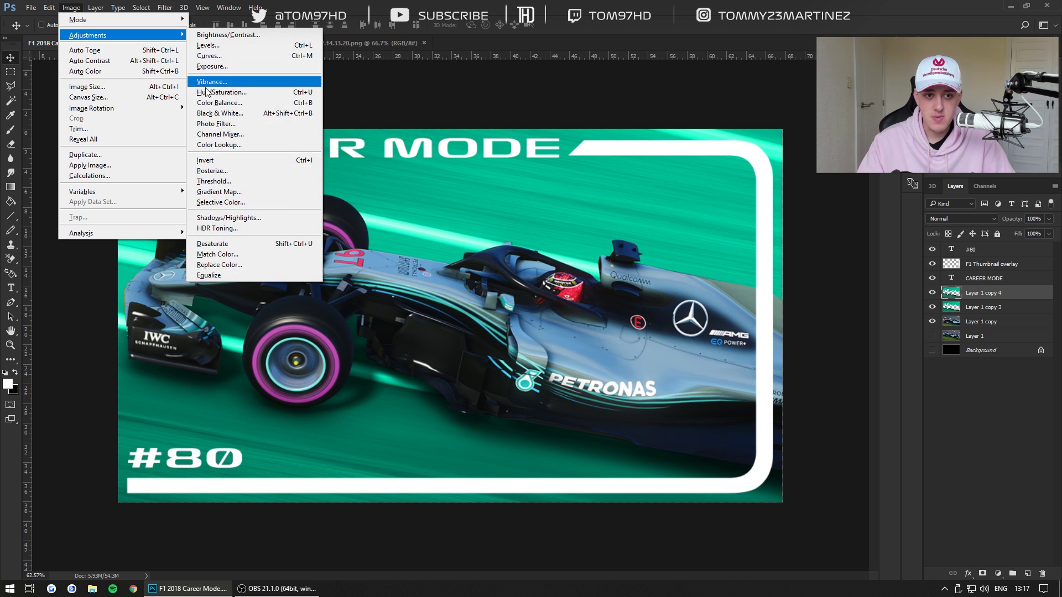
left_click(209, 89)
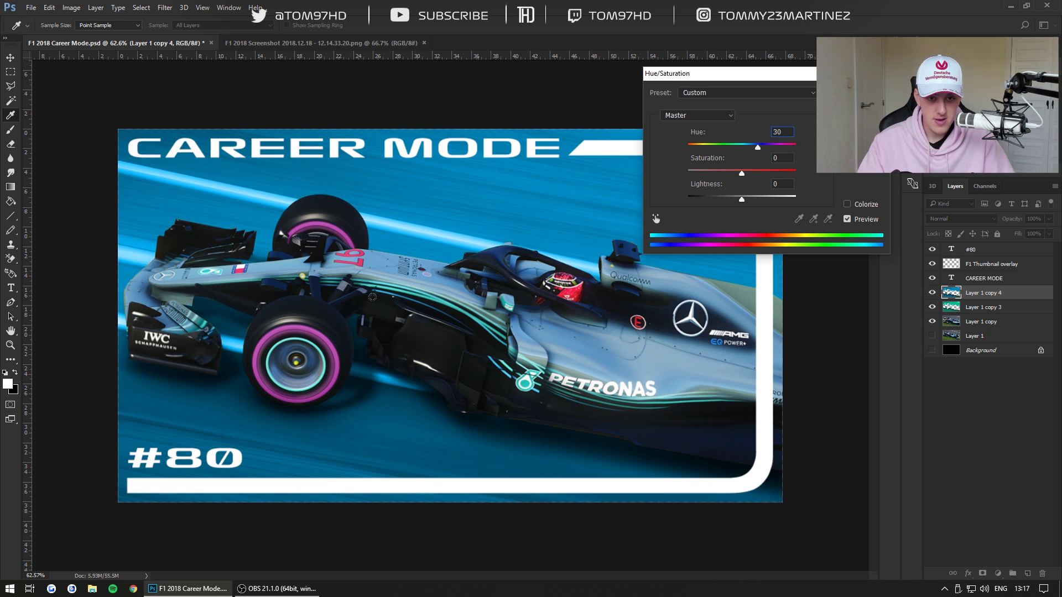
key("Return")
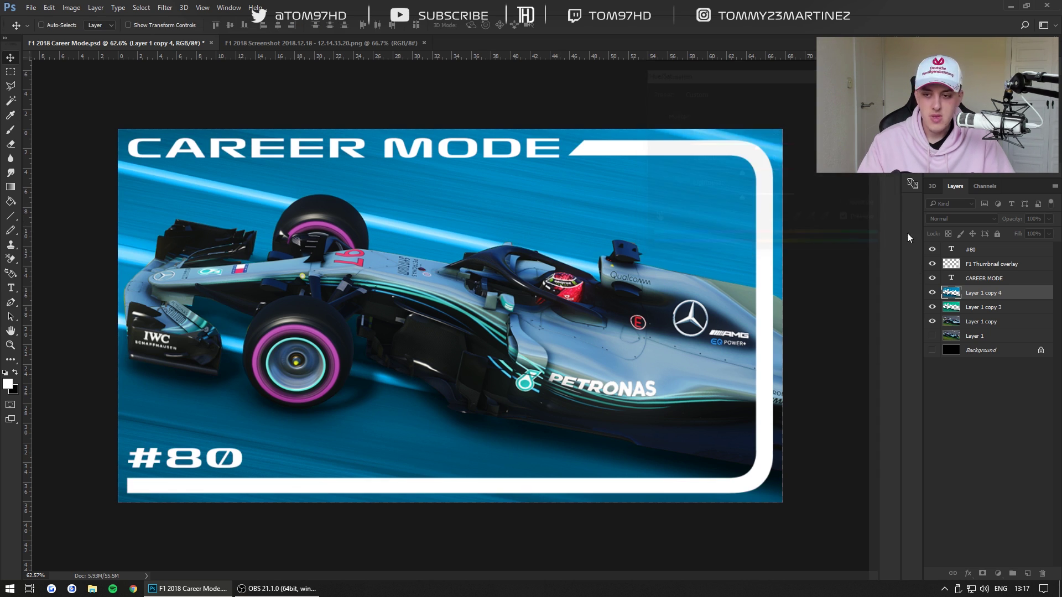
left_click_drag(990, 300, 1004, 315)
Erase the outer edges of Layer 1 copy 3 with a soft 250 px eraser to reveal the blue, setting the flow to 10%.
left_click(995, 298)
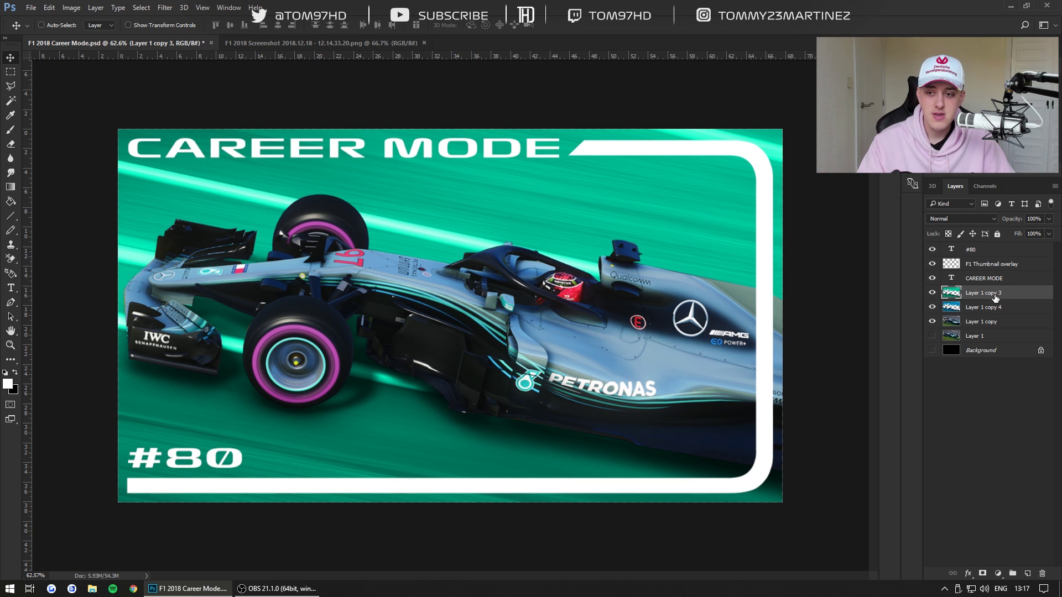
left_click(11, 147)
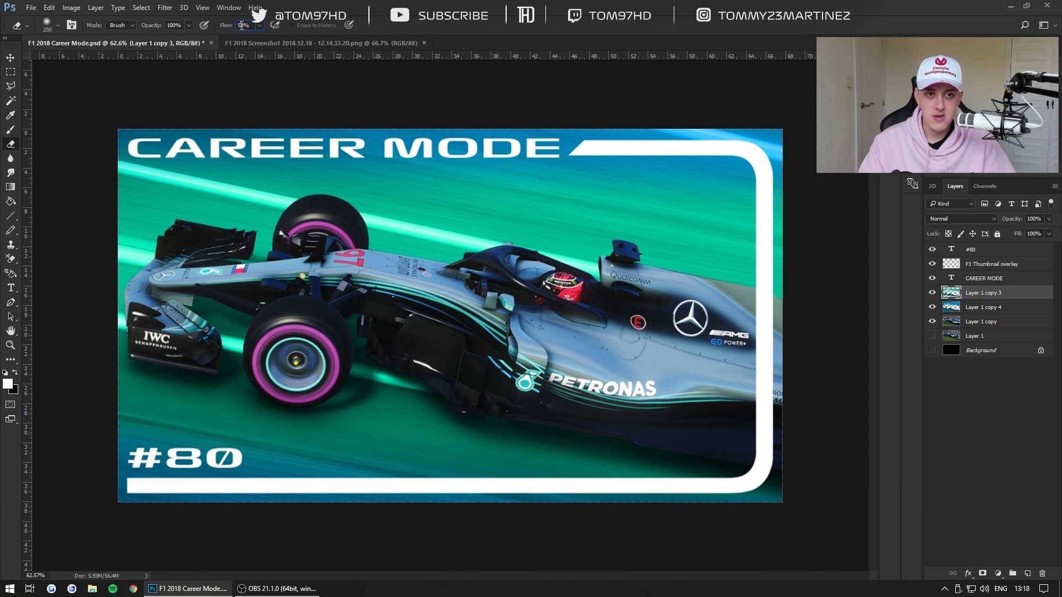
type("10")
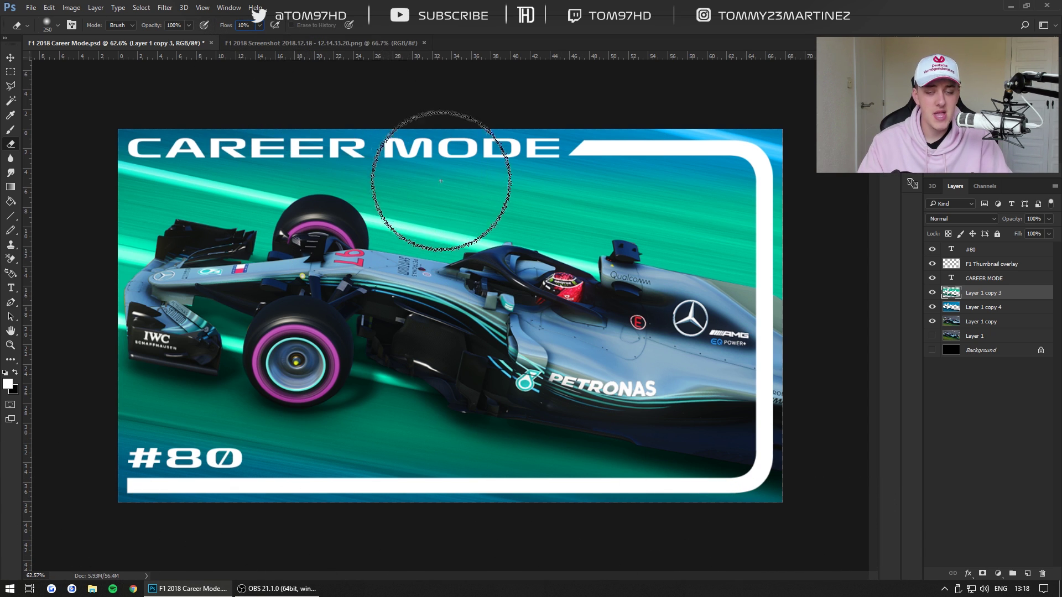
key("Return")
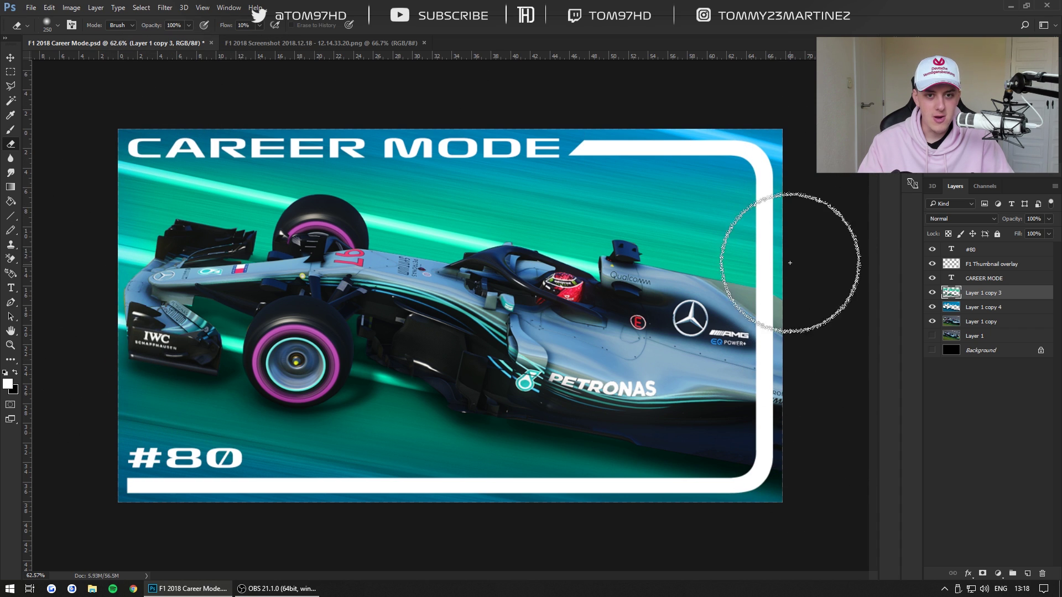
left_click(10, 57)
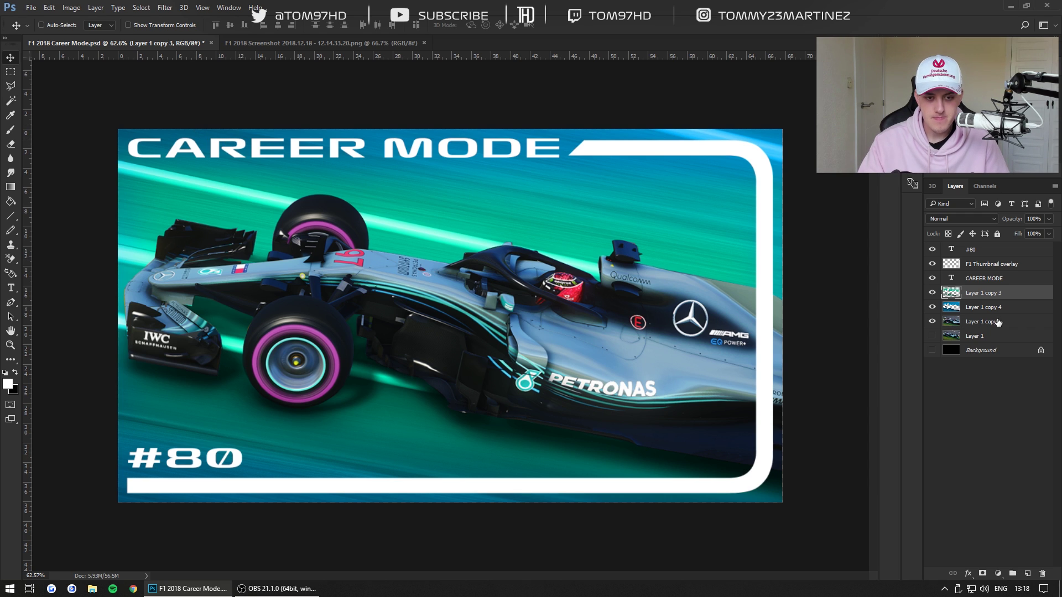
Hide and show Layer 1 copy 3 to compare the blended teal-and-blue background with the plain blue one.
left_click(932, 292)
left_click(931, 293)
left_click(932, 293)
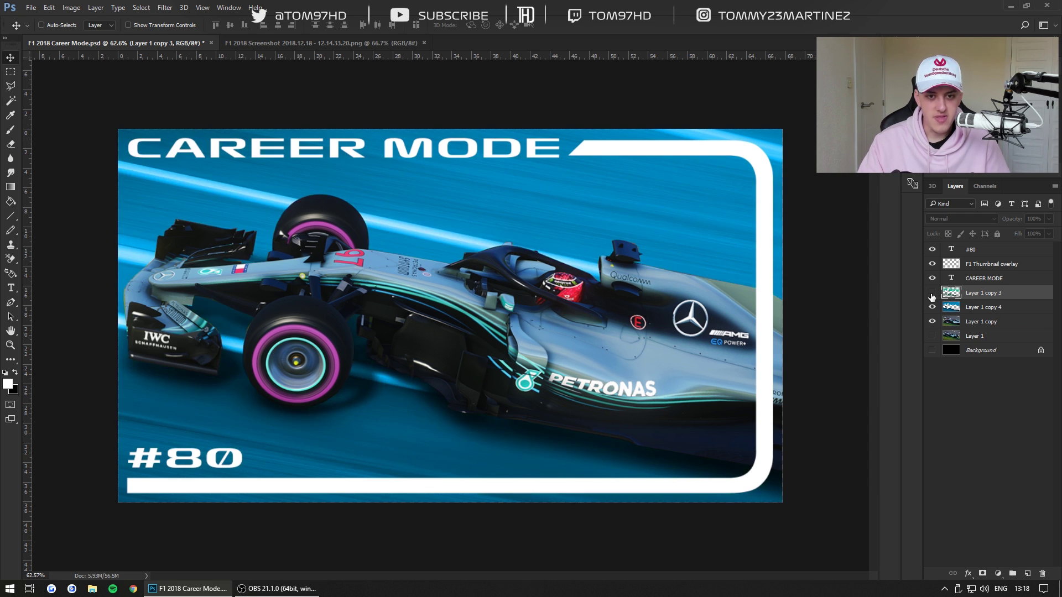
left_click(932, 293)
right_click(997, 302)
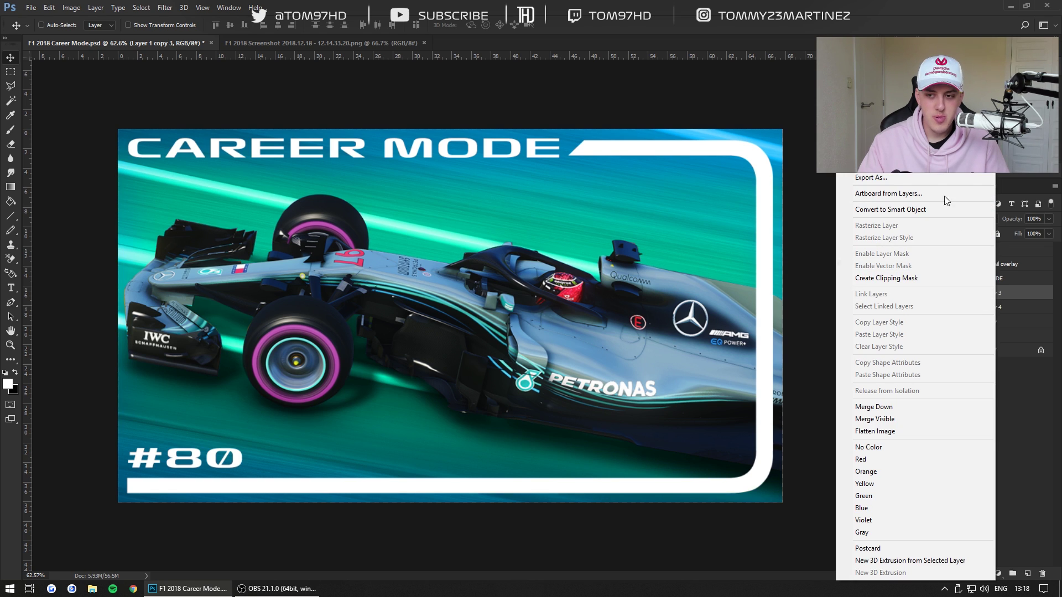
left_click(874, 125)
left_click(623, 178)
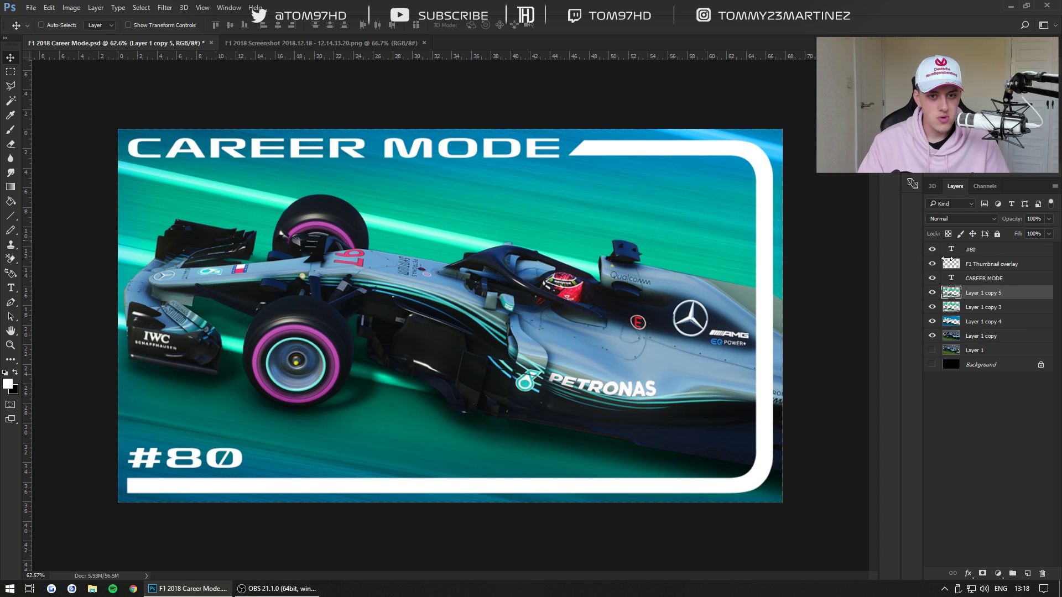
right_click(995, 294)
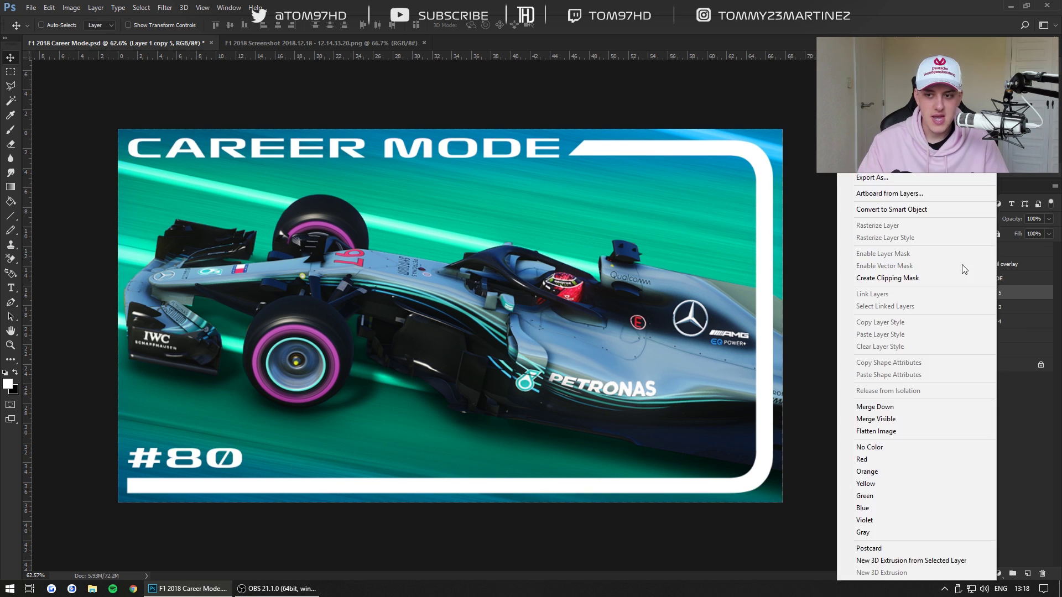
left_click(874, 139)
left_click(506, 219)
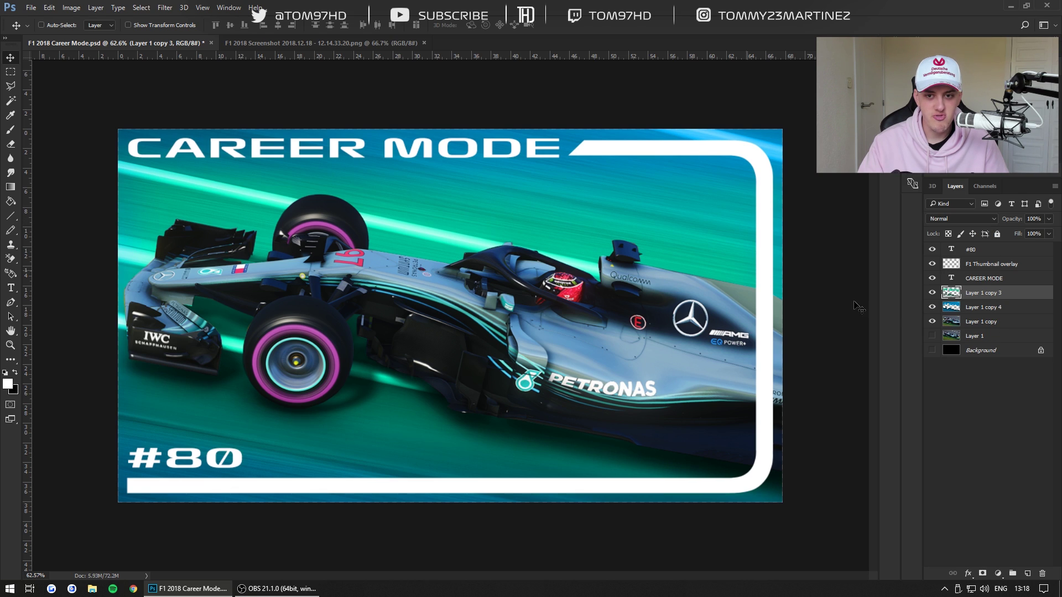
Merge Layer 1 copy 3 and Layer 1 copy 4 into a single background layer.
left_click(980, 308, "ctrl")
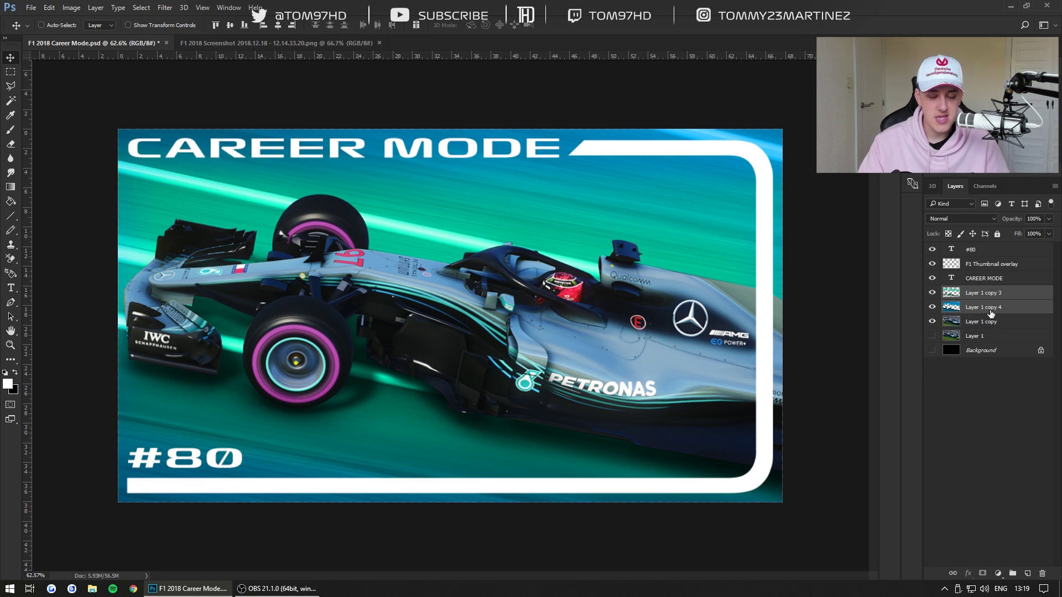
right_click(990, 314)
left_click(894, 408)
Hide and show the merged layer to compare the gradient background with the original screenshot, leaving the layer shown.
left_click(932, 292)
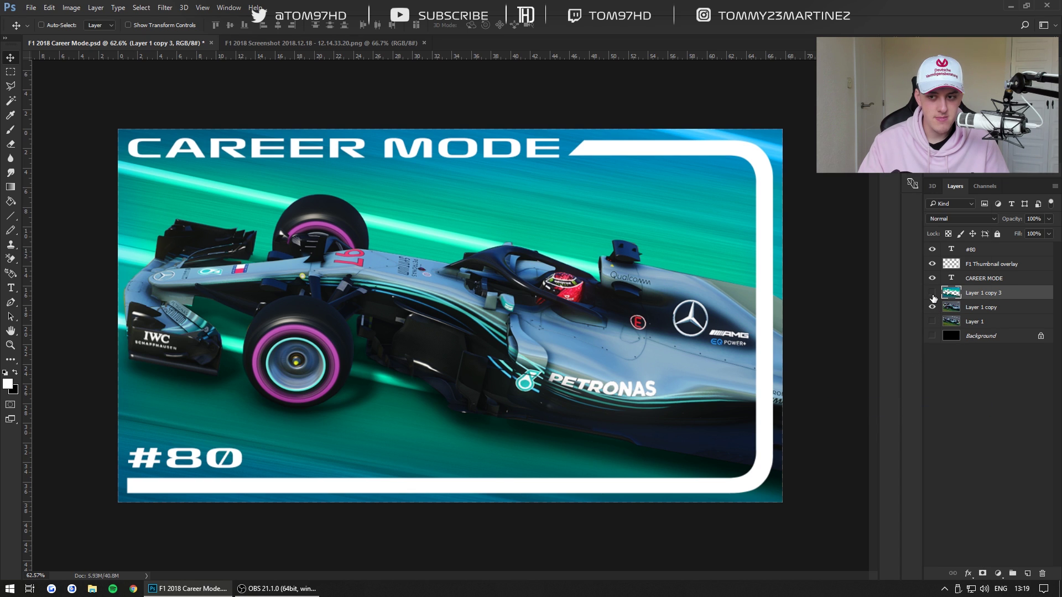
left_click(933, 295)
left_click(932, 294)
left_click(933, 294)
left_click(933, 294)
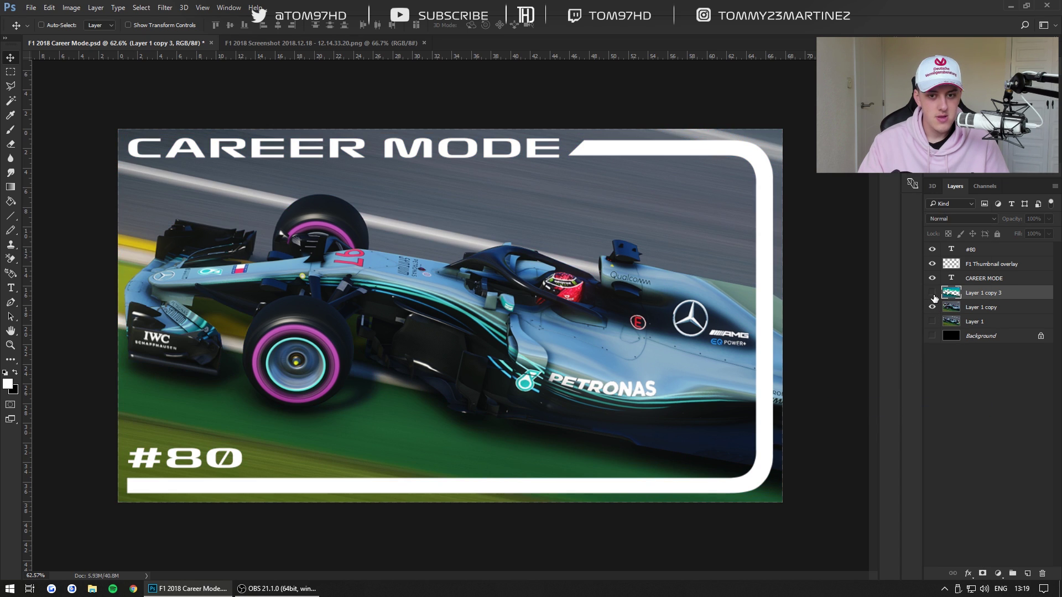
left_click(933, 295)
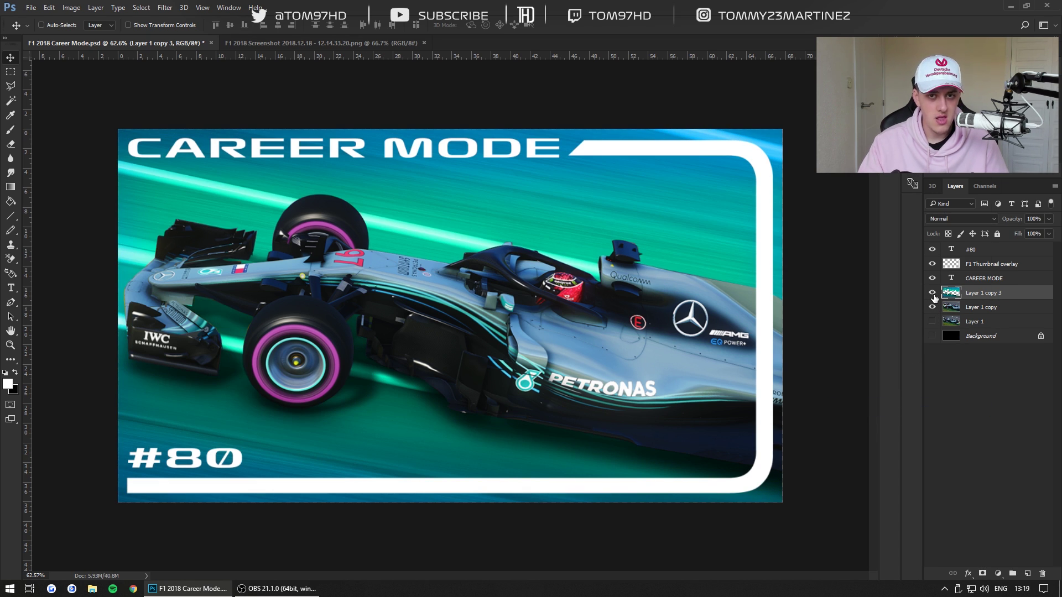
Apply a Brightness/Contrast adjustment to the merged background layer, trying several contrast levels and setting the contrast to 85.
left_click(72, 5)
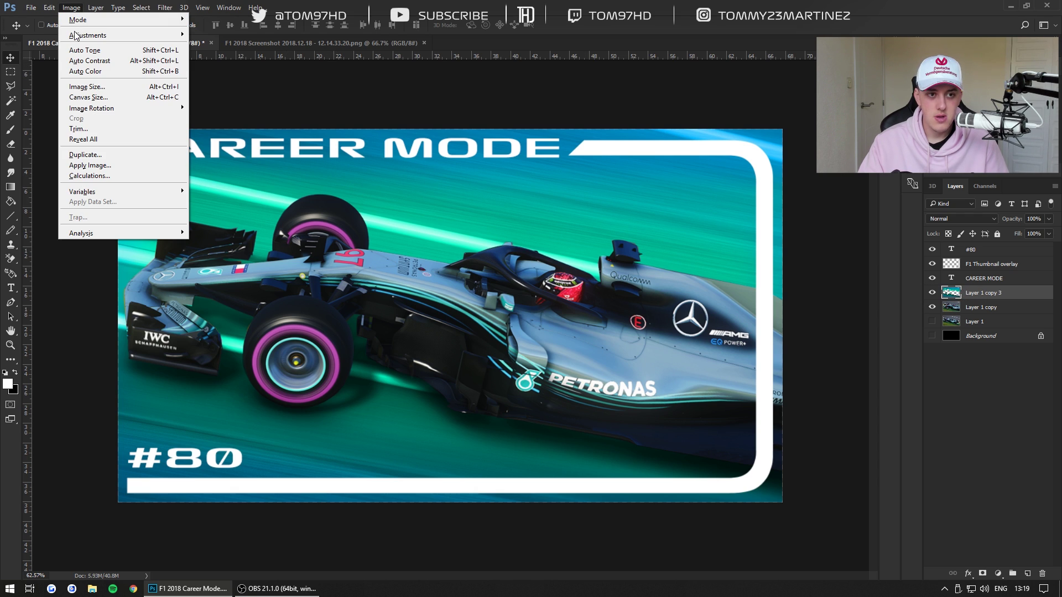
mouse_move(76, 35)
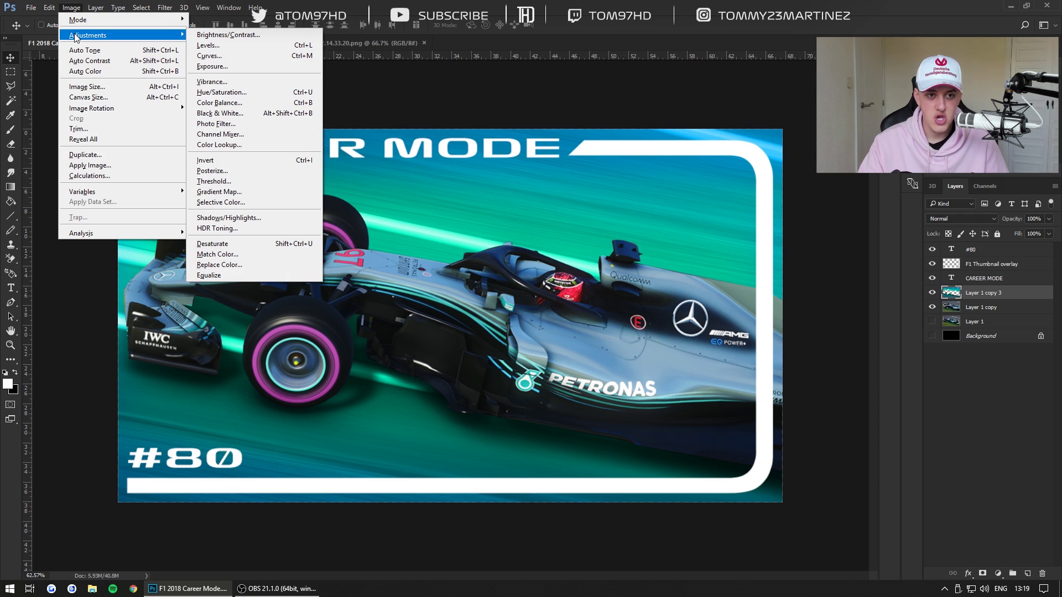
left_click(213, 35)
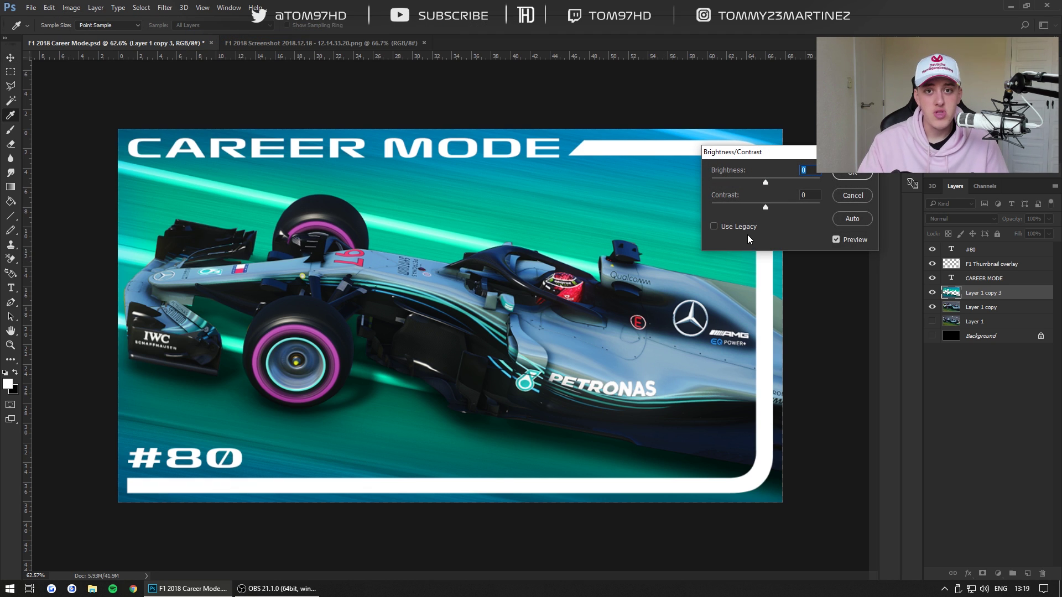
left_click_drag(765, 207, 882, 214)
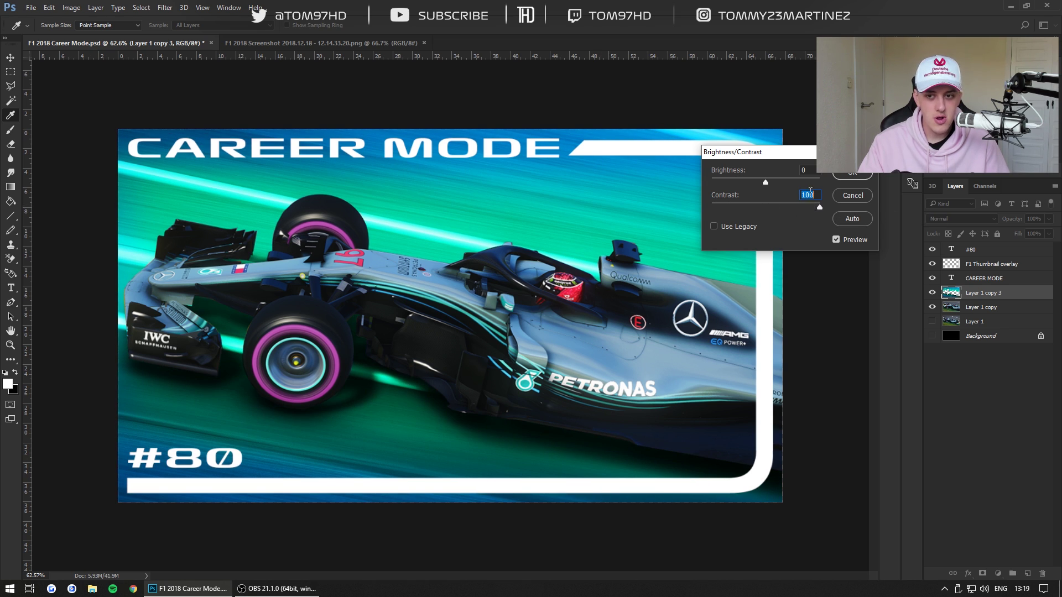
type("50")
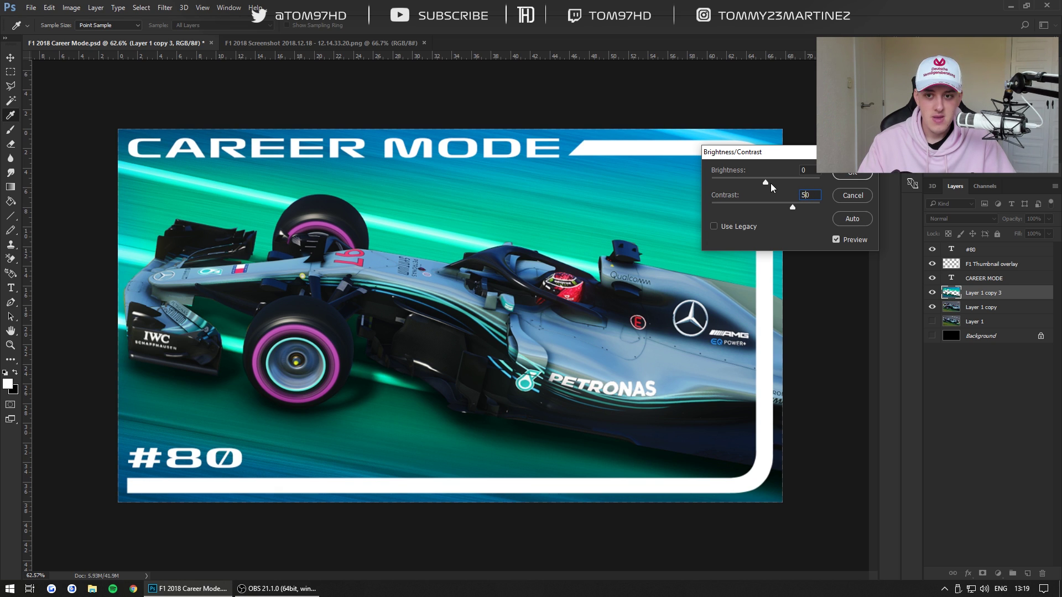
mouse_move(764, 181)
left_mouse_down()
mouse_move(837, 183)
mouse_move(681, 180)
mouse_move(868, 180)
mouse_move(675, 181)
mouse_move(786, 180)
mouse_move(770, 180)
mouse_move(791, 206)
mouse_move(824, 182)
mouse_move(659, 183)
mouse_move(775, 185)
mouse_move(757, 196)
left_mouse_up()
type("75")
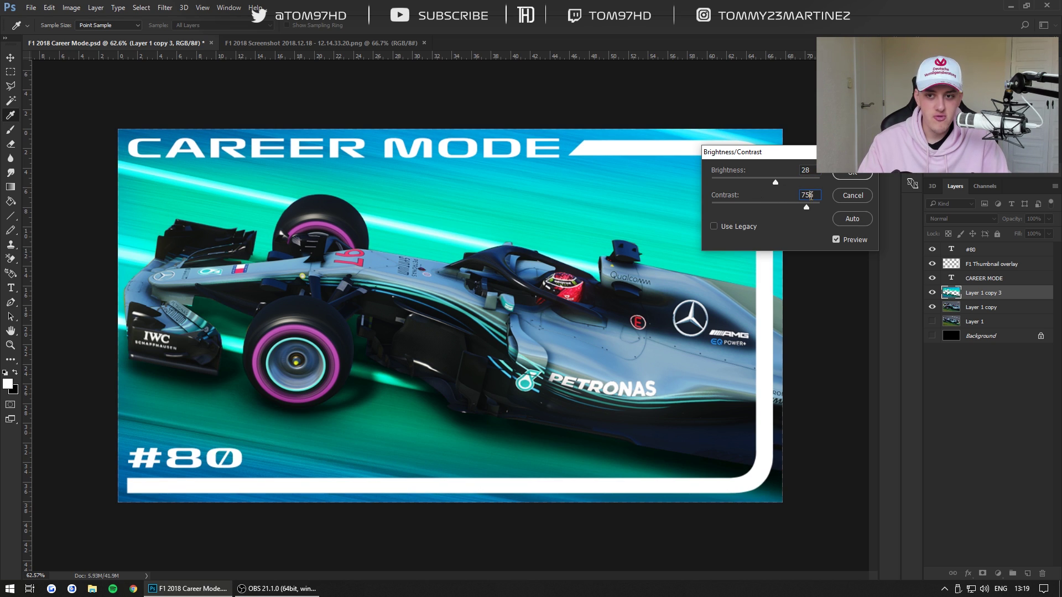
left_click_drag(809, 195, 762, 196)
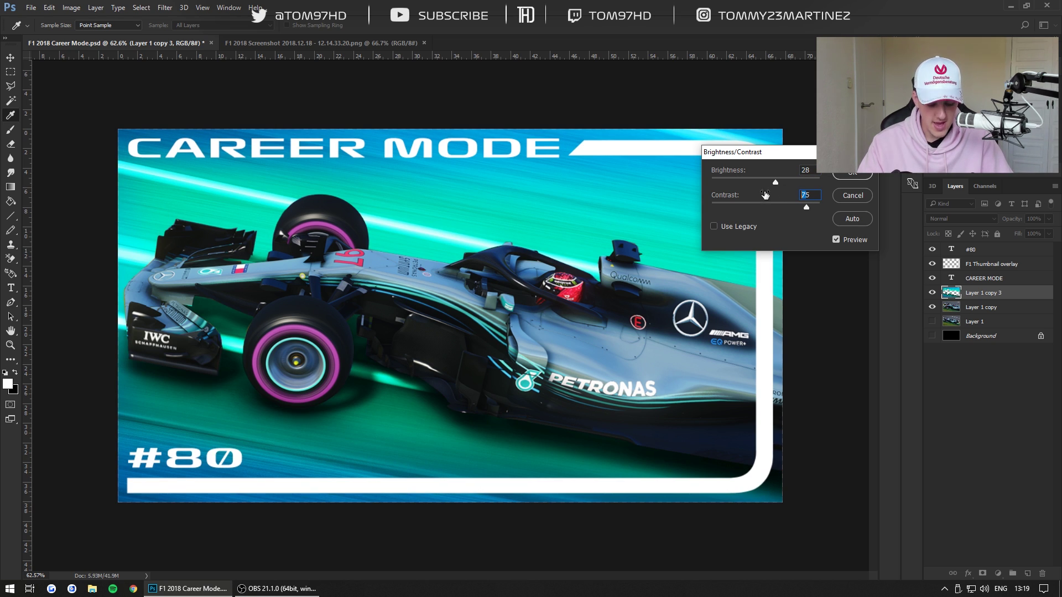
type("85")
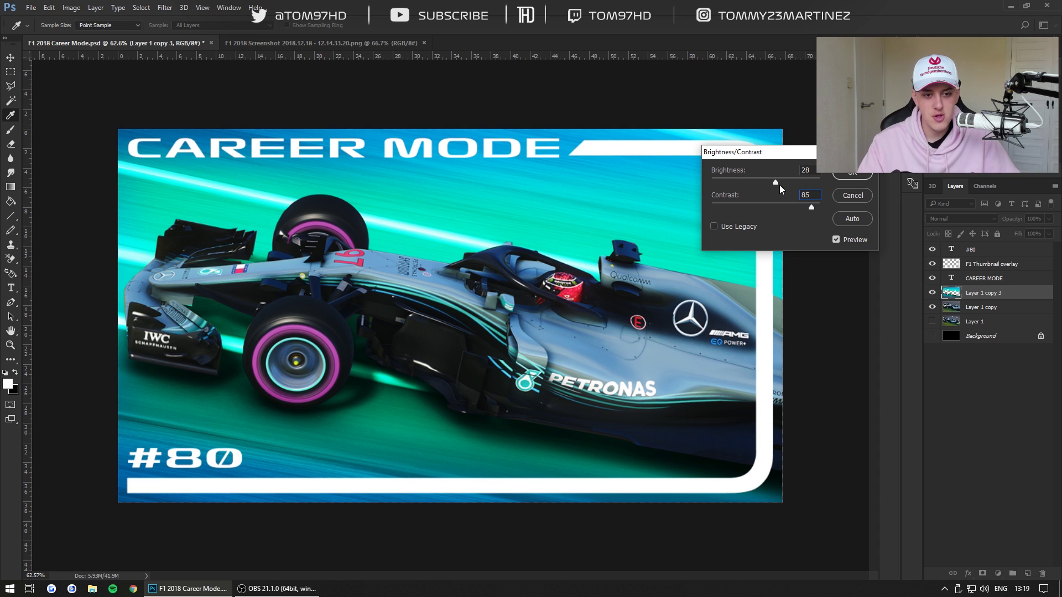
key("Left")
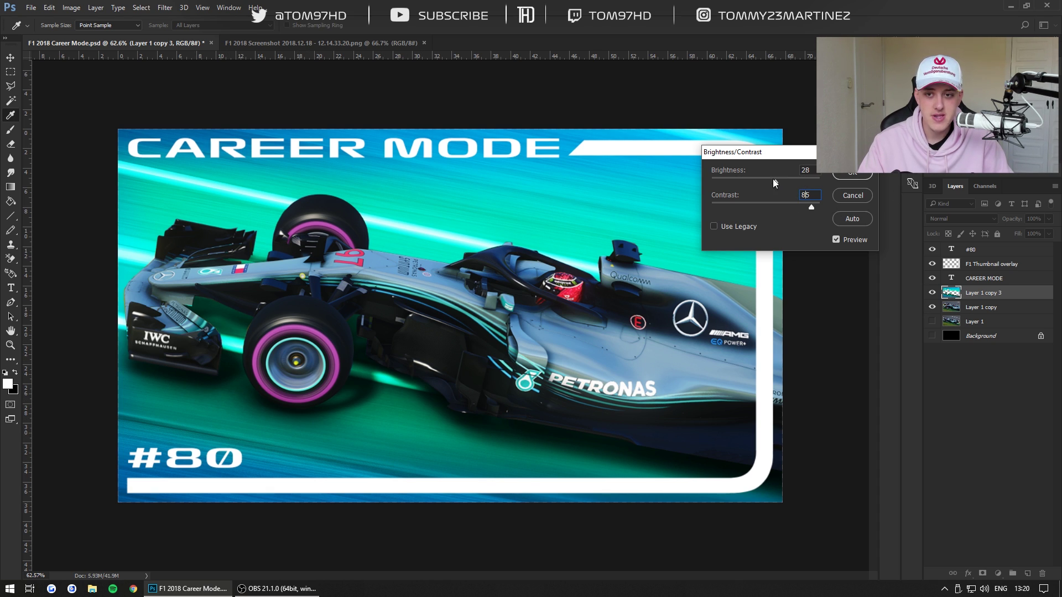
Darken the background slightly by setting the adjustment's brightness to -15.
left_click_drag(772, 180, 757, 180)
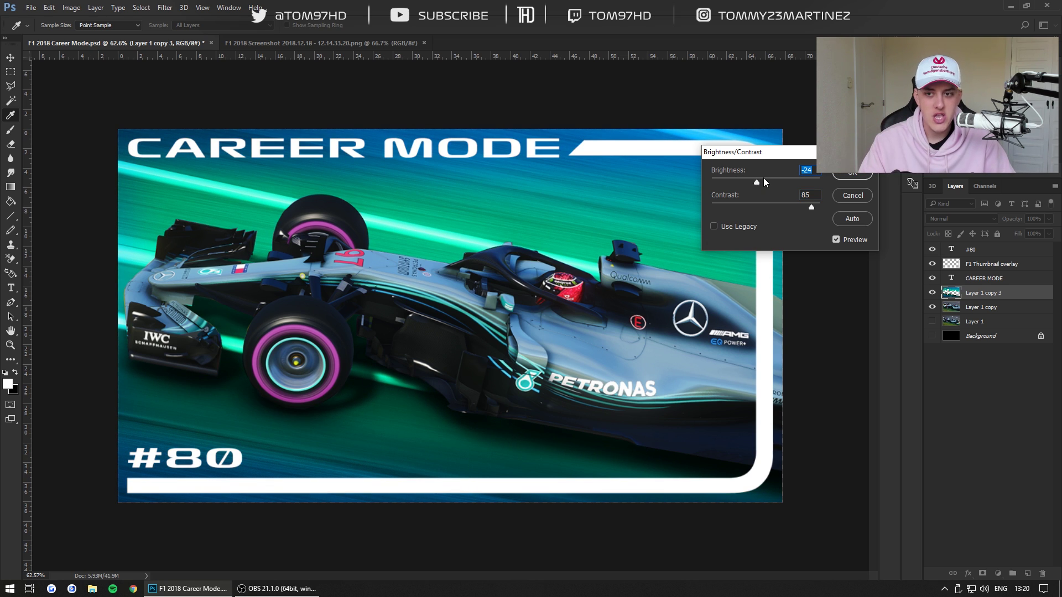
mouse_move(756, 183)
left_mouse_down()
mouse_move(776, 182)
mouse_move(761, 183)
left_mouse_up()
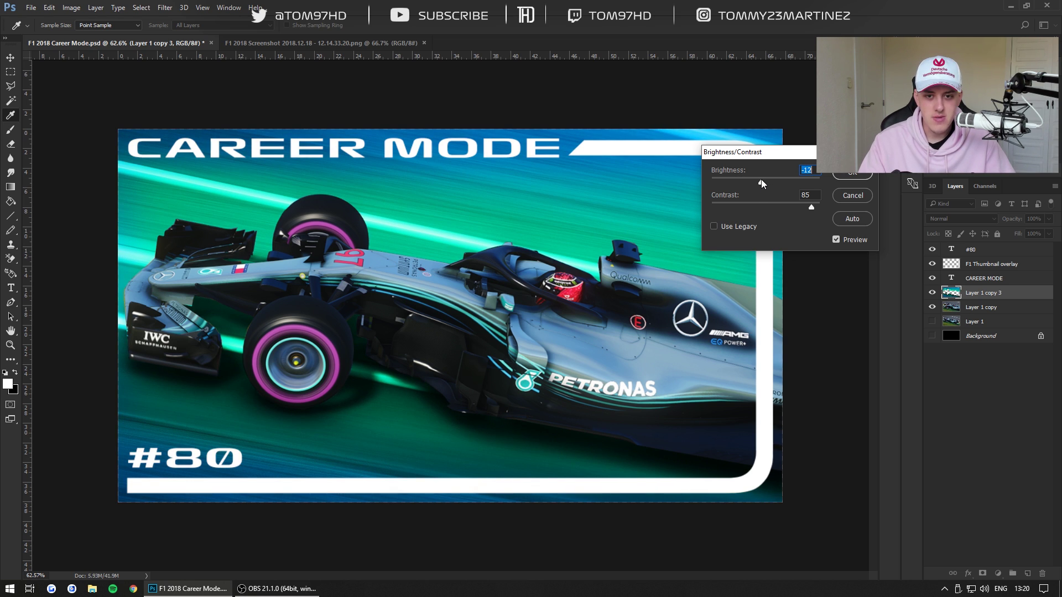
double_click(814, 169)
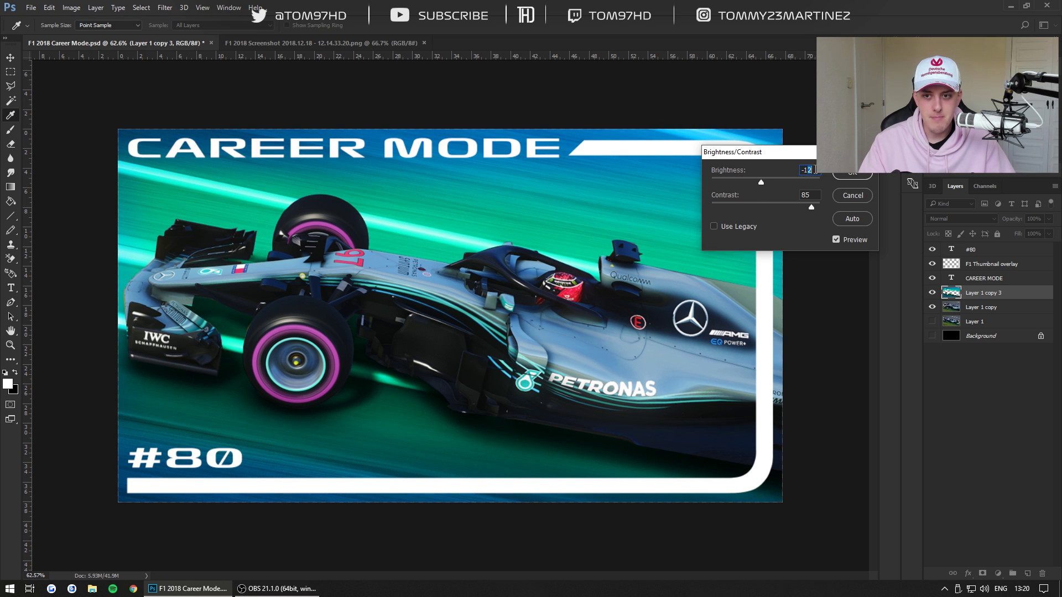
type("15")
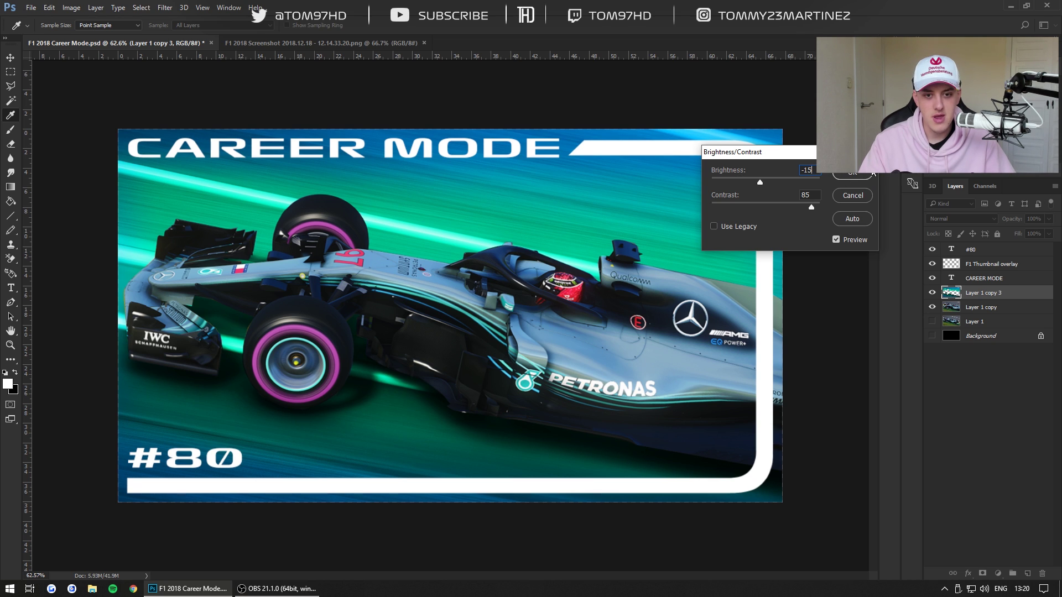
Confirm the background layer's brightness and contrast adjustment, and change the episode number text to #86.
left_click(867, 175)
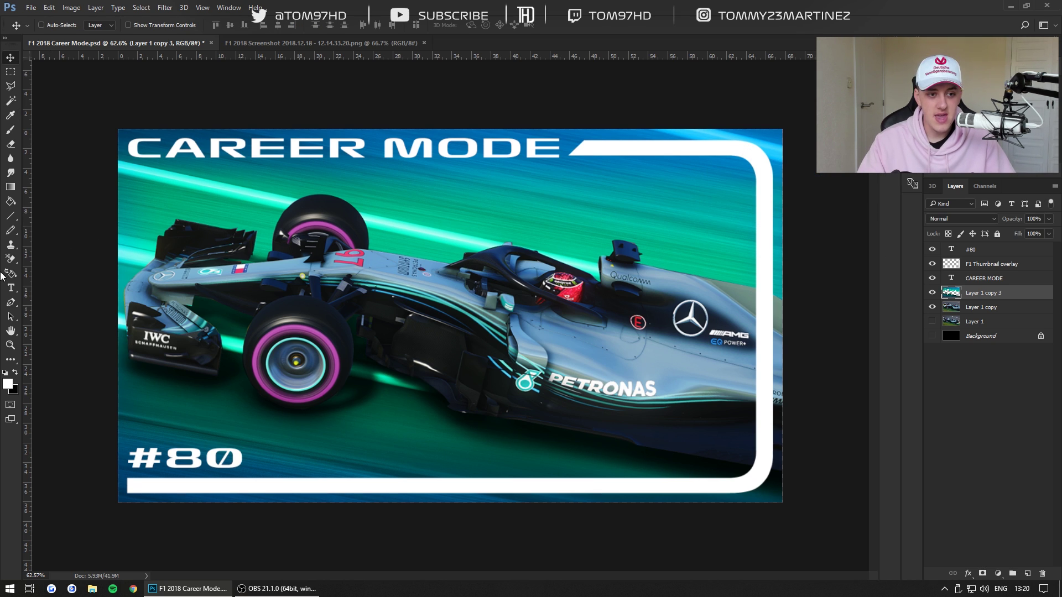
left_click(10, 287)
left_click_drag(207, 459, 247, 462)
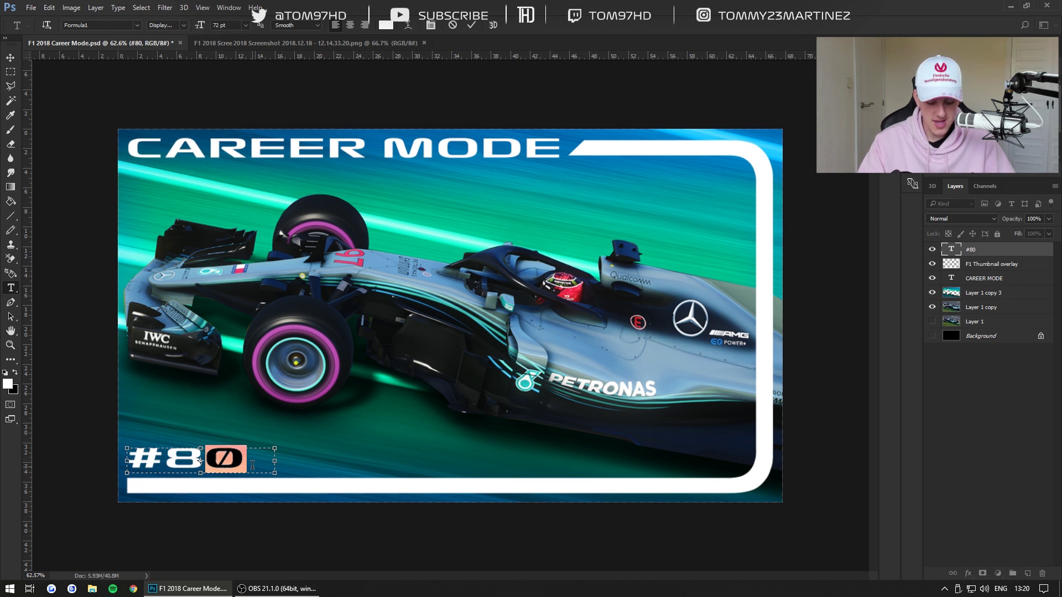
type("6")
left_click(470, 25)
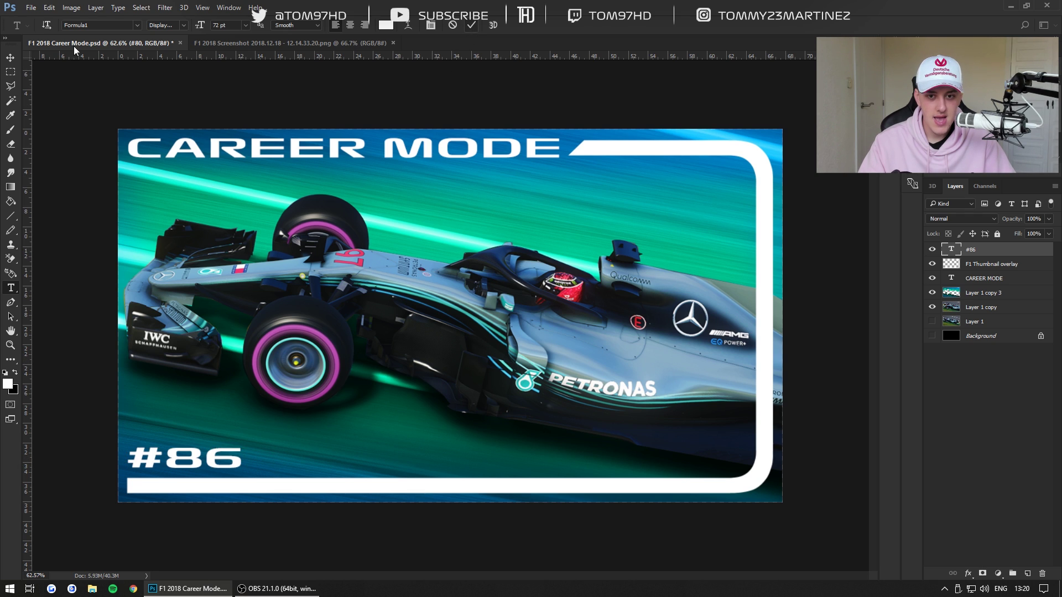
left_click(12, 58)
Delete the hidden Layer 1 from the thumbnail document.
left_click(999, 449)
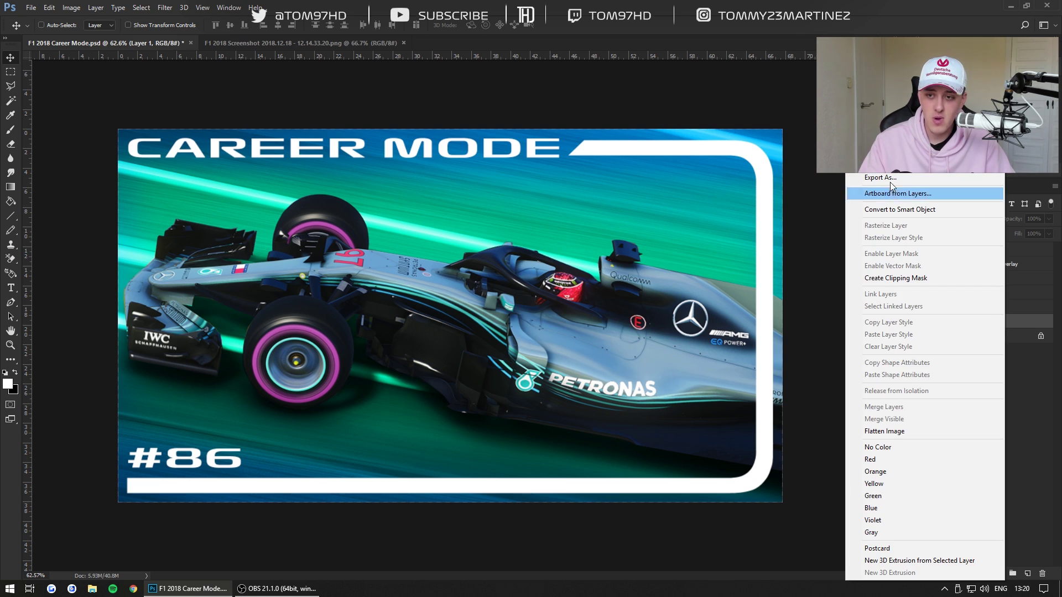
left_click(884, 141)
left_click(509, 218)
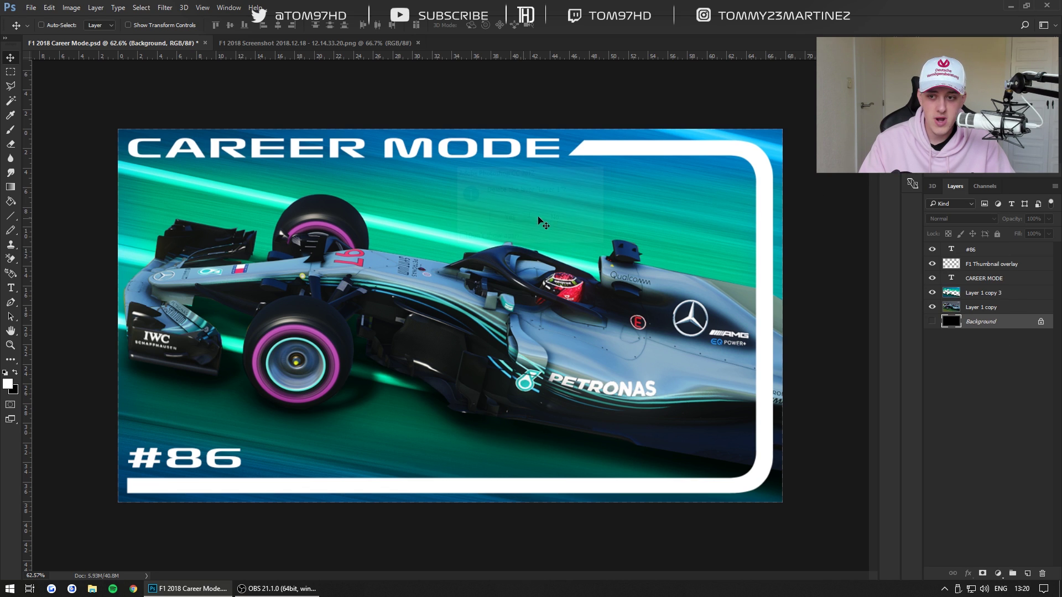
Hide and show Layer 1 copy 3 to compare the coloured background with the original screenshot, leaving it shown.
left_click(932, 293)
left_click(932, 293)
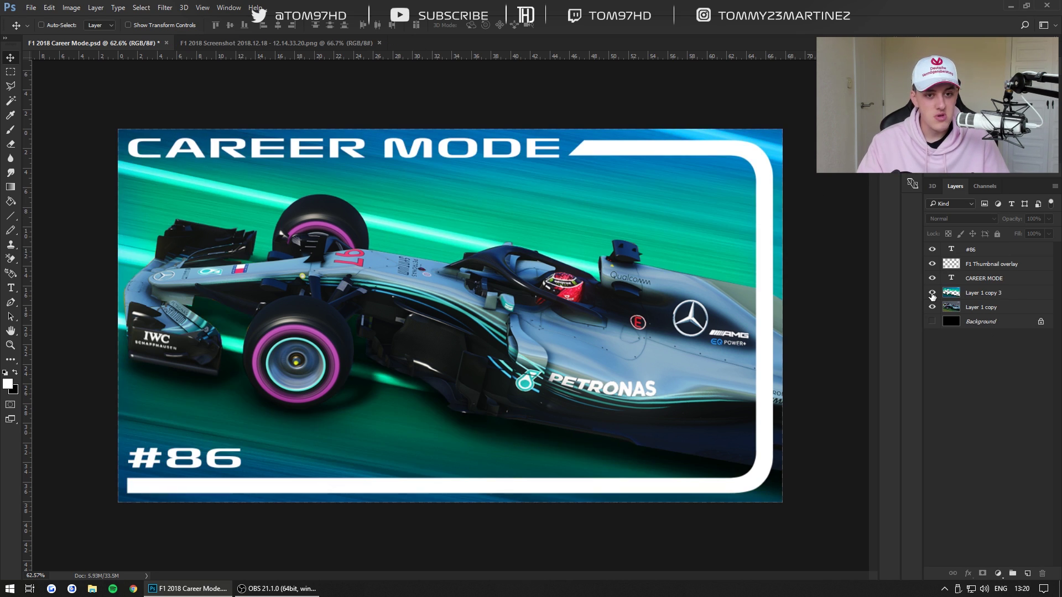
left_click(932, 294)
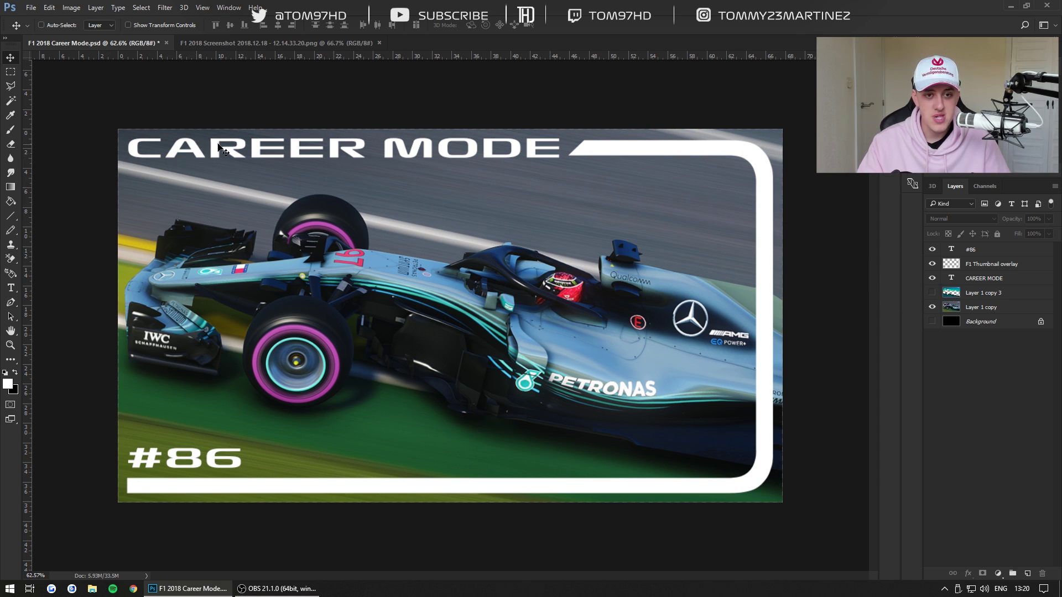
left_click(933, 292)
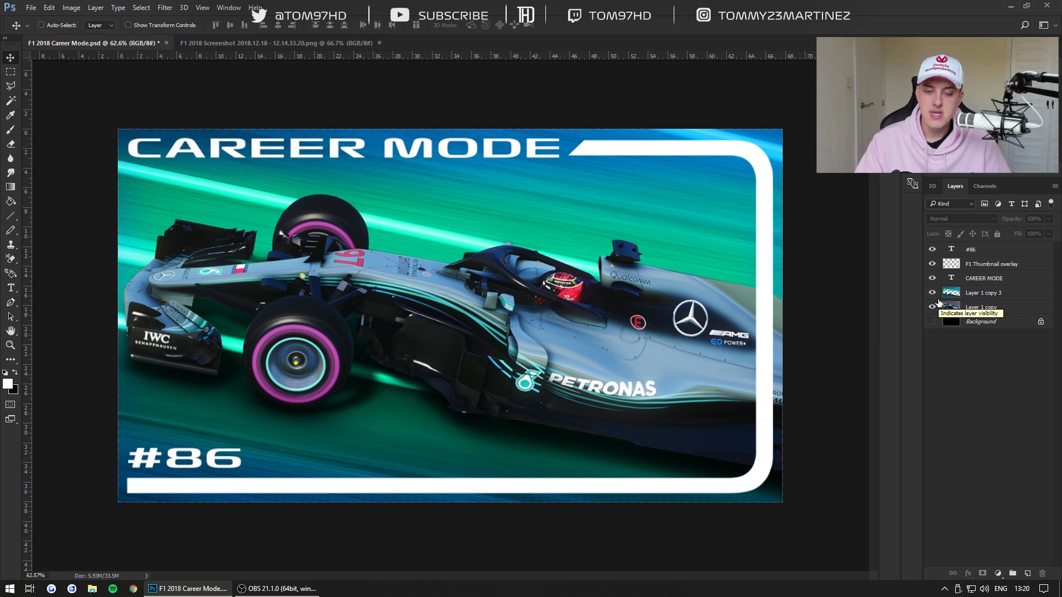
Close the F1 2018 screenshot document and browse for files to open in the Thubnails folder inside Pictures, logos, etc.
left_click(380, 43)
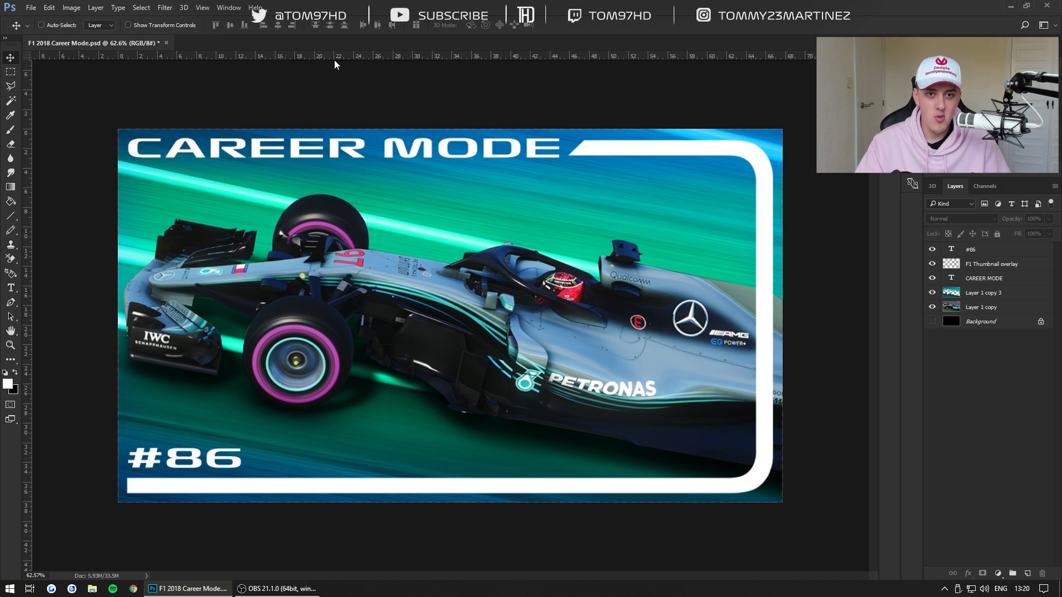
left_click(31, 8)
left_click(44, 29)
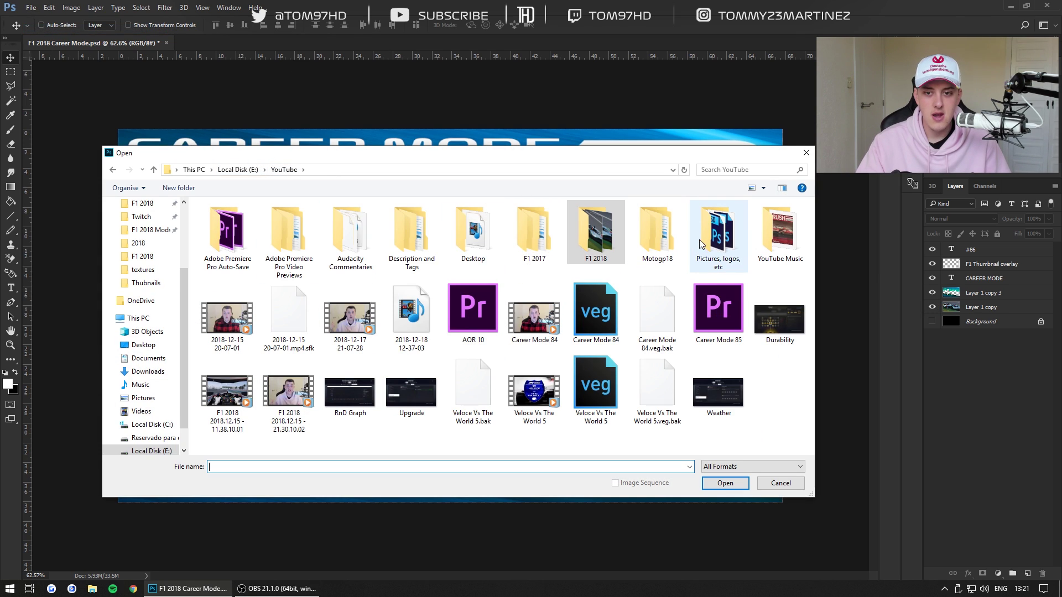
double_click(761, 243)
left_click(284, 169)
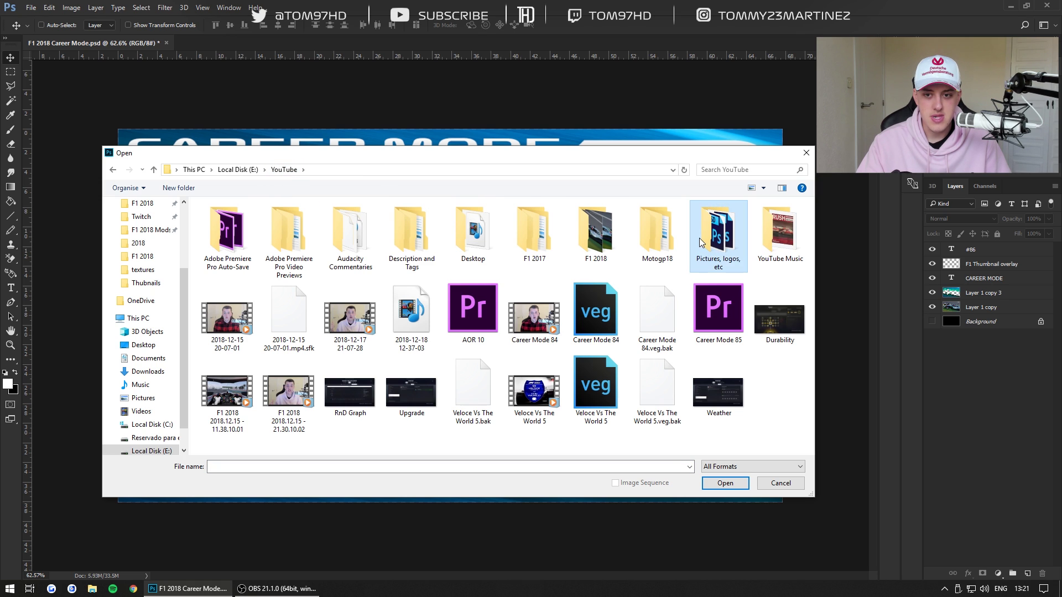
double_click(743, 253)
double_click(568, 242)
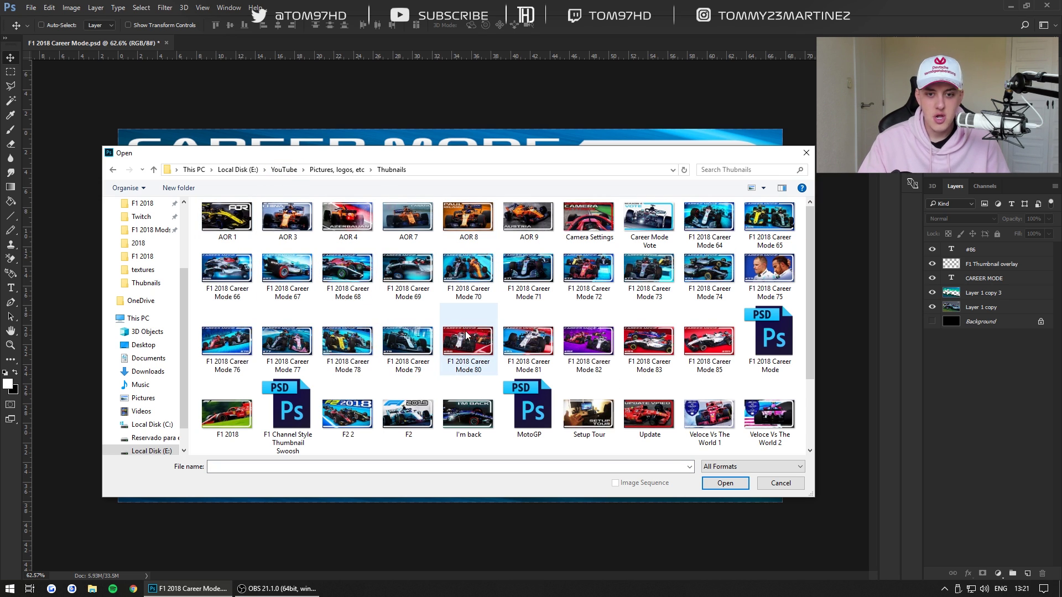
Open the AOR 8, Career Mode Vote, F1 2018 Career Mode 81 and F1 2018 Career Mode 82 thumbnails together.
left_click(600, 357)
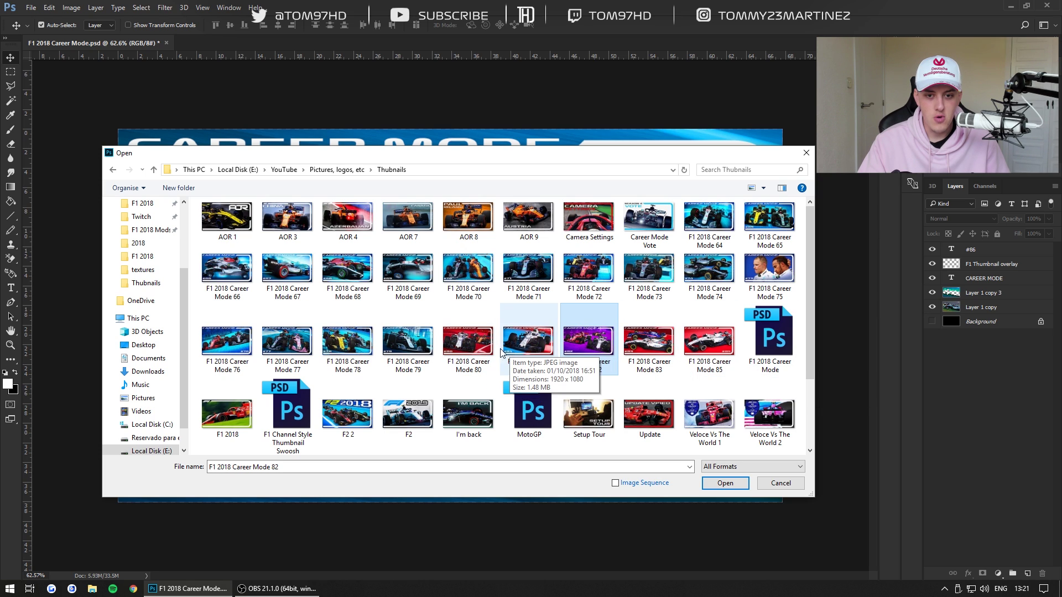
left_click(528, 342, "ctrl")
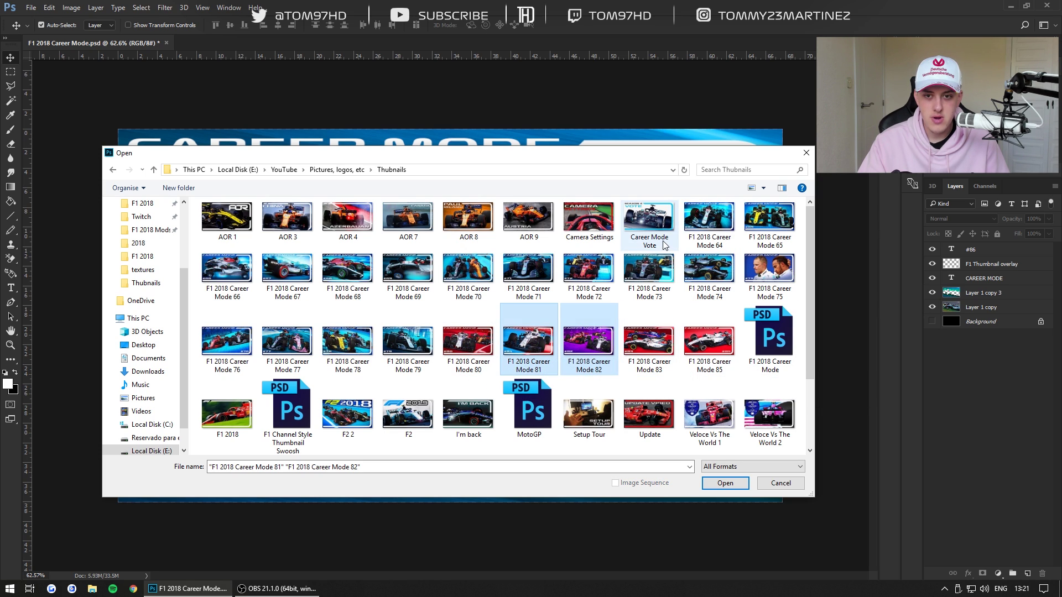
left_click(660, 238, "ctrl")
left_click(467, 218, "ctrl")
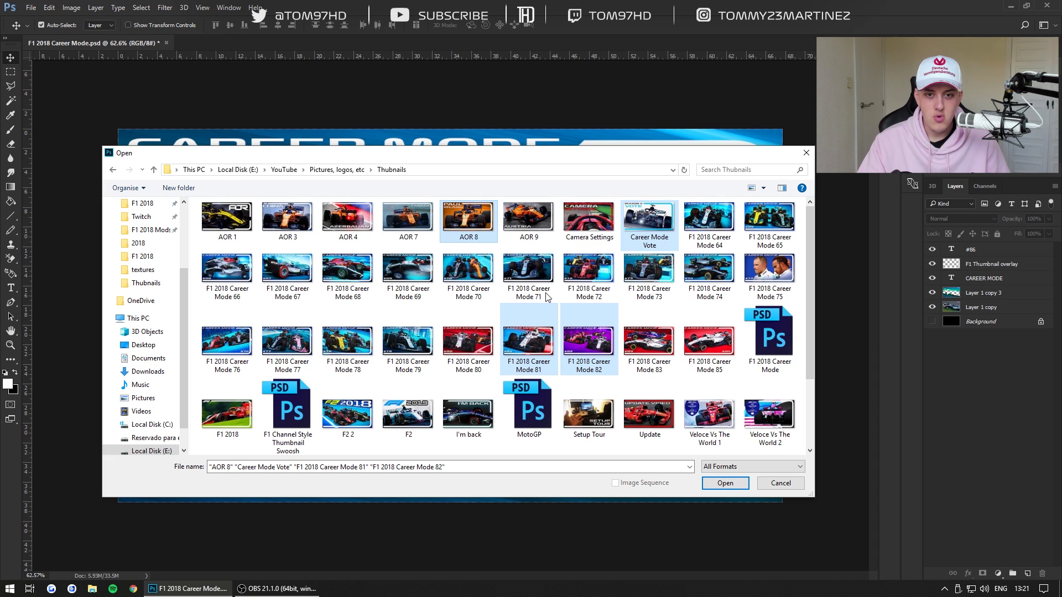
left_click(725, 482)
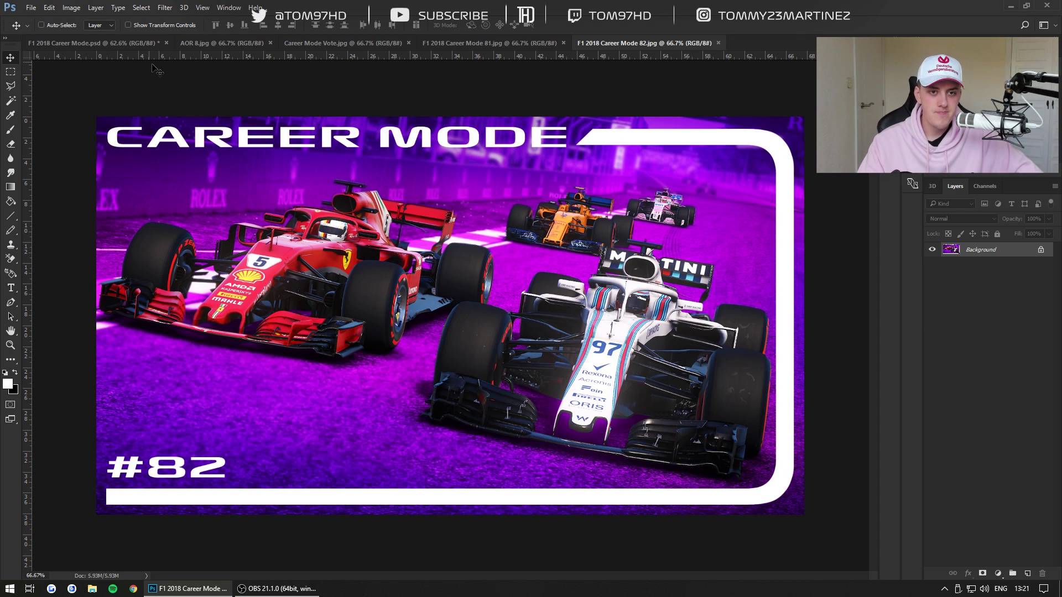
Paint around the outer edges of the AOR 8 thumbnail with a large soft black brush to darken them.
left_click(230, 35)
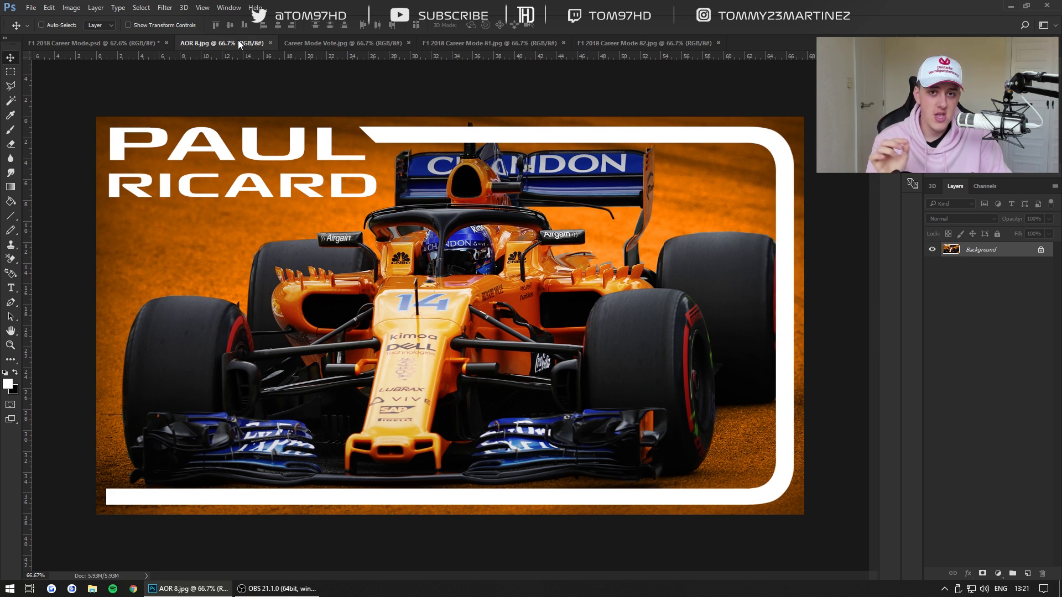
left_click(10, 129)
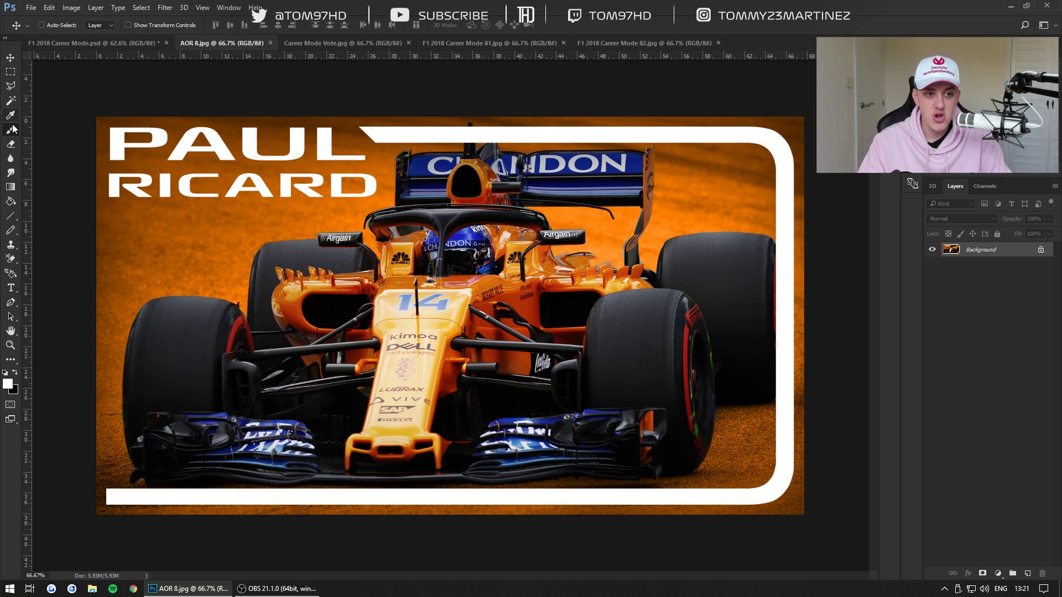
left_click(15, 372)
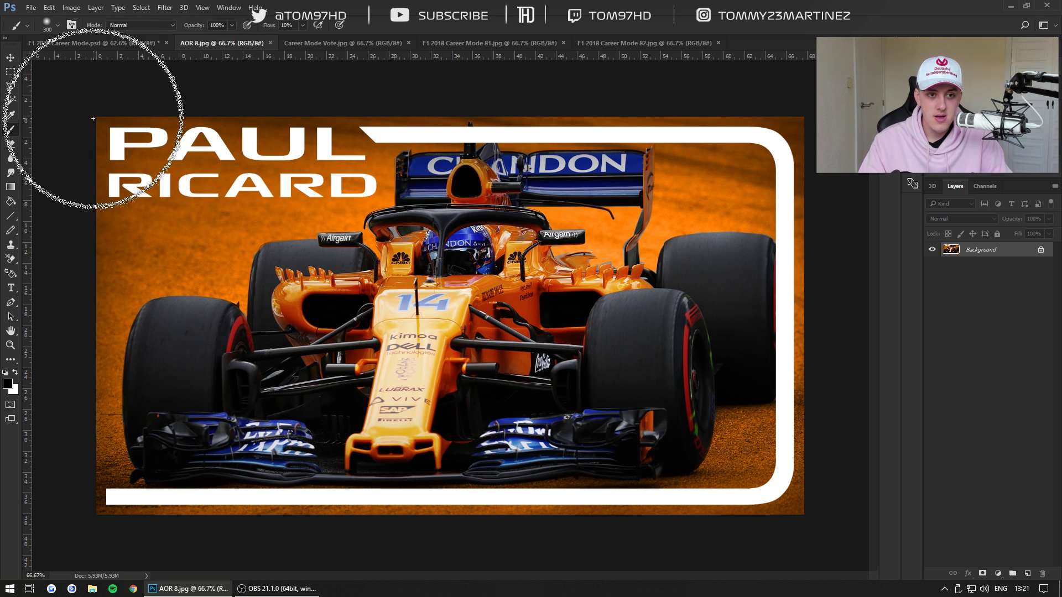
mouse_move(477, 126)
left_mouse_down()
mouse_move(803, 120)
mouse_move(834, 240)
mouse_move(808, 496)
mouse_move(690, 520)
mouse_move(335, 513)
mouse_move(568, 516)
left_mouse_up()
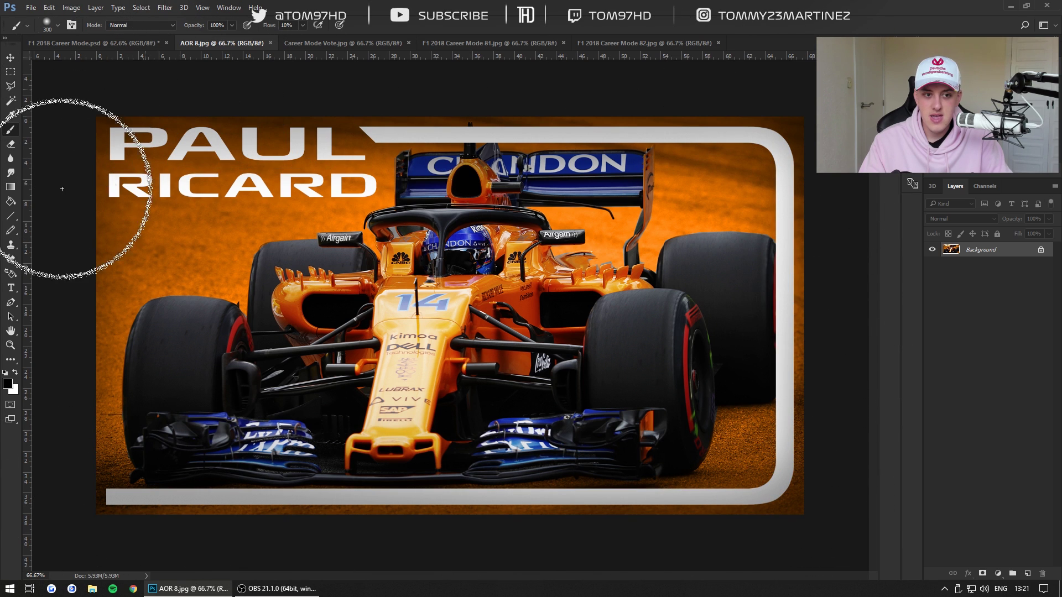
Close AOR 8.jpg without saving its changes and switch to the Move tool.
left_click(49, 7)
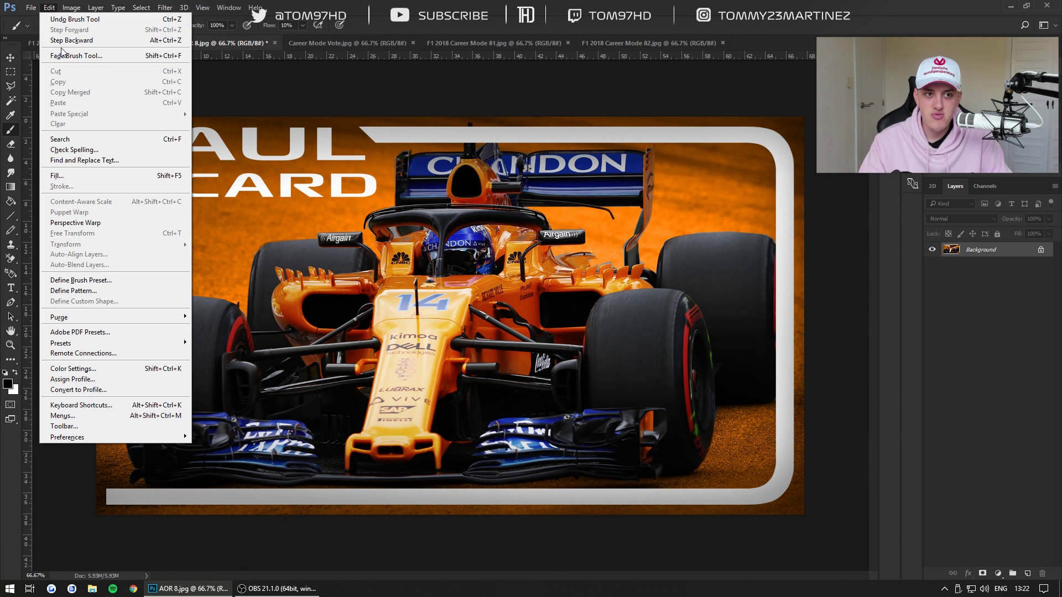
left_click(275, 43)
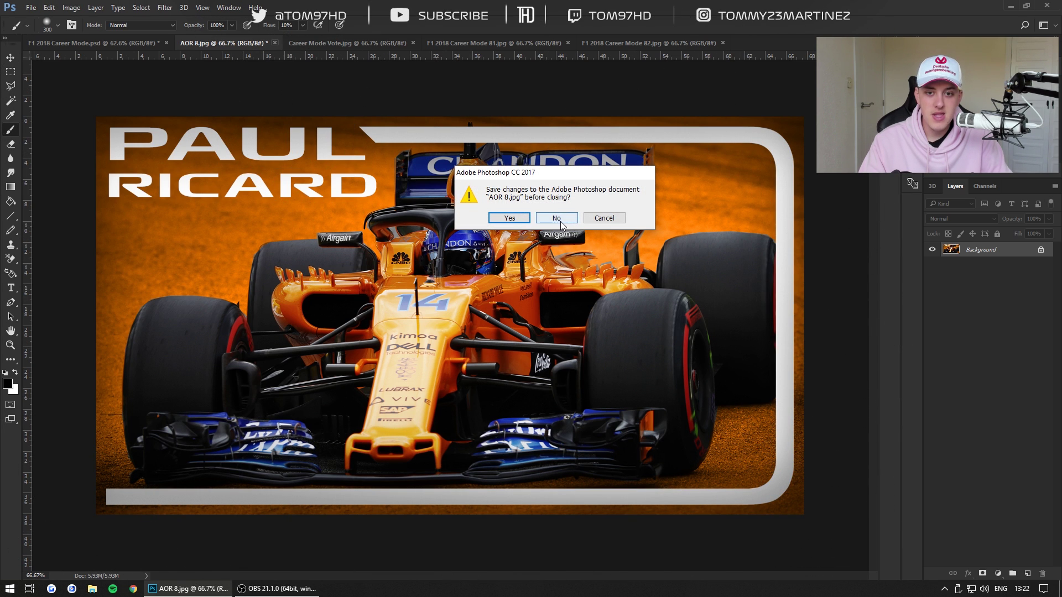
left_click(560, 220)
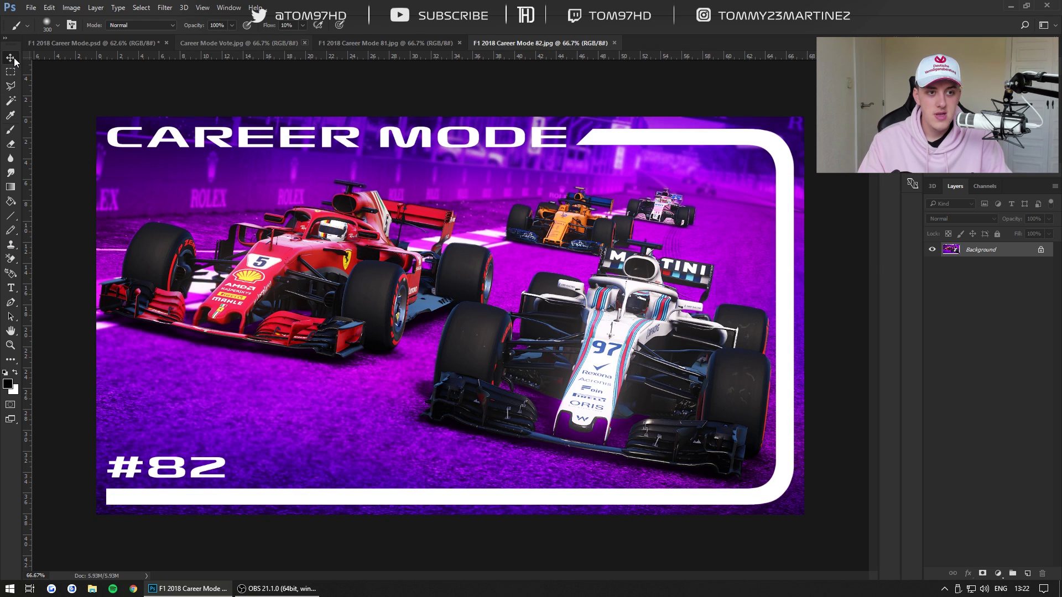
left_click(14, 58)
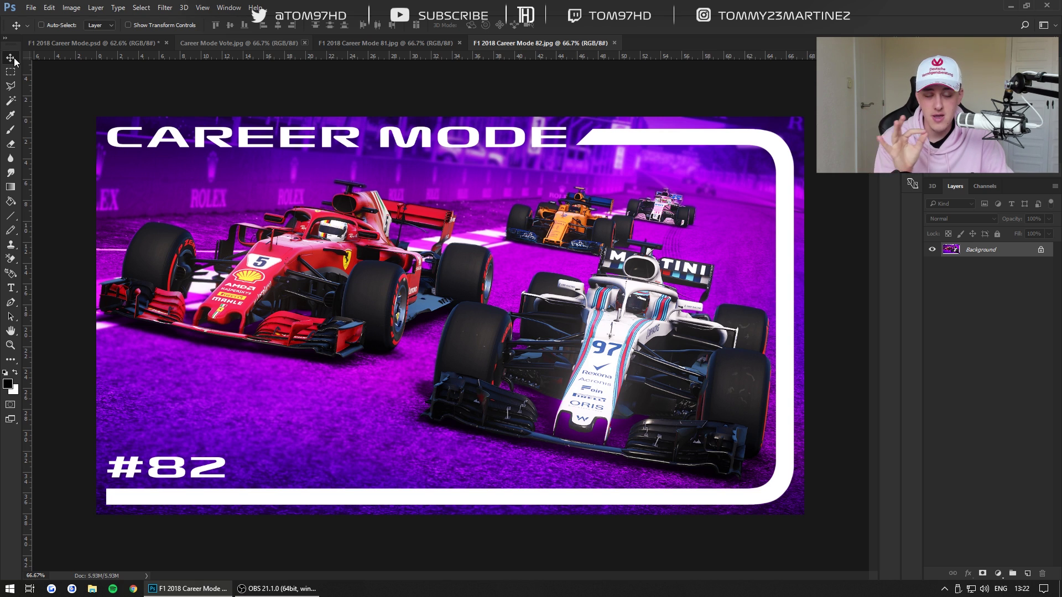
Colorize the Career Mode 82 background layer magenta with Hue/Saturation, using hue 310 and saturation 100.
left_click(71, 8)
mouse_move(110, 32)
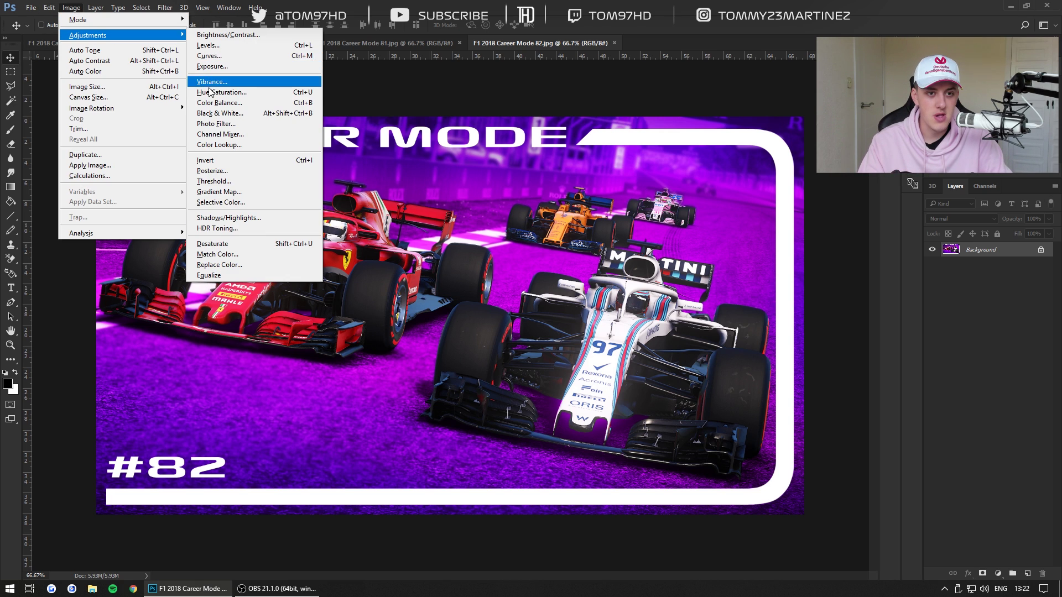
left_click(221, 92)
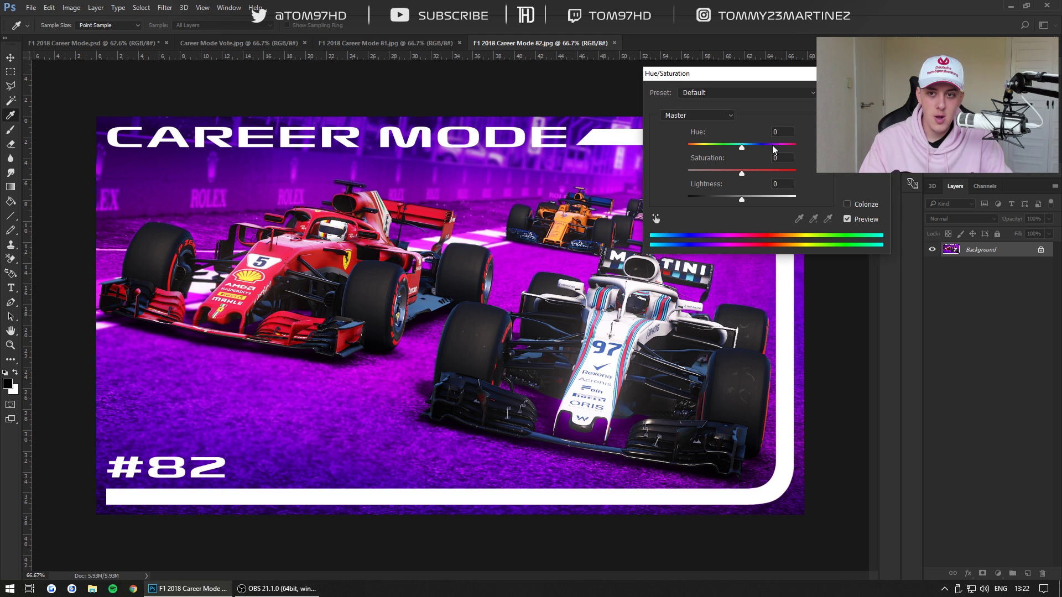
mouse_move(742, 146)
left_mouse_down()
mouse_move(775, 146)
mouse_move(741, 146)
left_mouse_up()
left_click(847, 204)
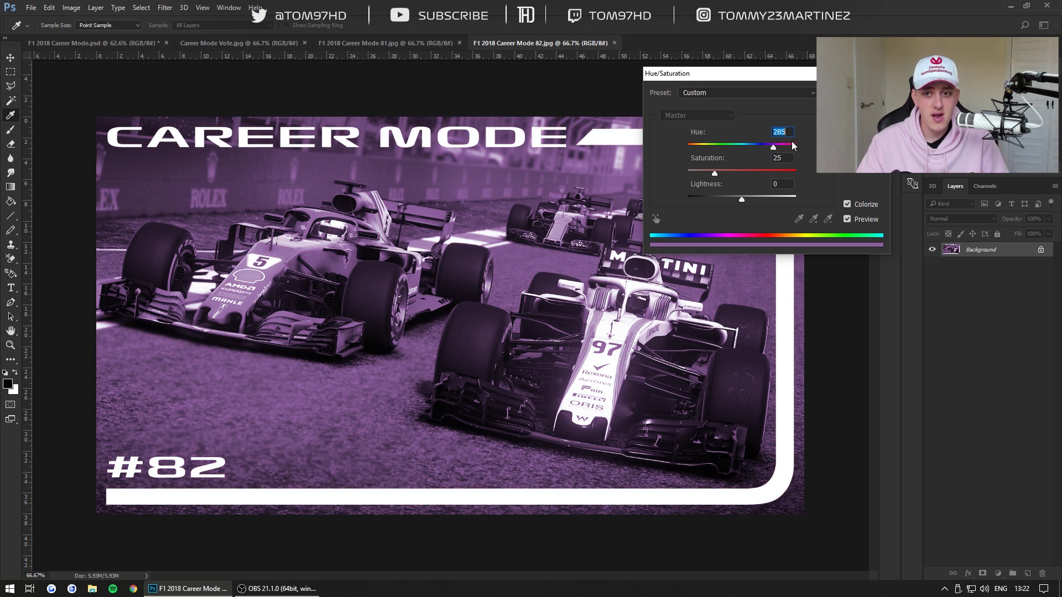
type("310")
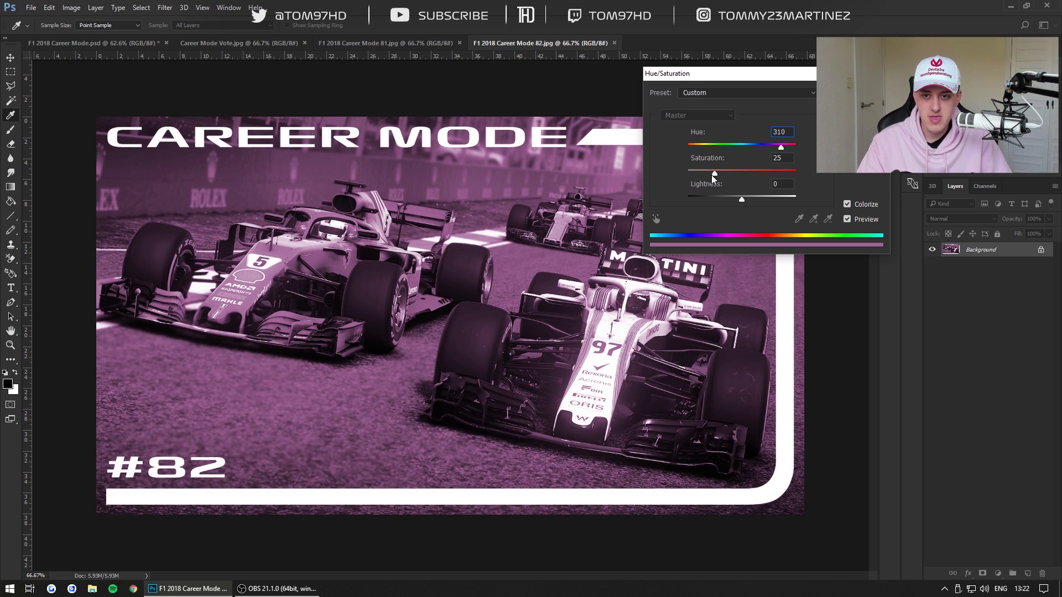
left_click_drag(714, 174, 795, 173)
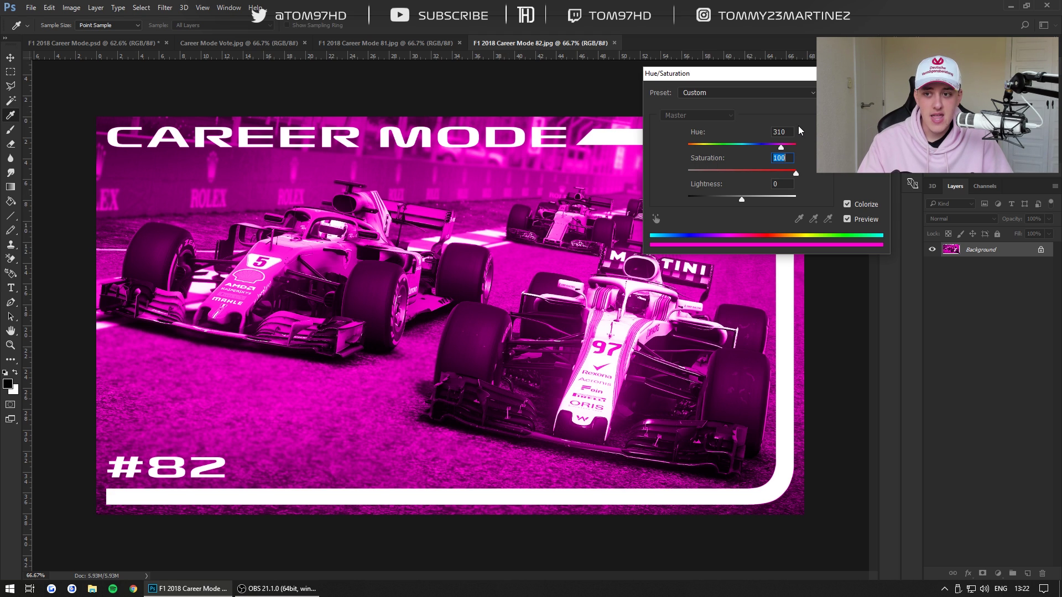
left_click(861, 91)
Duplicate the magenta Background layer in the Career Mode 82 image.
right_click(997, 260)
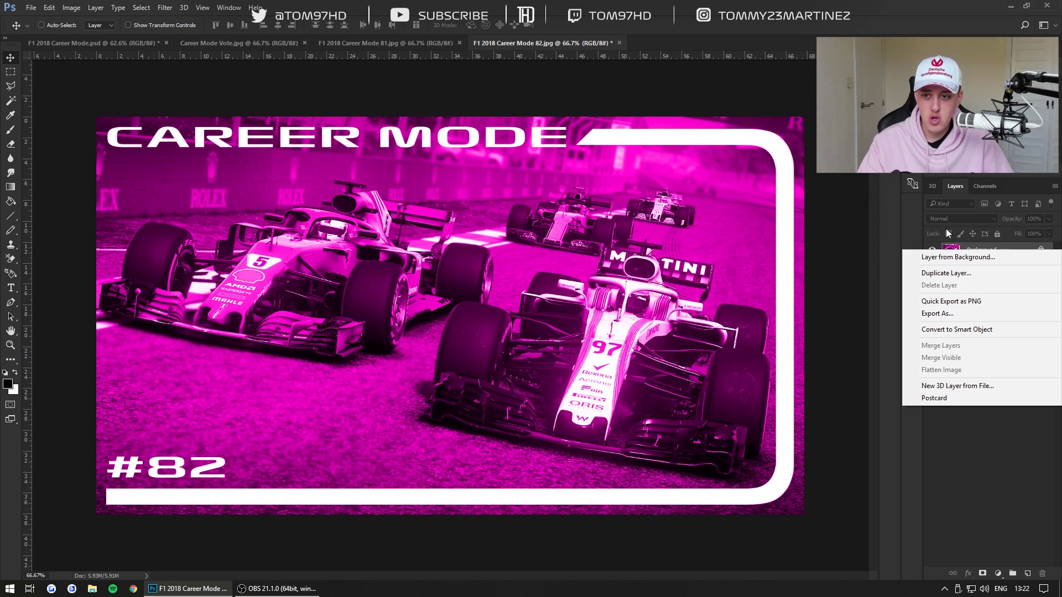
left_click(947, 271)
key("Return")
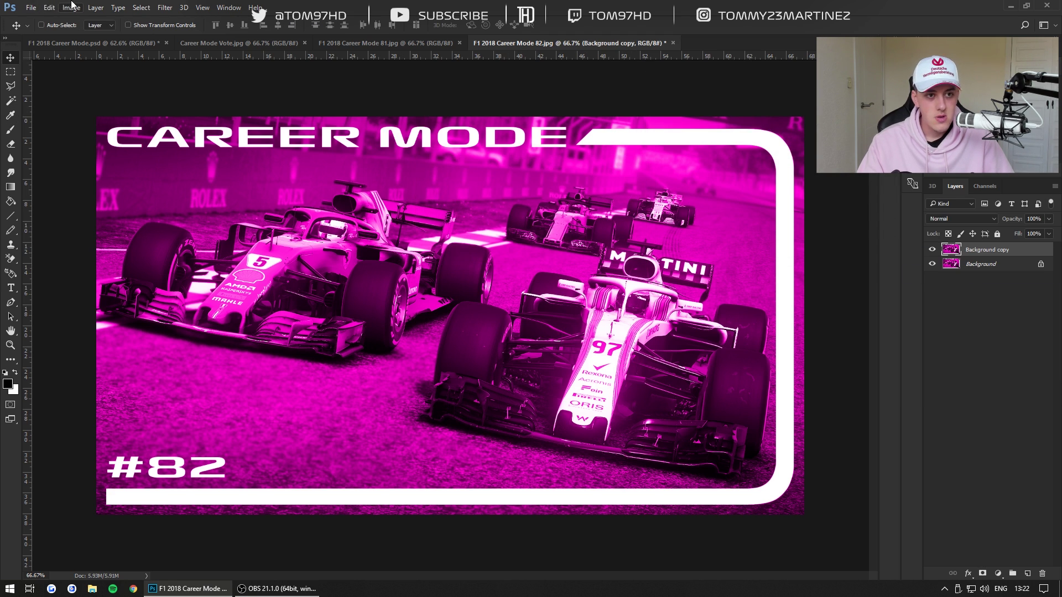
Colorize the Background copy layer blue-violet with Hue/Saturation, using hue 260 and saturation 100.
left_click(71, 8)
mouse_move(94, 33)
left_click(221, 92)
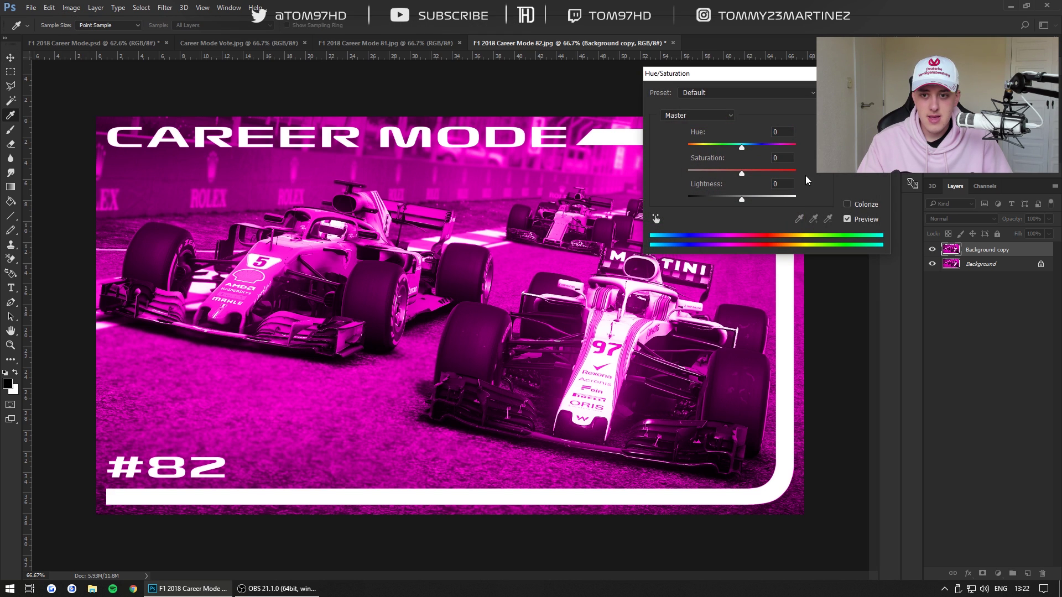
left_click(849, 205)
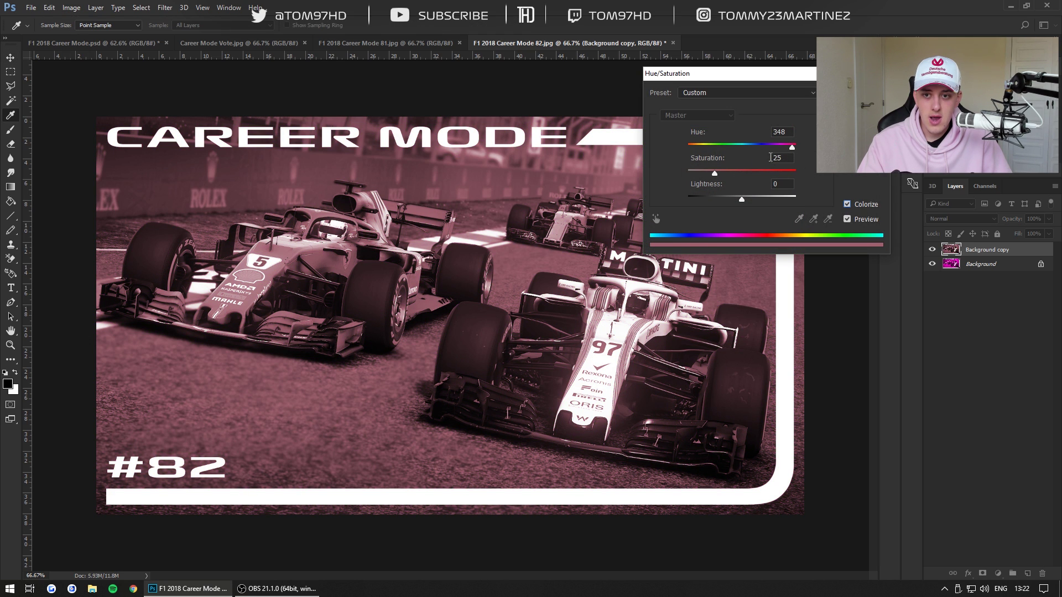
left_click_drag(714, 173, 797, 173)
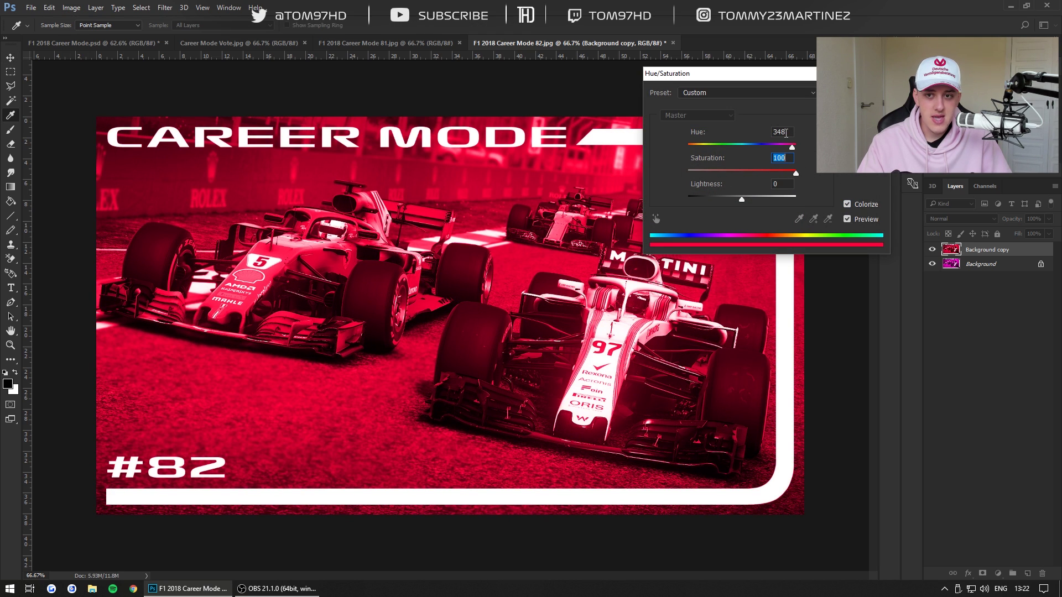
double_click(785, 133)
type("260")
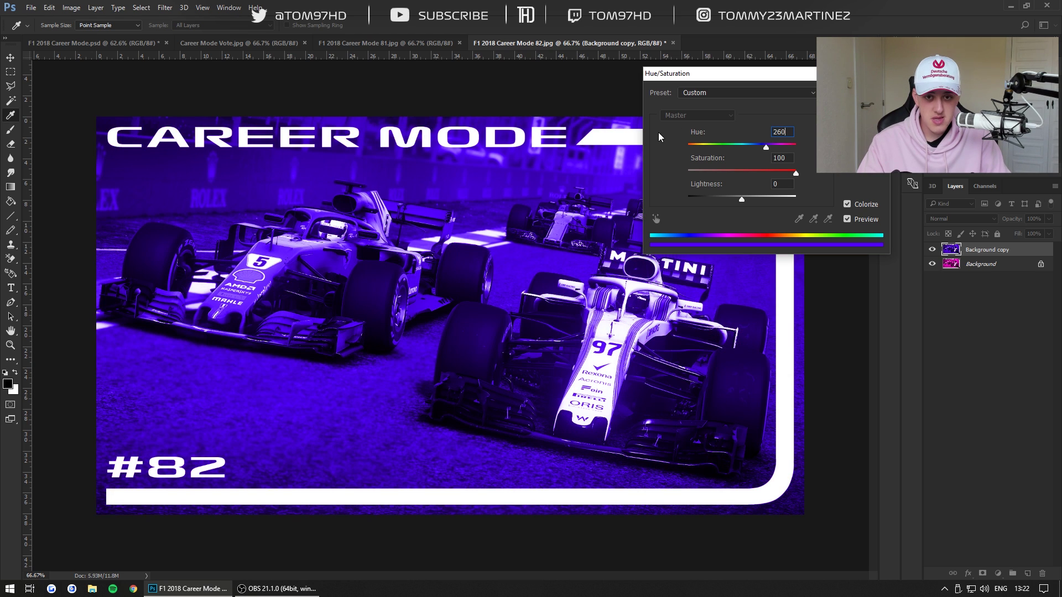
type("280")
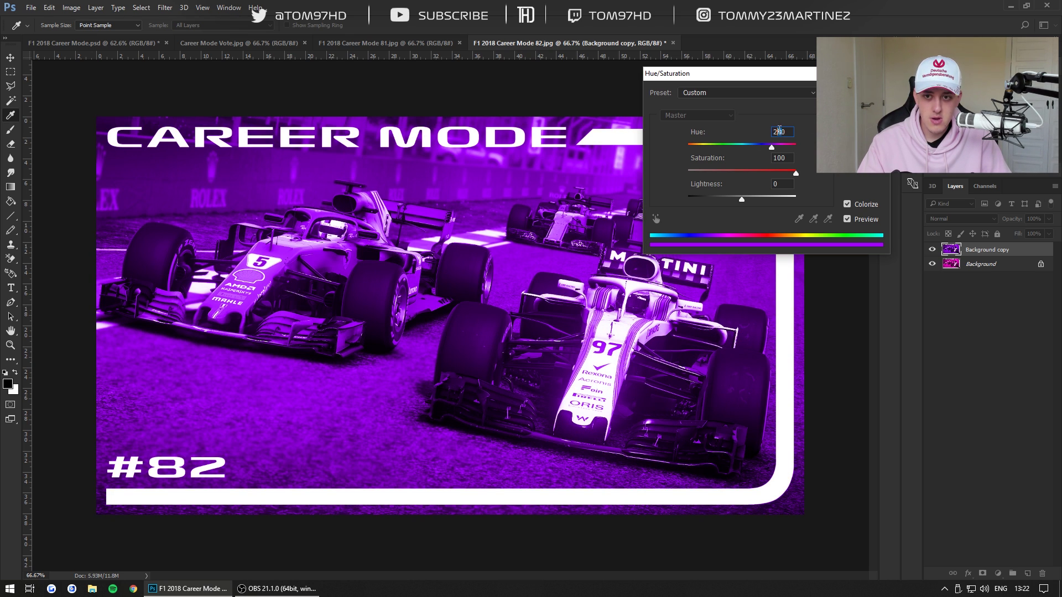
type("260")
key("Return")
Erase parts of the violet Background copy around the cars with a soft 250-pixel Eraser at 10% flow to reveal the magenta layer.
left_click_drag(1000, 255, 986, 264)
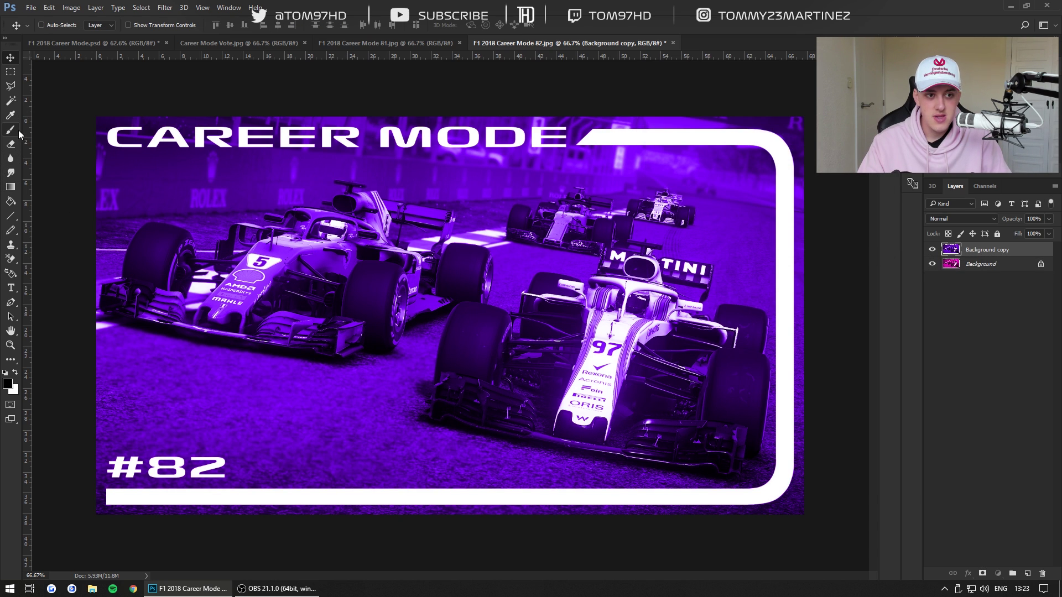
left_click(11, 144)
mouse_move(39, 151)
left_mouse_down()
mouse_move(161, 214)
mouse_move(740, 209)
mouse_move(777, 238)
mouse_move(520, 284)
mouse_move(332, 367)
mouse_move(796, 426)
left_mouse_up()
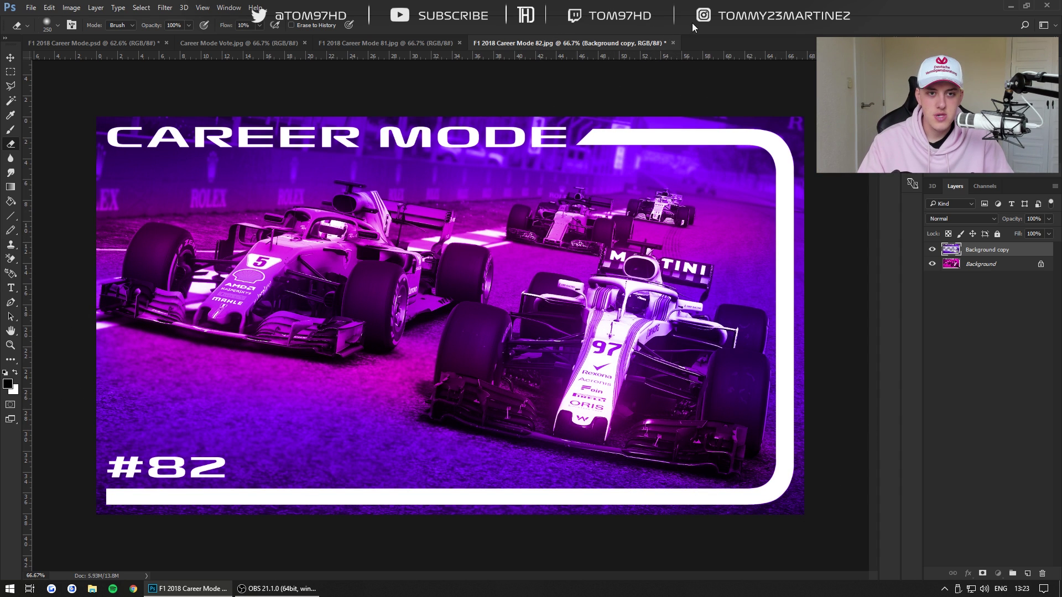
Close the Career Mode 82 image without saving its changes, and also close the Career Mode 81 and Career Mode Vote images.
left_click(674, 44)
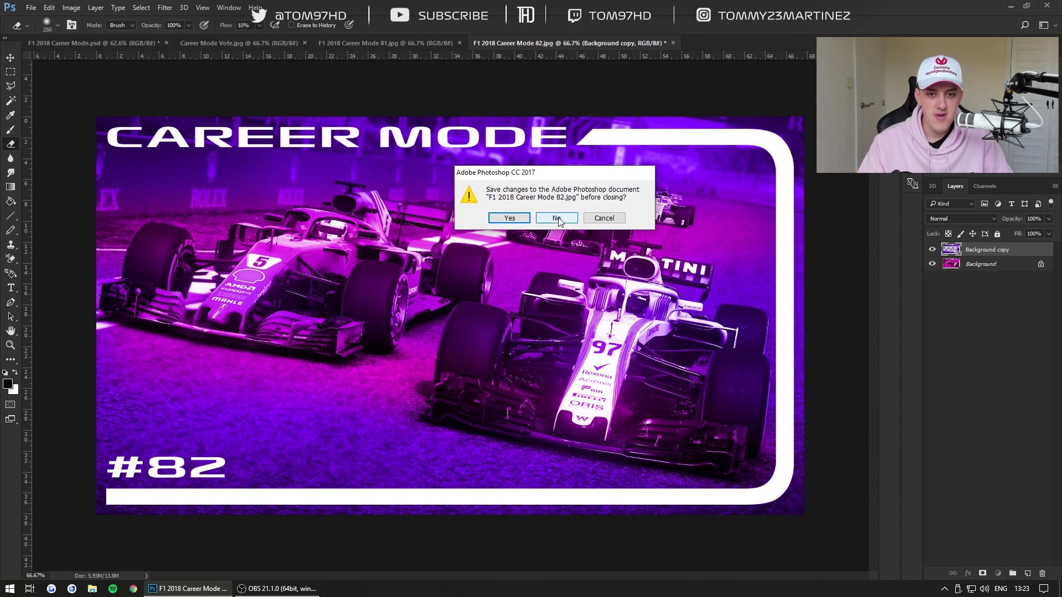
left_click(560, 219)
key("v")
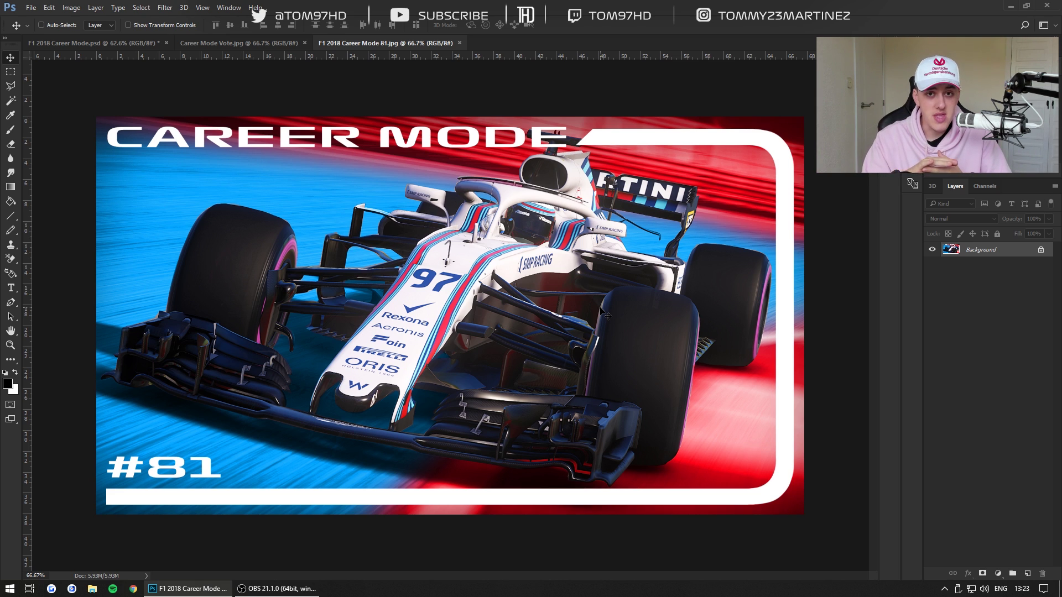
left_click(459, 43)
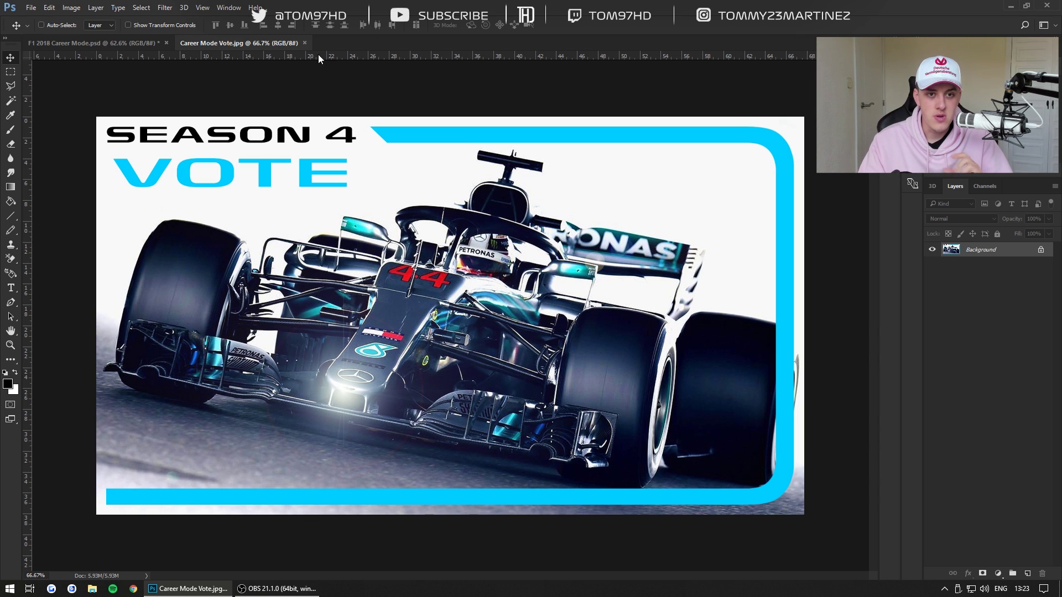
left_click(304, 42)
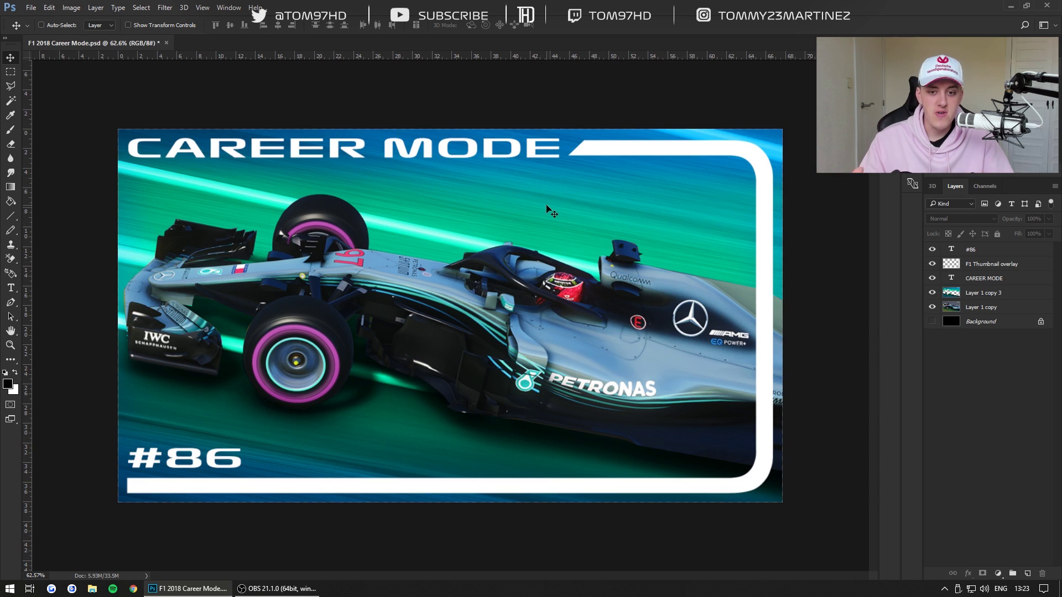